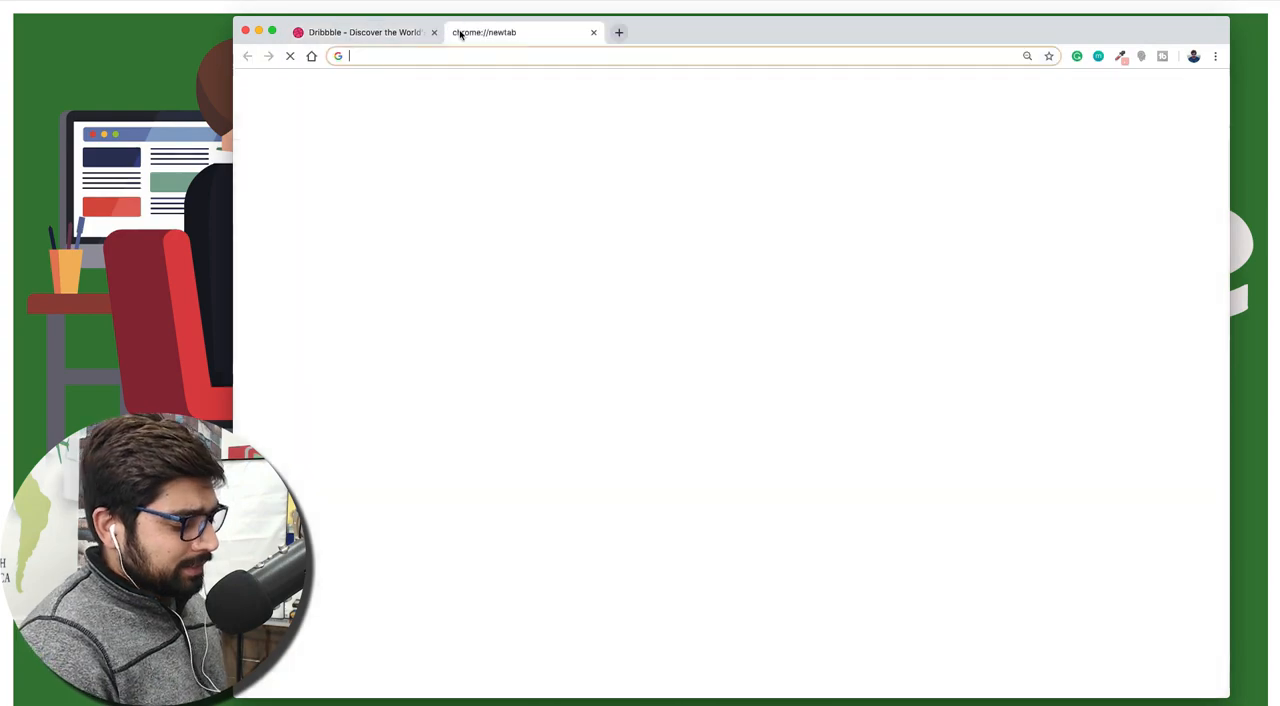
Load google.com in the new browser tab and return to the Dribbble page
type("google.com")
key("Return")
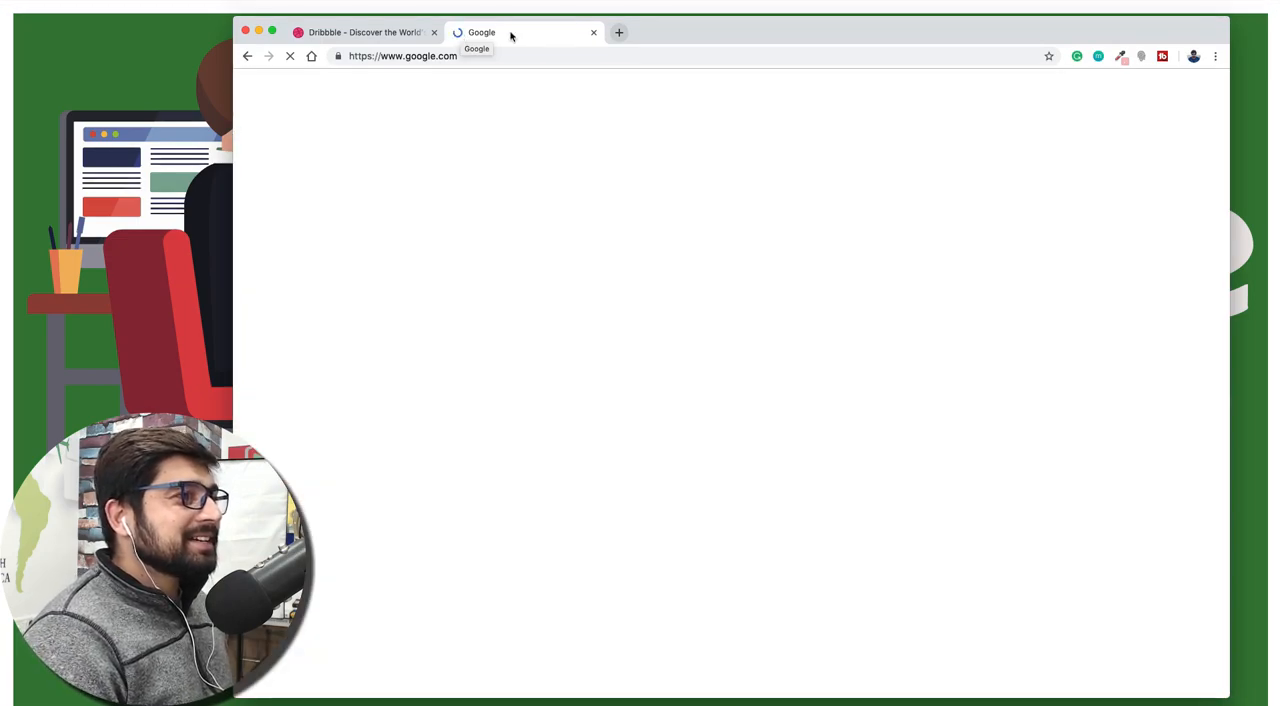
left_click(375, 33)
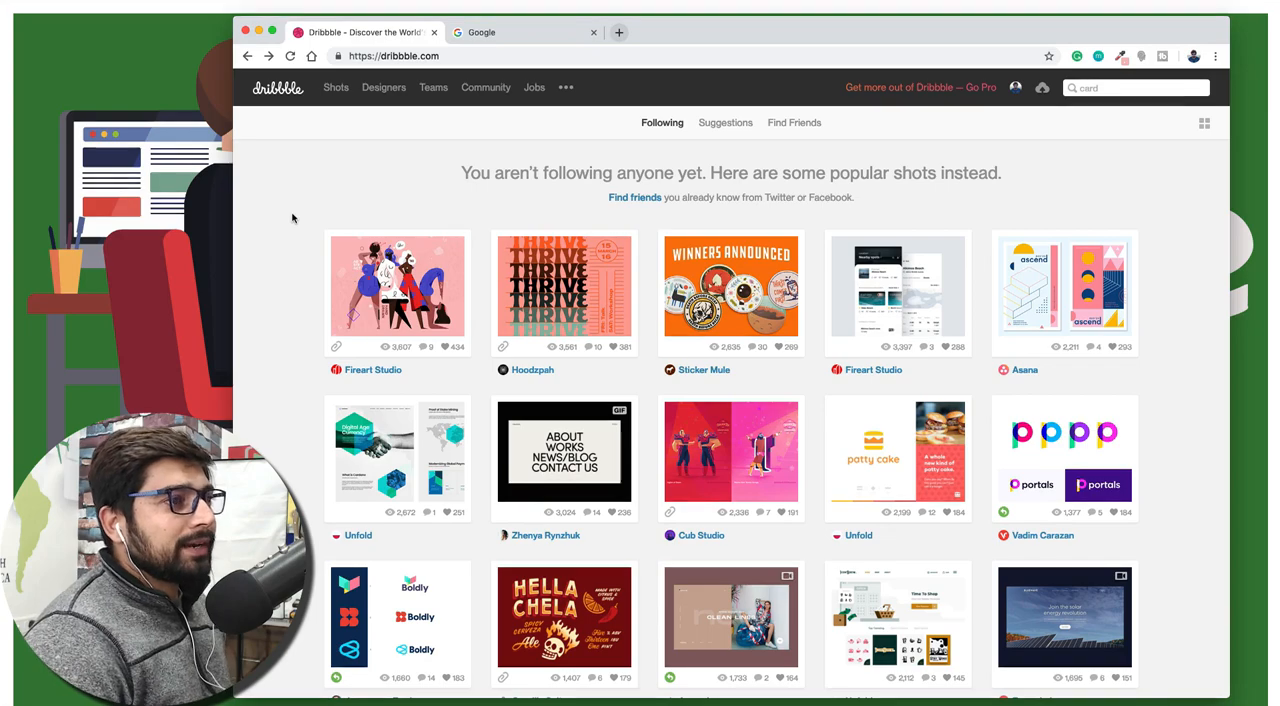
Browse the popular shots on Dribbble and view the Portals logo concept shot, closing it when done
scroll(305, 216, "down", 4)
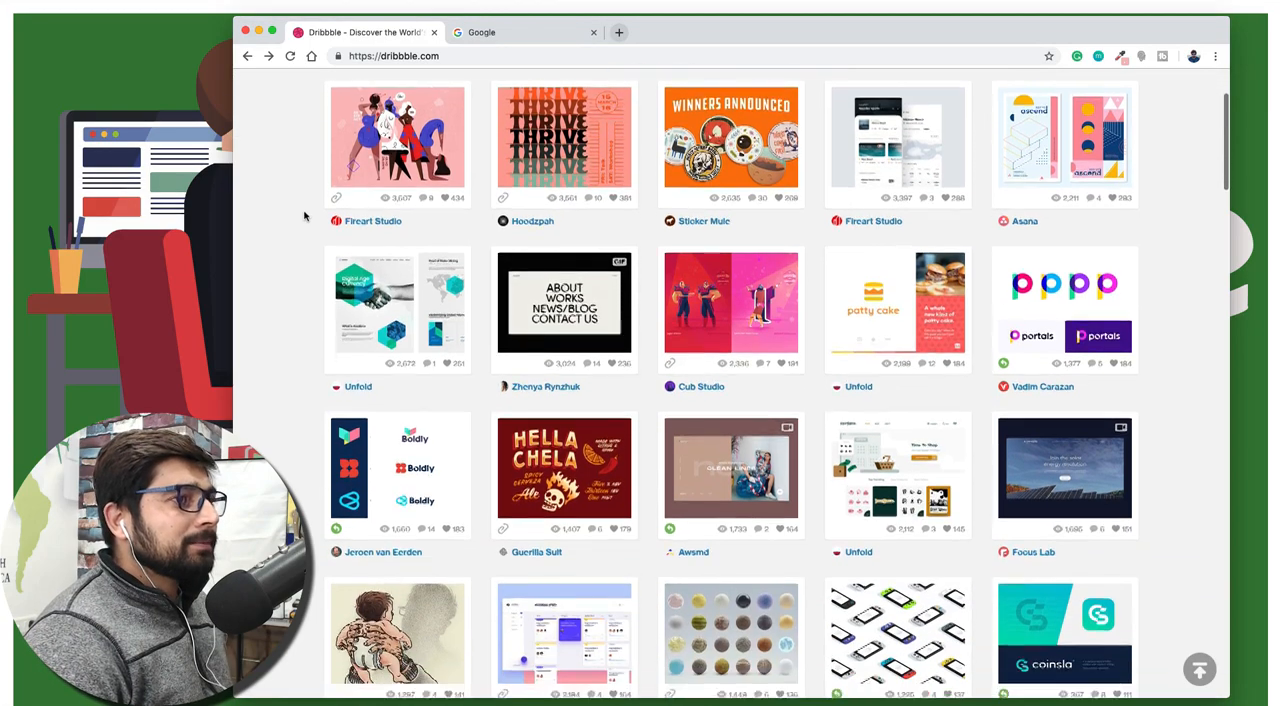
scroll(305, 216, "down", 1)
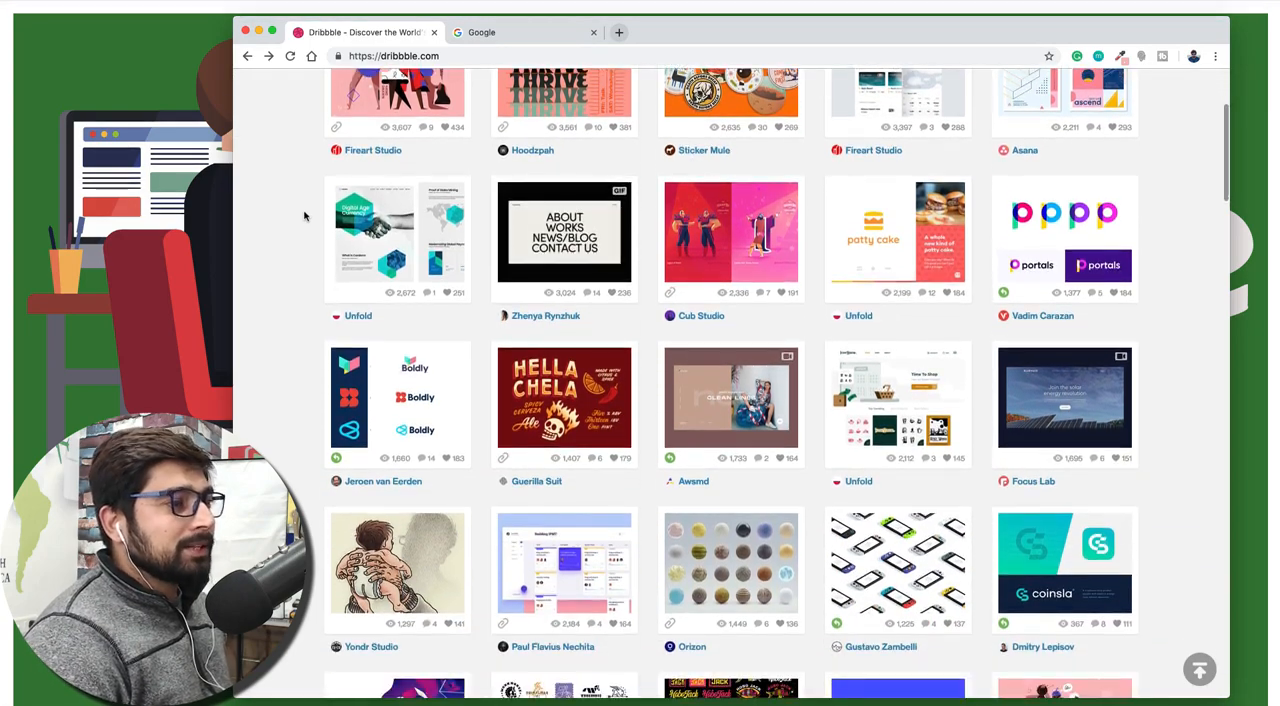
scroll(305, 216, "up", 1)
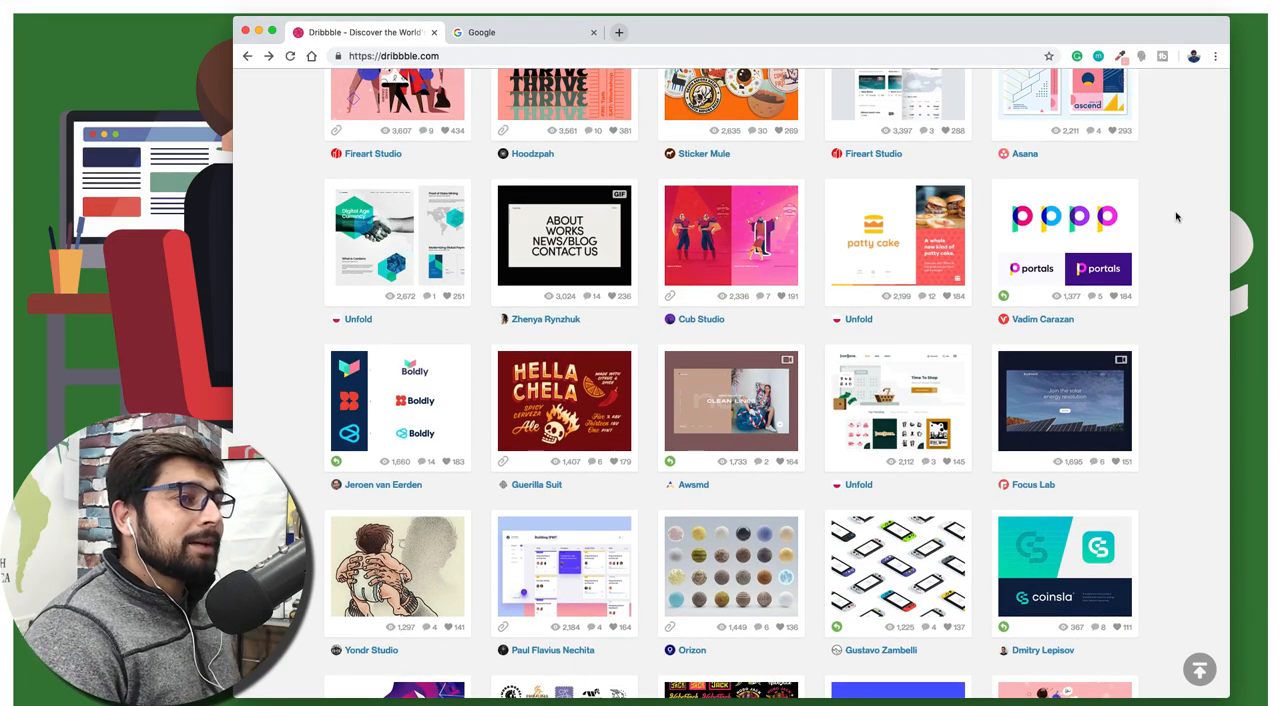
left_click(1090, 222)
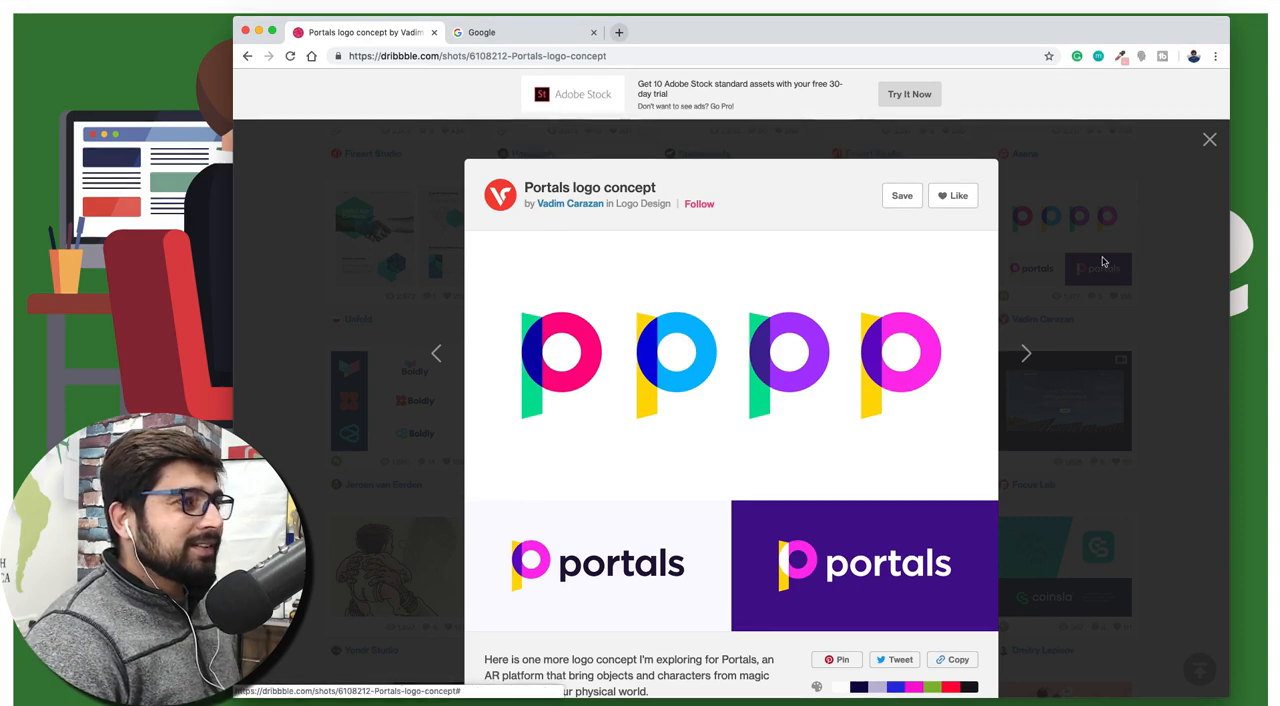
left_click(1208, 141)
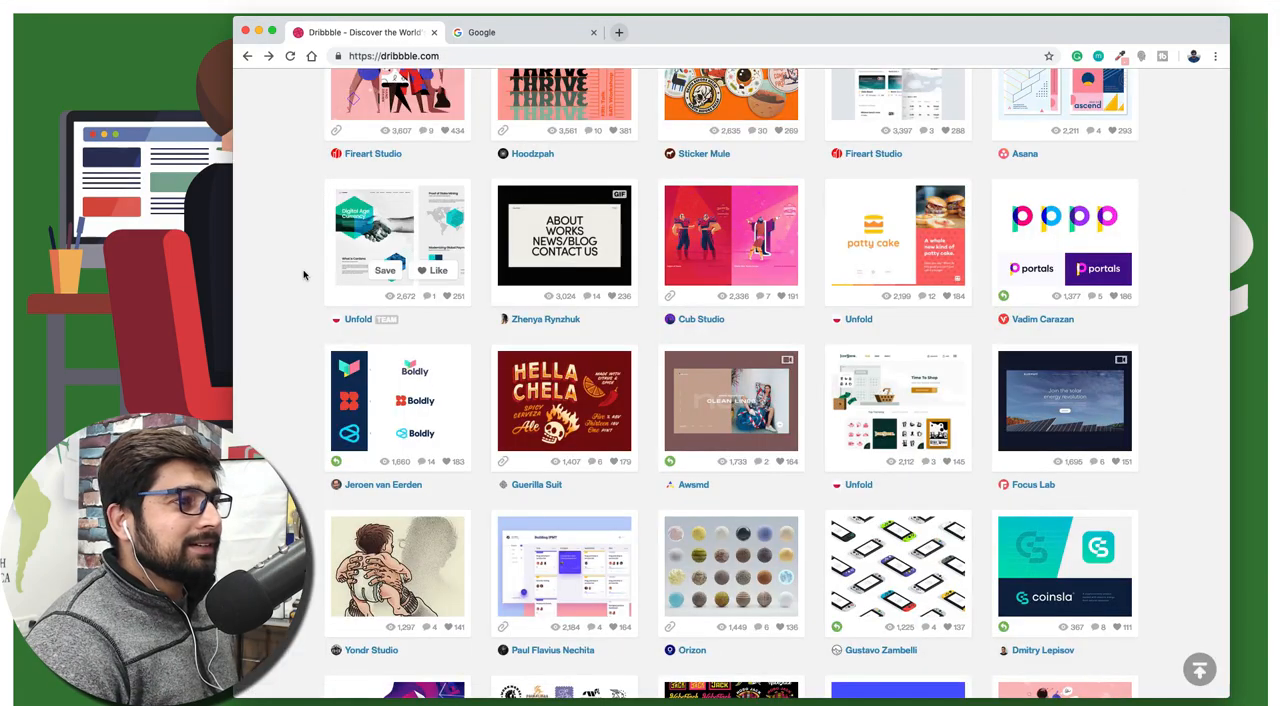
Browse further through the Dribbble shots and open the Design Agency Landing Page shot
scroll(296, 272, "down", 5)
scroll(293, 270, "down", 10)
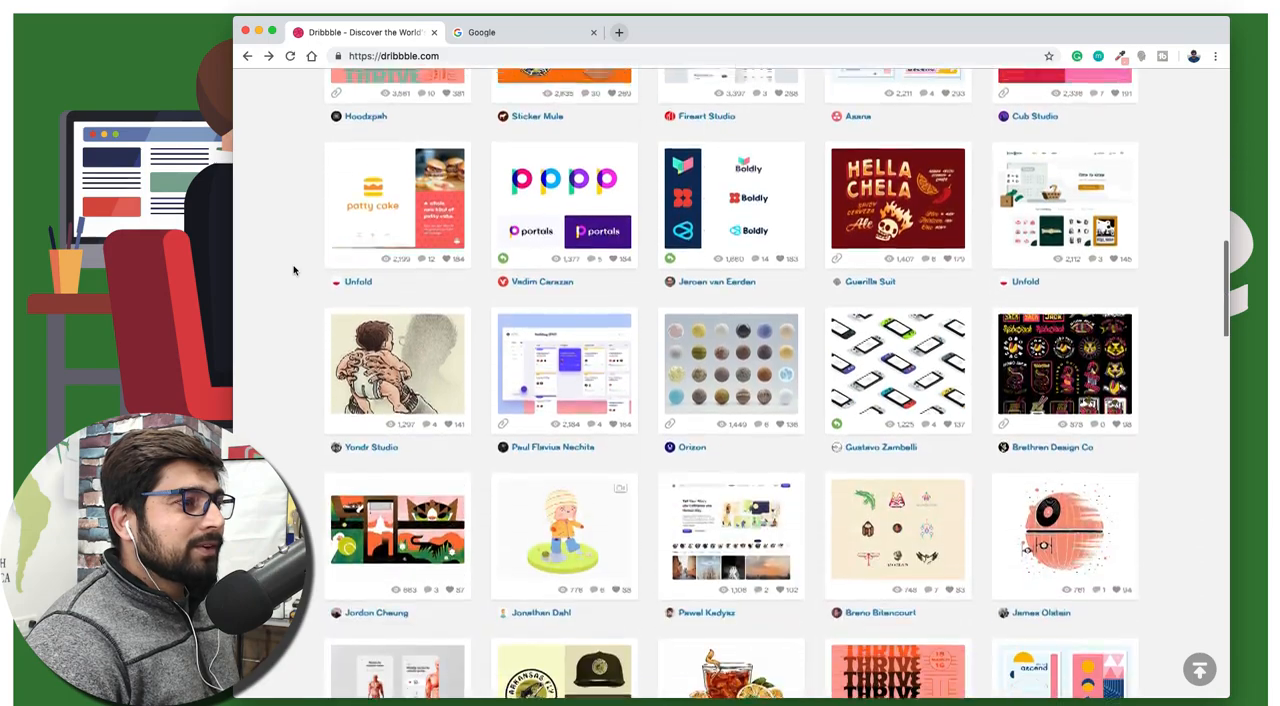
scroll(293, 270, "down", 8)
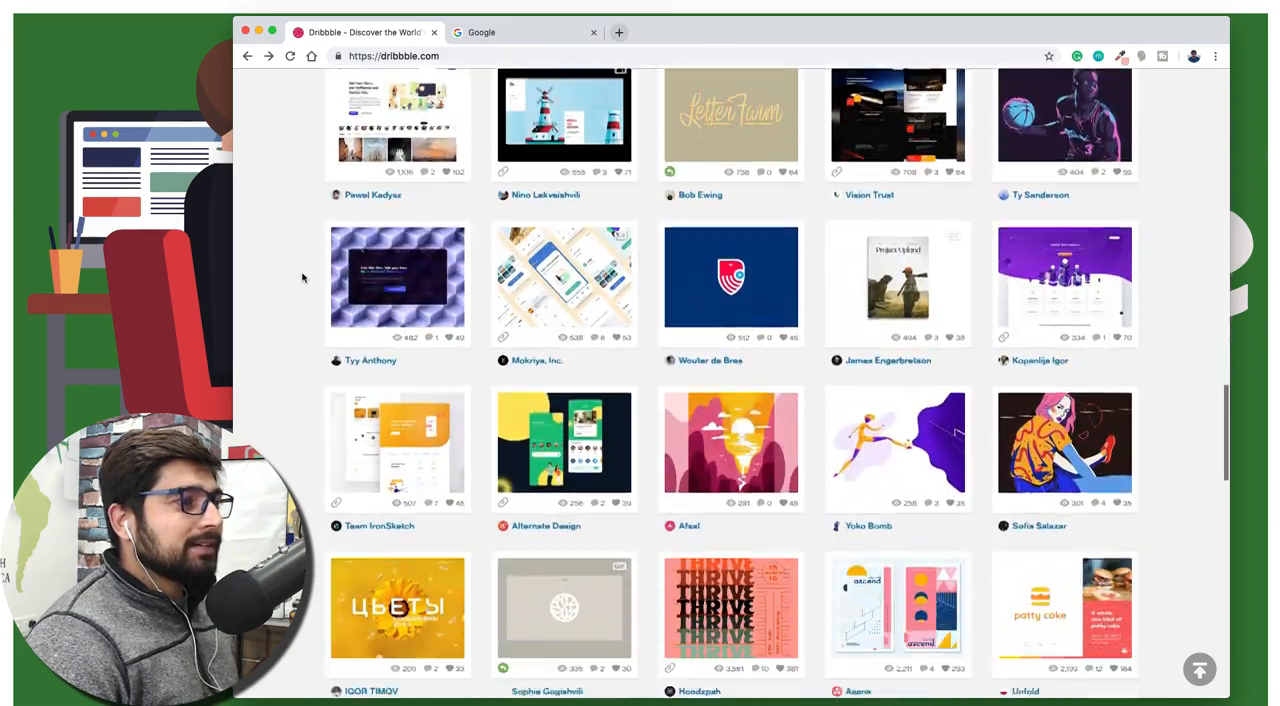
left_click(441, 412)
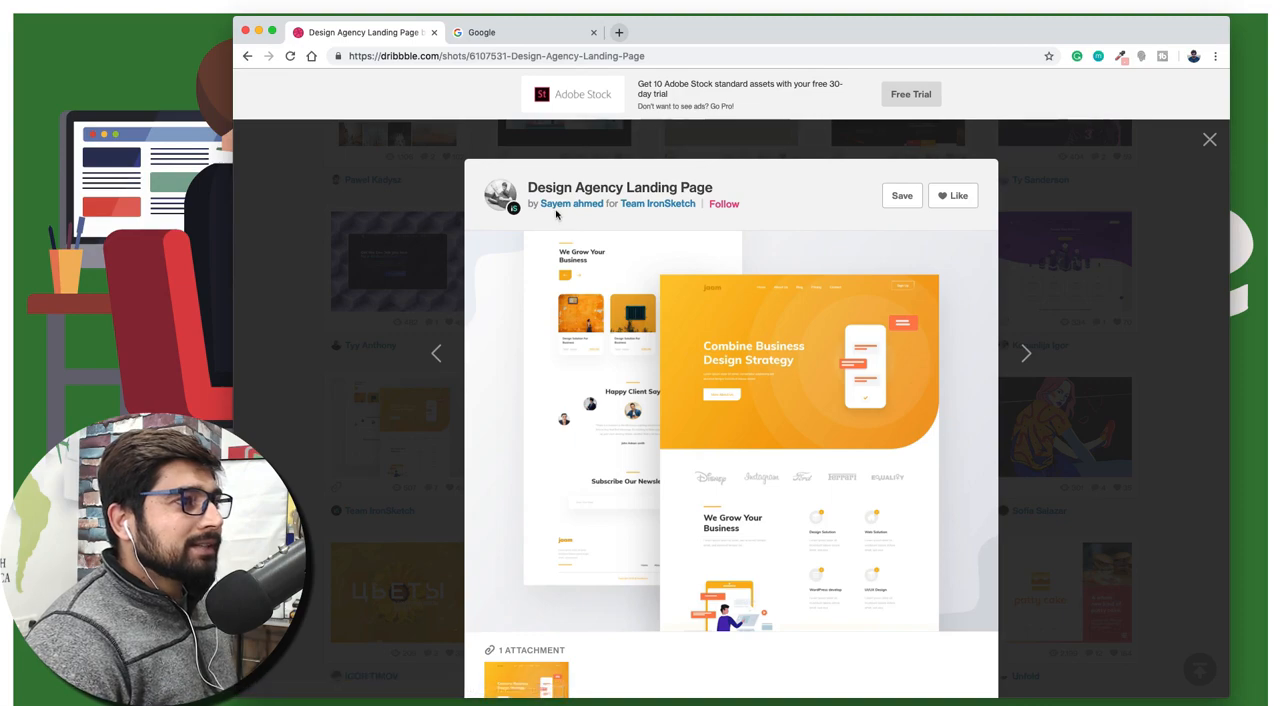
mouse_move(646, 204)
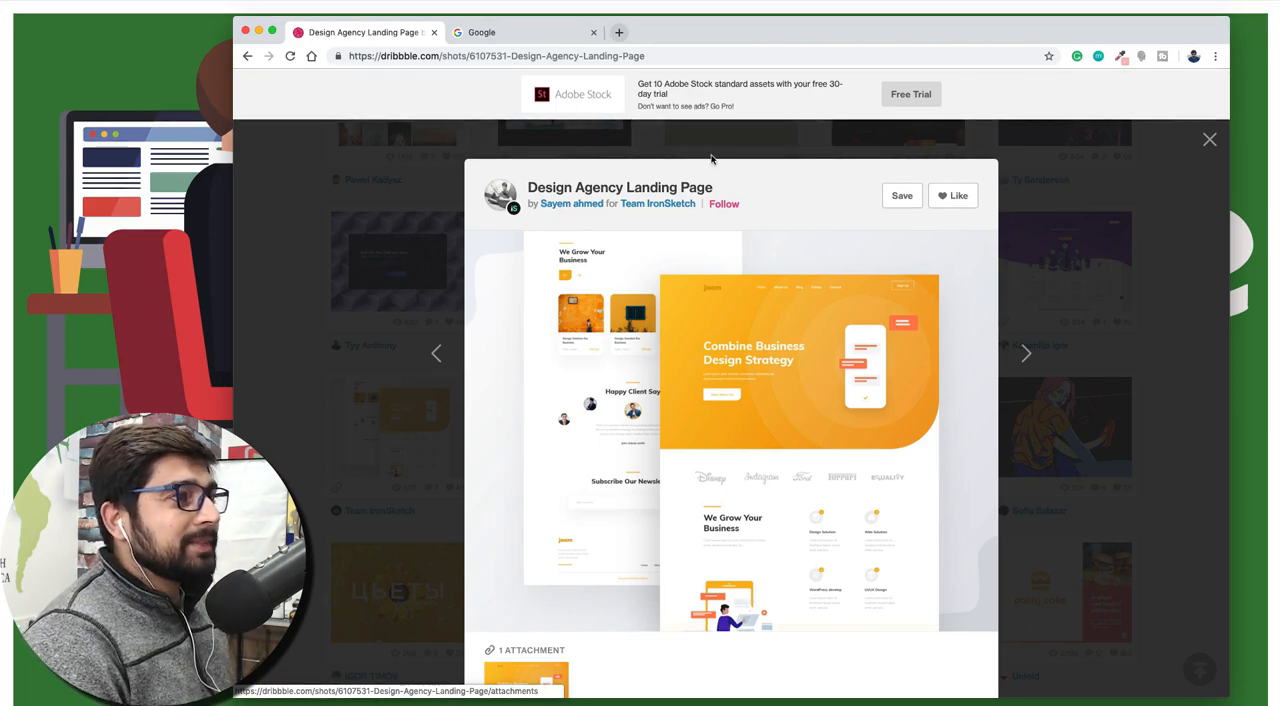
Search Google for behance and open the Behance website from the results
left_click(514, 31)
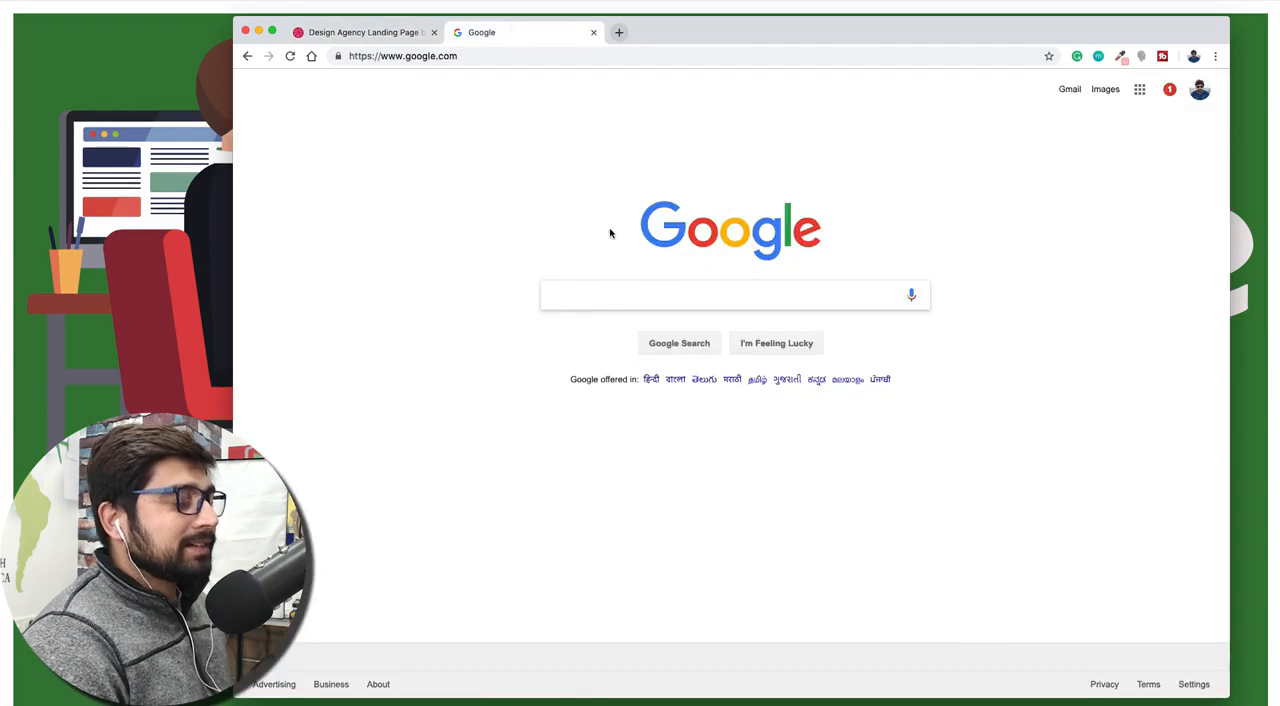
type("behan")
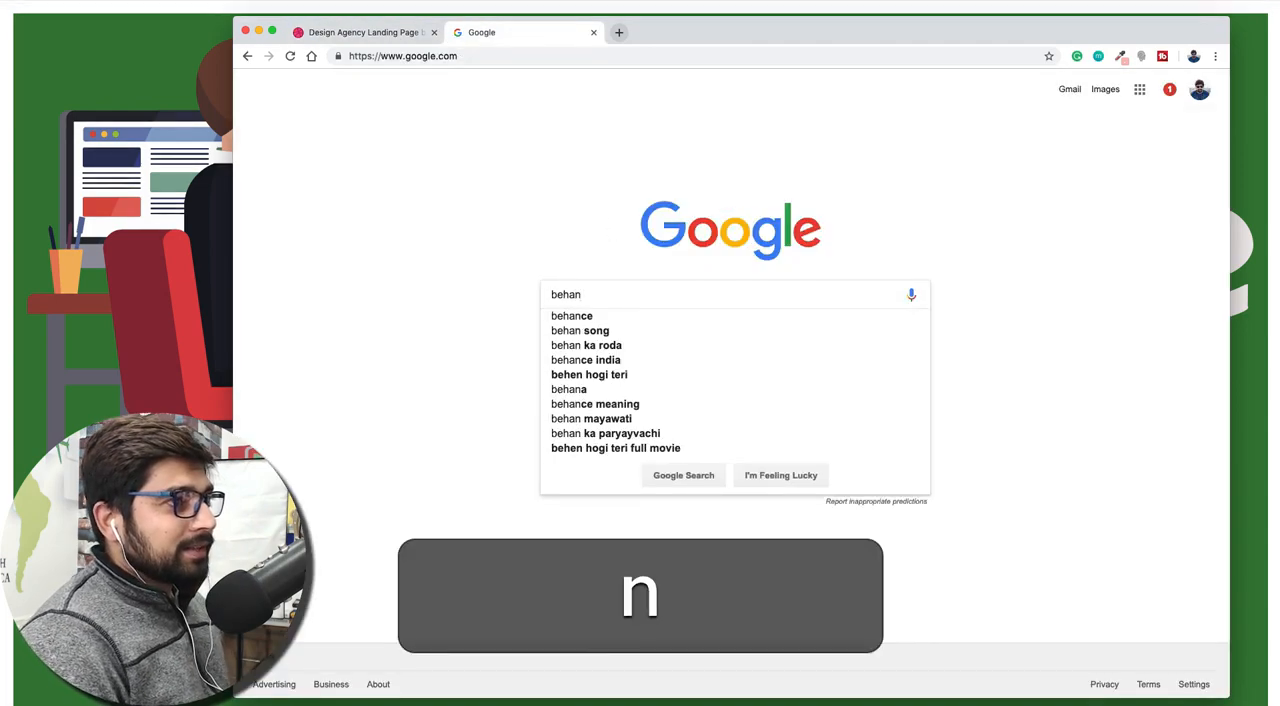
key("Down")
key("Return")
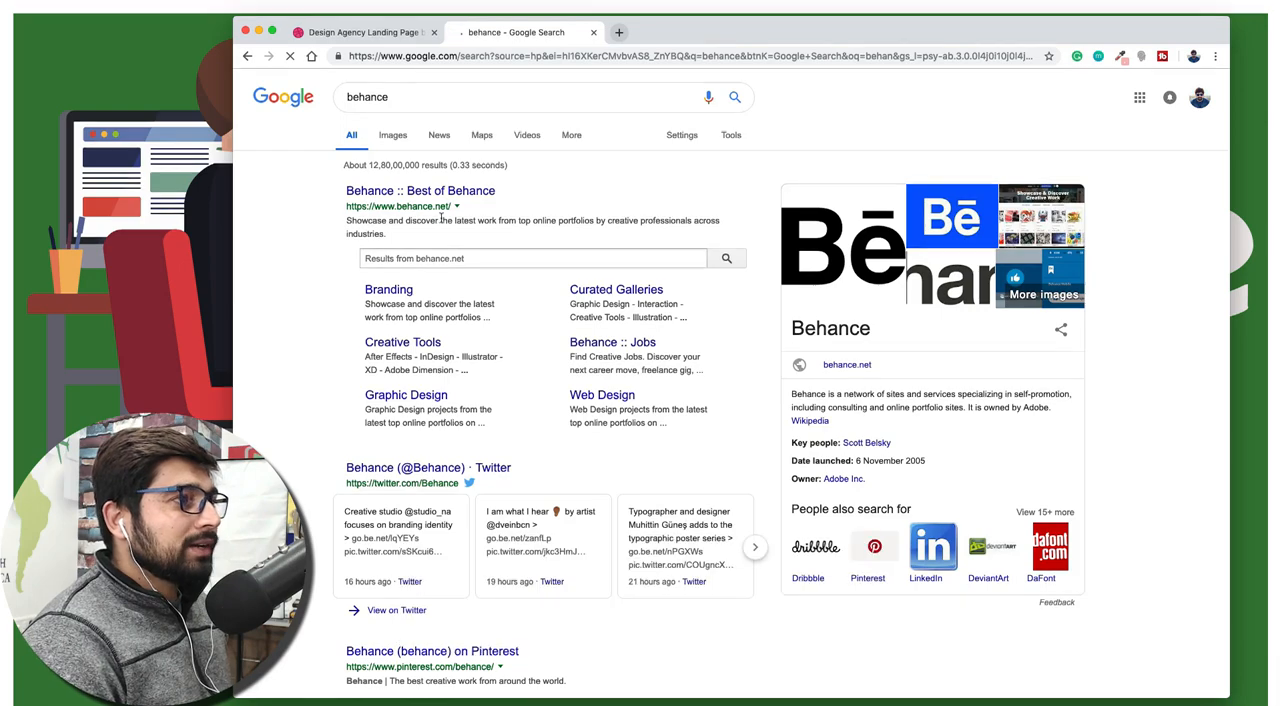
left_click(420, 192)
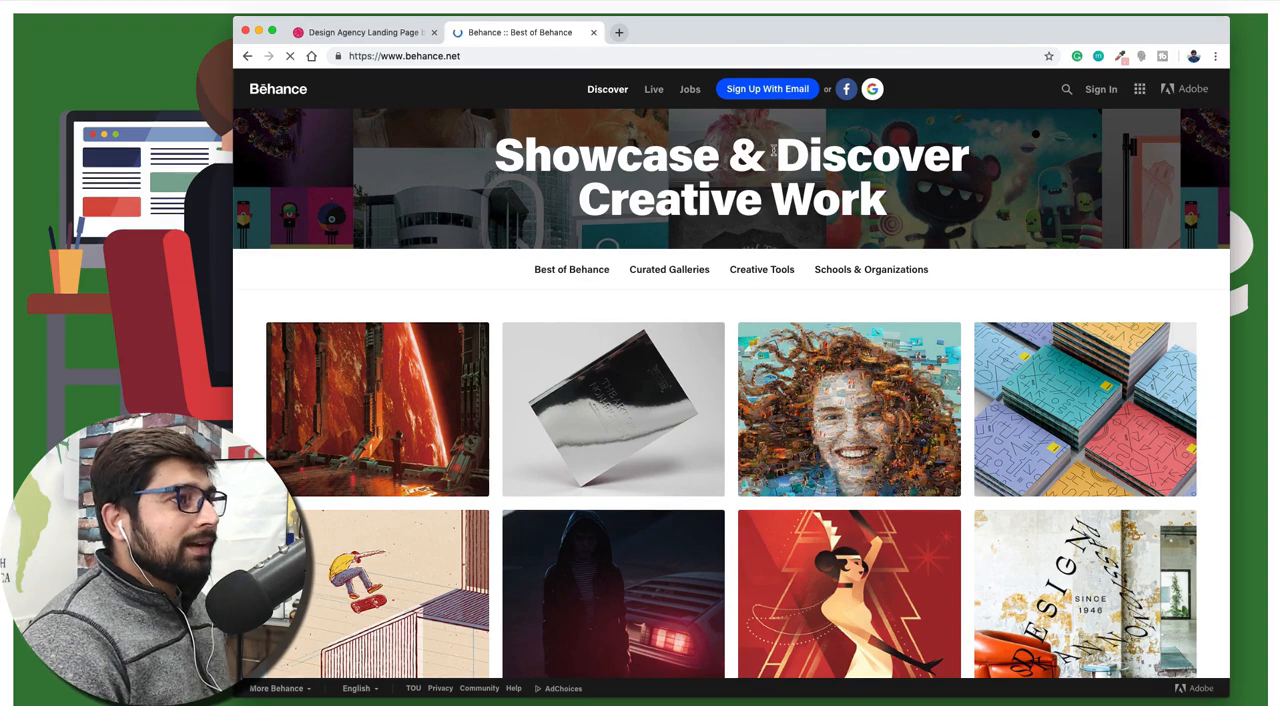
Return to Dribbble and close the Design Agency Landing Page shot
left_click(365, 32)
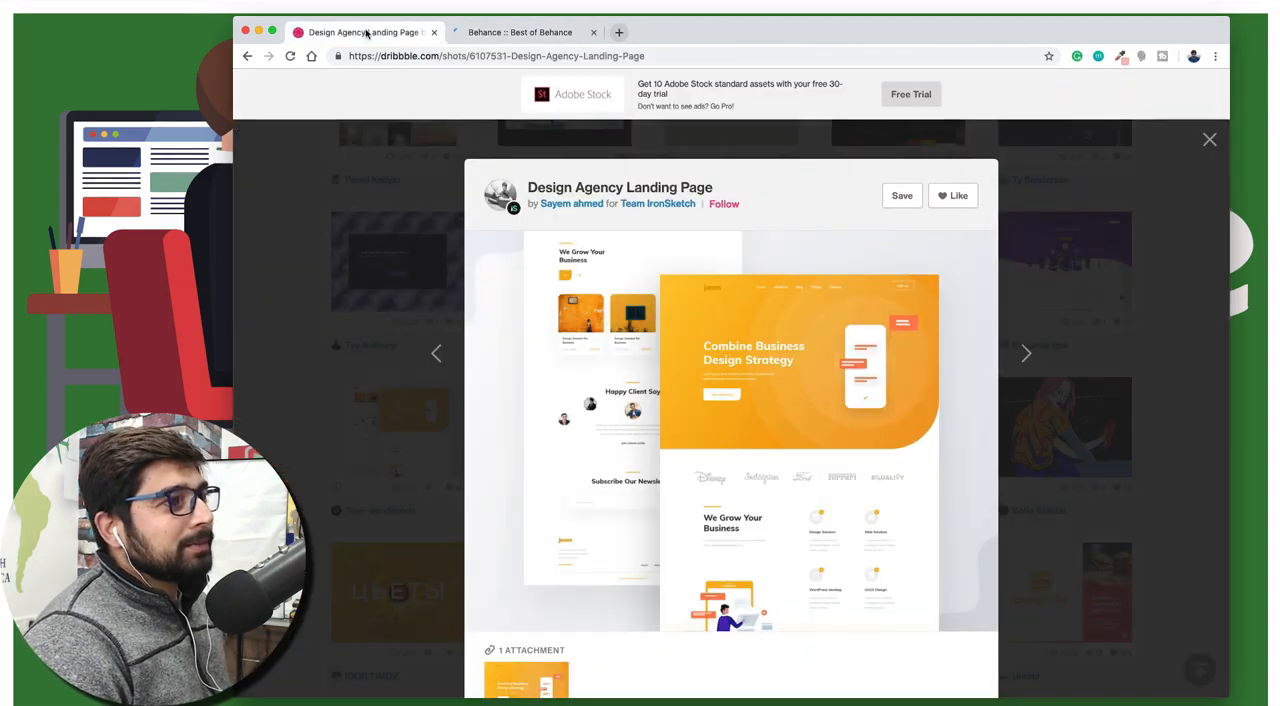
left_click(1209, 139)
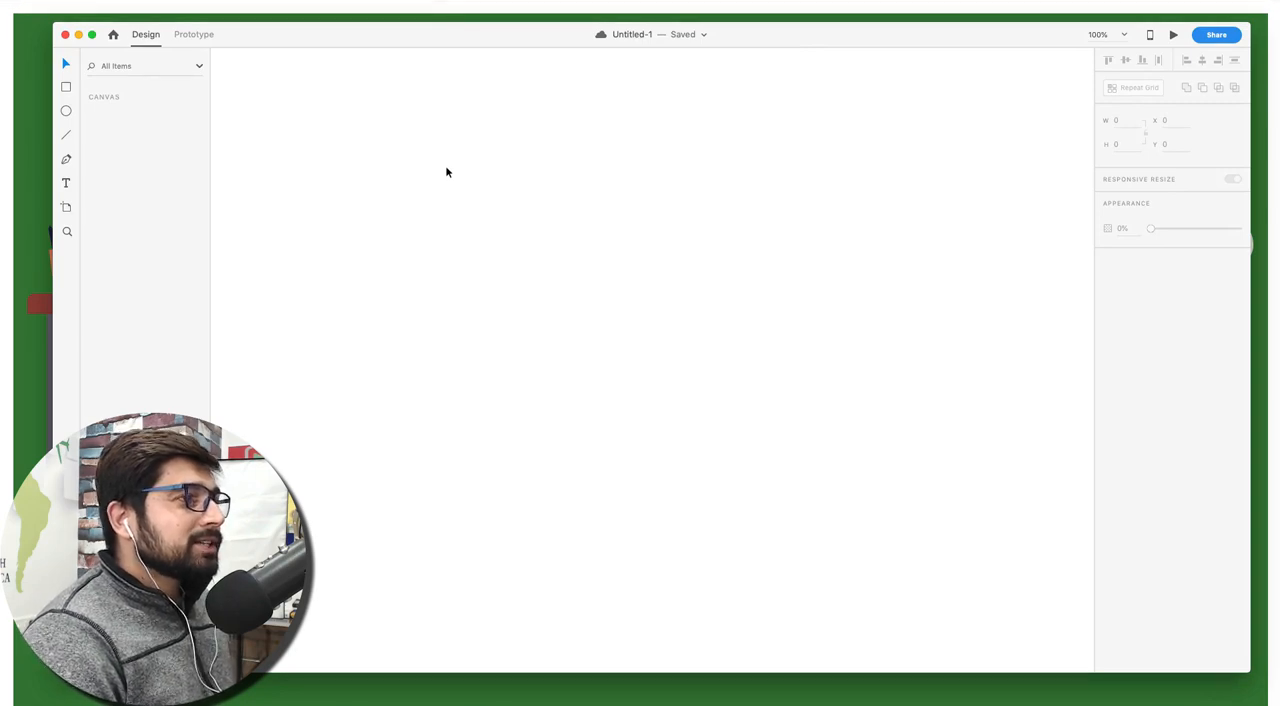
In Adobe XD, draw a new artboard and set its size to 1280 by 720
key("a")
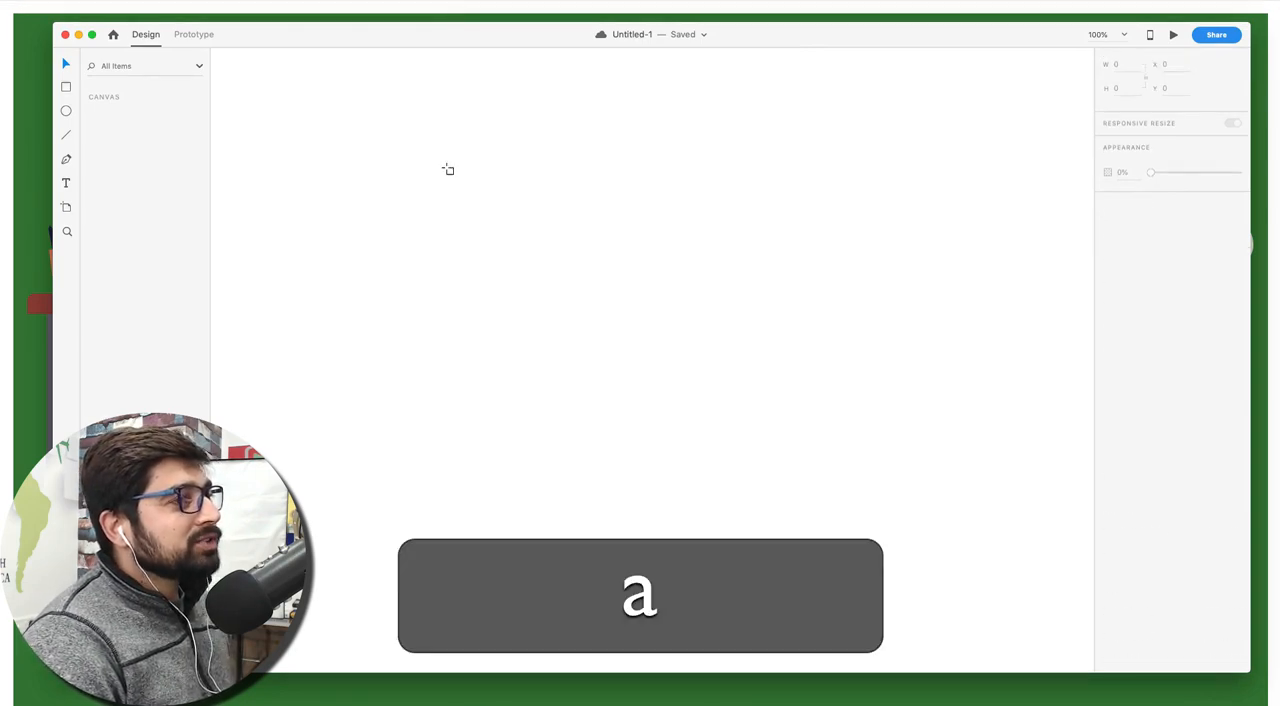
left_click_drag(351, 149, 605, 265)
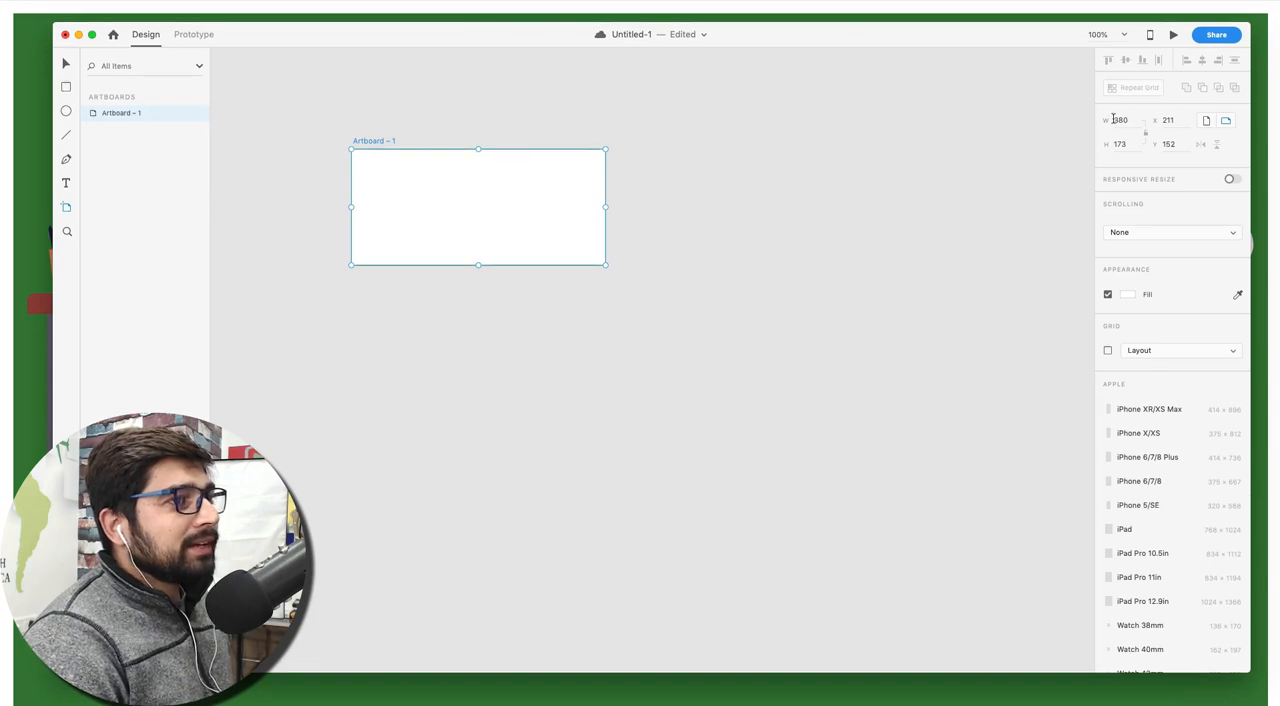
type("1280")
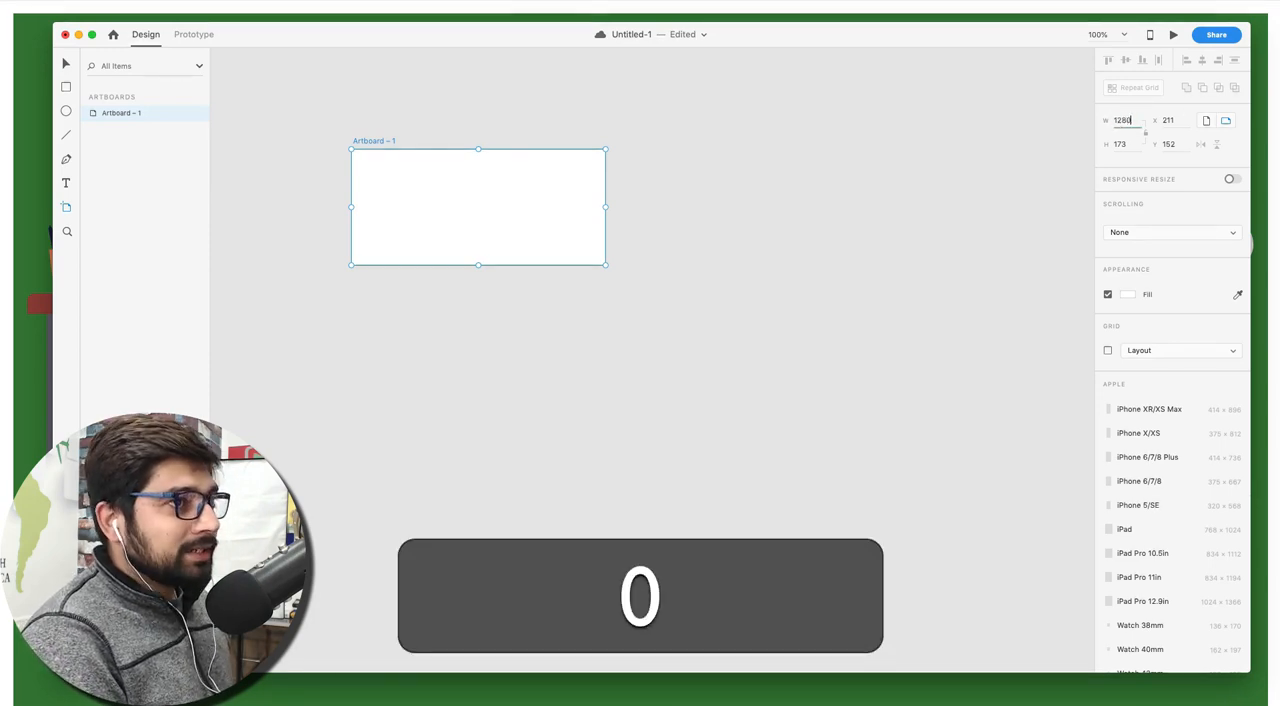
key("Tab")
type("720")
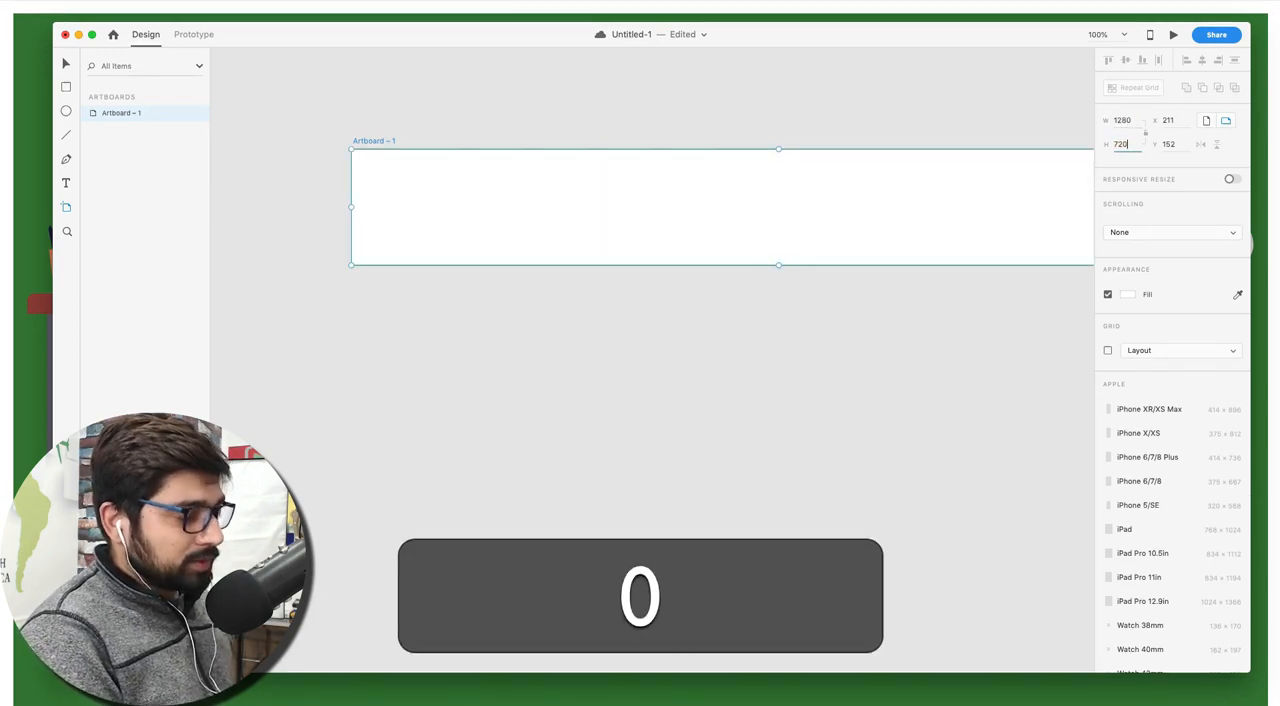
key("Return")
scroll(696, 159, "down", 2)
scroll(696, 159, "right", 5)
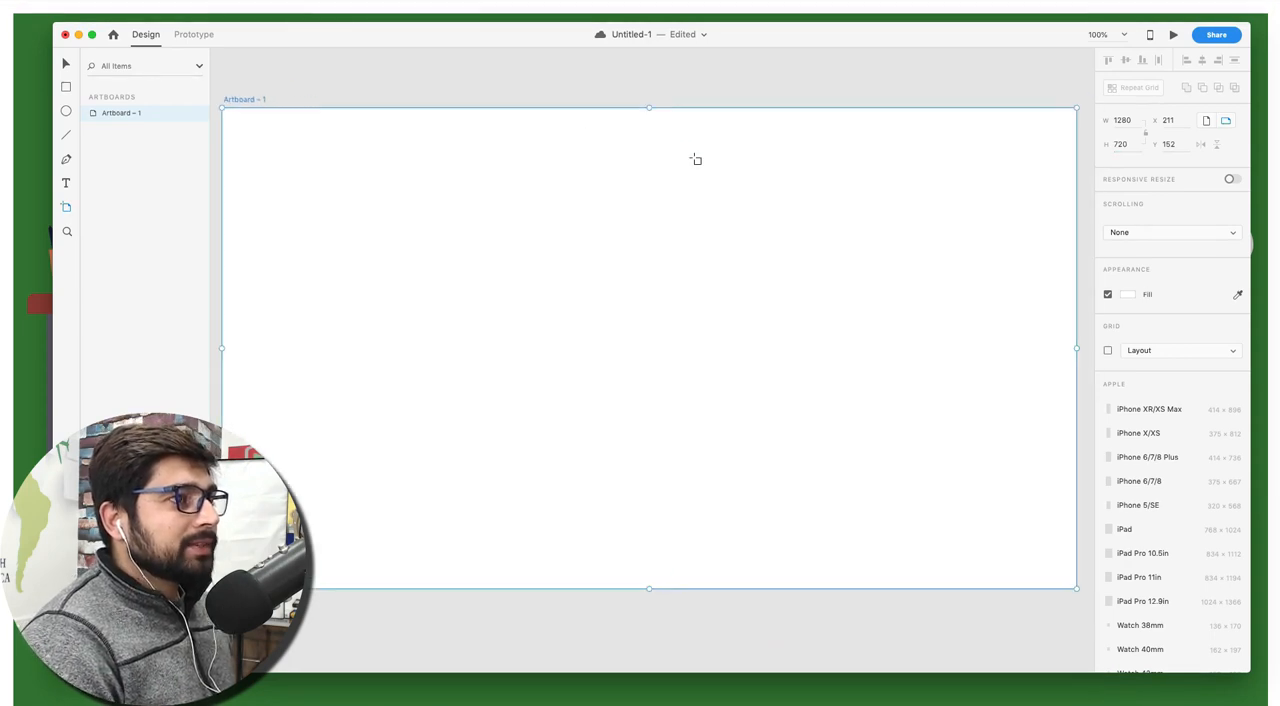
scroll(696, 159, "up", 1)
scroll(696, 159, "left", 1)
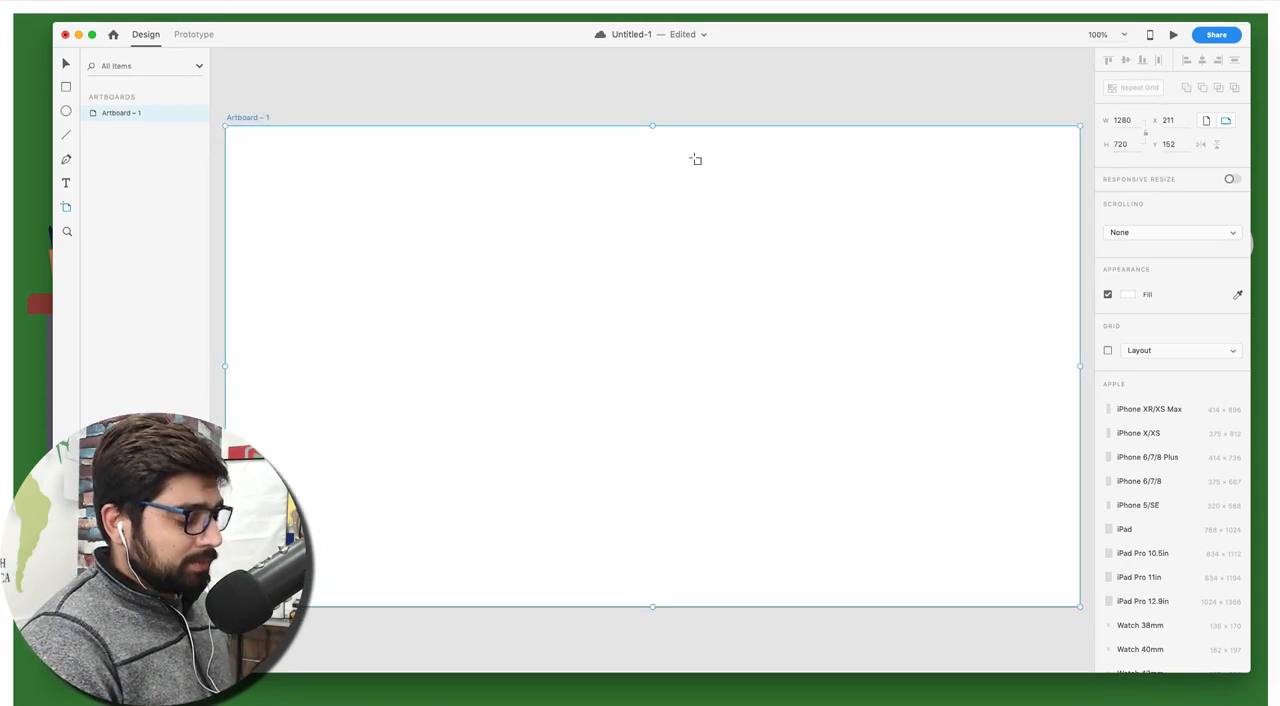
key("v")
left_click(685, 104)
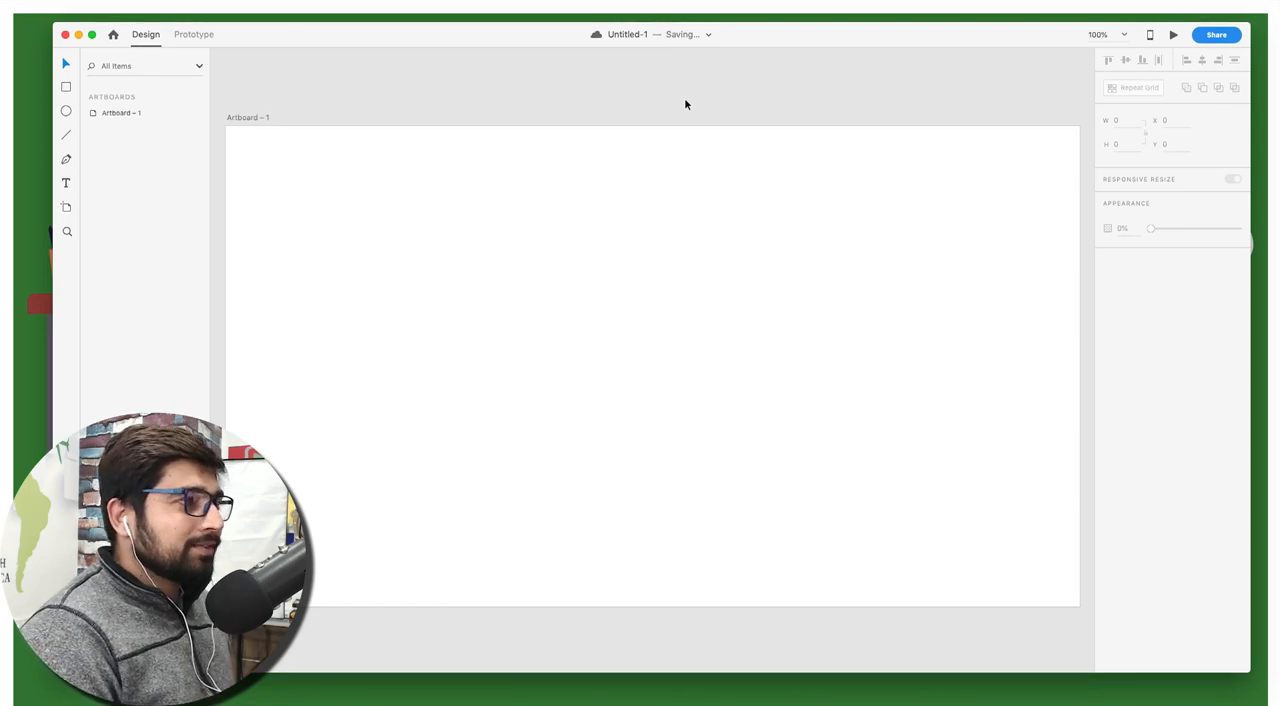
Draw a rectangle covering the full 1280 by 720 artboard and remove its border
key("r")
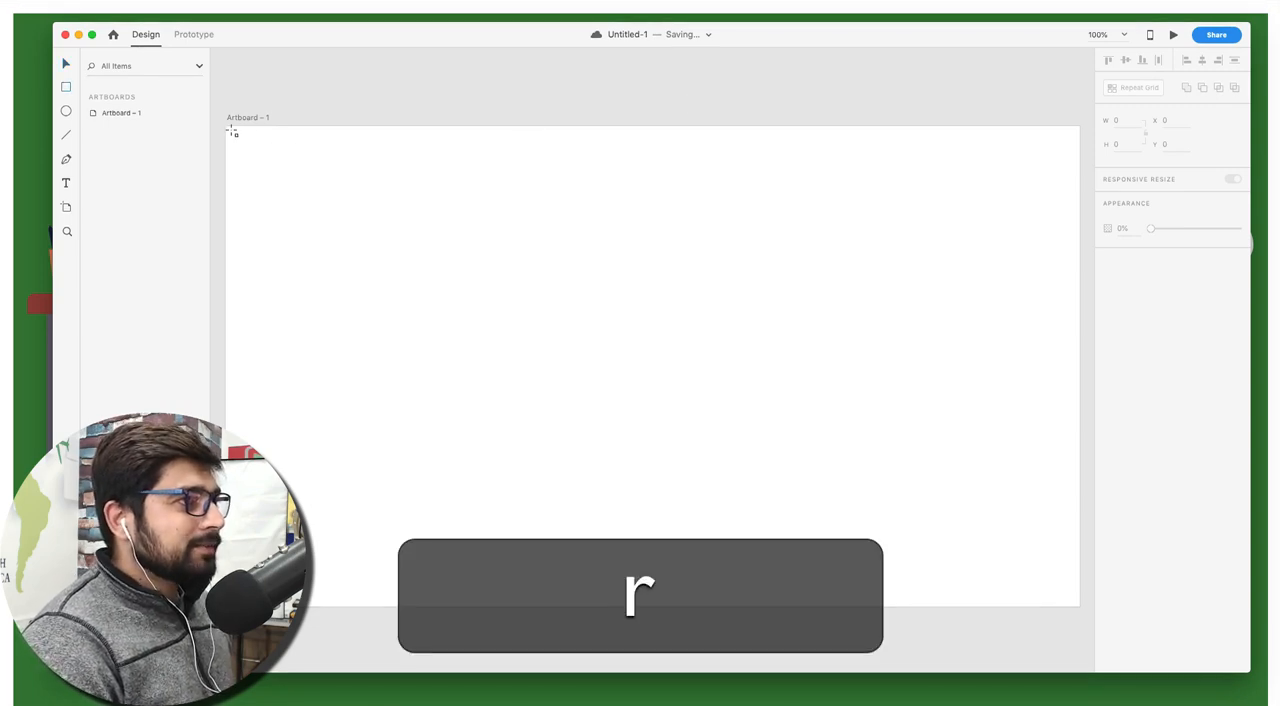
left_click_drag(231, 131, 1080, 606)
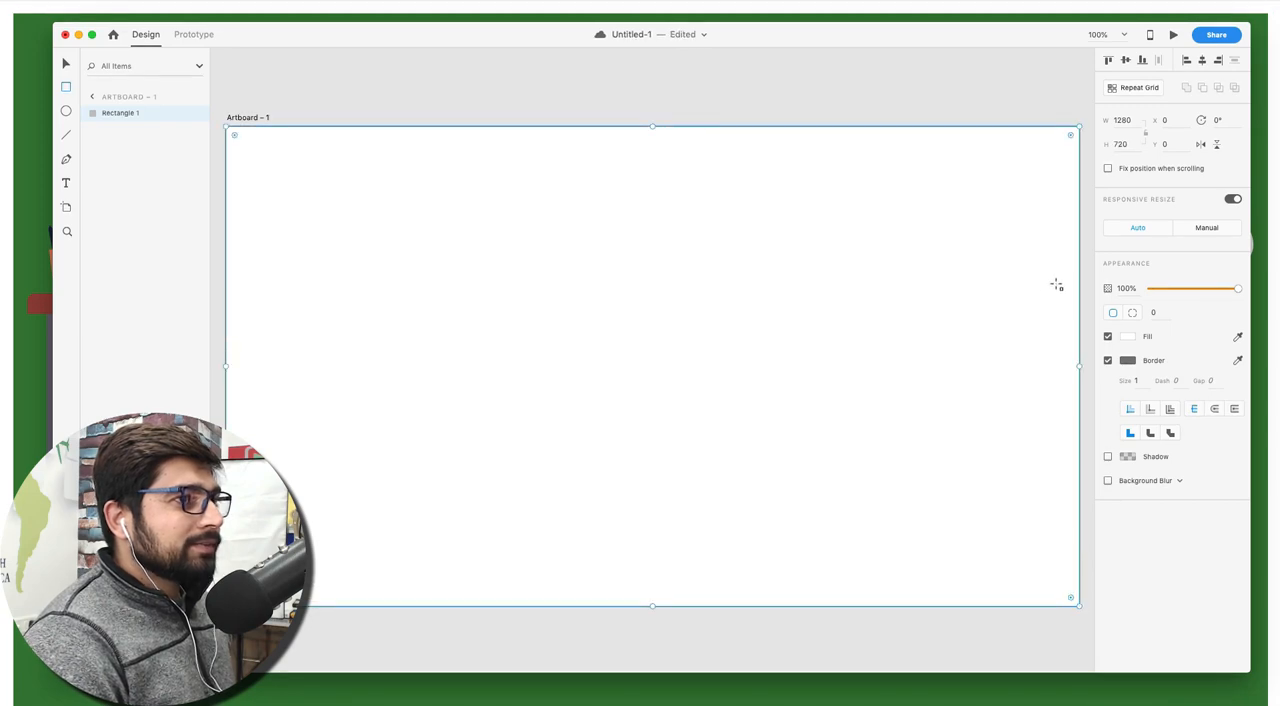
left_click(1107, 360)
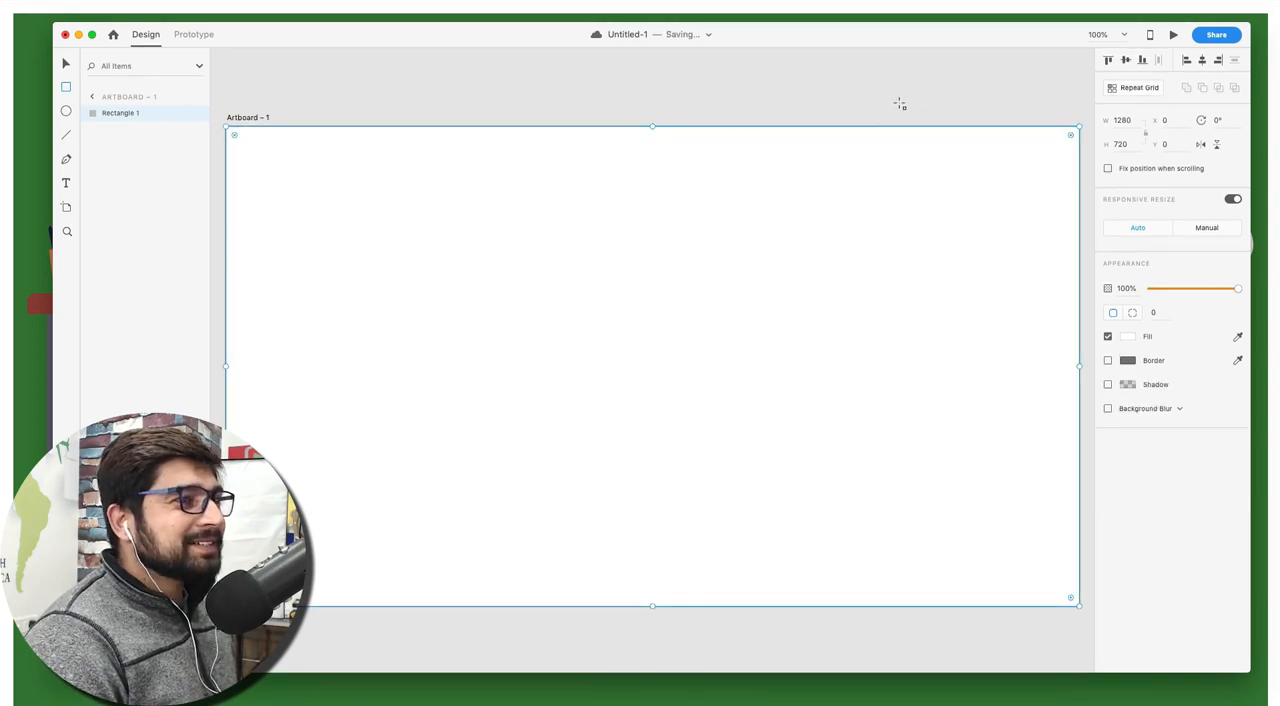
key("super+z")
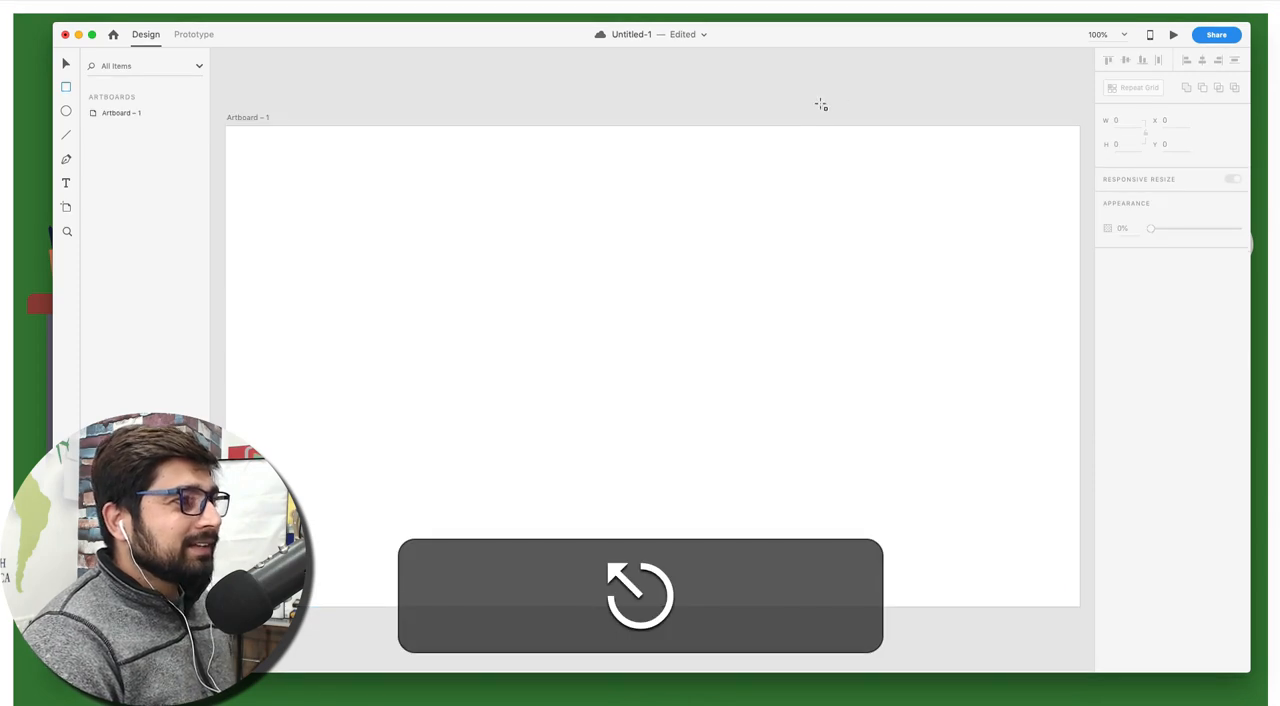
key("v")
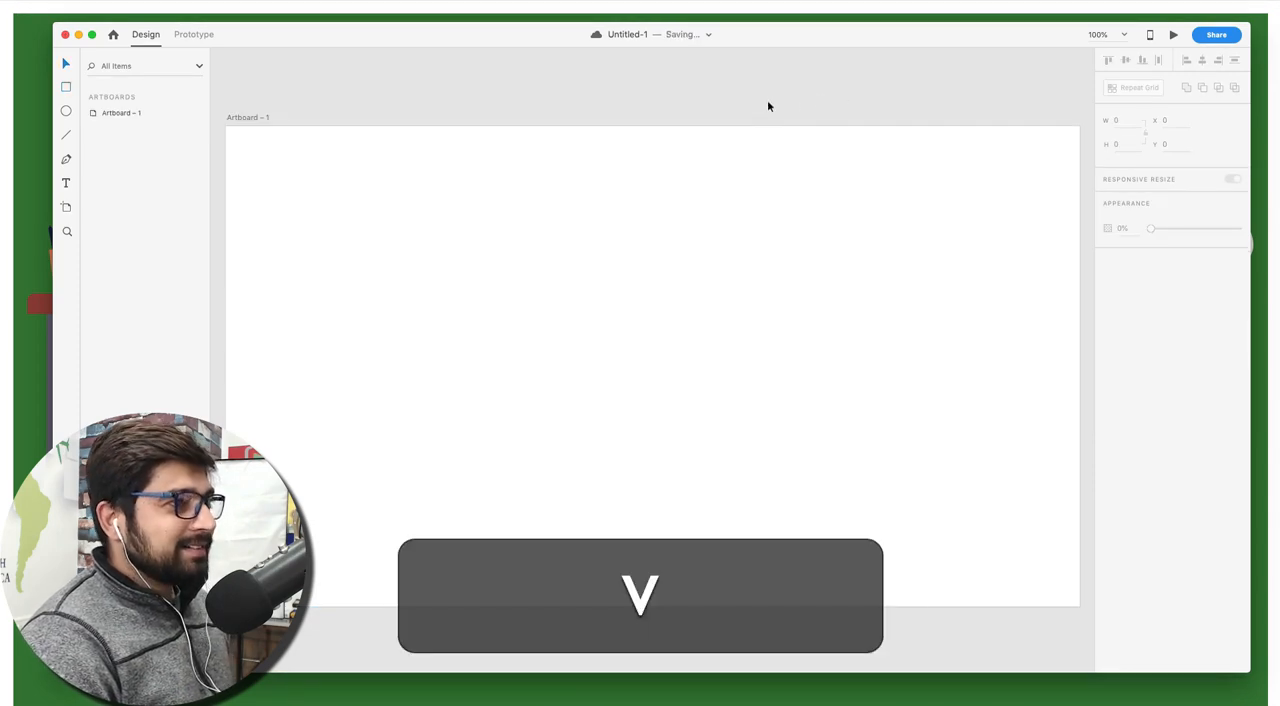
left_click(125, 113)
left_click(289, 176)
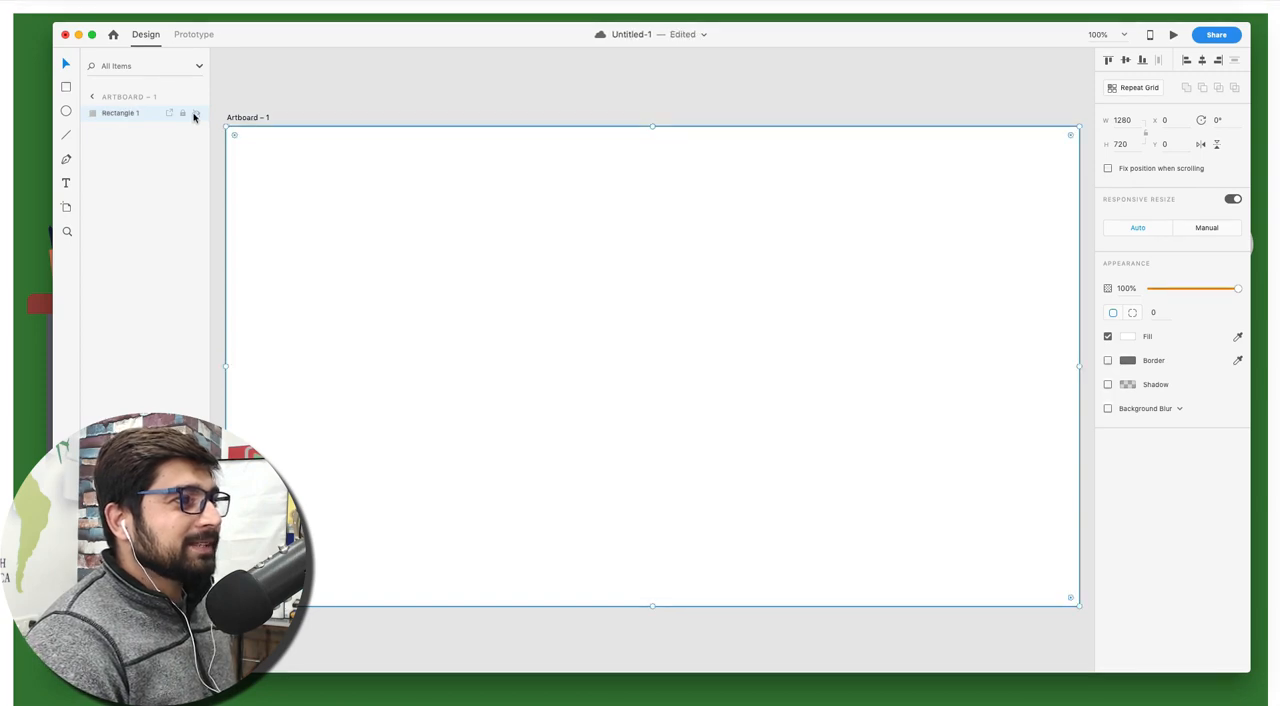
left_click(460, 98)
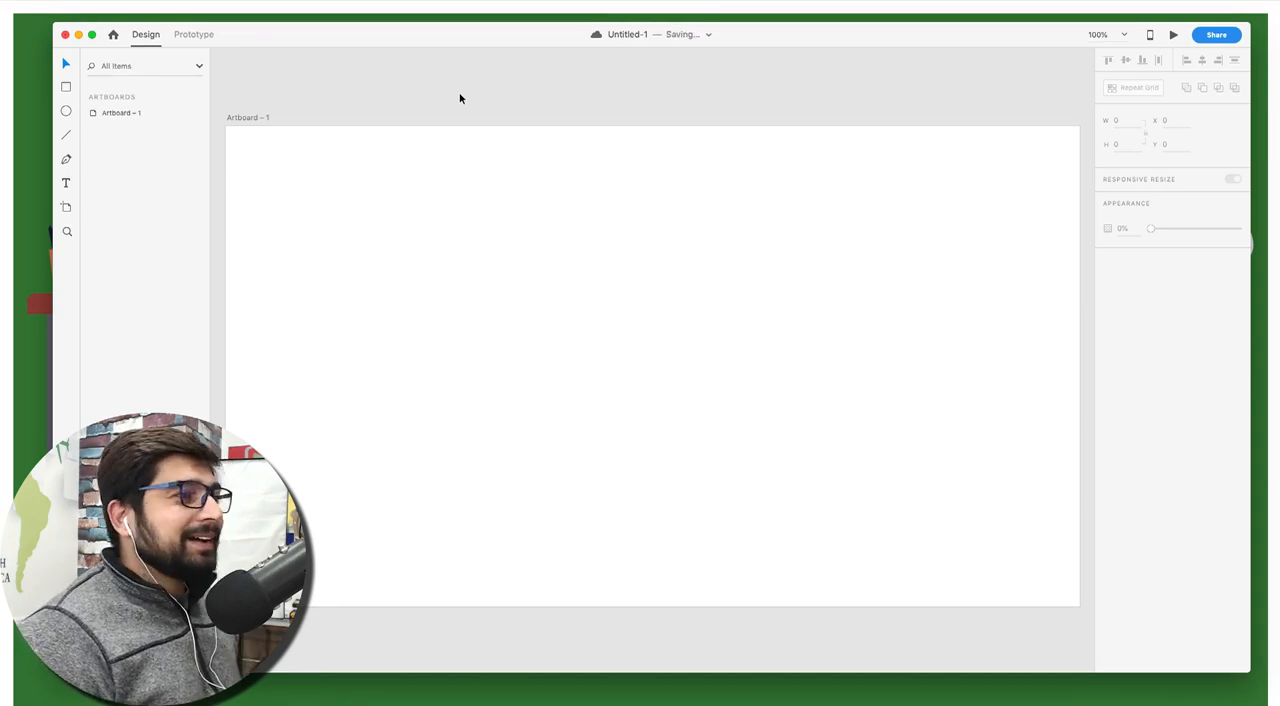
Set the corner radius of the rectangle covering the artboard to 10
left_click(349, 209)
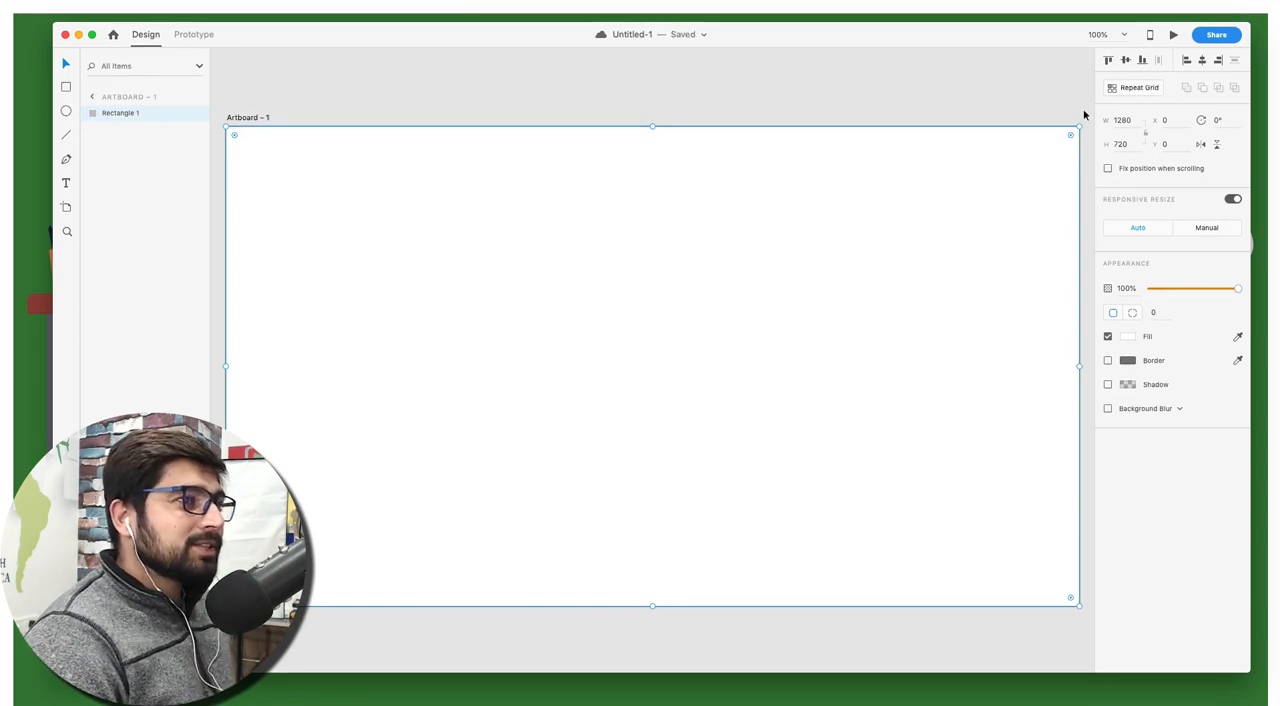
left_click(1159, 311)
type("10")
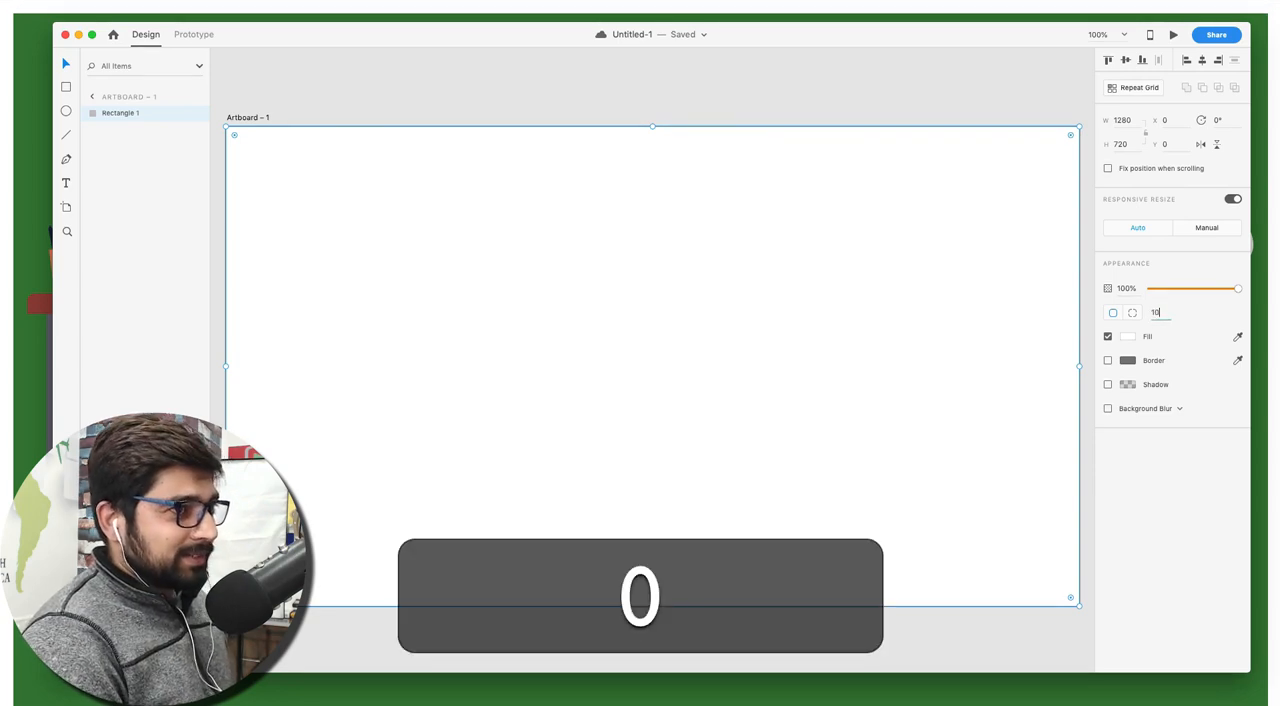
key("Return")
left_click(543, 84)
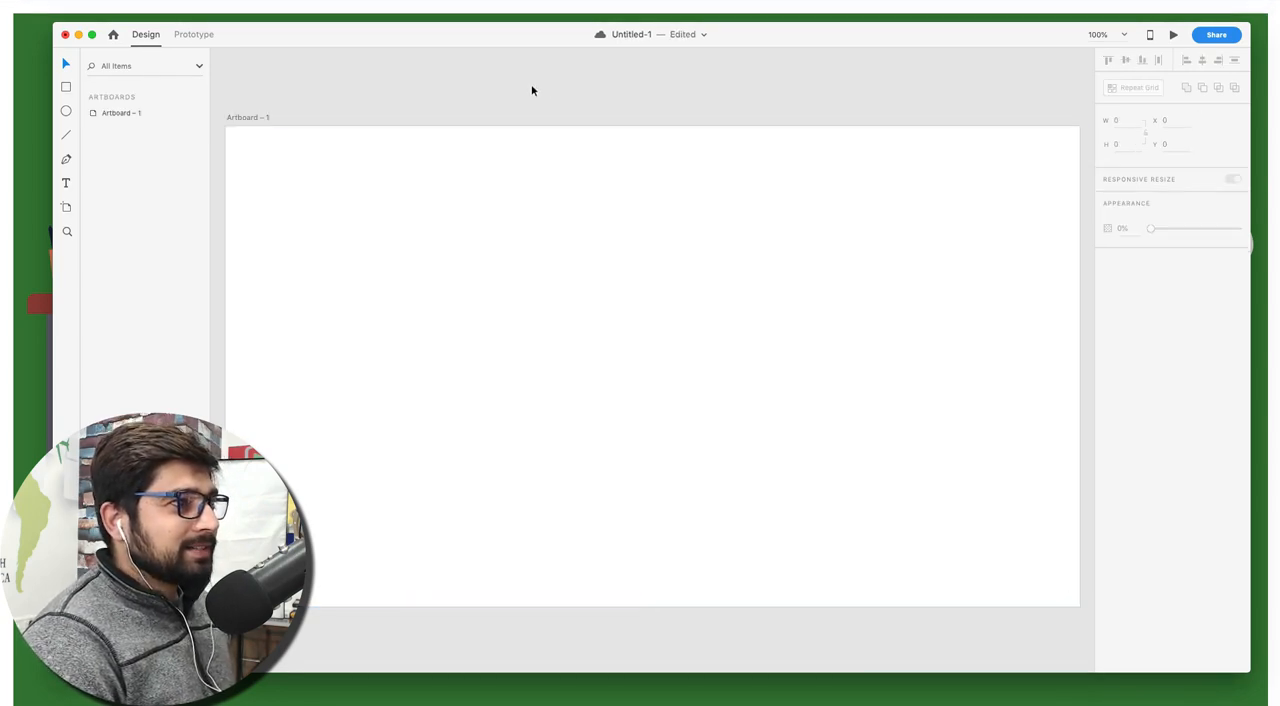
left_click(388, 190)
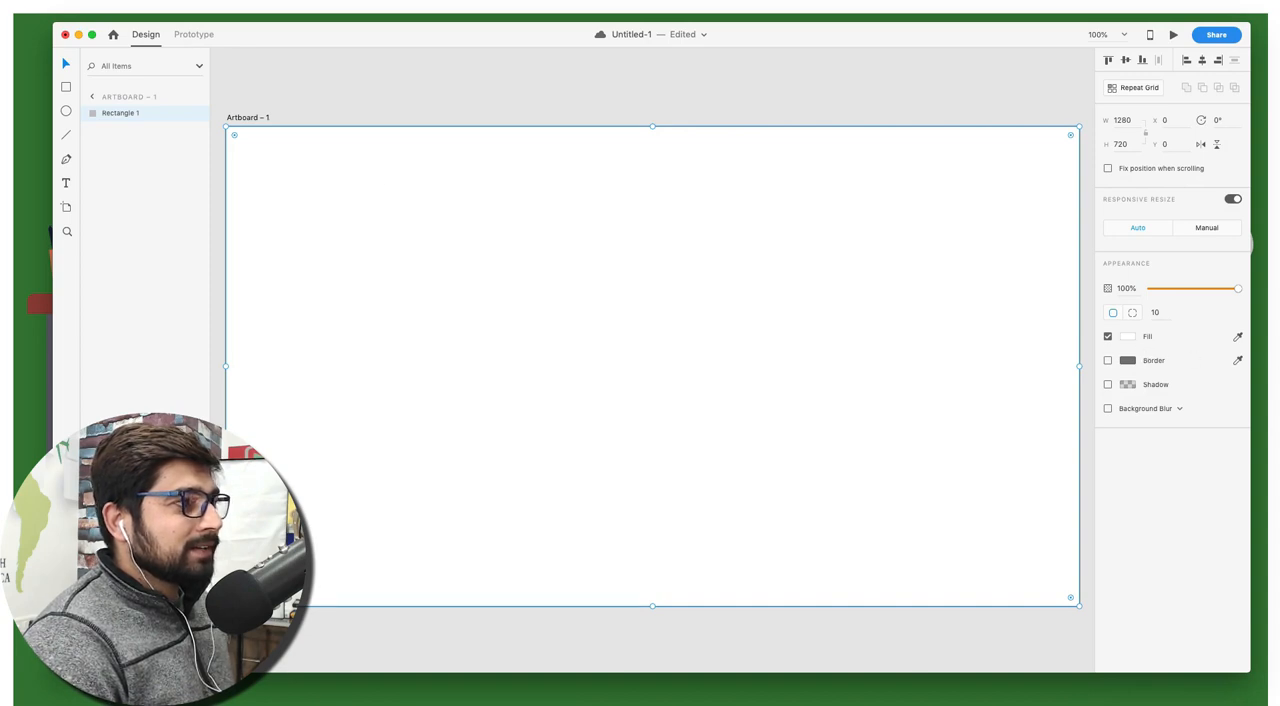
Change the background rectangle's fill to a linear gradient running diagonally from just beyond its upper-left corner to near its lower-right corner
key("super+Tab")
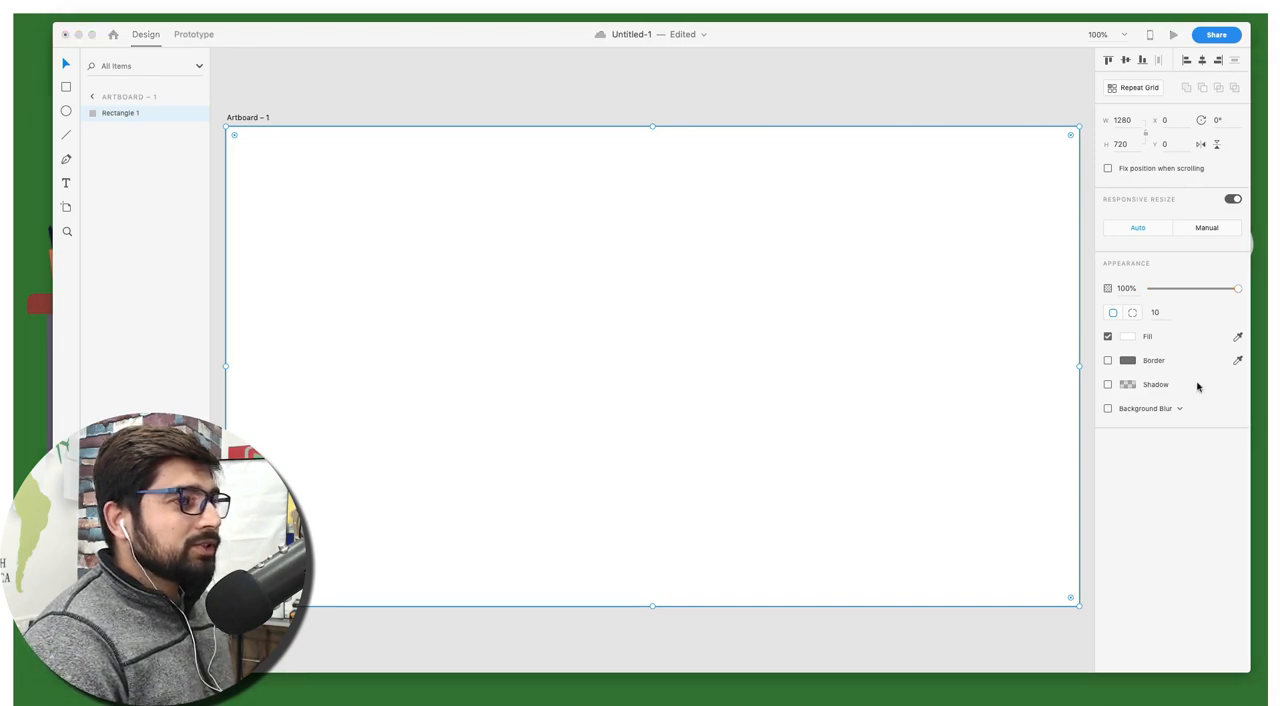
left_click(1131, 340)
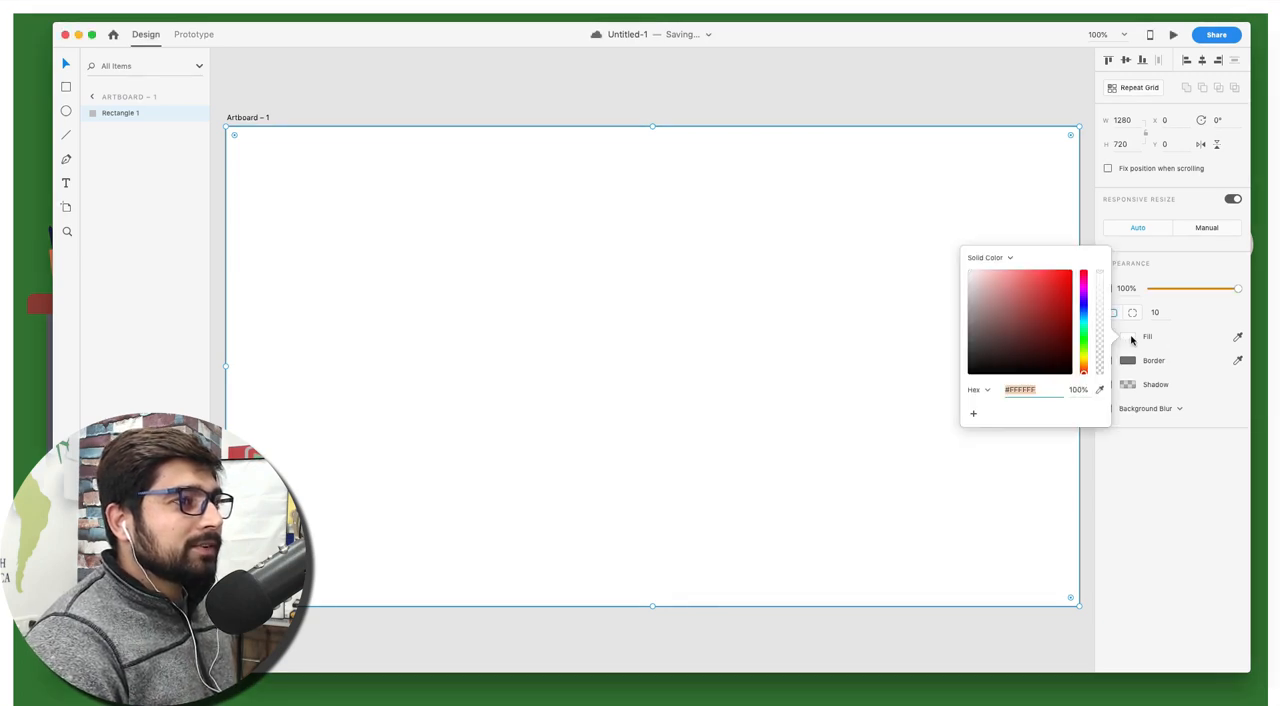
left_click(1007, 259)
left_click(1007, 271)
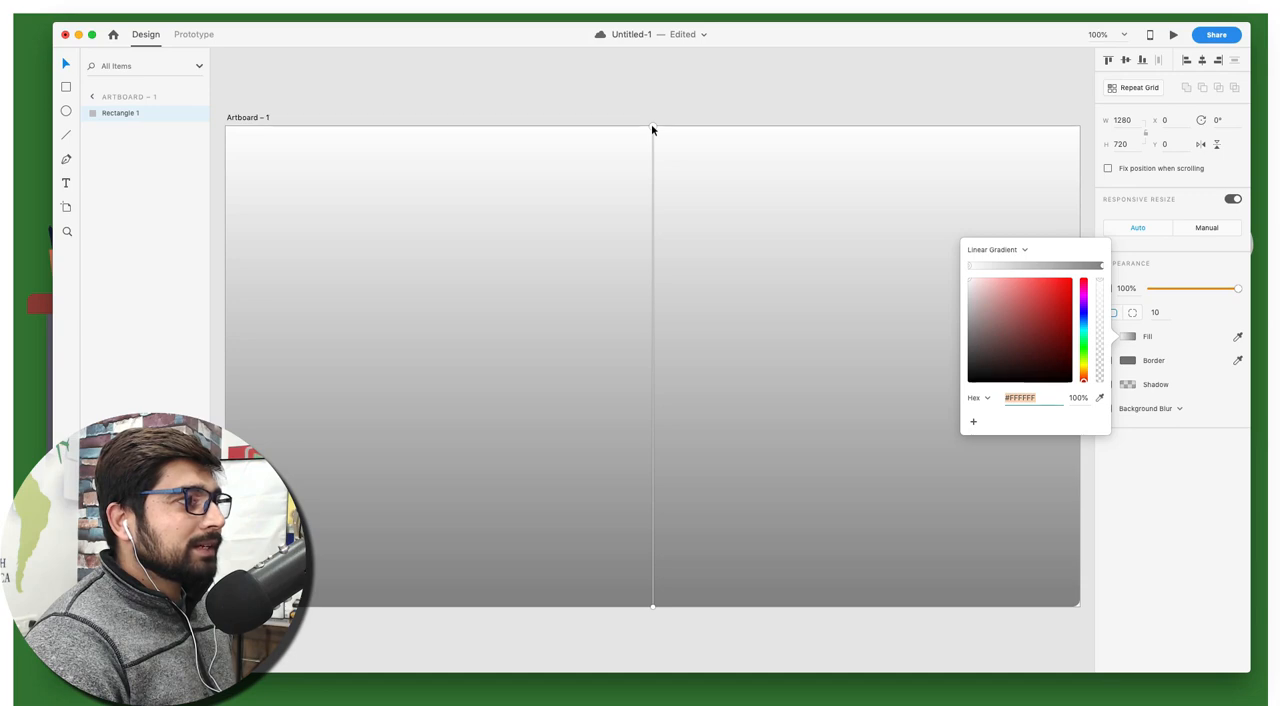
left_click_drag(652, 128, 287, 157)
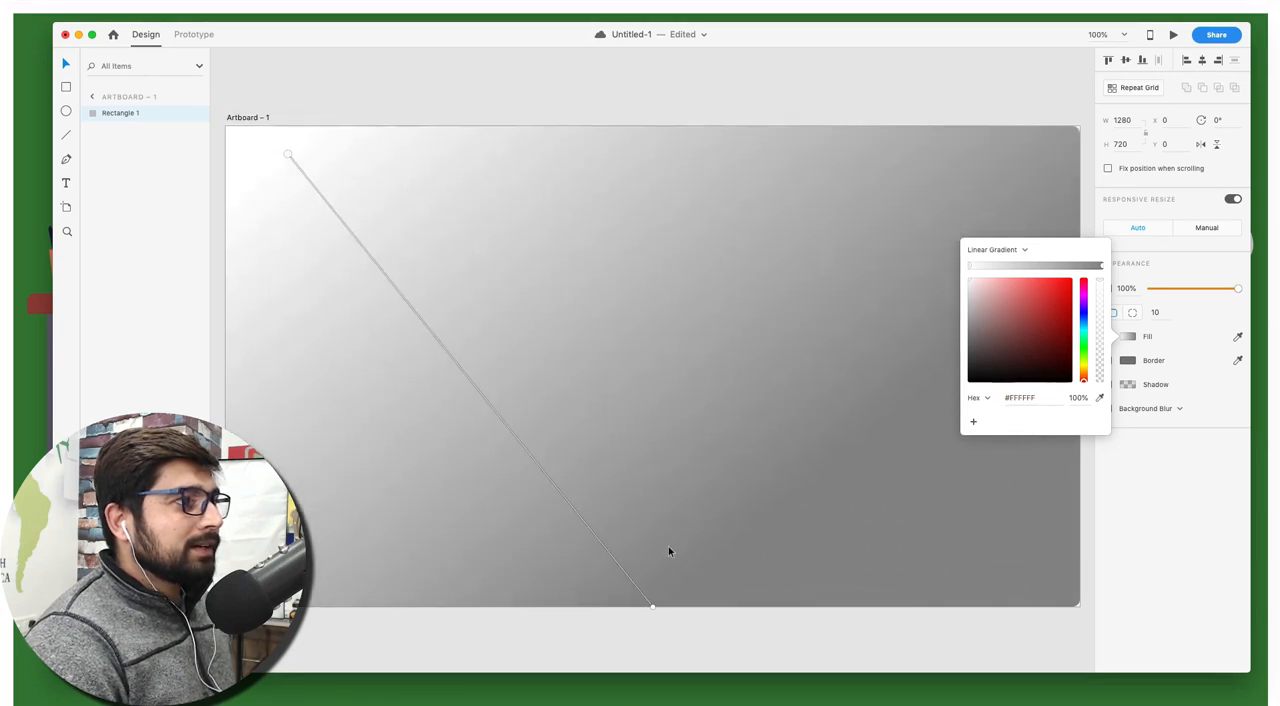
left_click_drag(653, 604, 959, 571)
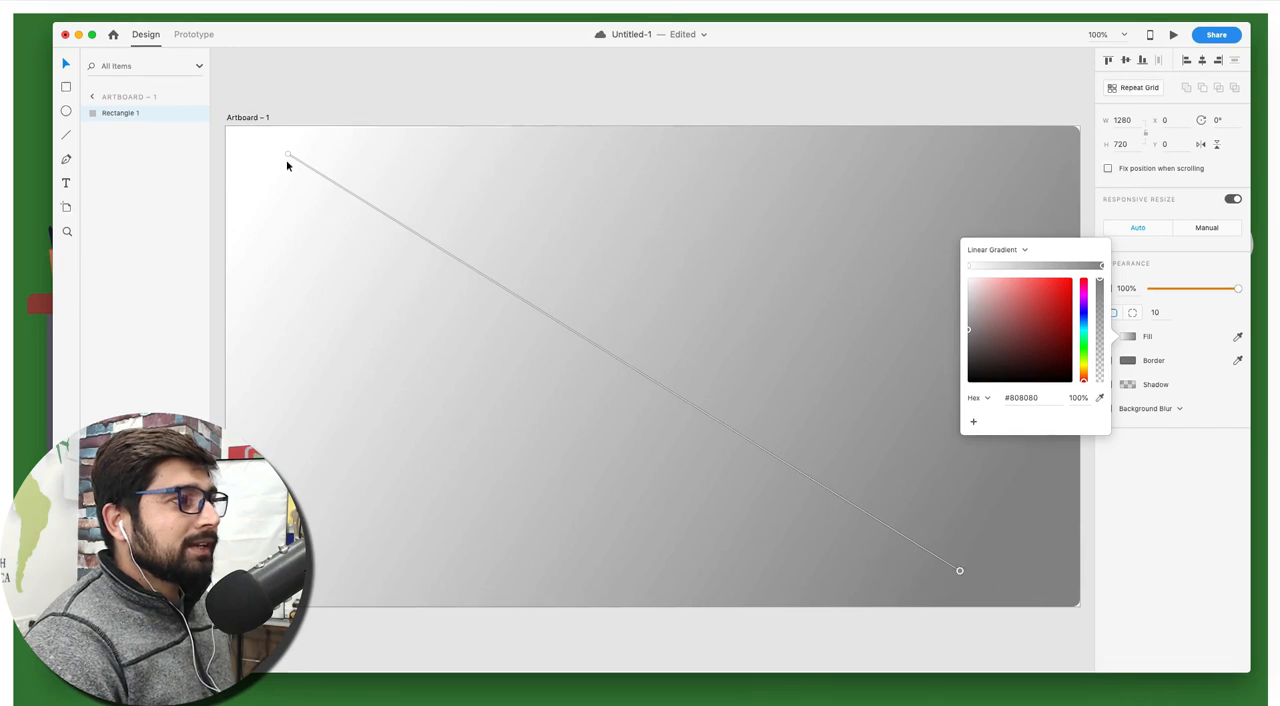
left_click_drag(289, 157, 228, 108)
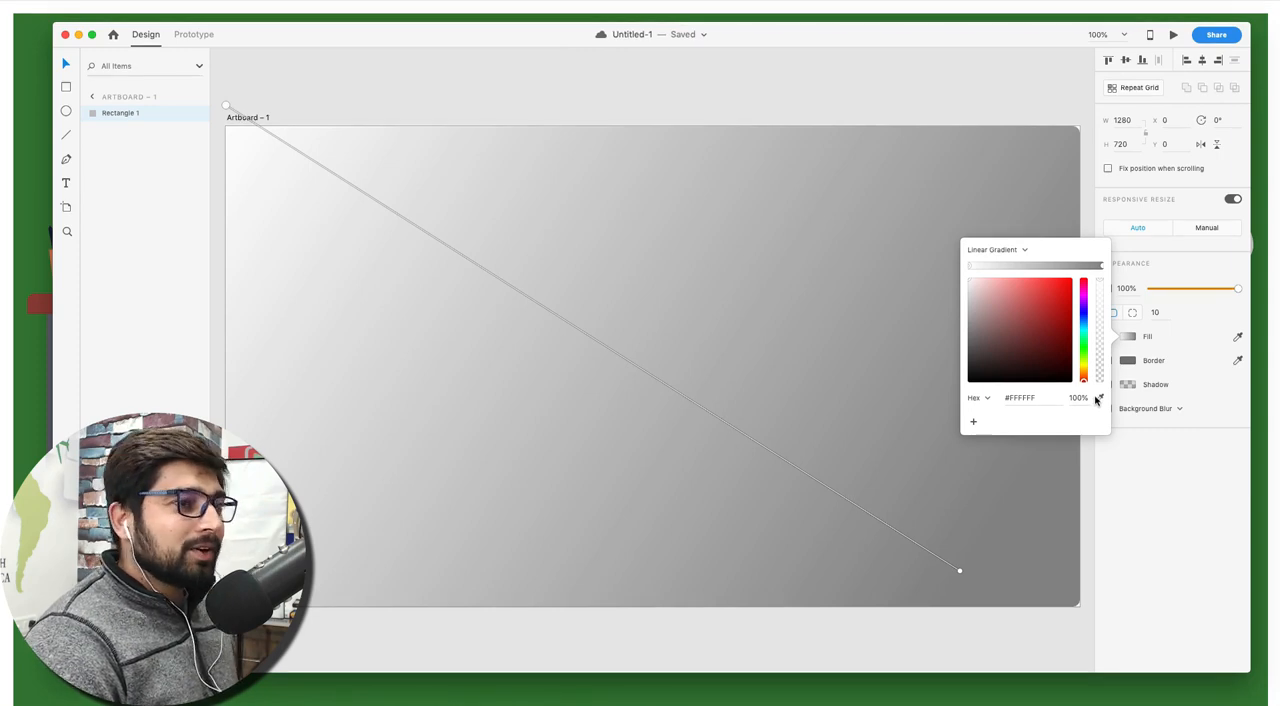
Sample purple #5005B2 for both the start and end colour stops of the background rectangle's linear gradient
left_click(1098, 398)
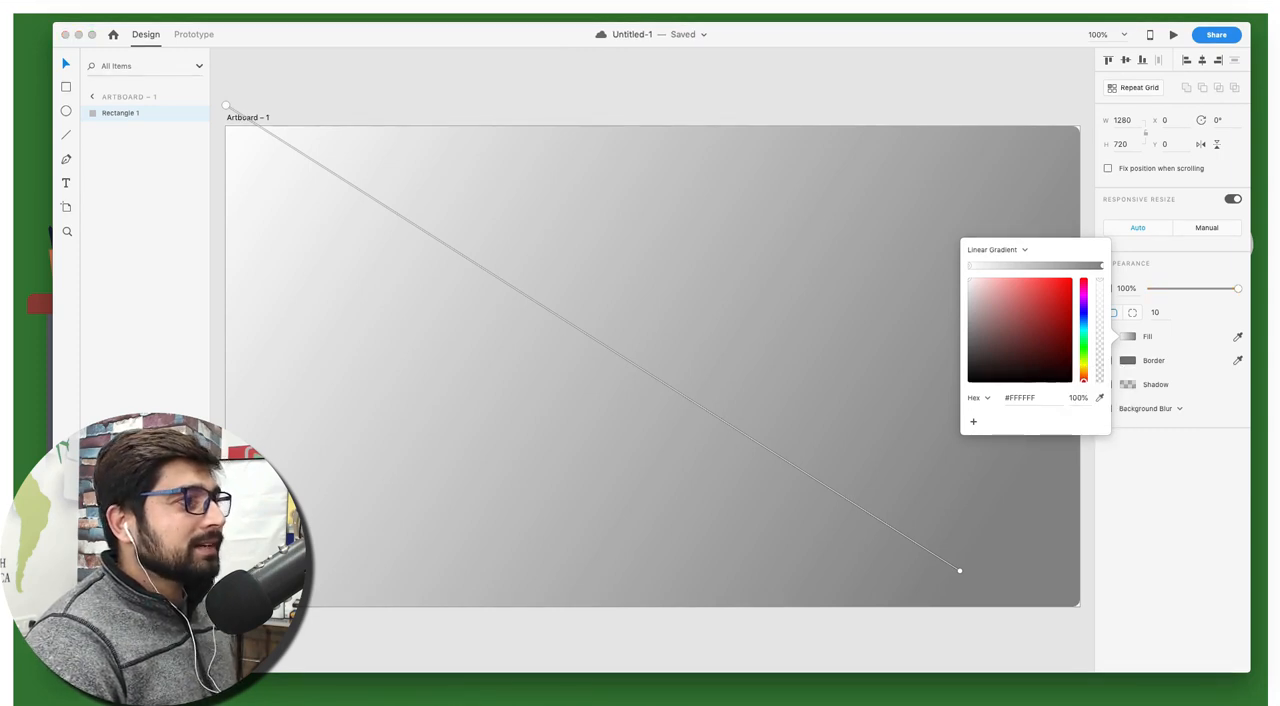
left_click(850, 700)
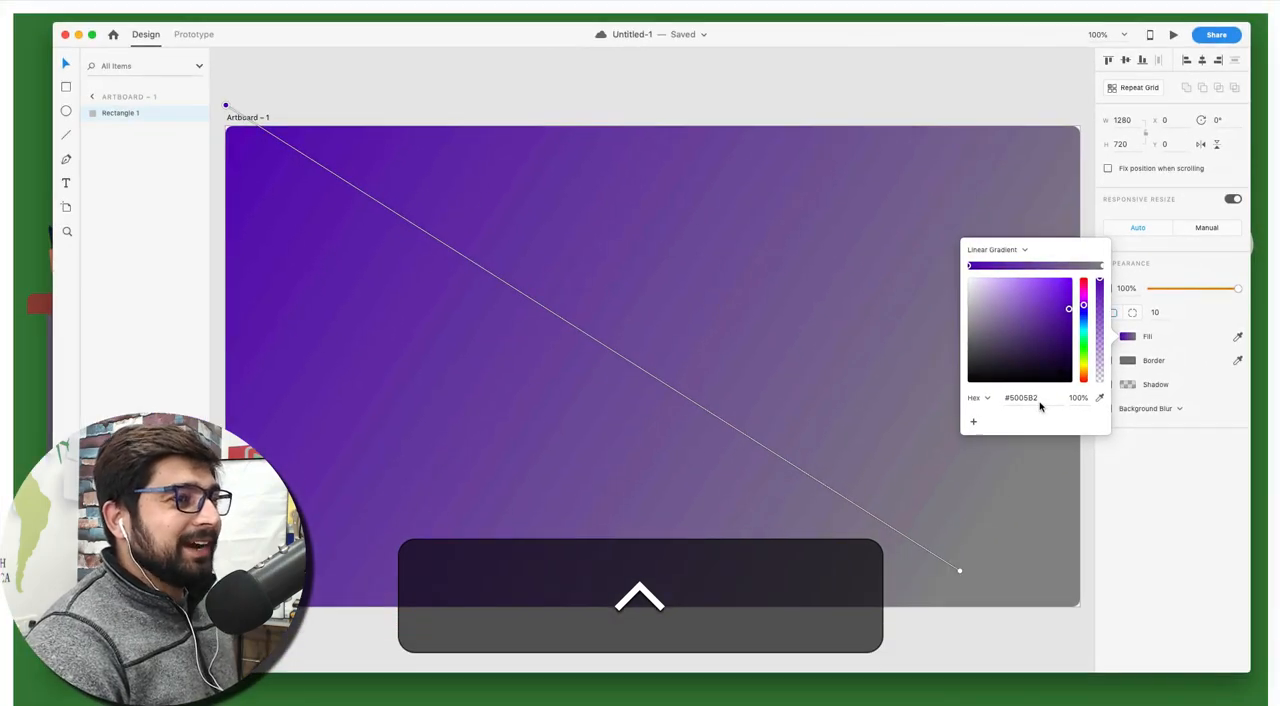
left_click(1101, 265)
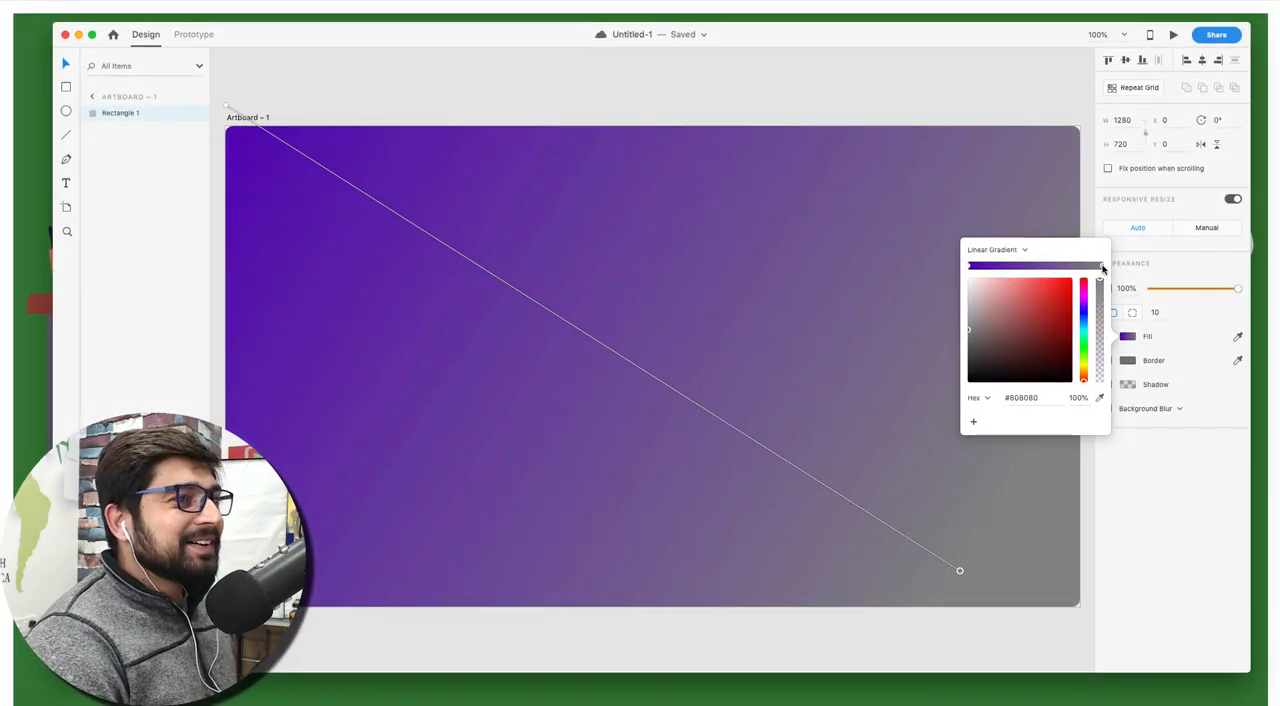
left_click(1101, 398)
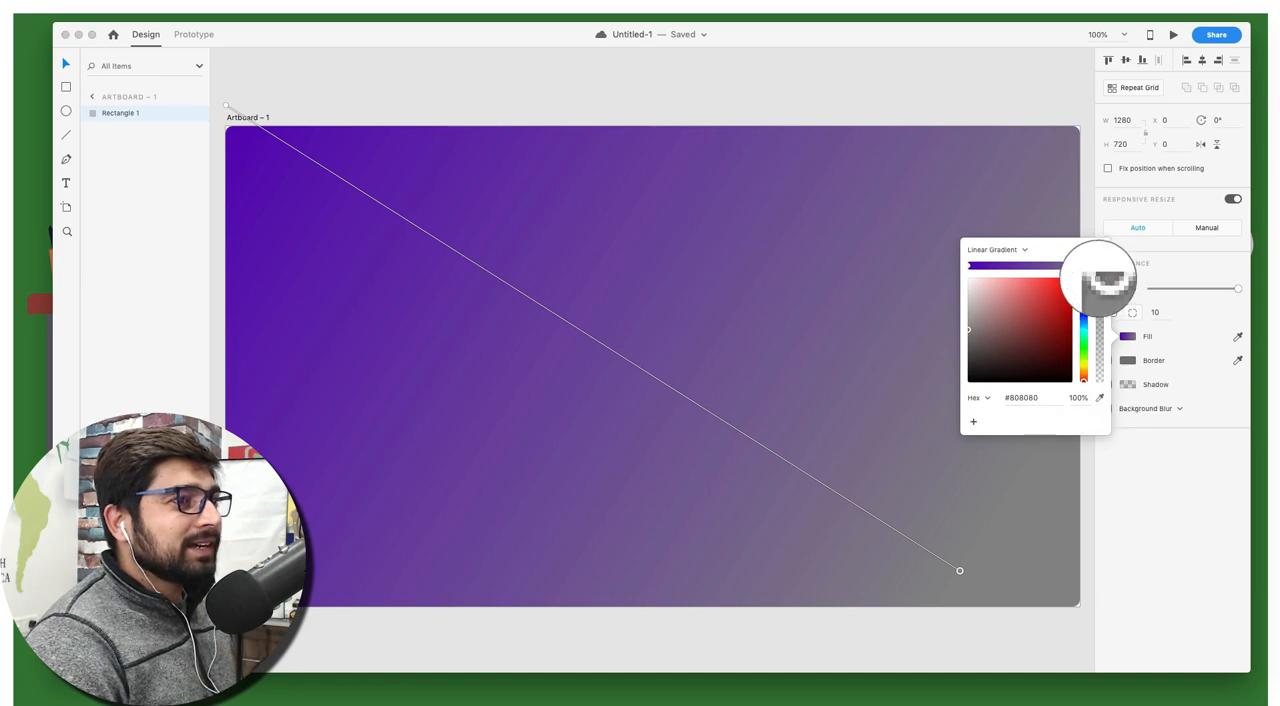
key("Escape")
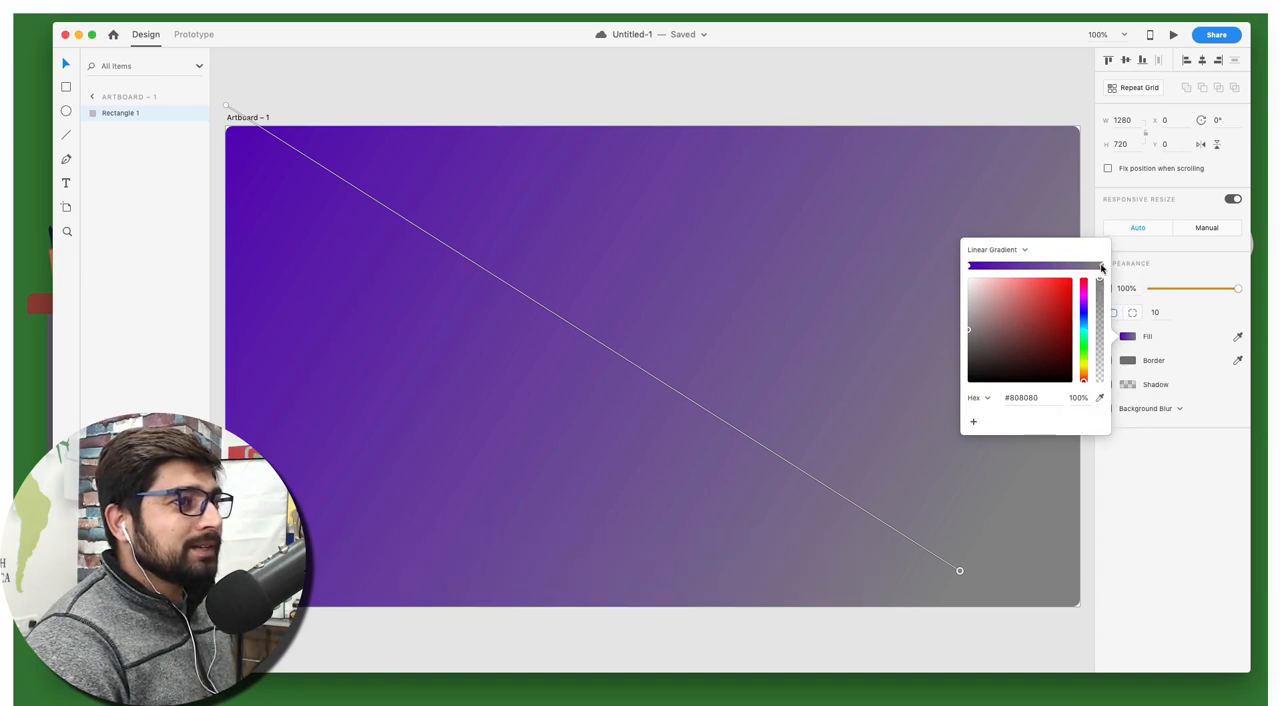
left_click(1101, 398)
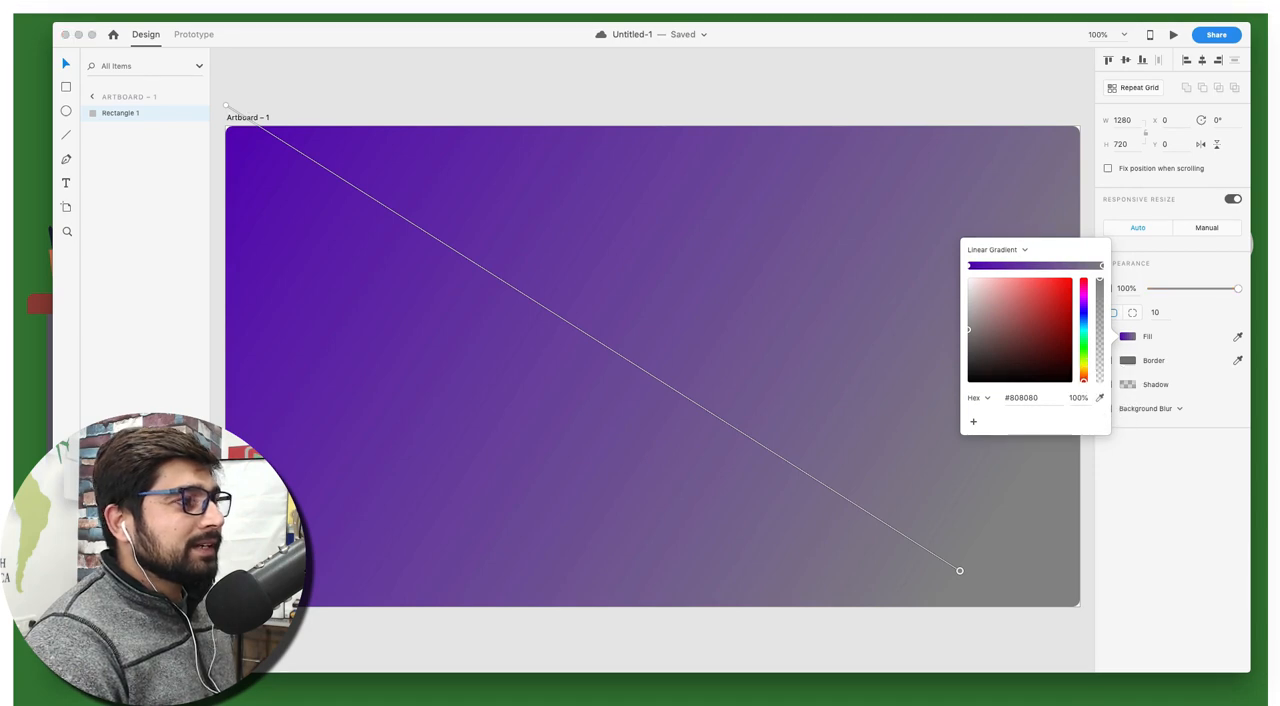
left_click(242, 140)
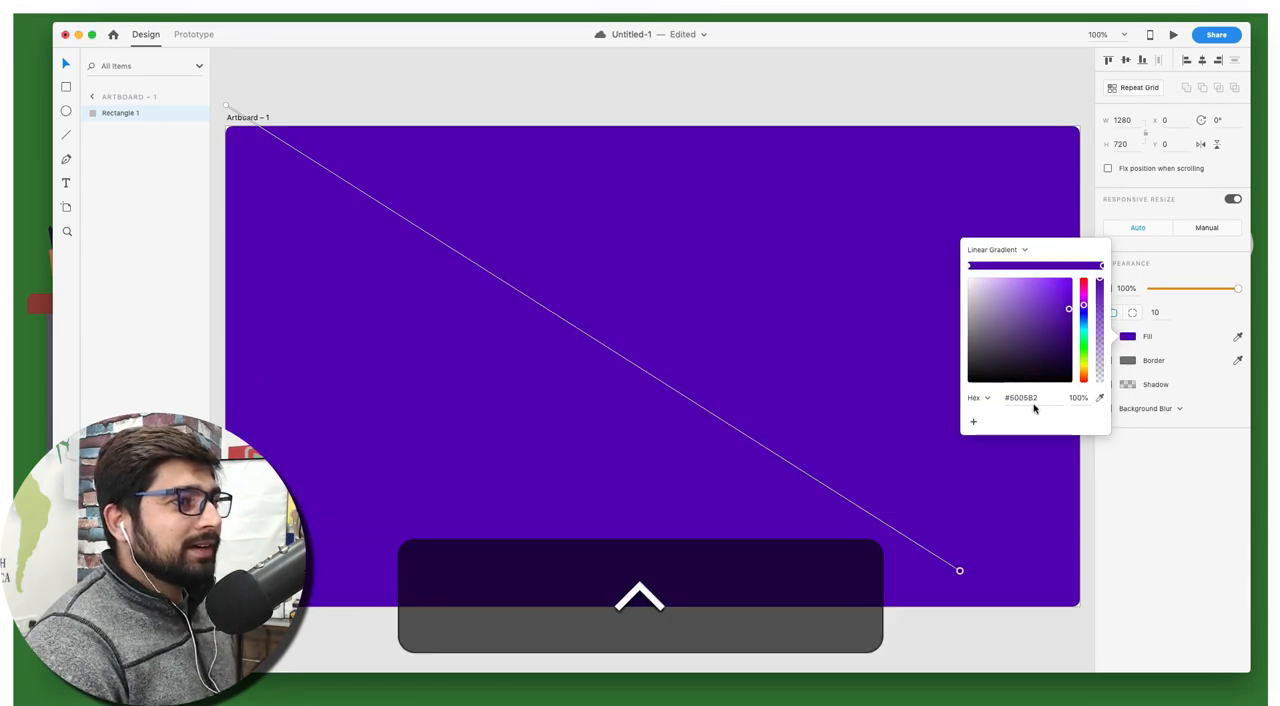
Lighten the gradient's start colour at the upper-left end to #722FCB and deselect the rectangle
scroll(1034, 407, "up", 3)
scroll(1034, 407, "up", 3)
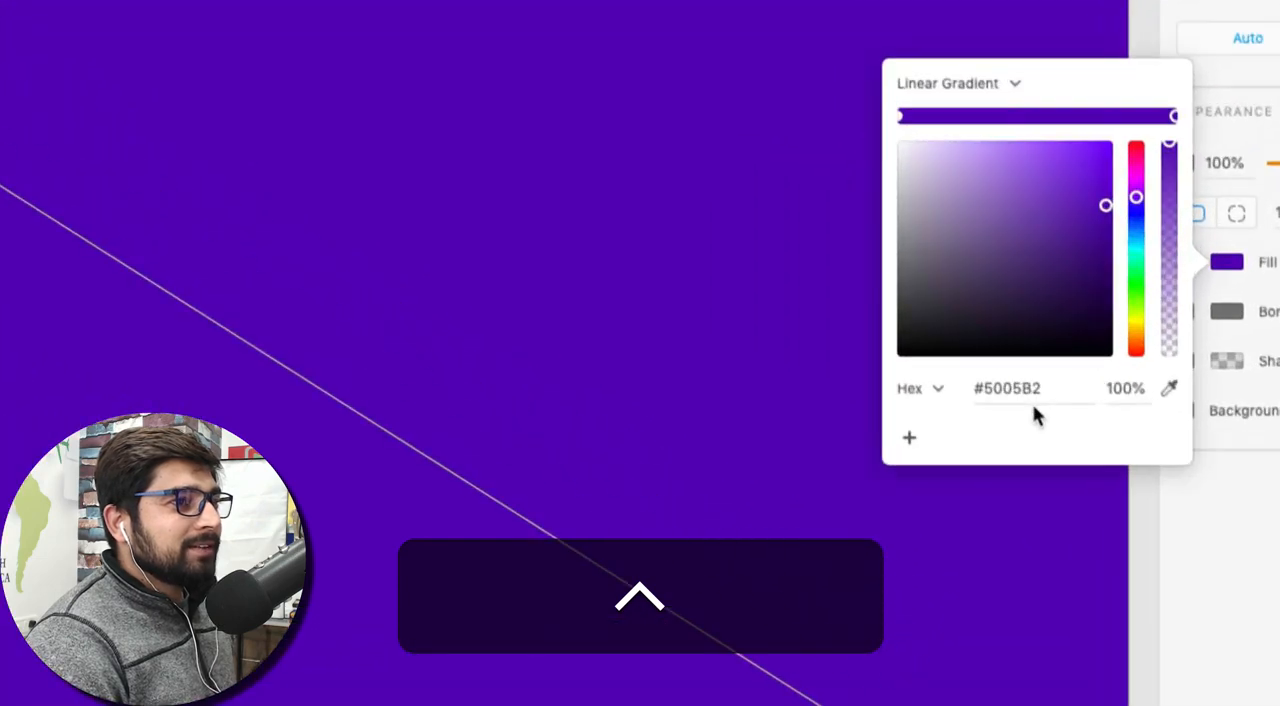
scroll(1034, 407, "down", 3)
scroll(1034, 407, "down", 3)
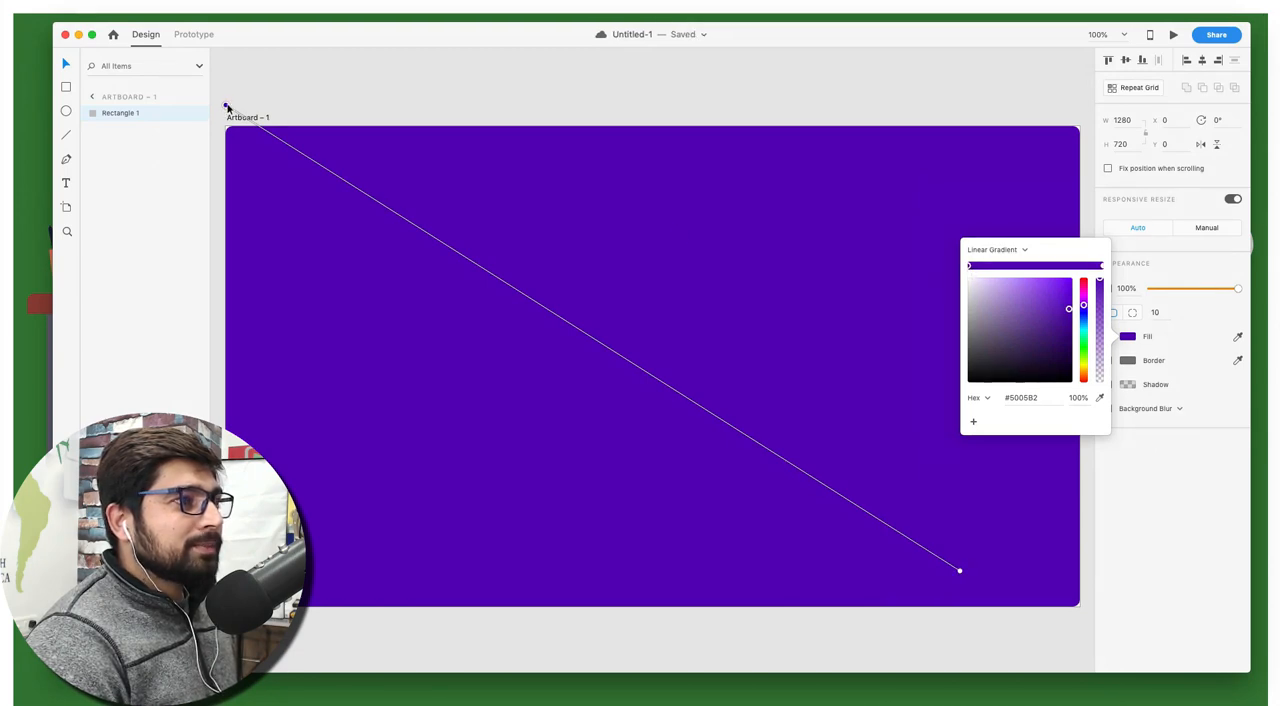
left_click_drag(1067, 311, 1048, 301)
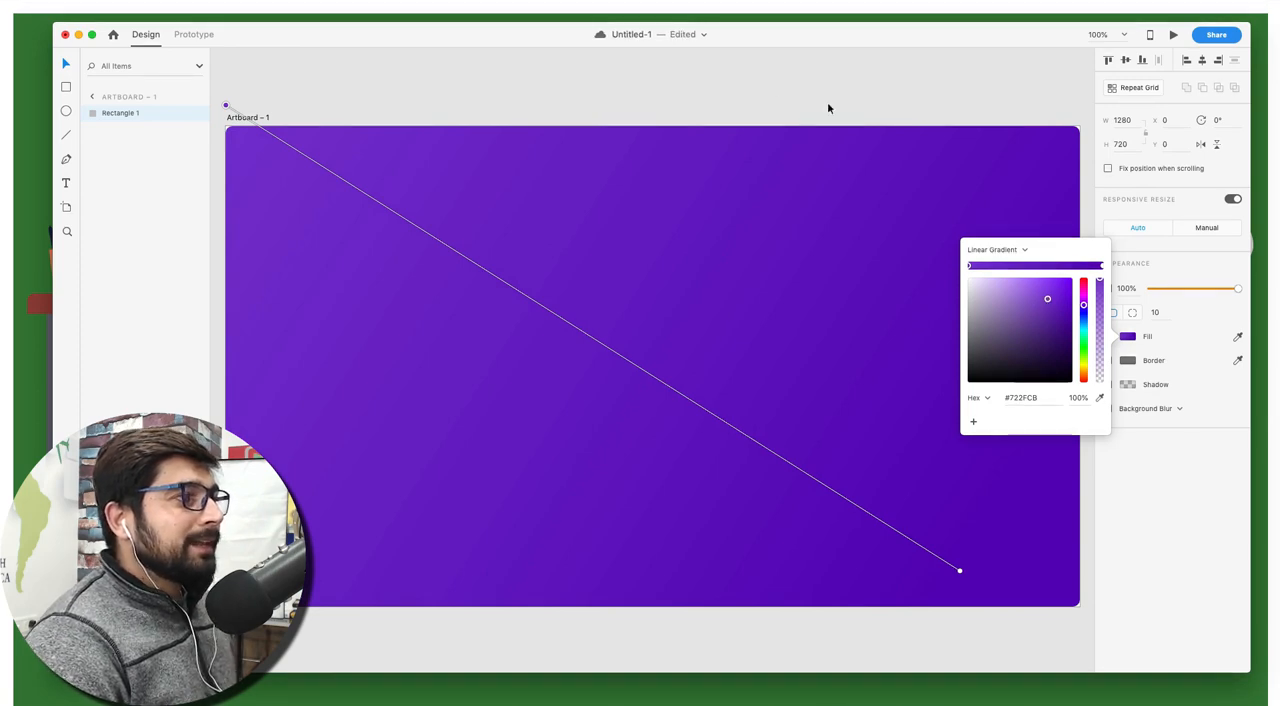
left_click(771, 99)
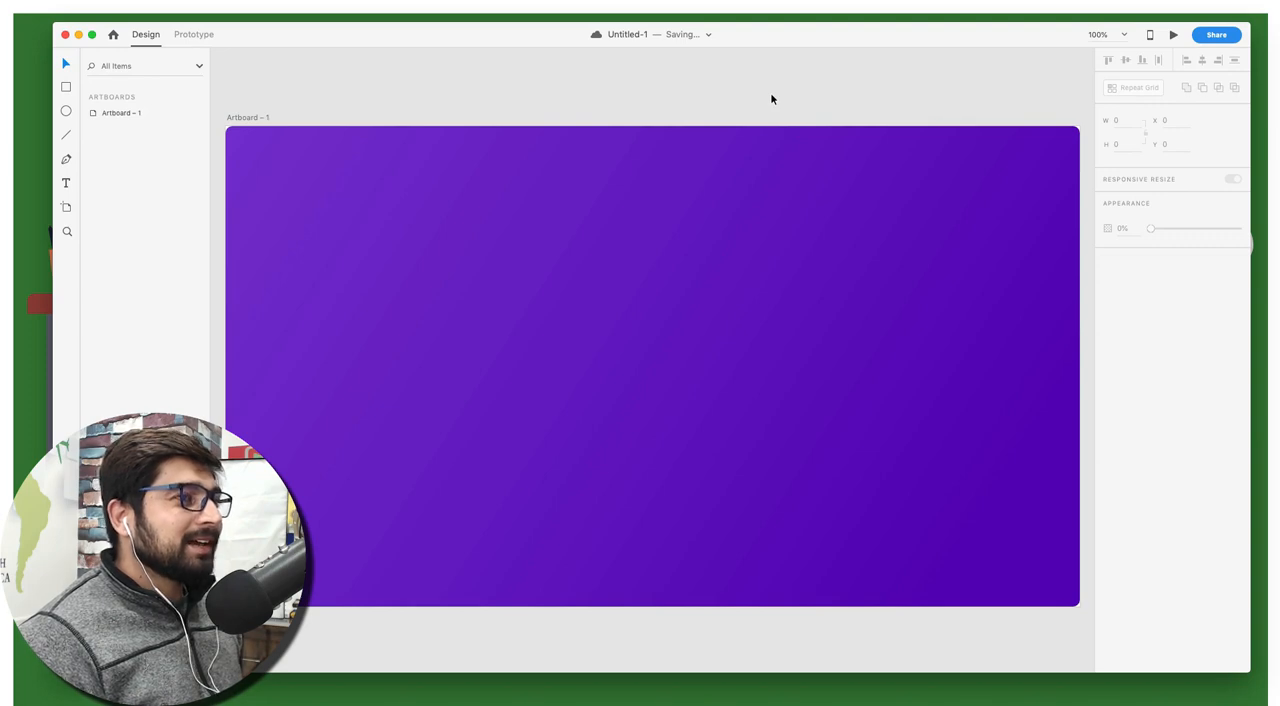
Set the background rectangle's corner radius to 15
left_click(747, 189)
left_click(1160, 311)
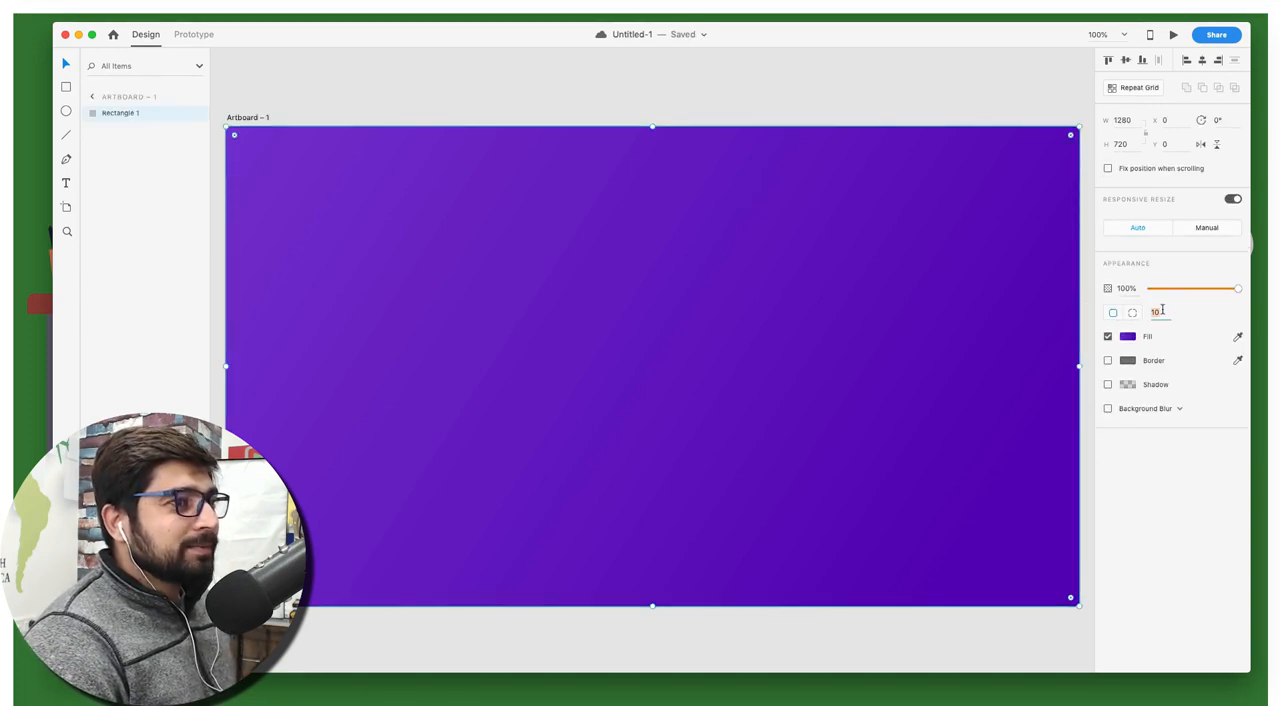
type("15")
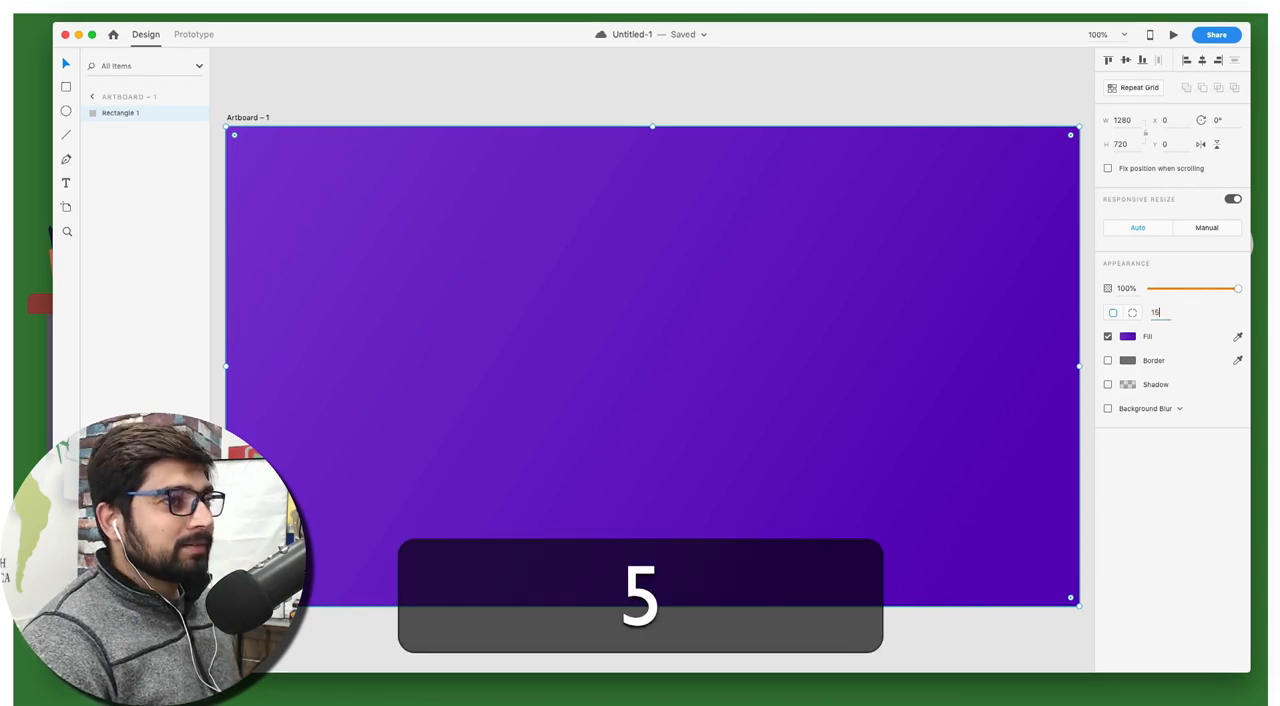
key("Return")
left_click(734, 92)
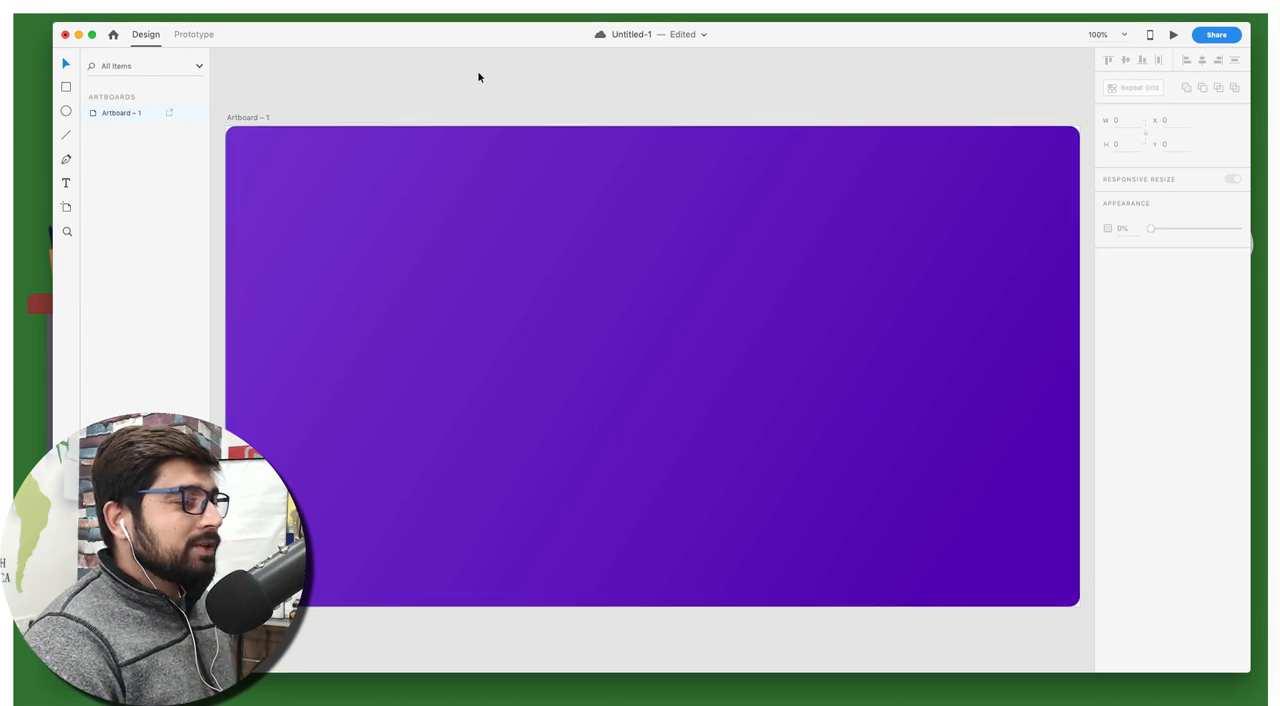
Draw a circle about 218 by 218 and place it over the artboard's lower-left corner, at about X -119, Y 627
scroll(478, 72, "down", 5)
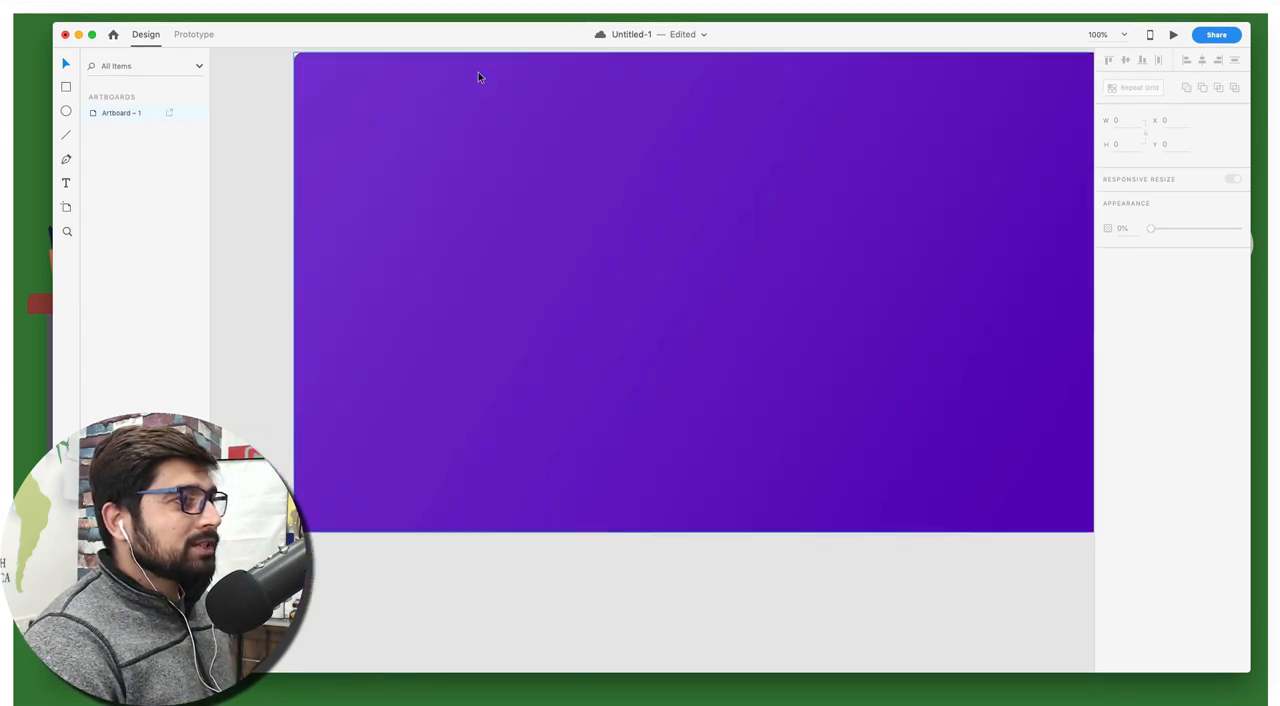
scroll(478, 77, "left", 2)
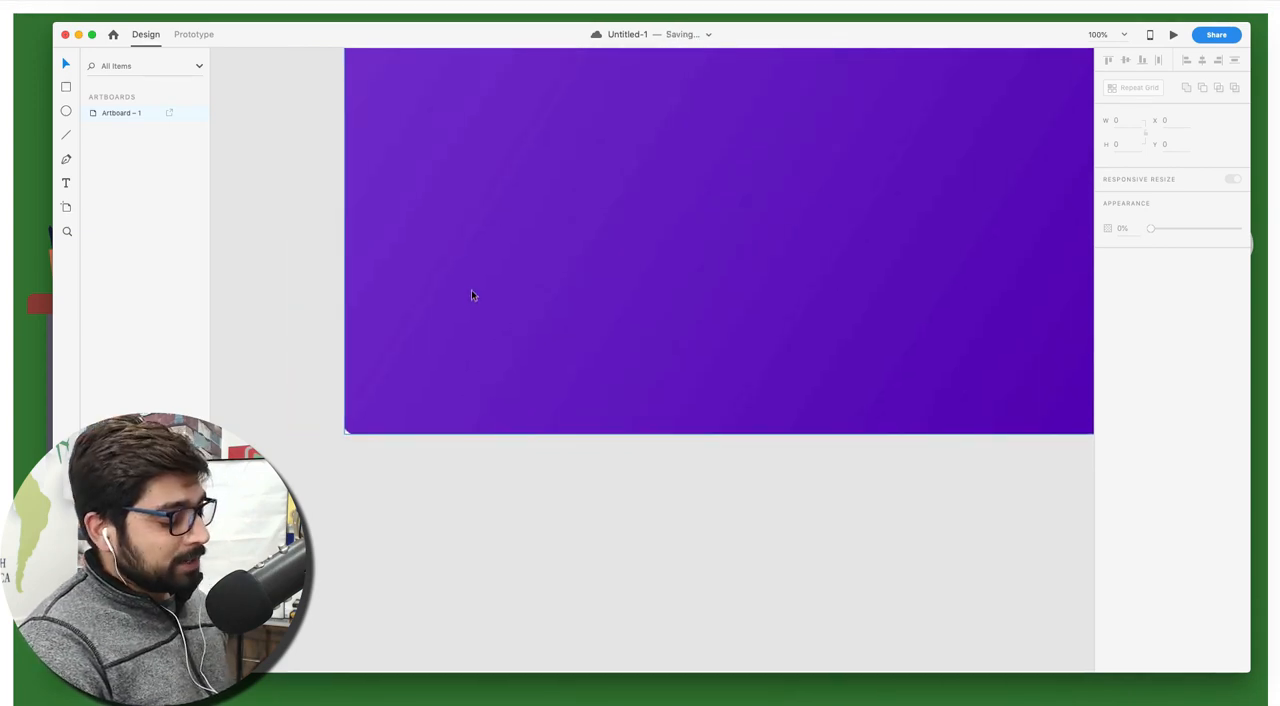
key("e")
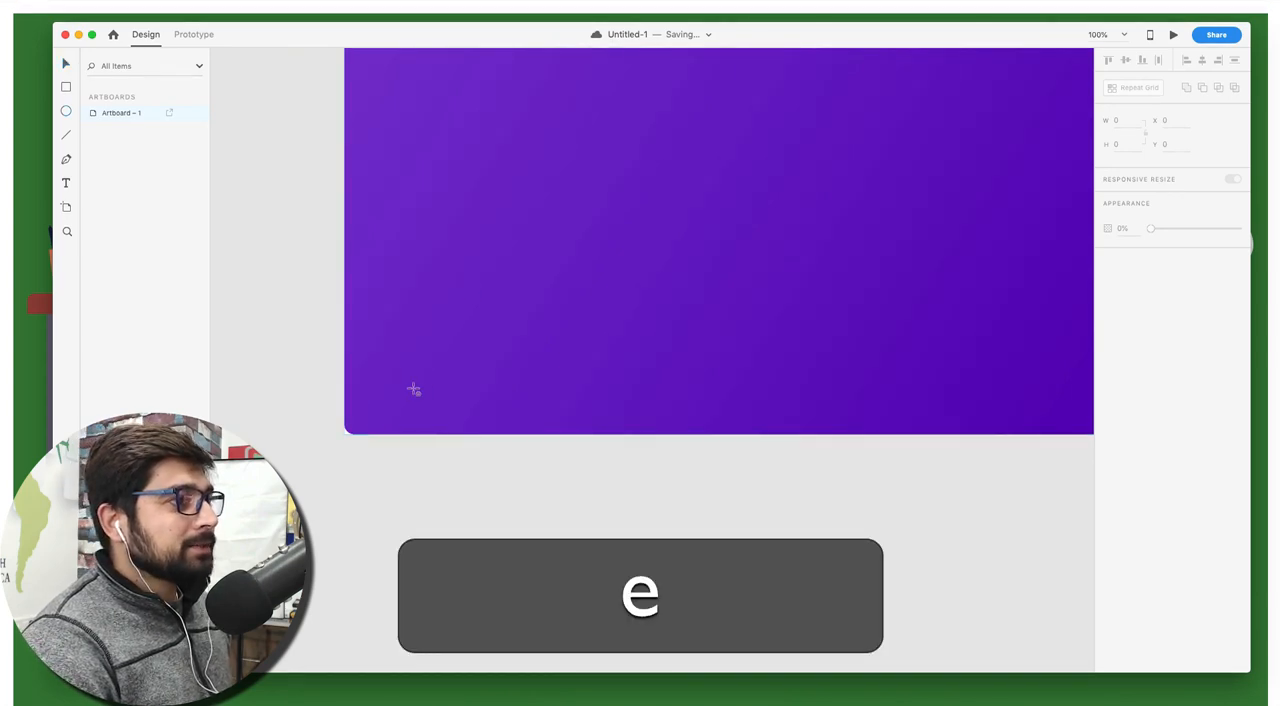
key("shift")
left_click_drag(310, 349, 548, 494)
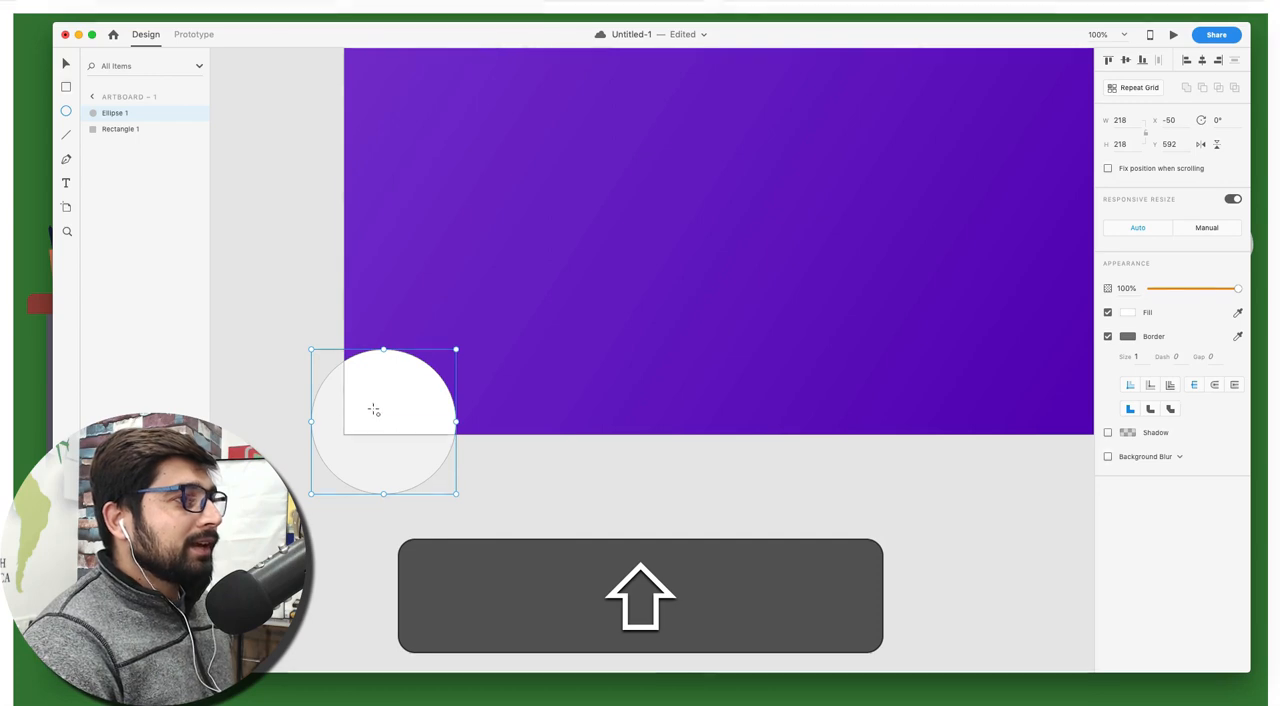
key("v")
left_click_drag(396, 399, 349, 414)
left_click(452, 493)
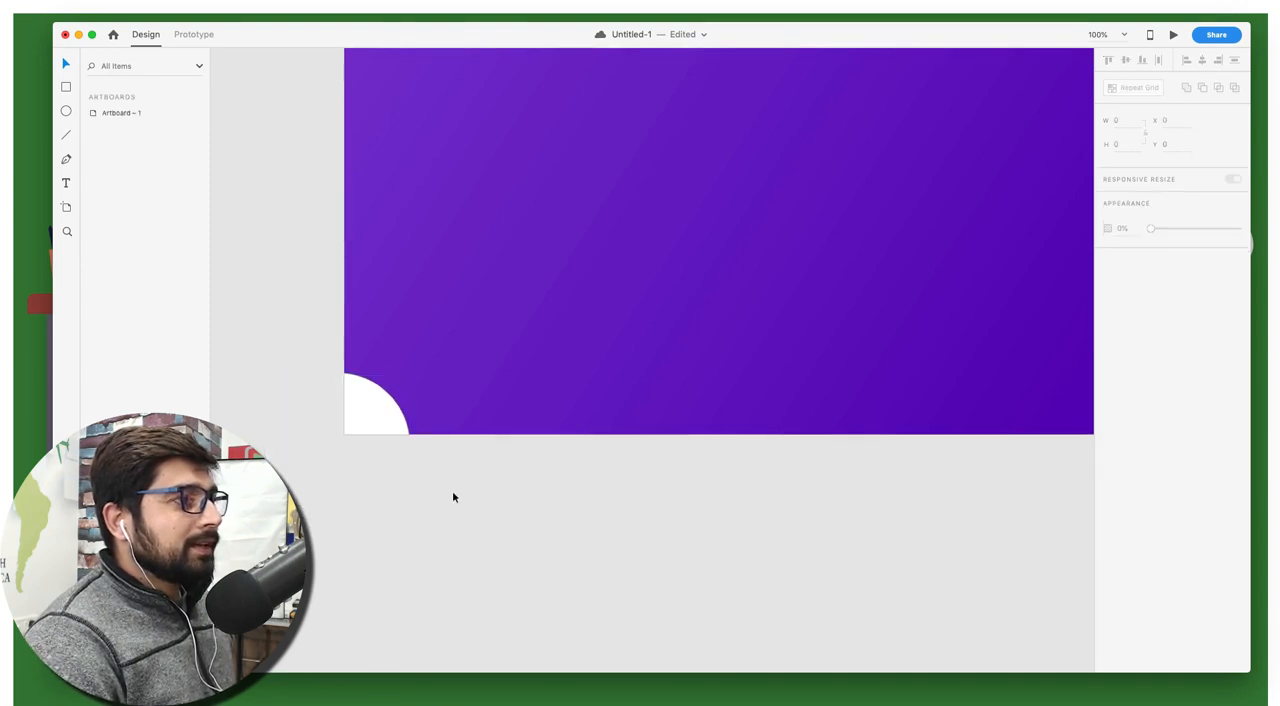
Remove the circle's border and fill it with purple #6A1DC9 sampled from the background near it
left_click(365, 404)
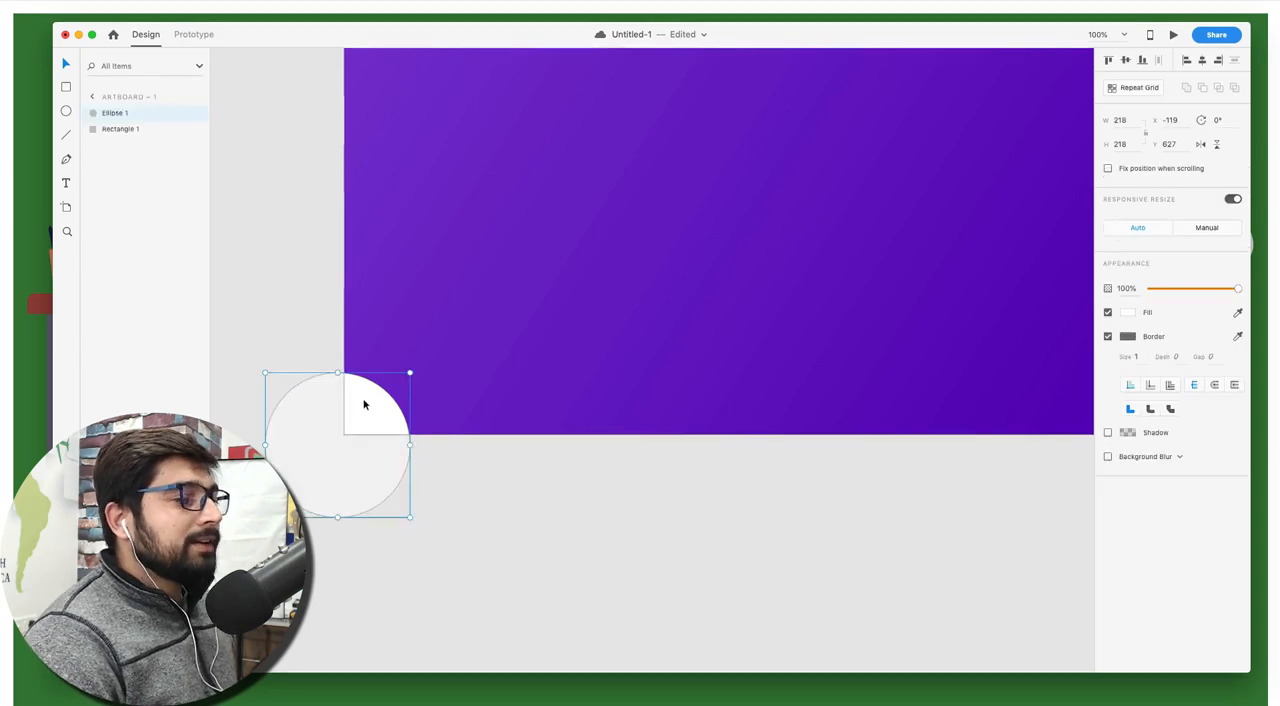
left_click(1108, 336)
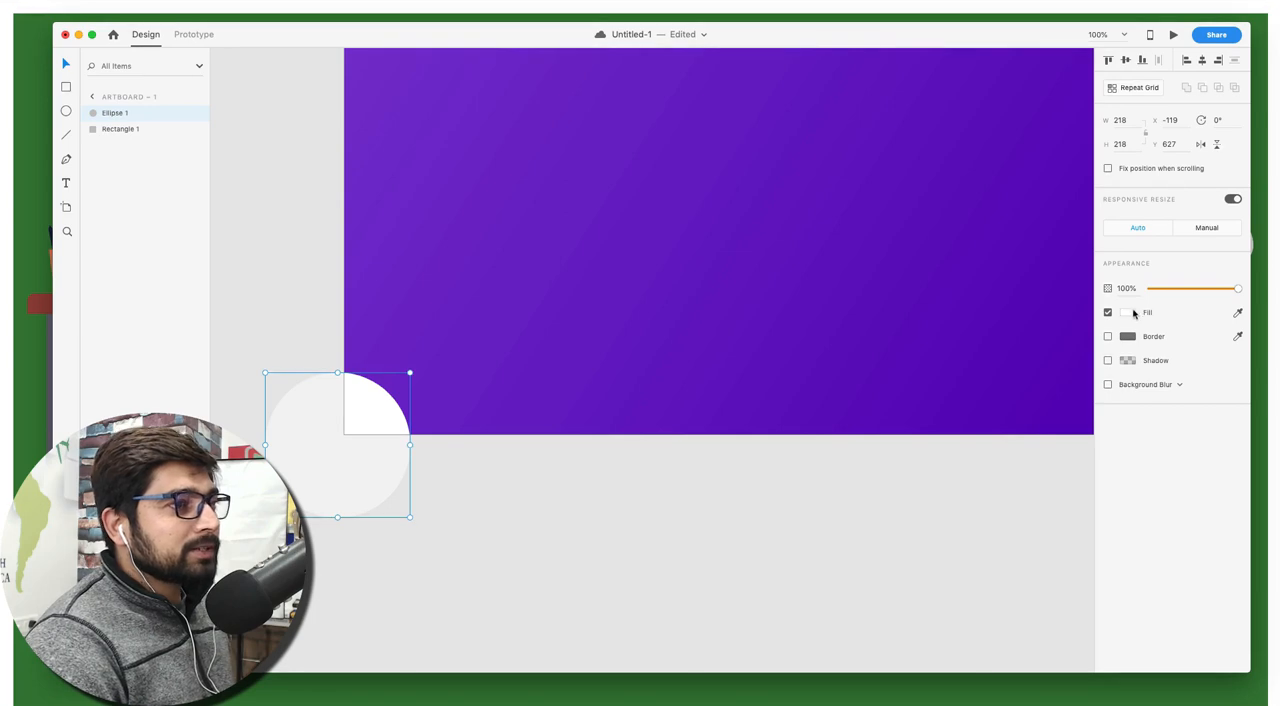
left_click(1131, 312)
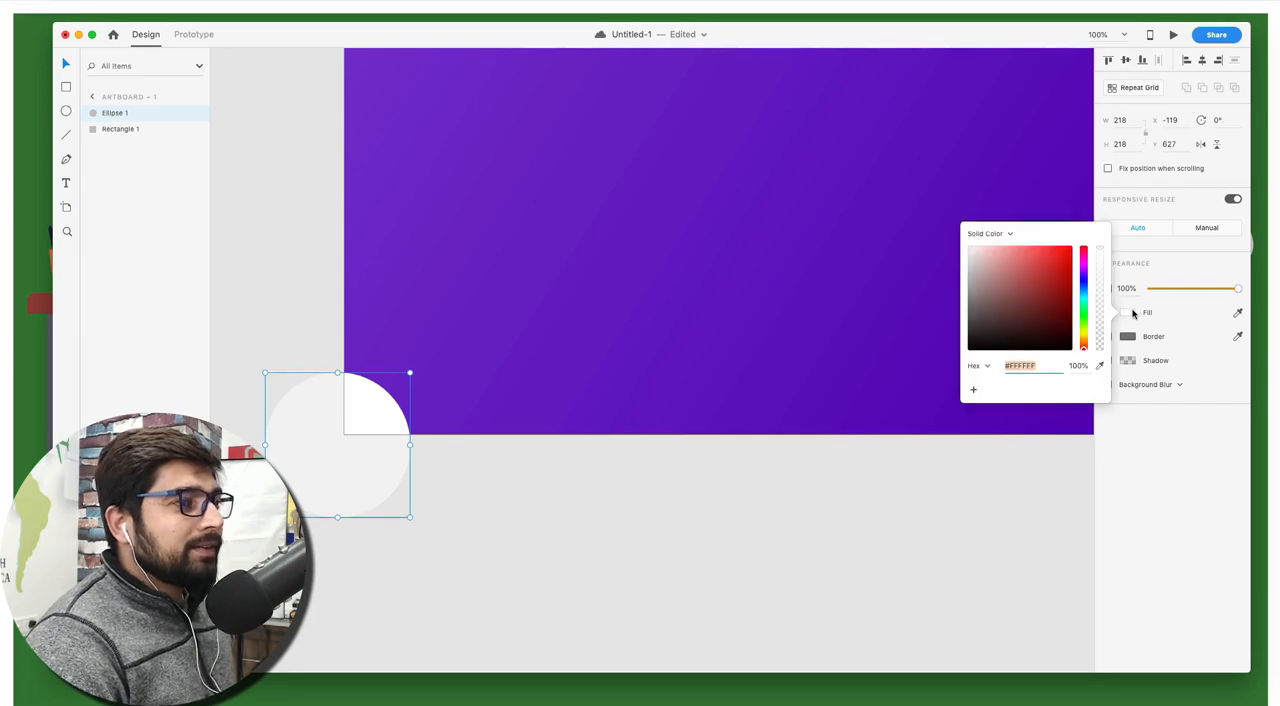
left_click(1099, 366)
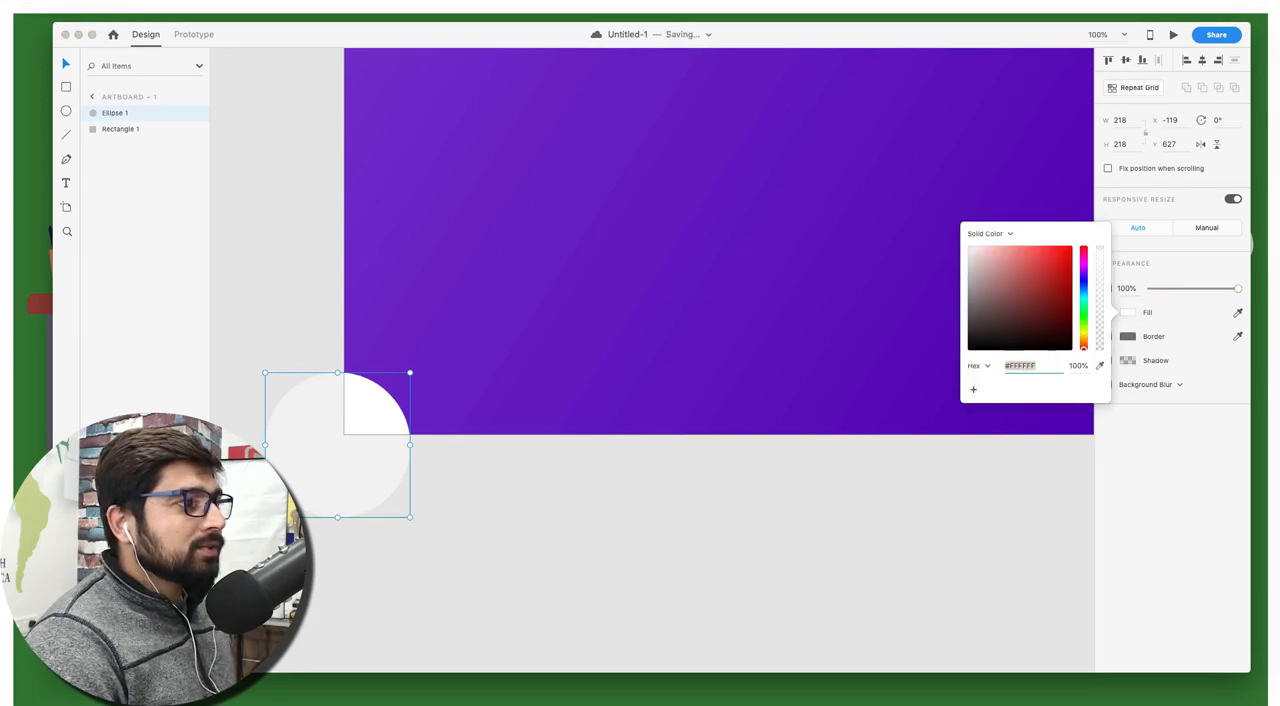
left_click(450, 320)
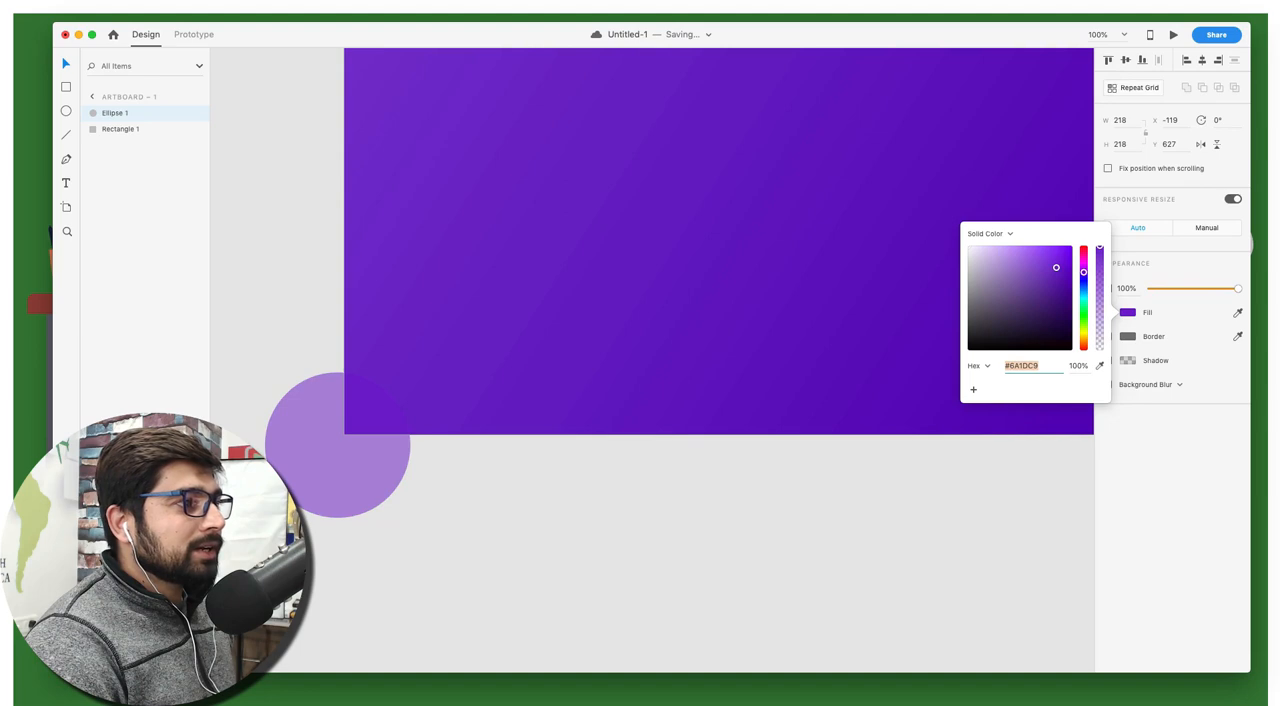
left_click(488, 484)
Enable a shadow on the corner circle, and undo the accidental deletion of the circle
left_click(366, 412)
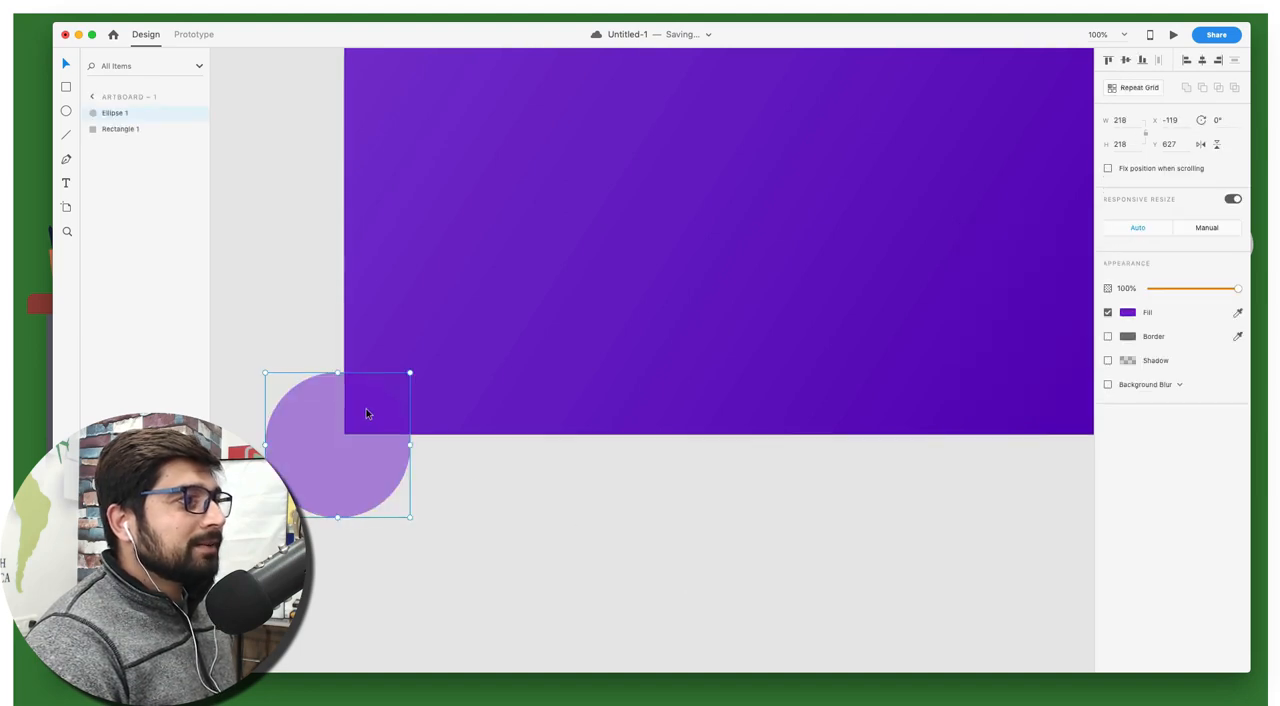
left_click(1108, 360)
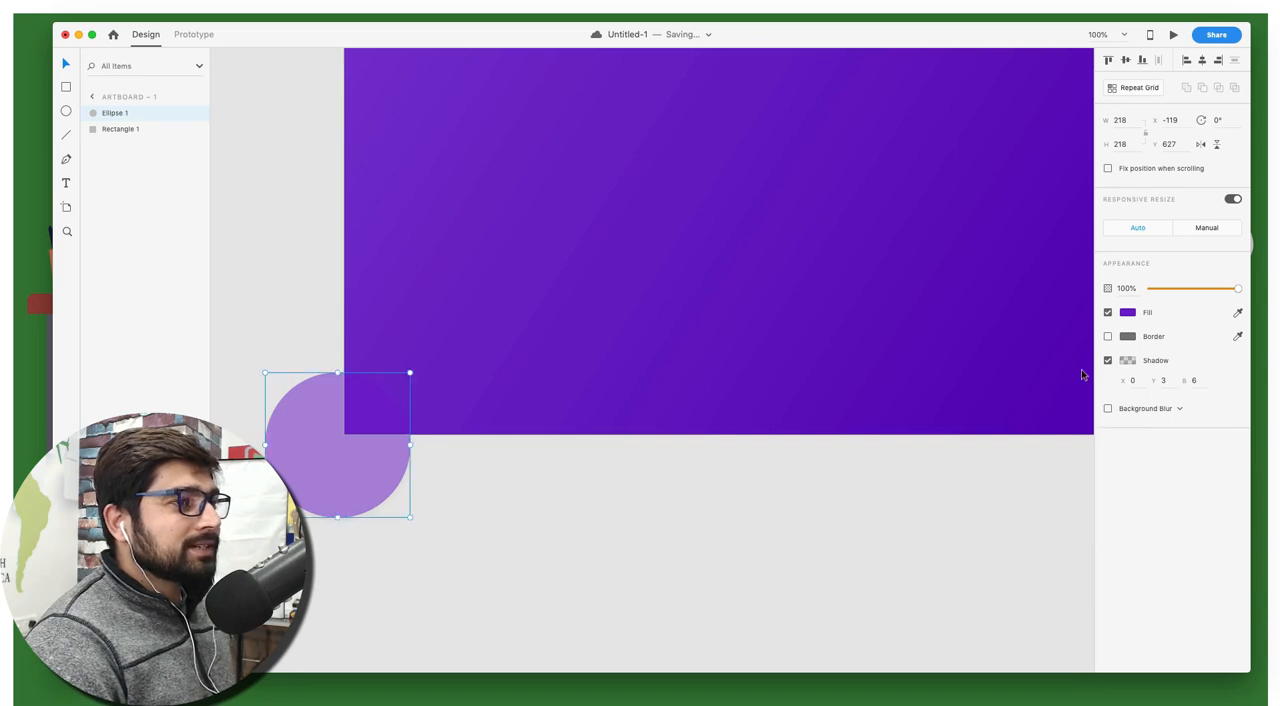
key("Delete")
key("super+z")
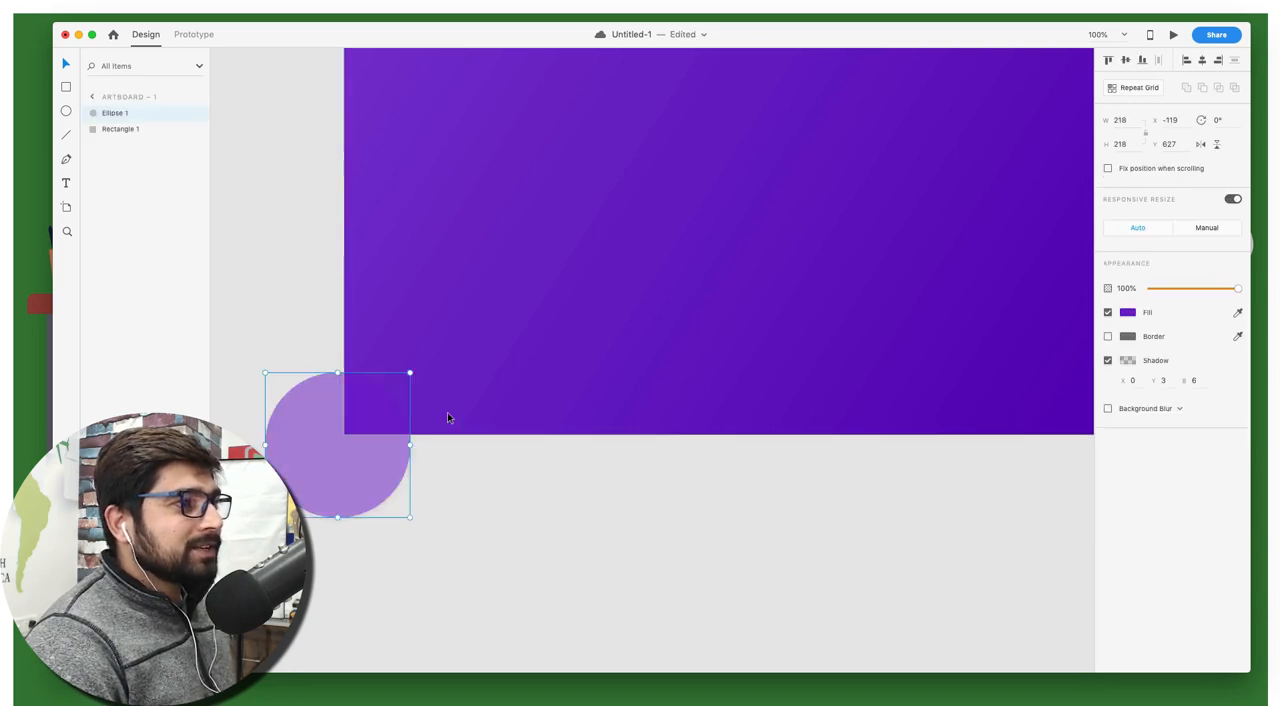
Set the Y offset of the corner circle's shadow to -5
left_click(1167, 380)
key("Down")
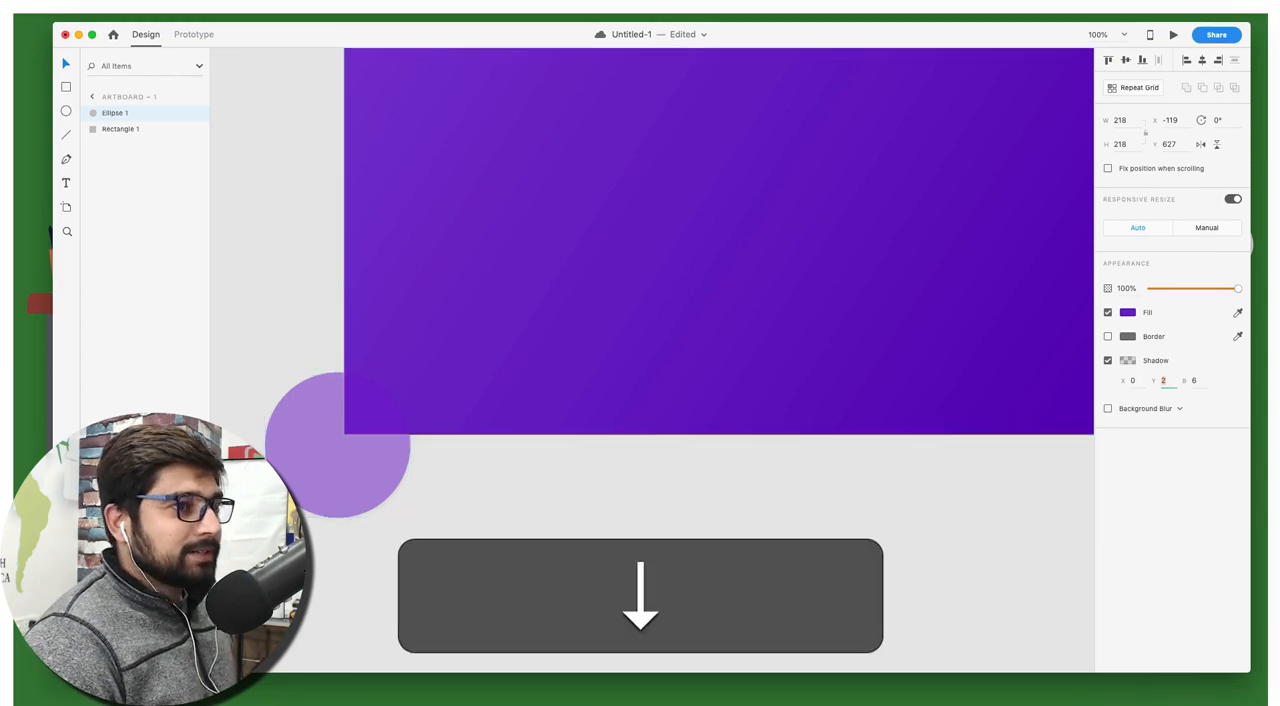
key("Down")
key("Down")
key("Down")
key("Down")
key("Down")
key("Down")
key("Down")
key("Down")
key("Down")
key("Up")
key("Up")
key("Up")
key("Up")
key("Up")
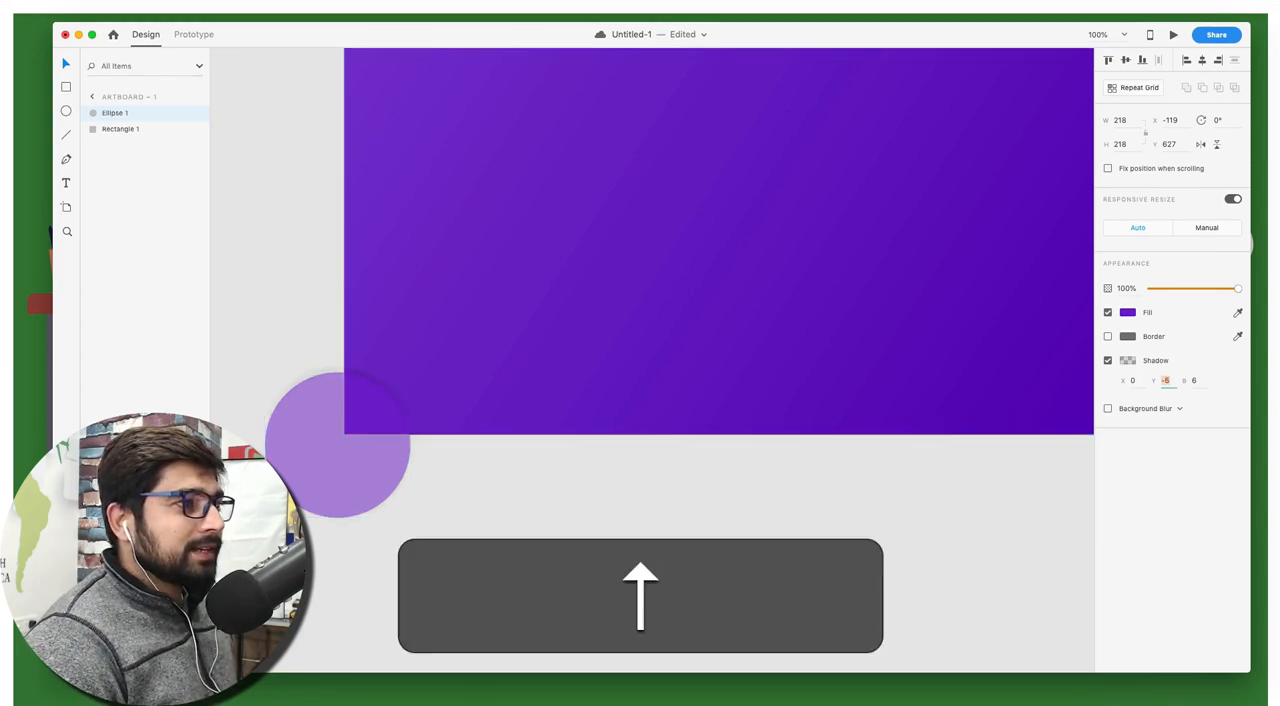
Set the Y offset of the corner circle's shadow to -6 and check how it looks on the artboard
key("Down")
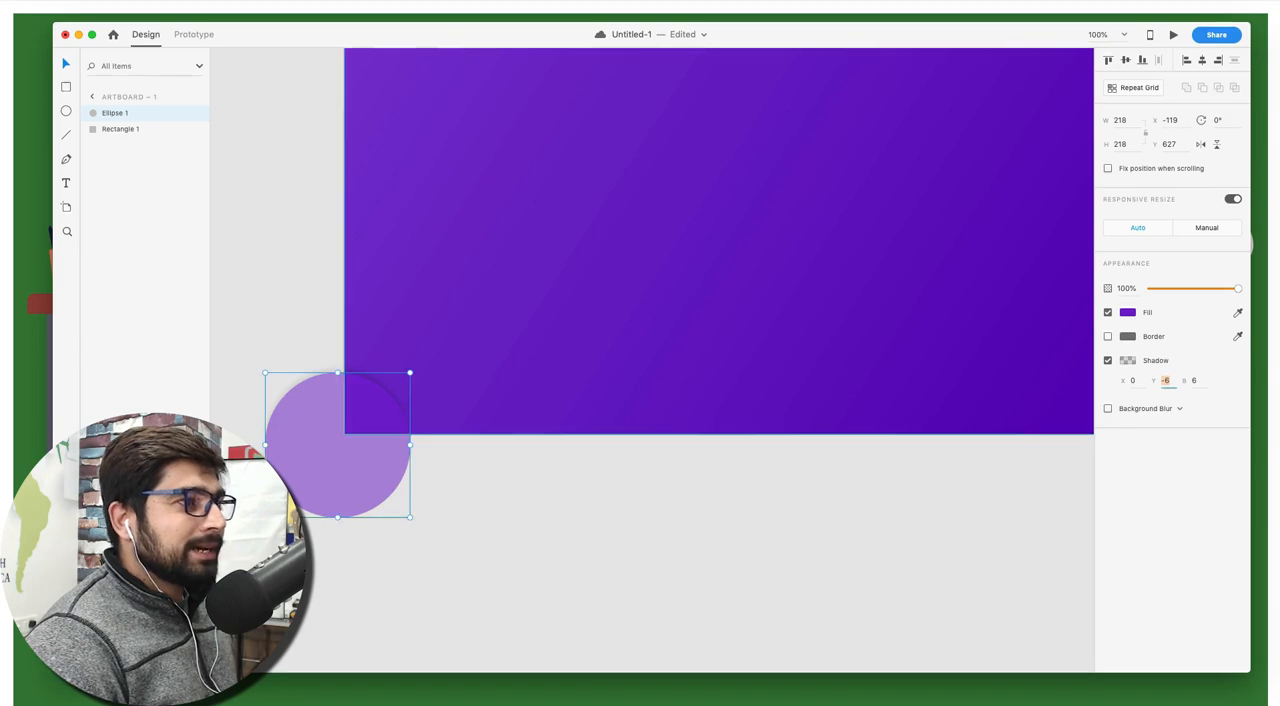
left_click(520, 491)
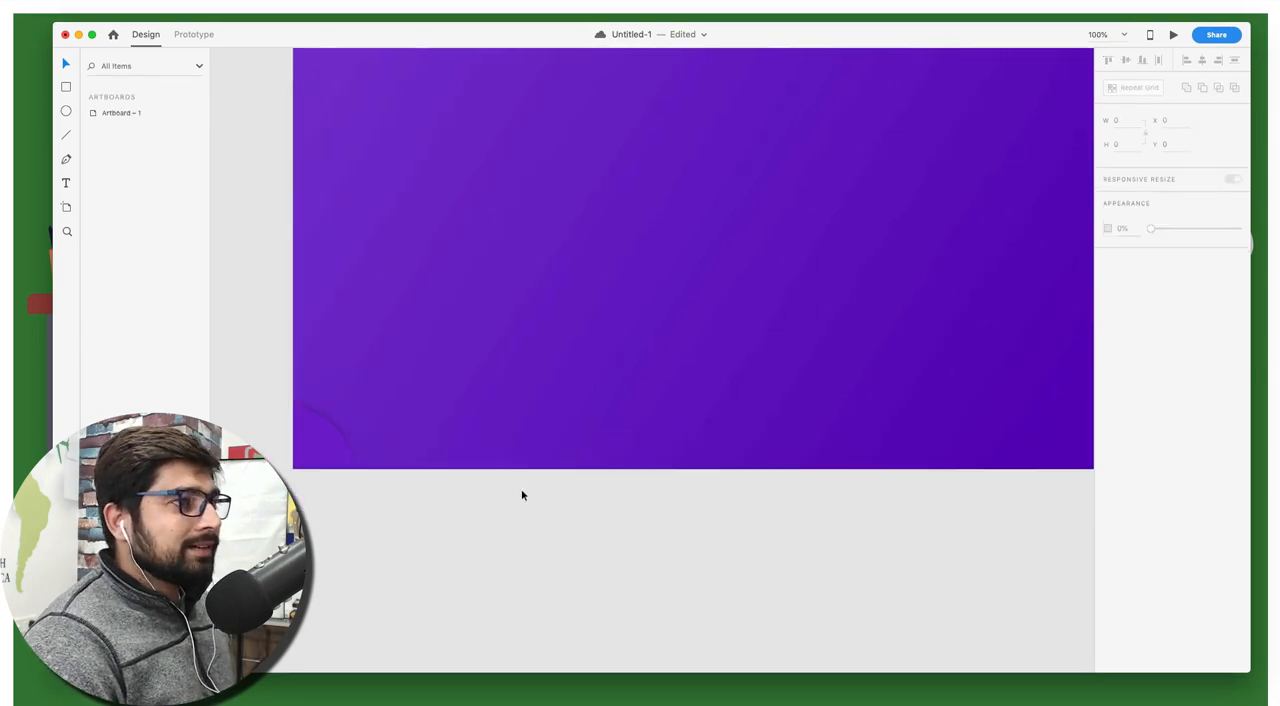
scroll(522, 495, "up", 2)
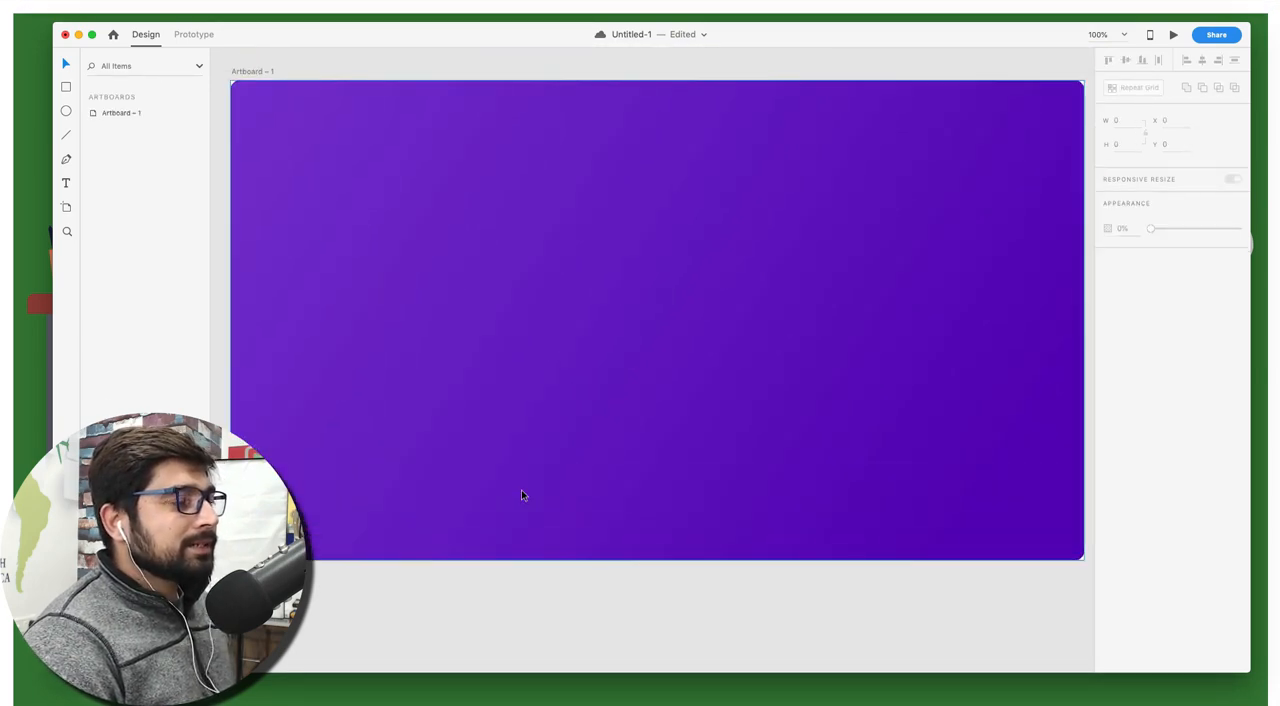
scroll(522, 495, "down", 2)
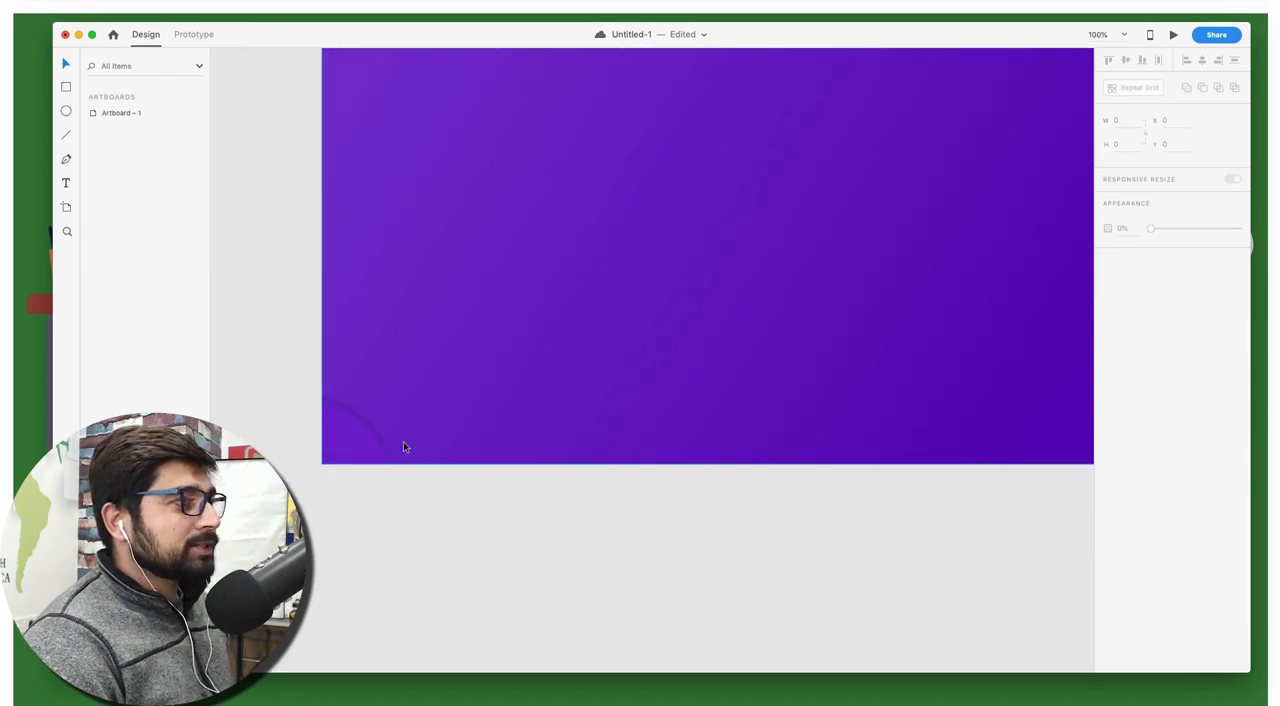
Duplicate the shadowed corner circle and undo the move of the copy
left_click(352, 437)
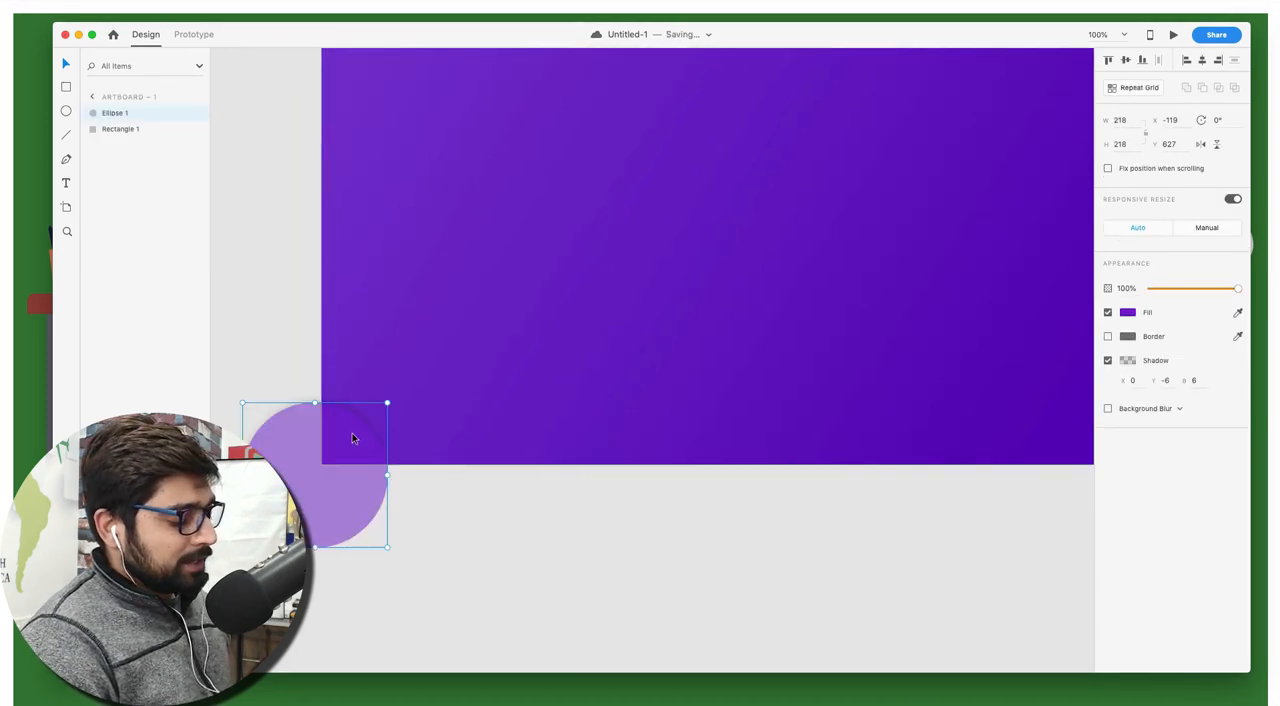
key("super+d")
left_click_drag(335, 468, 353, 433)
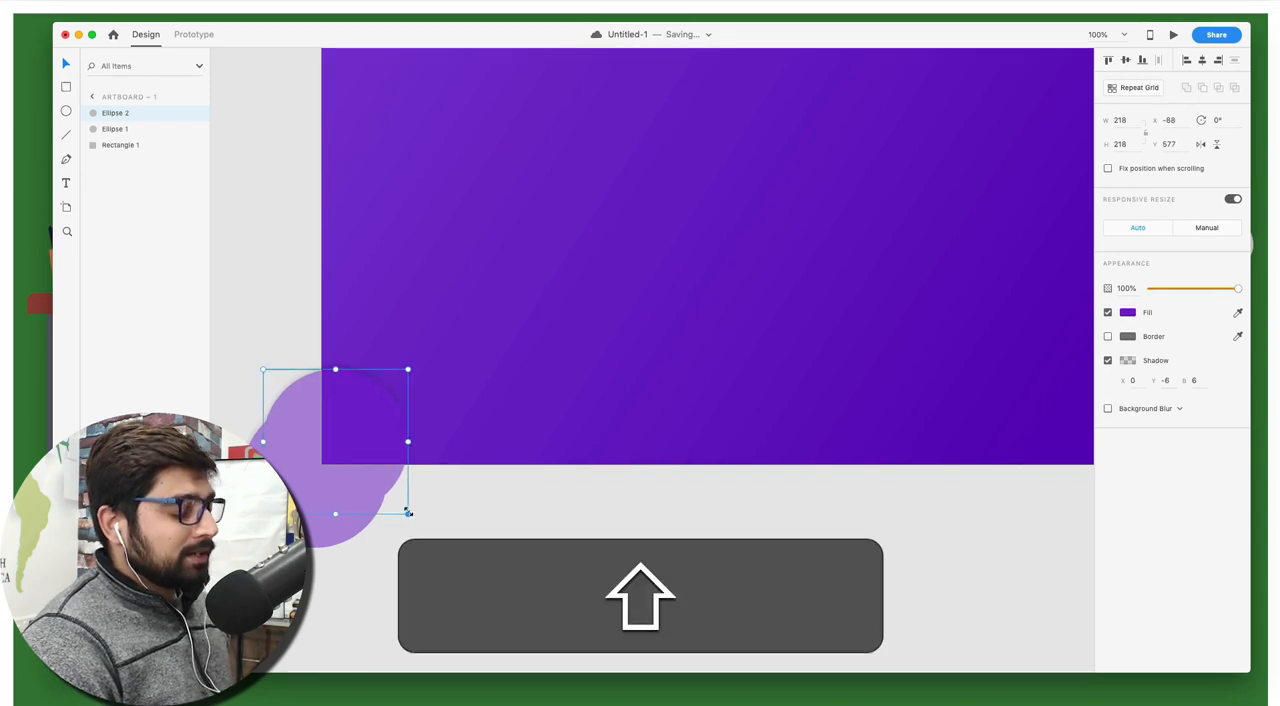
key("super+z")
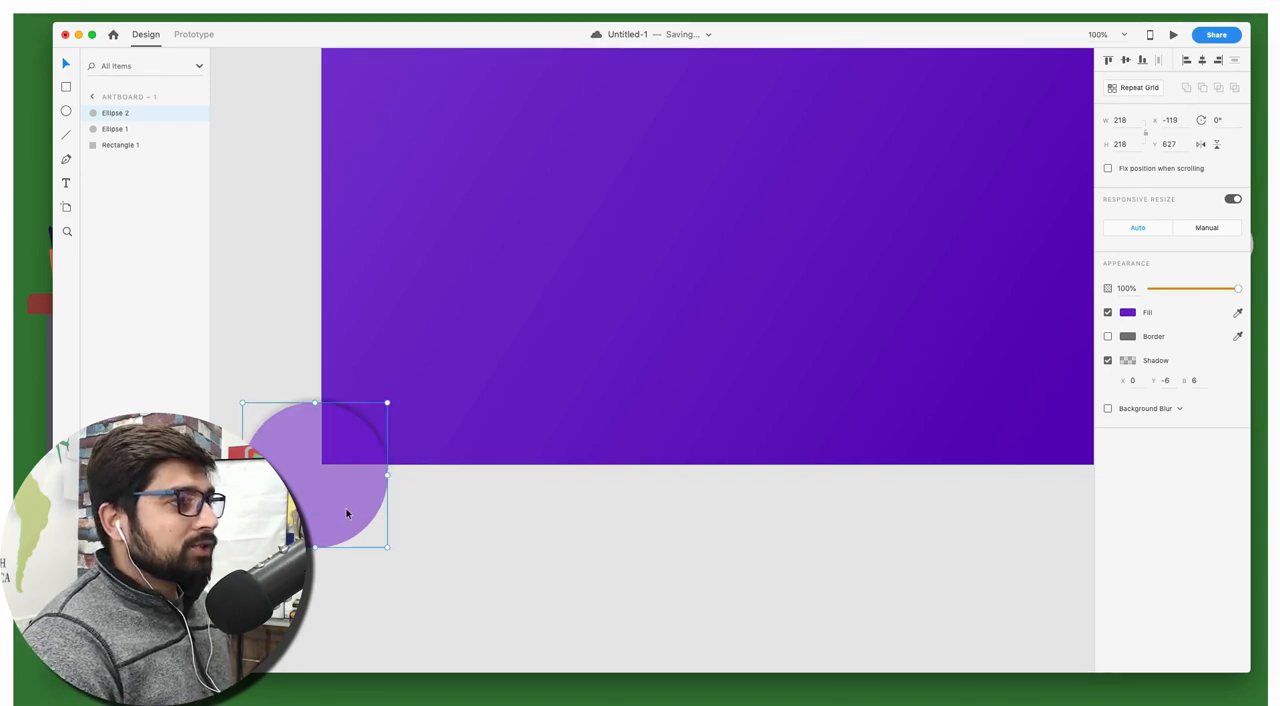
Enlarge the copied circle to about 327 by 327, place it at about X -179, Y 573, and stack it beneath the smaller circle
key("shift")
left_click_drag(387, 546, 460, 608)
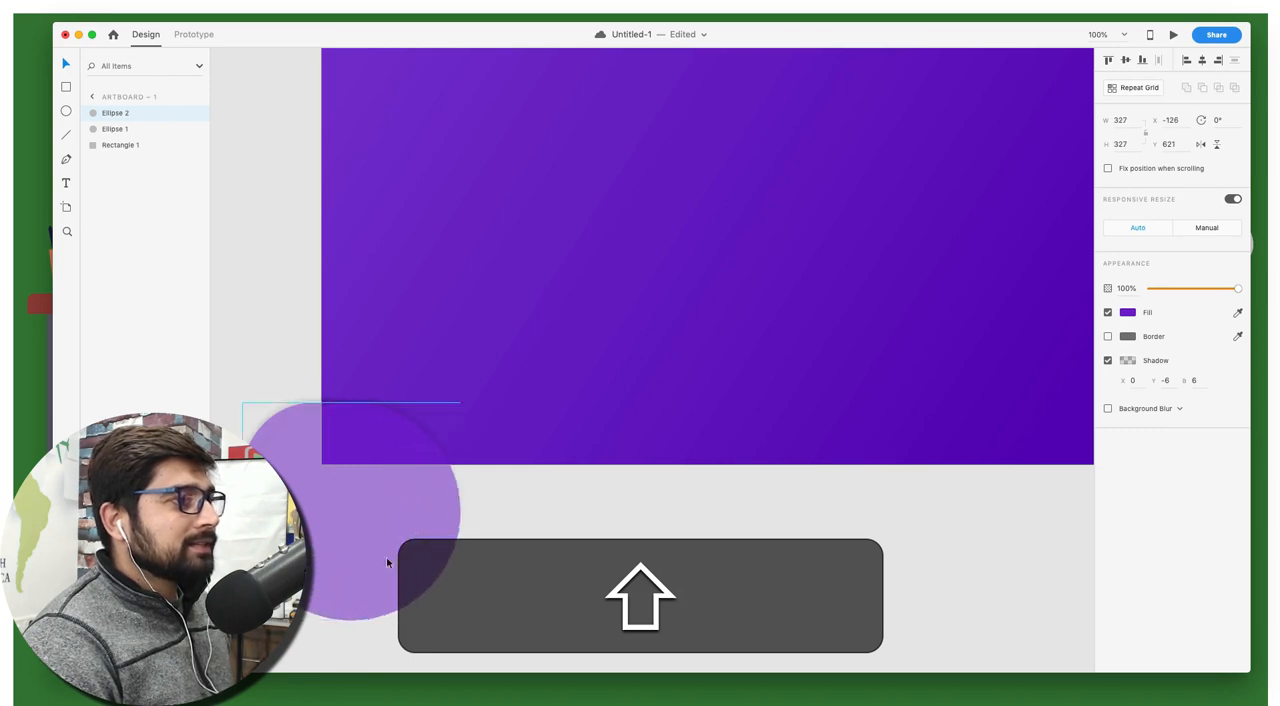
left_click_drag(386, 556, 359, 532)
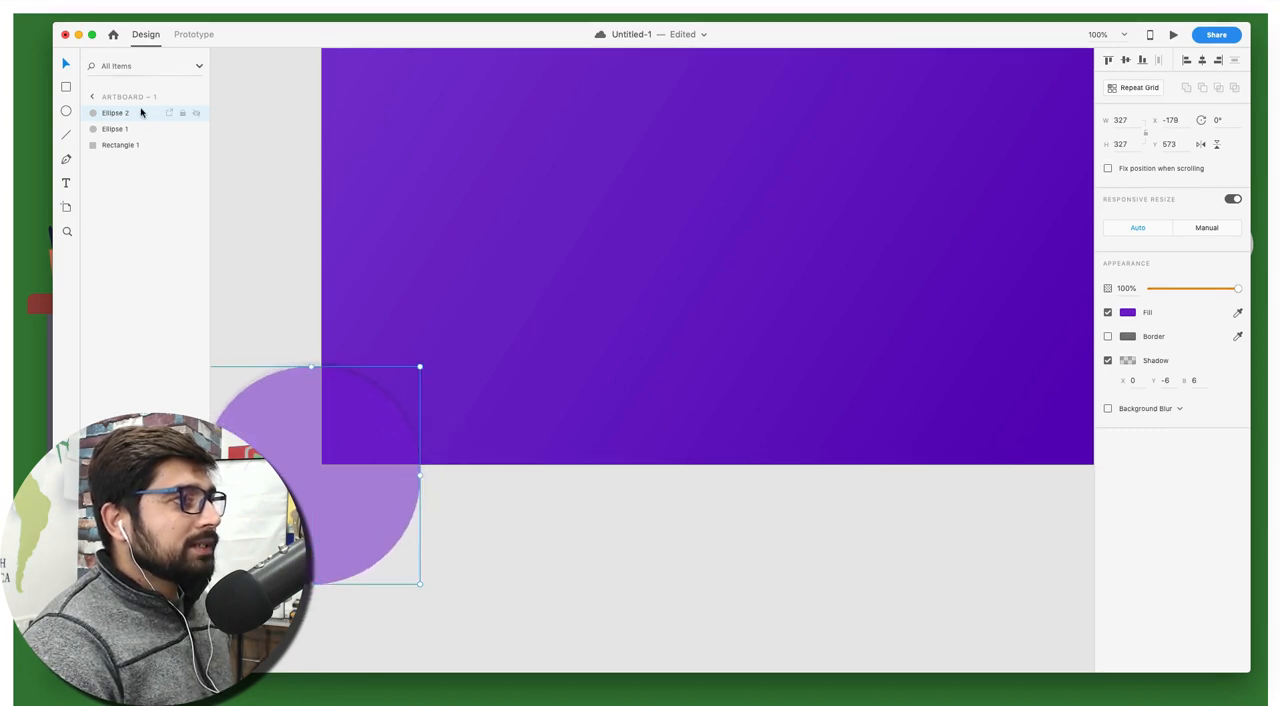
left_click_drag(125, 115, 126, 137)
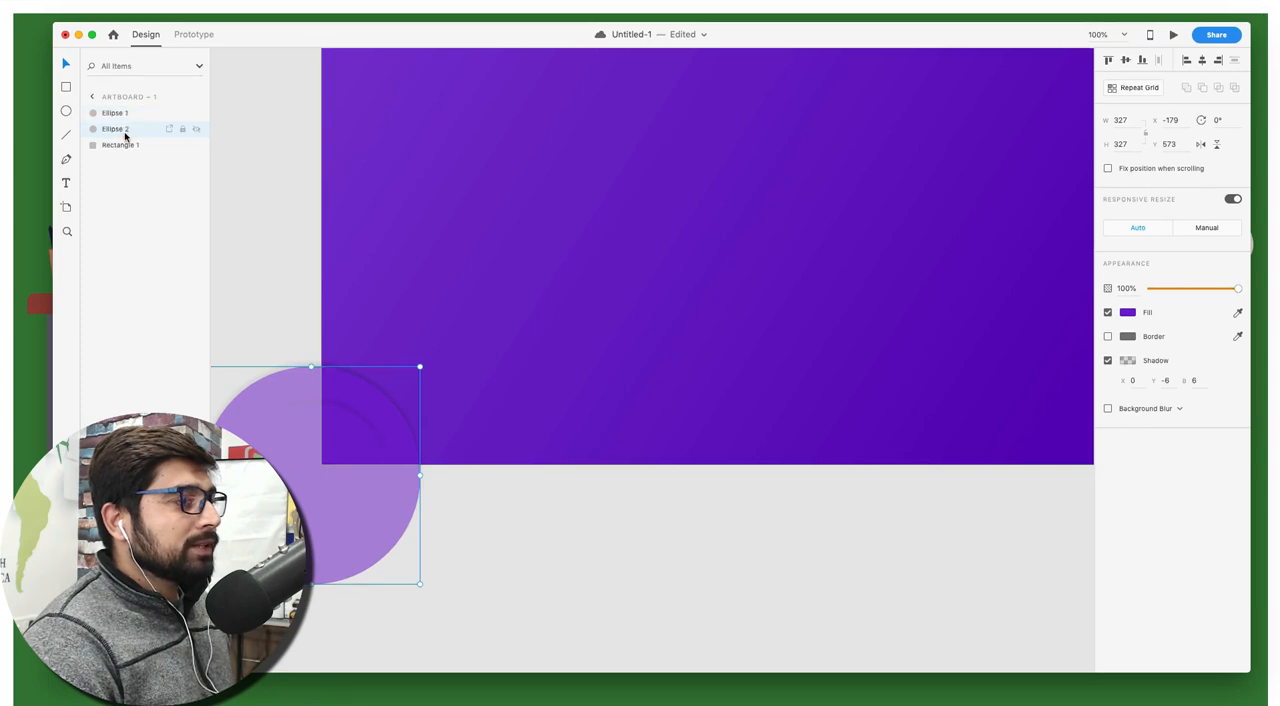
left_click(606, 567)
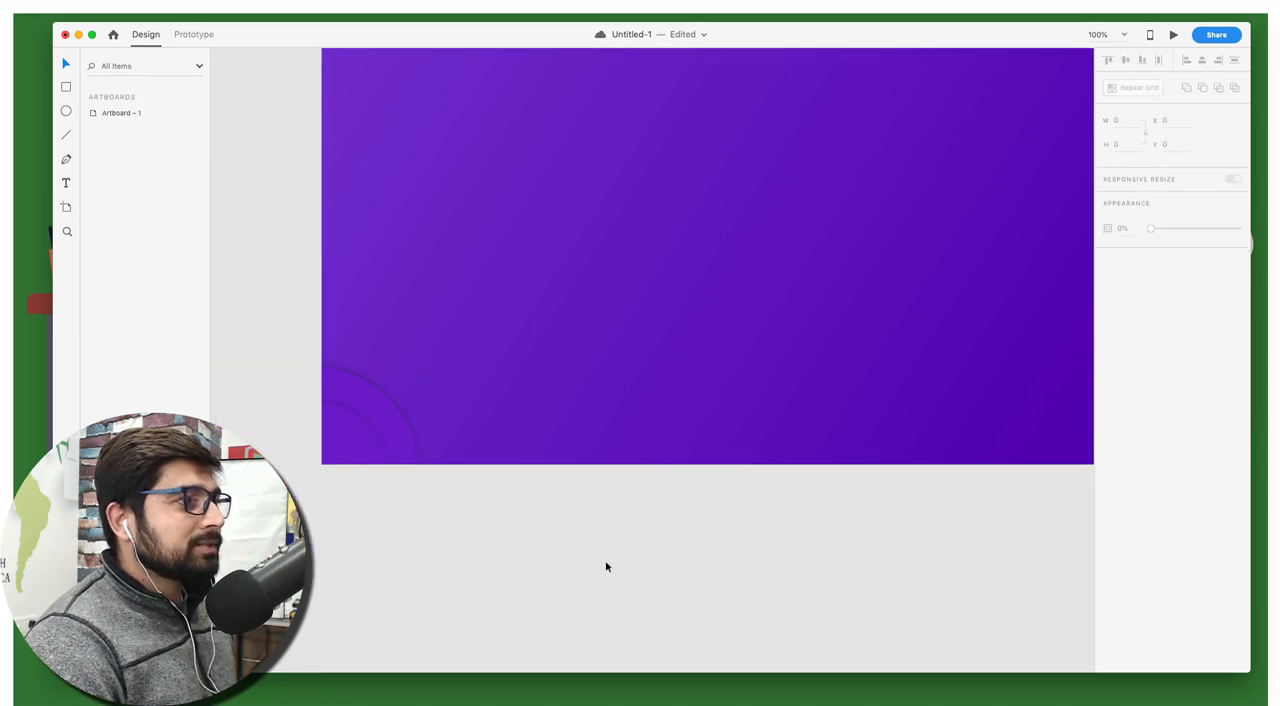
Move the larger circle to about X -152, Y 557 and enlarge it to about 362 by 362
left_click_drag(380, 405, 423, 430)
left_click(354, 436)
left_click(414, 424)
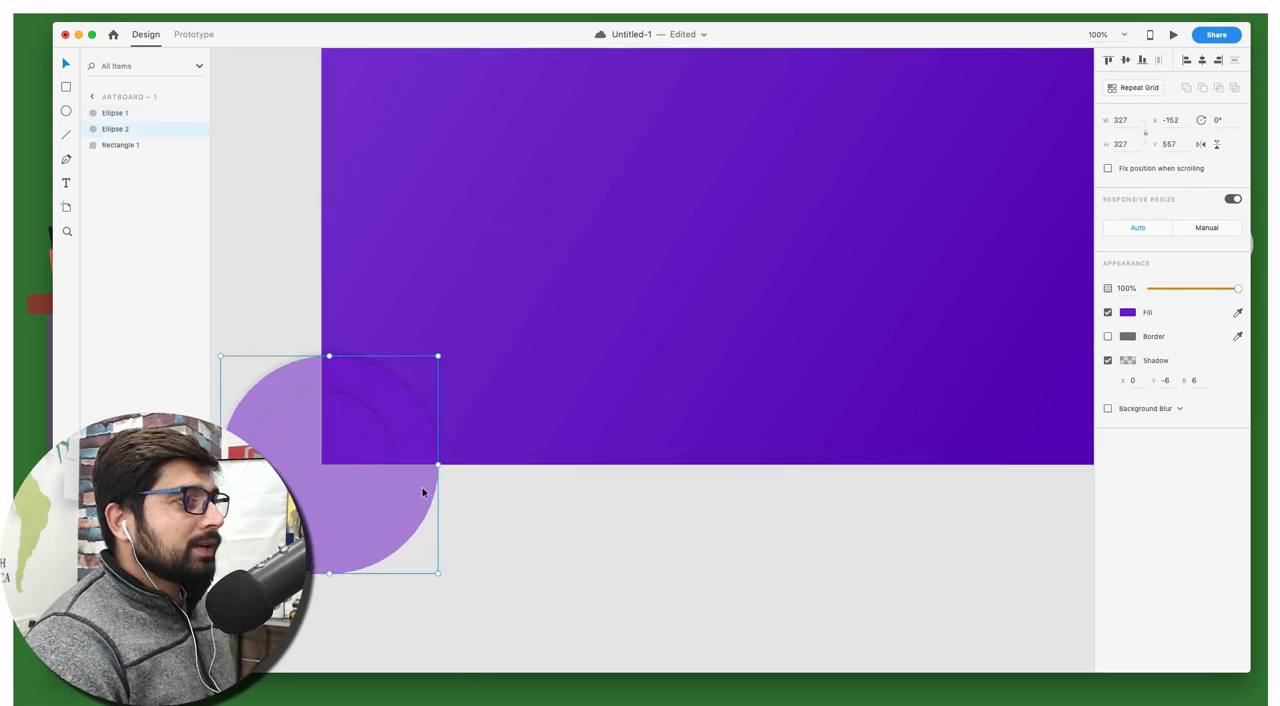
left_click_drag(437, 580, 461, 596)
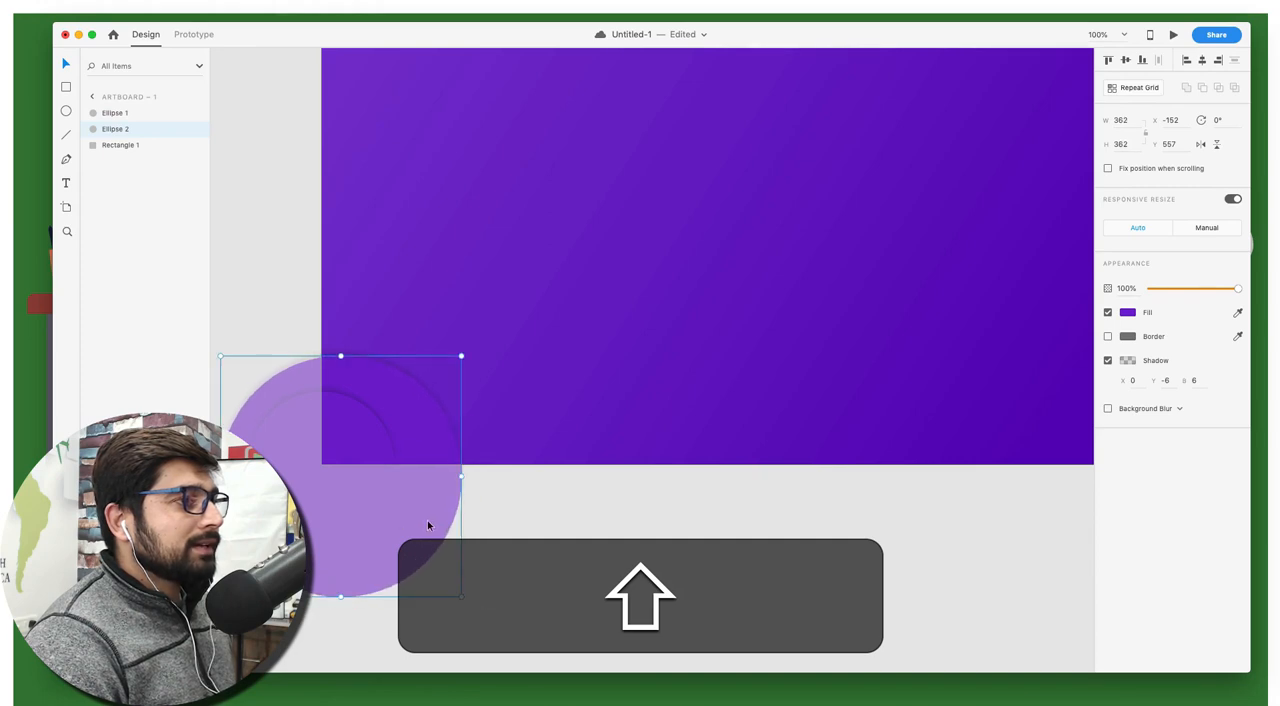
left_click(364, 484, "shift")
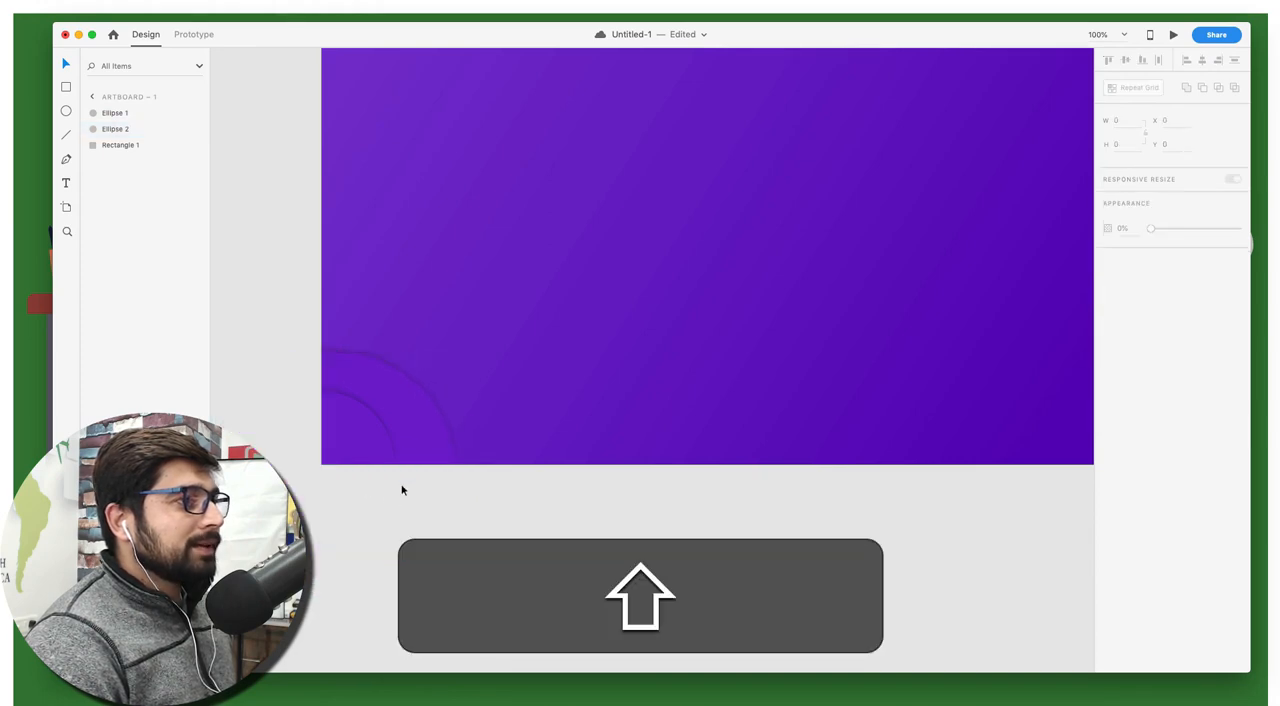
Align the small and large corner circles on a common centre, horizontally and vertically
left_click(360, 417, "shift")
left_click(415, 406, "shift")
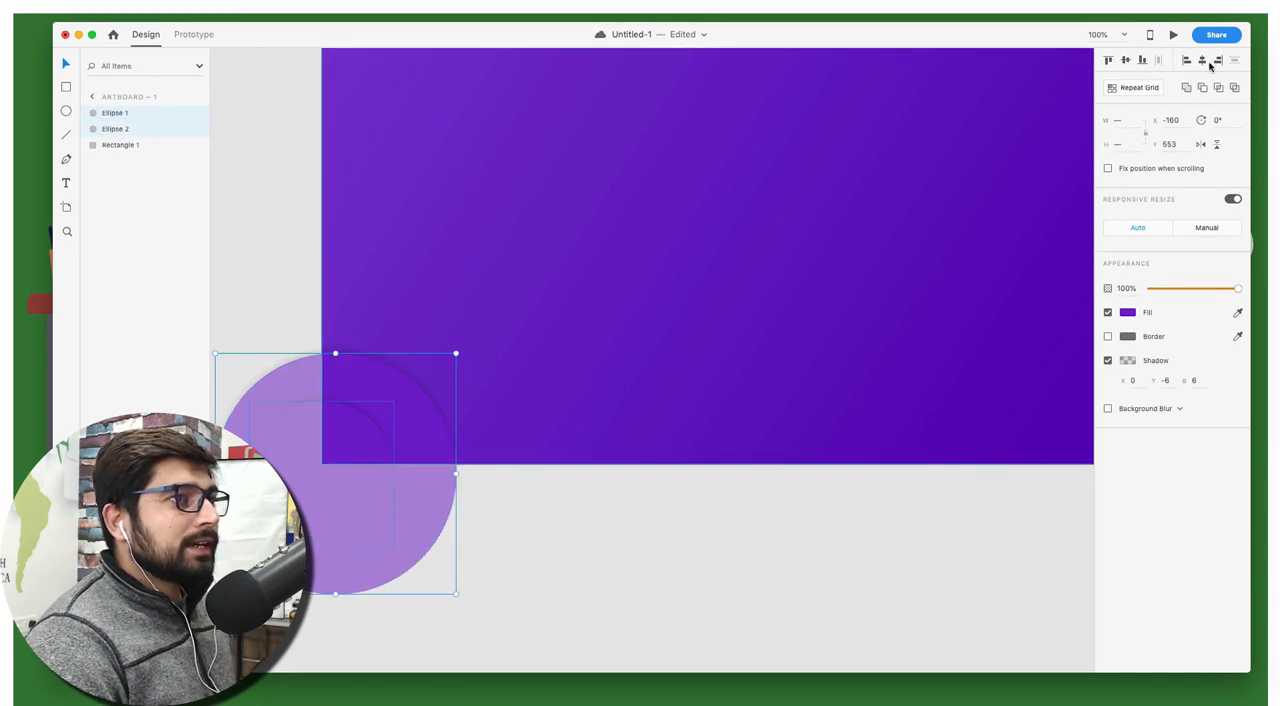
left_click(601, 552)
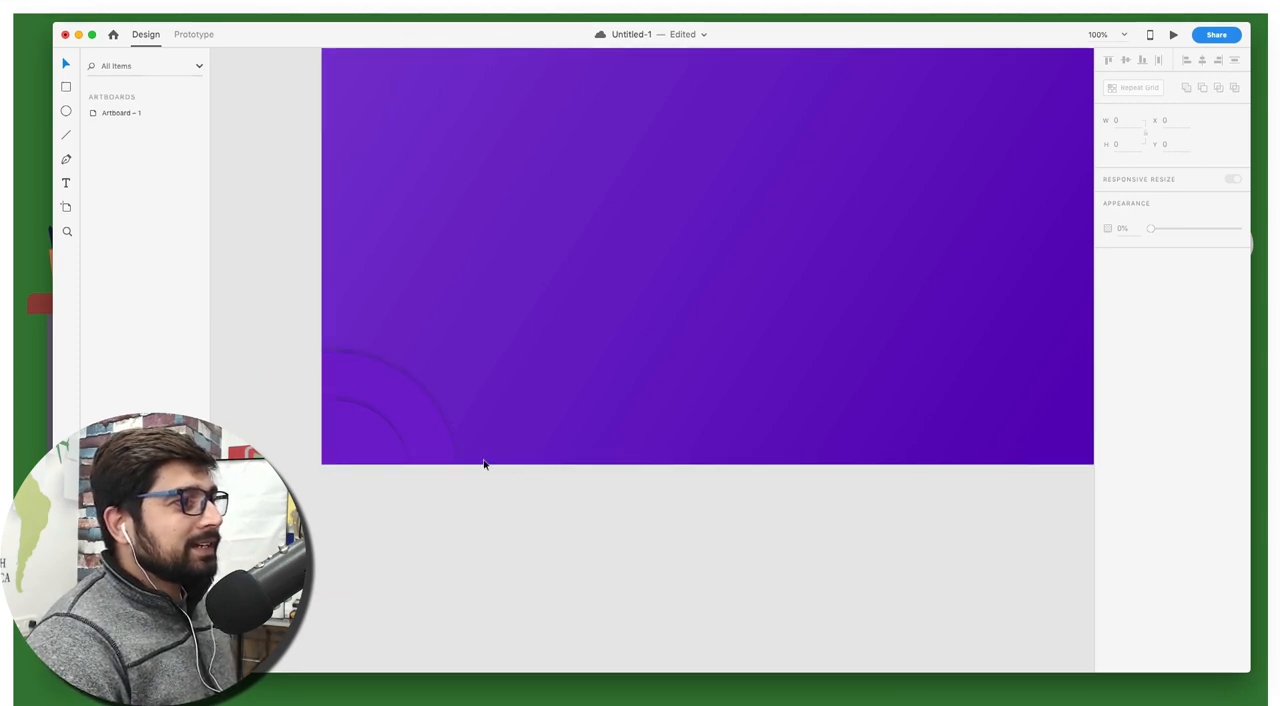
Change the larger corner circle's fill to purple #5F0ECC with the colour sampler
left_click(425, 413)
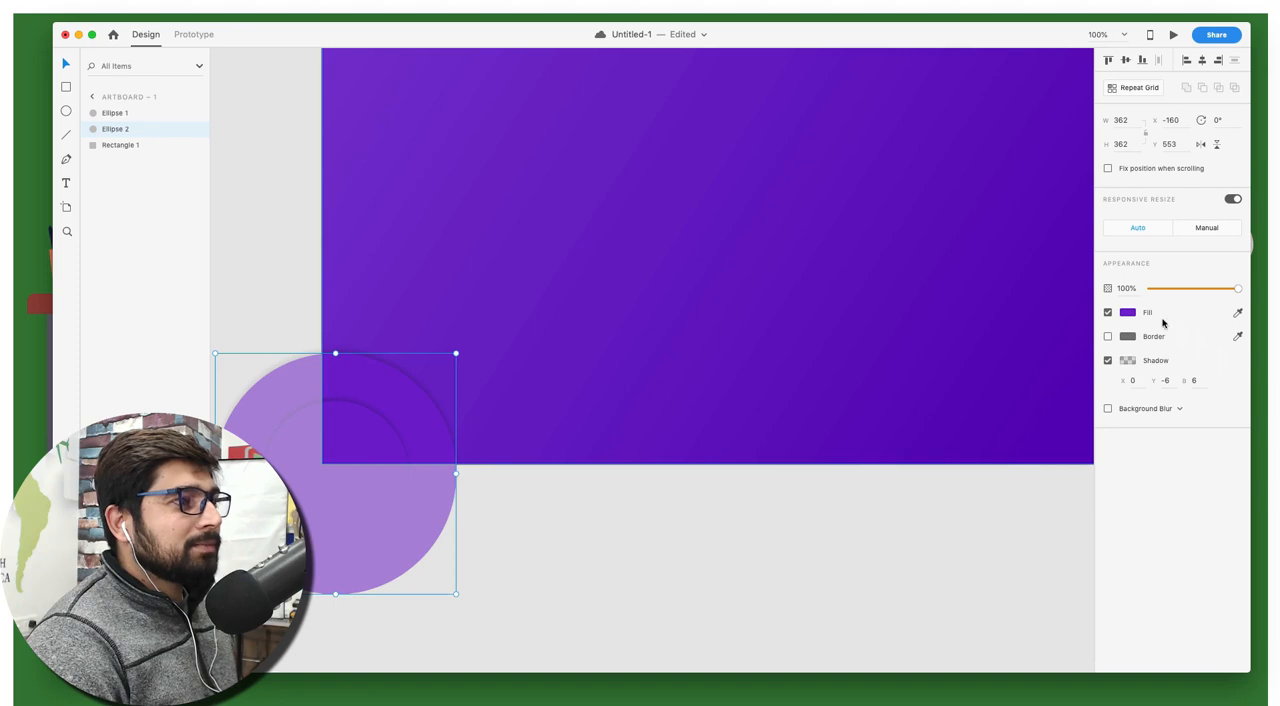
left_click(1129, 313)
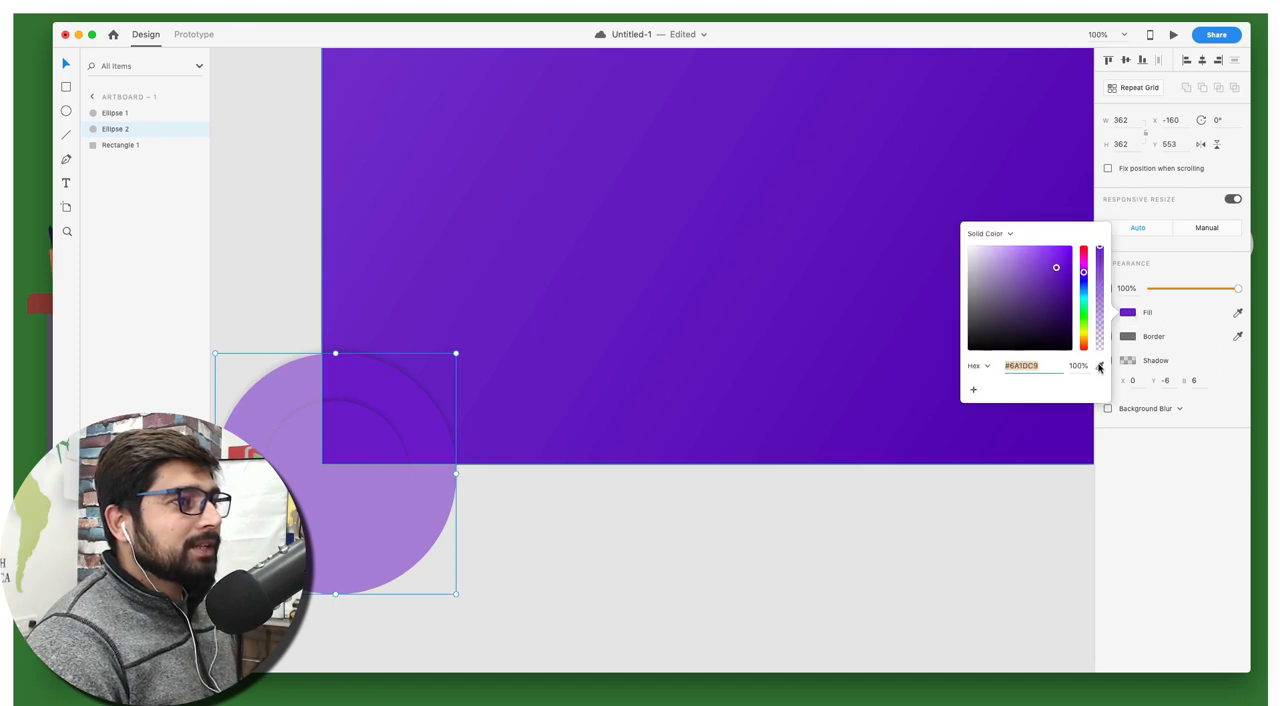
left_click(1099, 367)
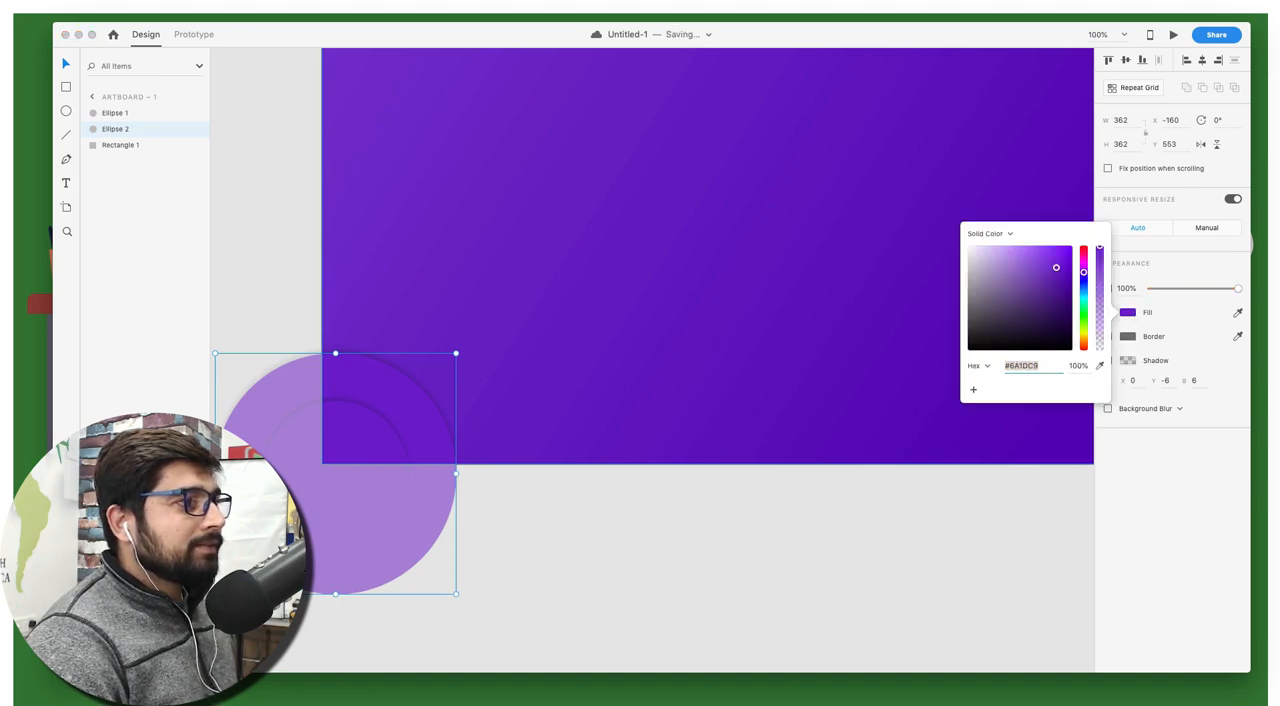
left_click(571, 535)
Compare the fill colours of the inner circle and the larger circle, and check the result on the artboard
left_click(369, 444)
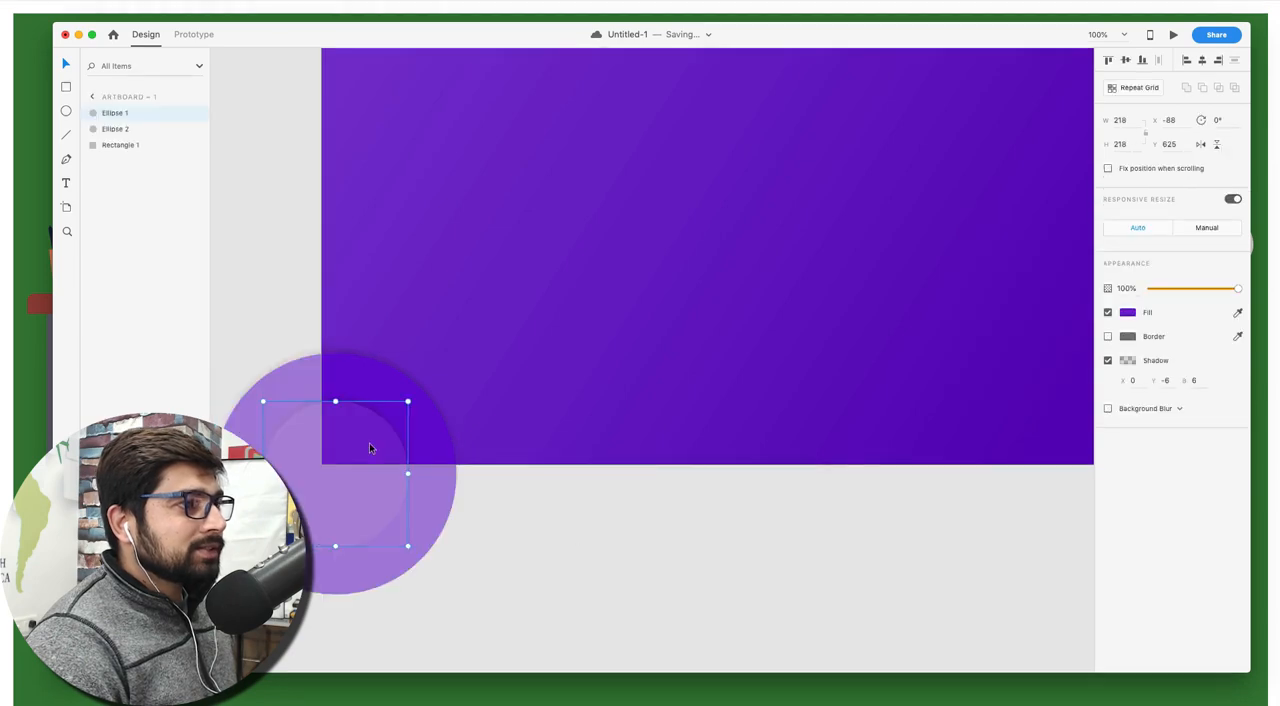
left_click(1128, 313)
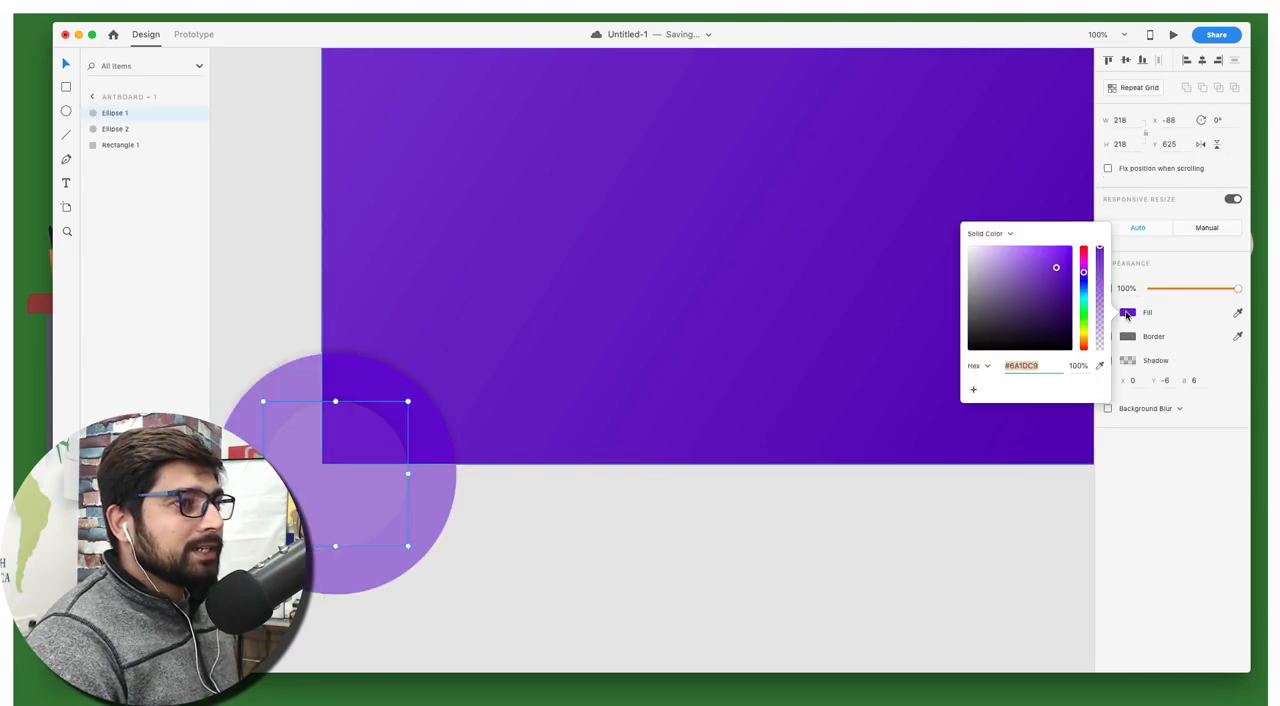
left_click(390, 372)
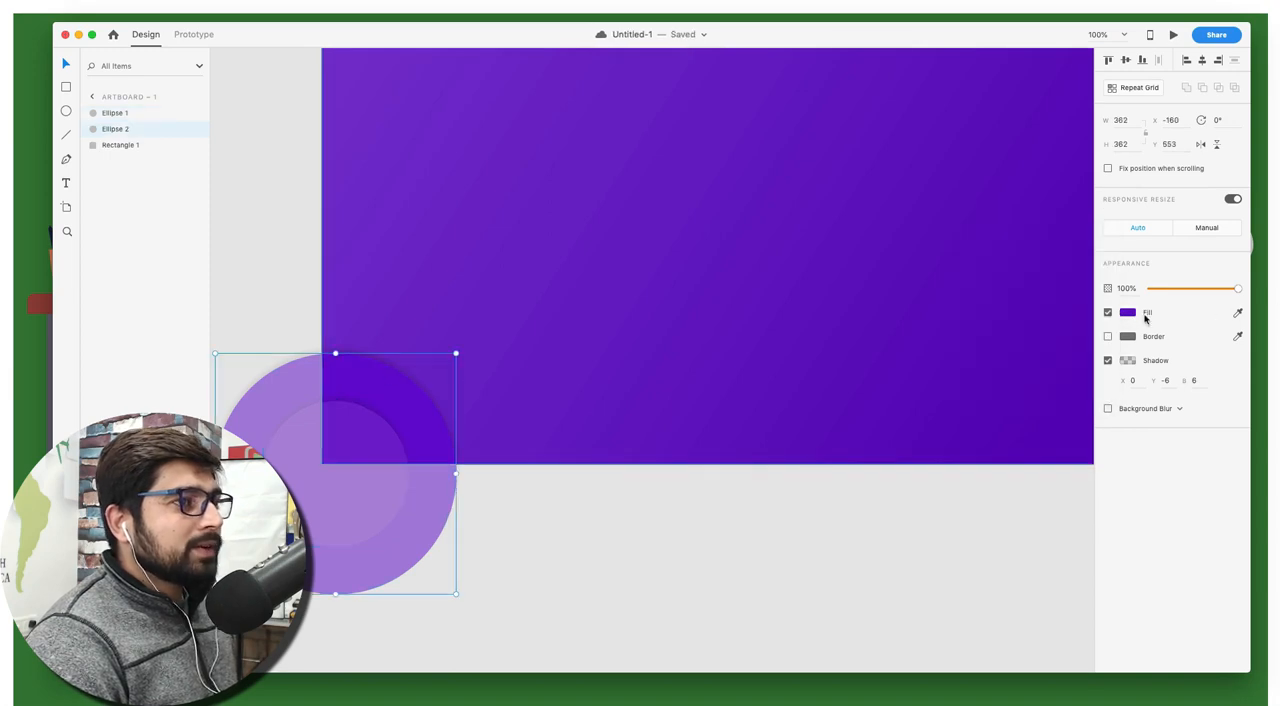
left_click(1128, 313)
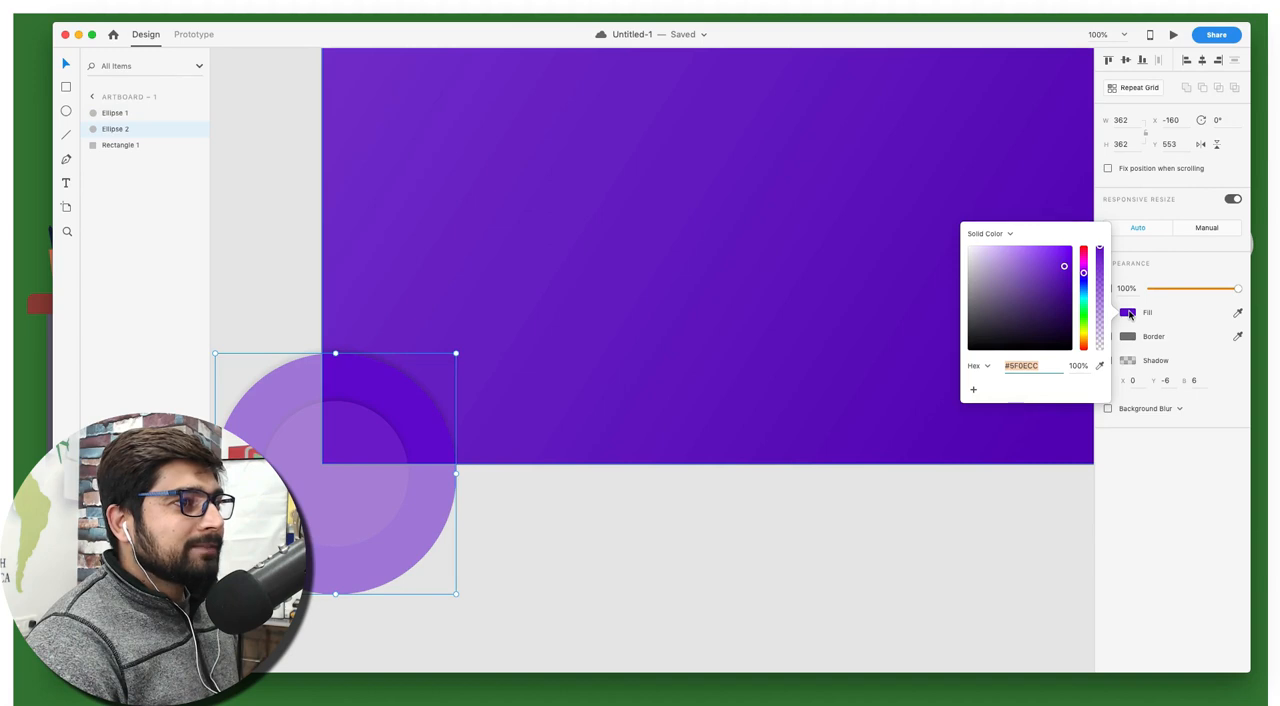
left_click(589, 517)
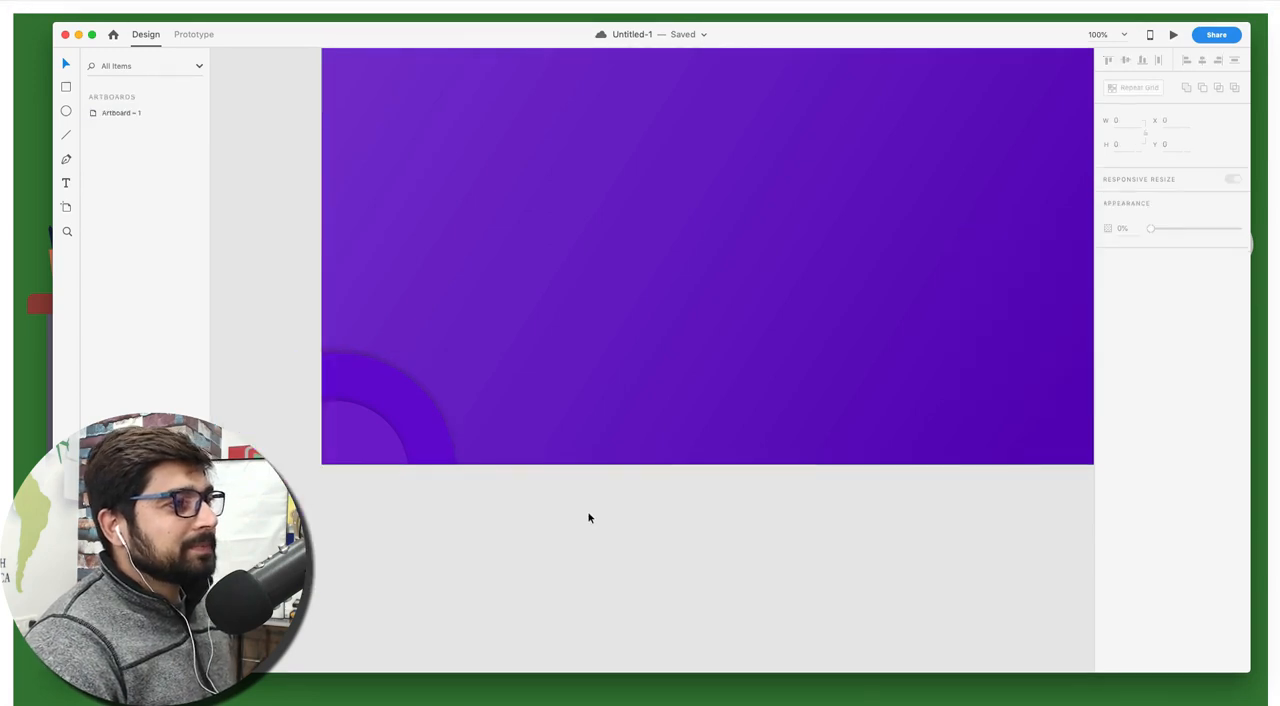
Duplicate the larger corner circle and enlarge the copy from its centre to about 494 by 494
left_click(421, 399)
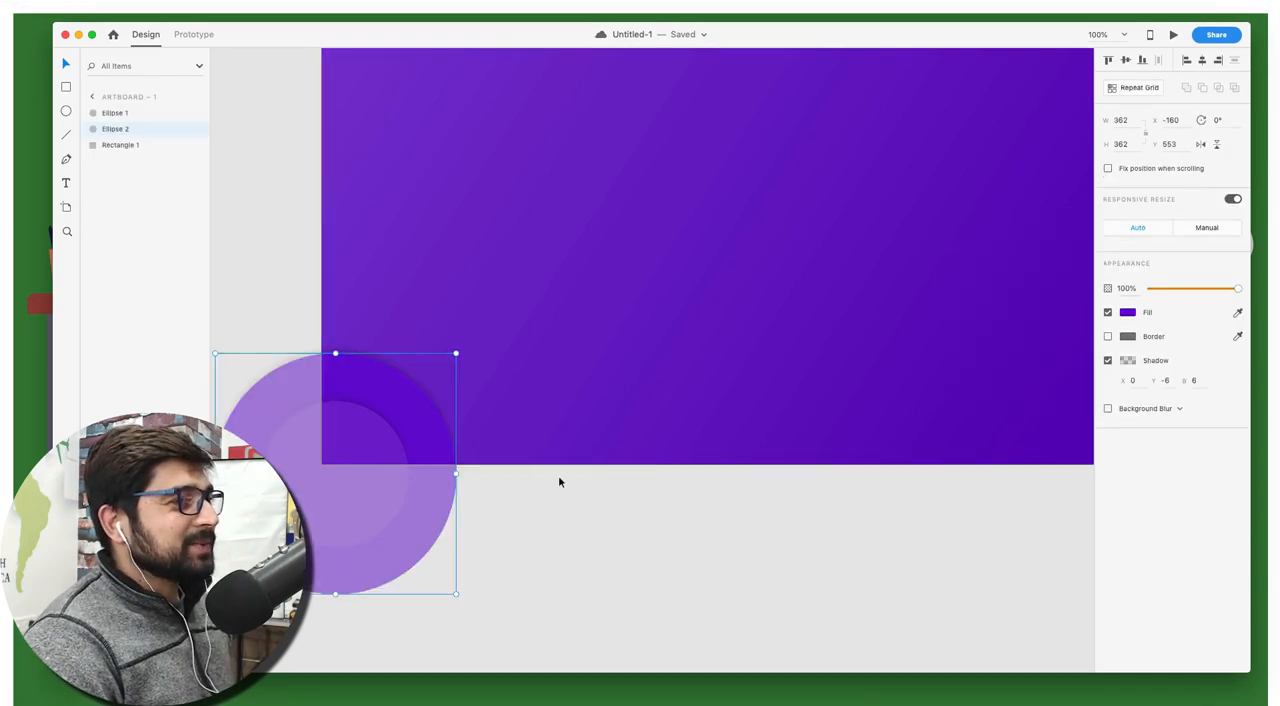
key("super+d")
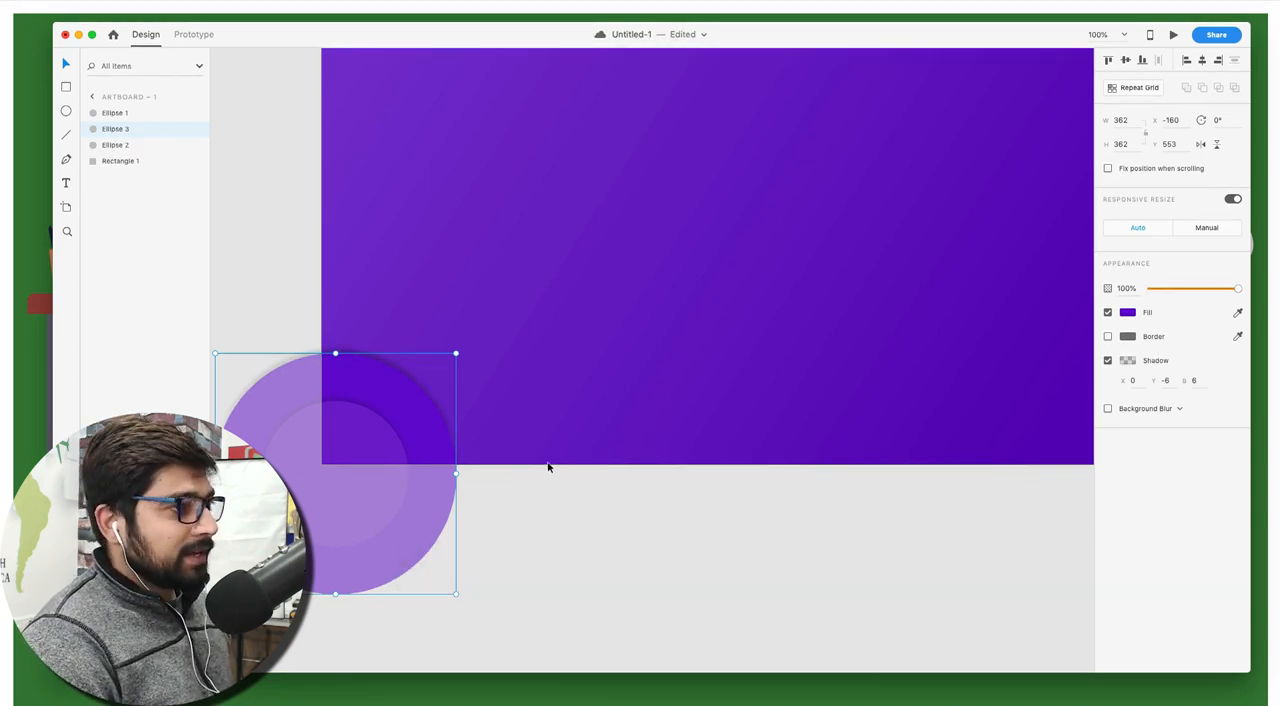
key("alt")
left_click_drag(456, 353, 549, 309)
key("shift")
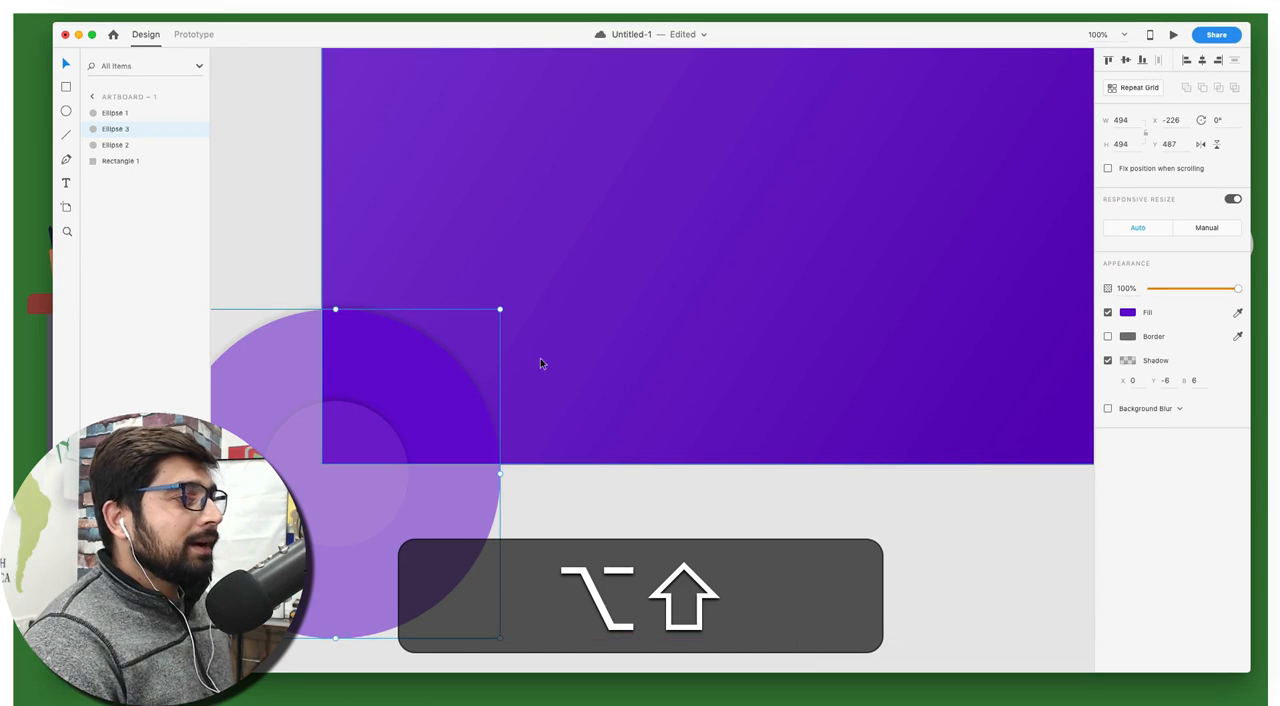
left_click(564, 491)
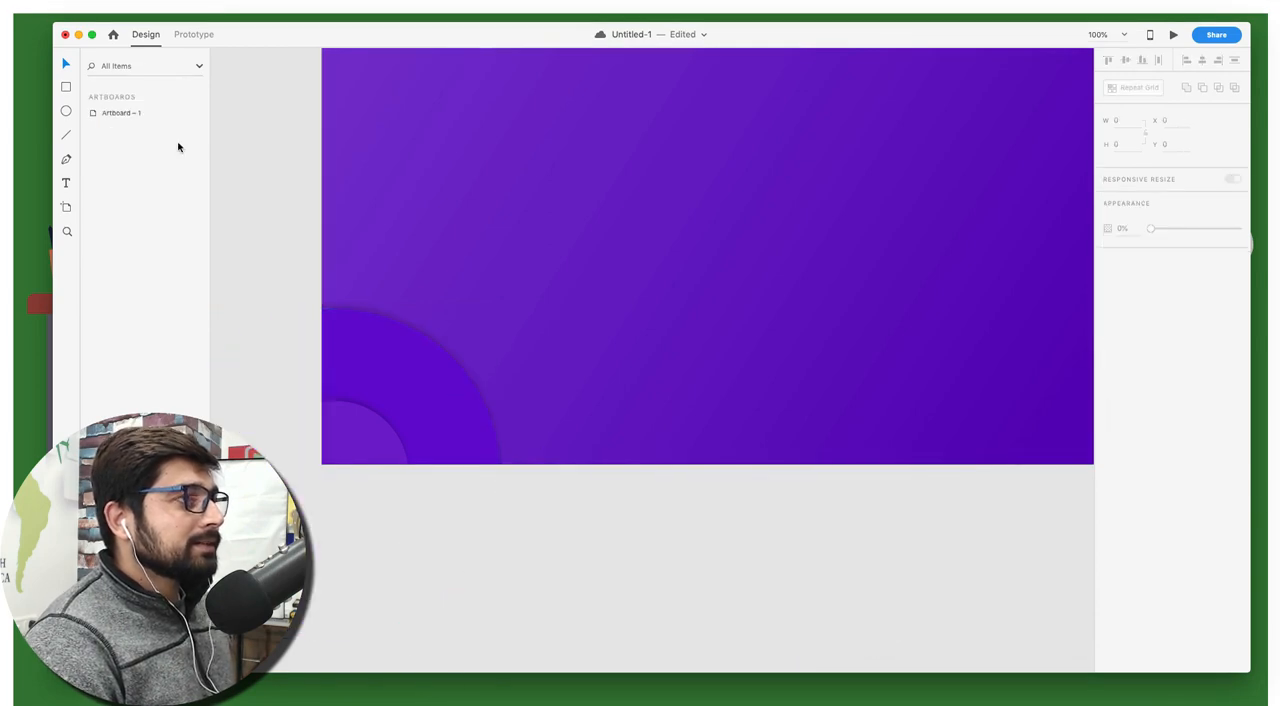
left_click(437, 395)
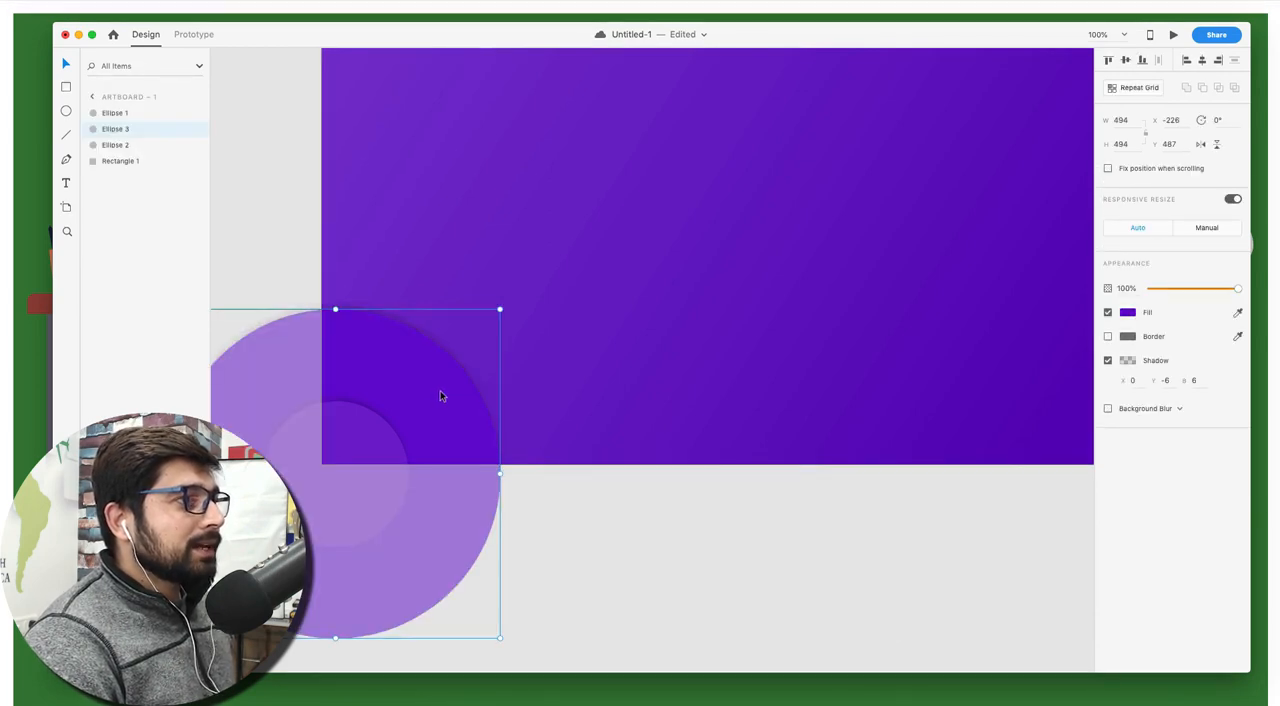
left_click_drag(439, 395, 585, 461)
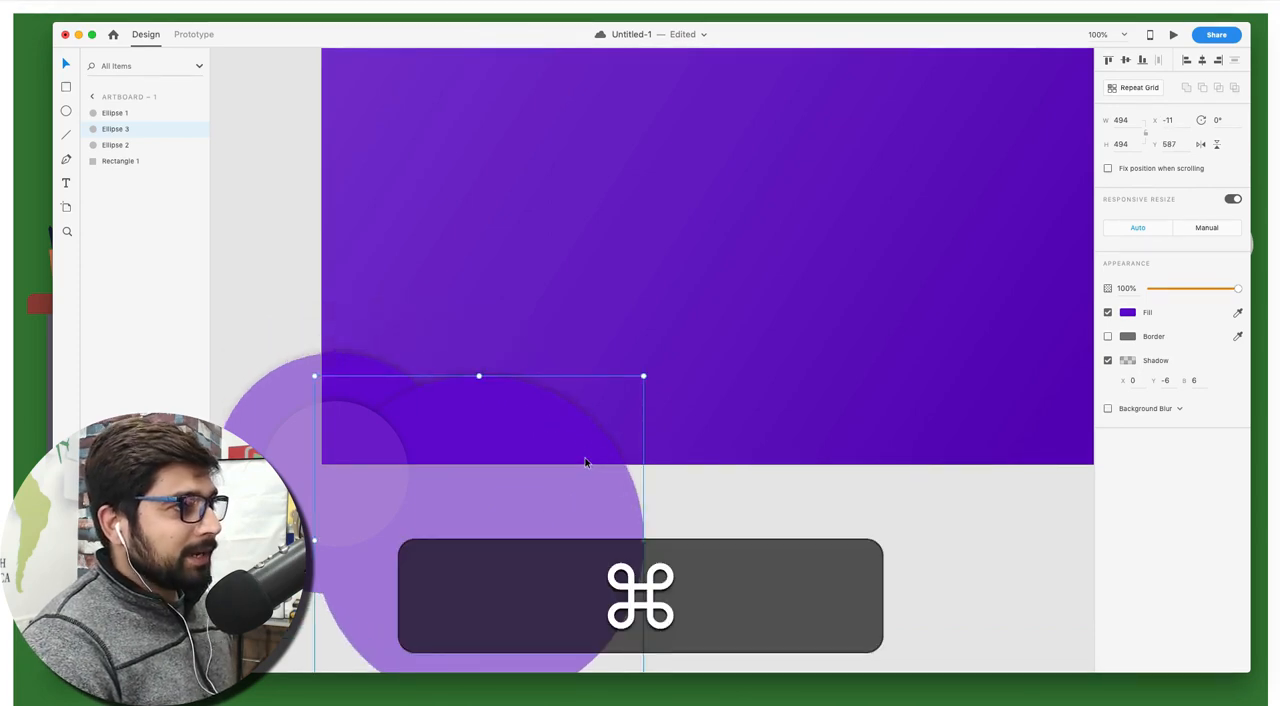
key("super+z")
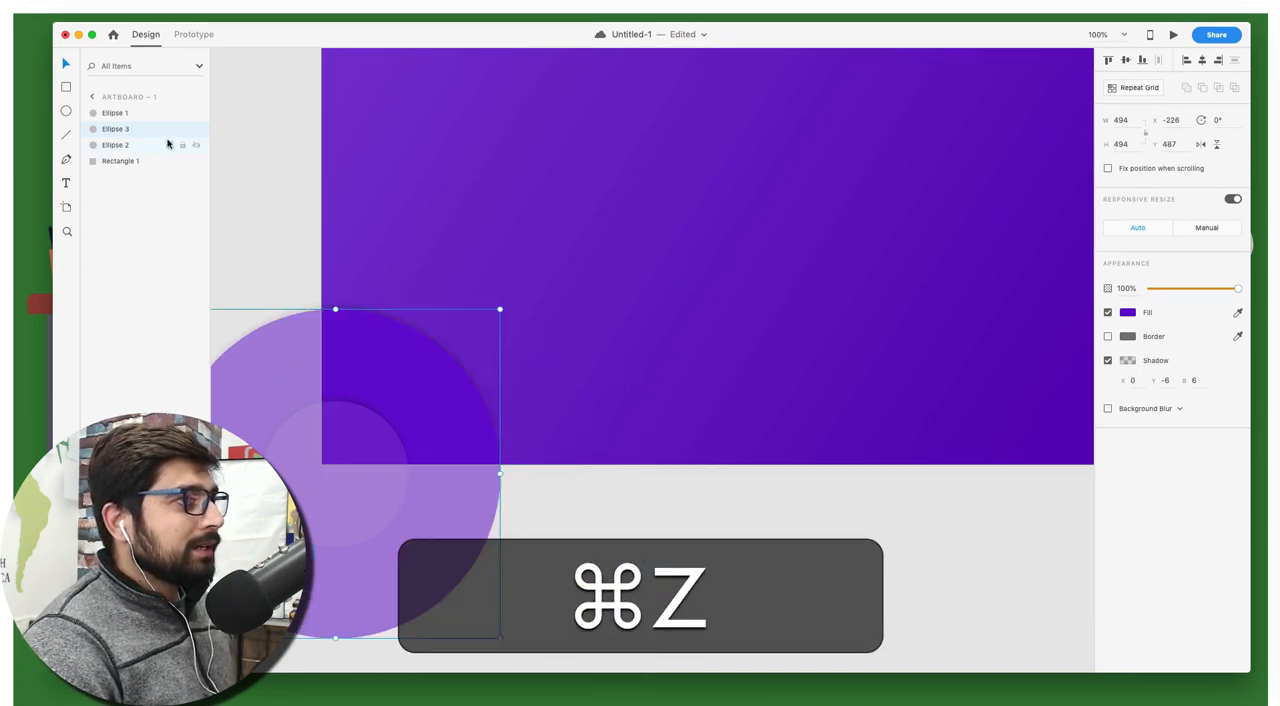
Stack the largest circle beneath the middle circle and check the concentric rings on the artboard
left_click_drag(134, 130, 140, 155)
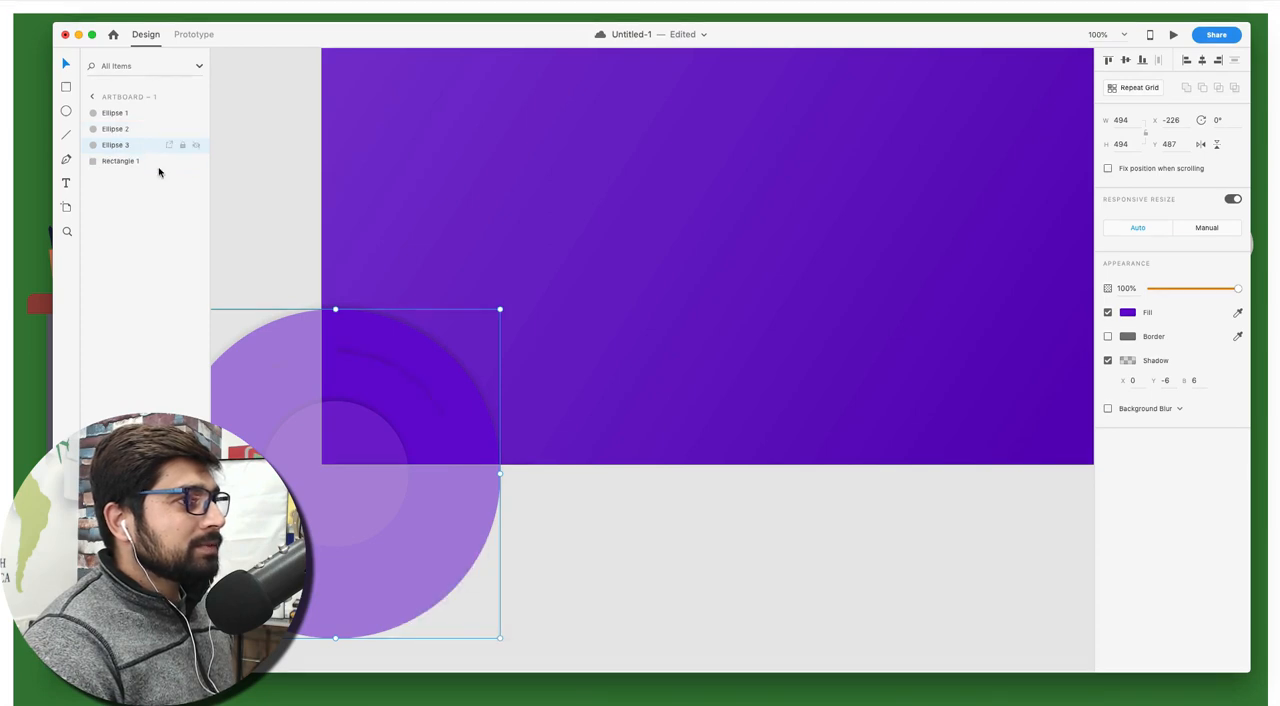
left_click(641, 537)
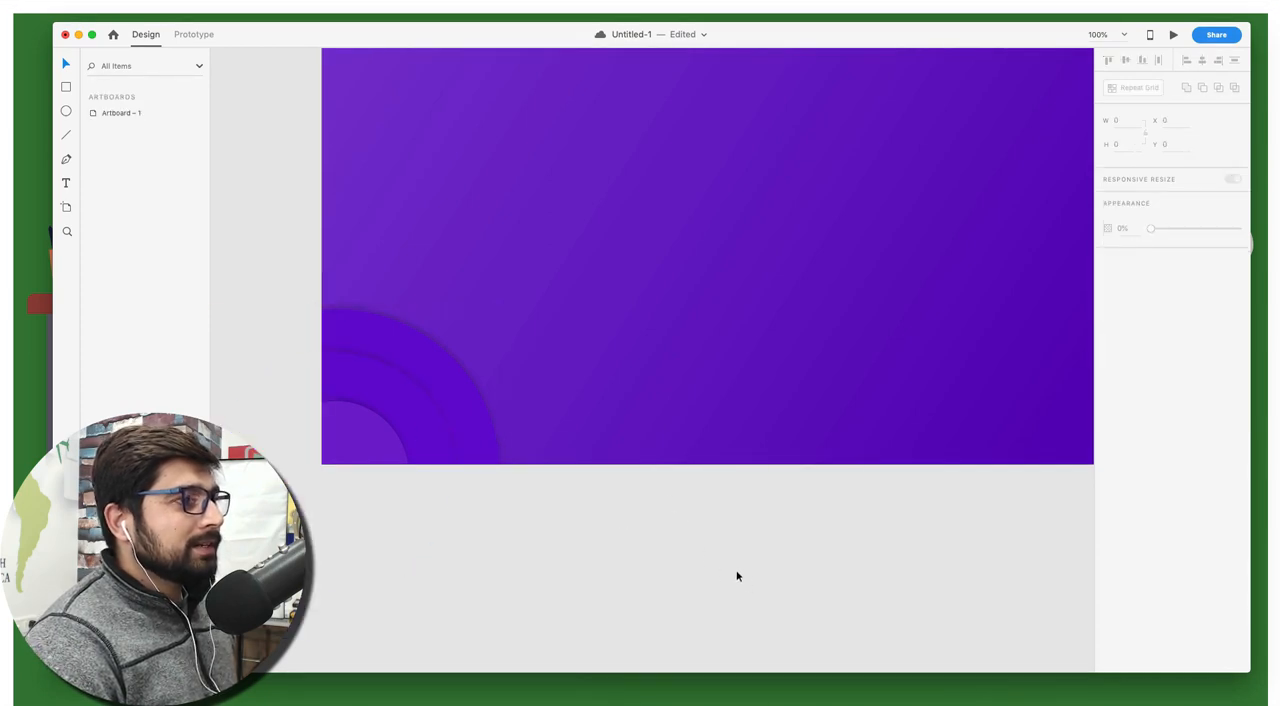
key("super+0")
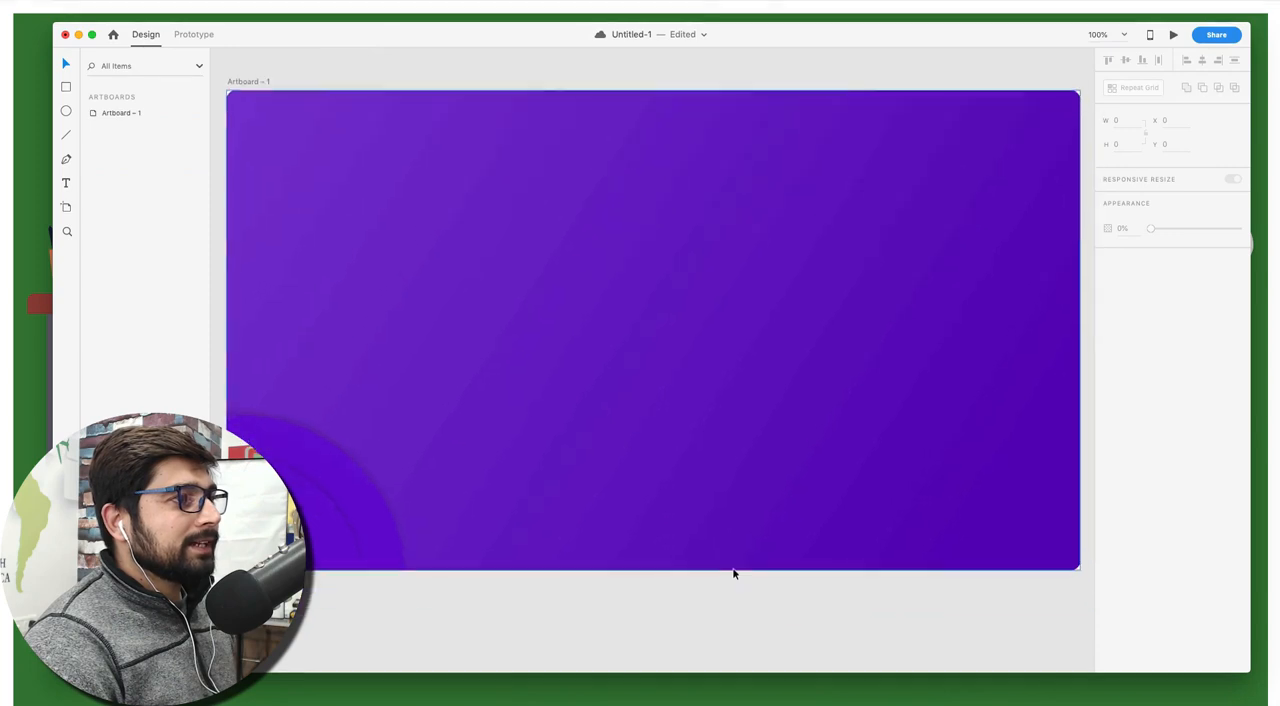
scroll(732, 571, "down", 5)
scroll(732, 571, "left", 5)
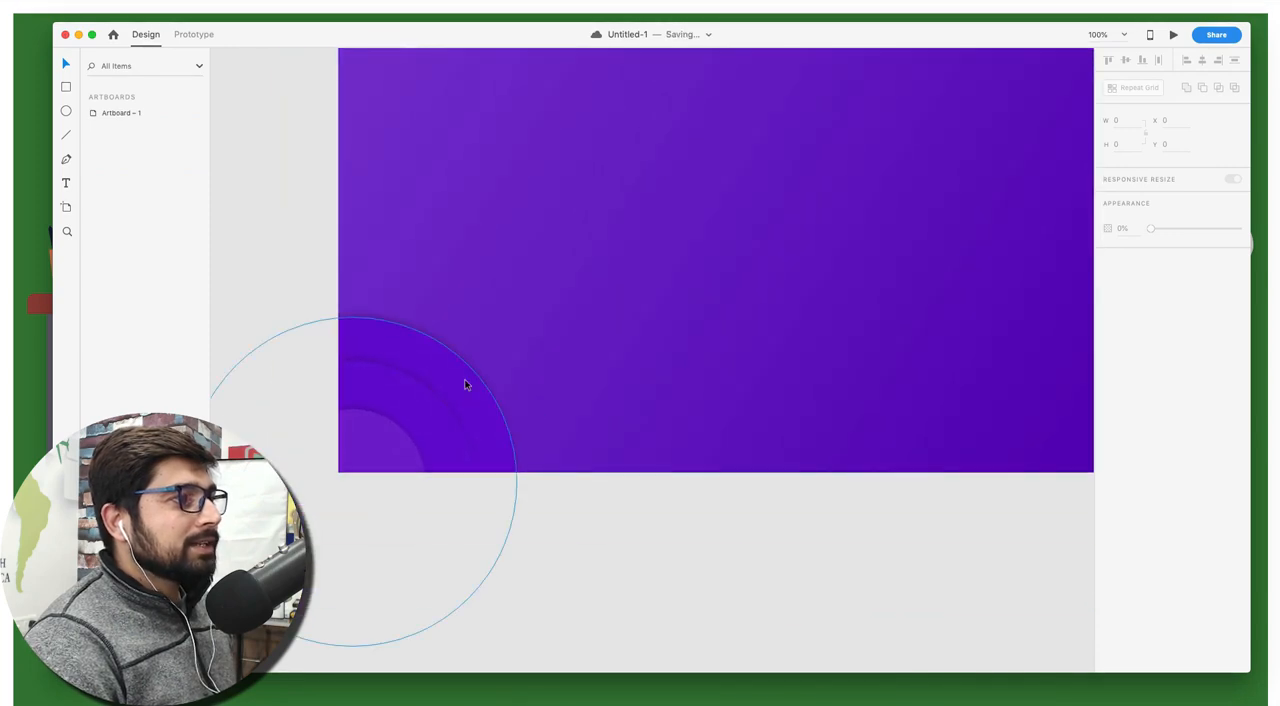
Enlarge the largest corner circle proportionally from its centre to about 690 by 690
left_click(467, 383)
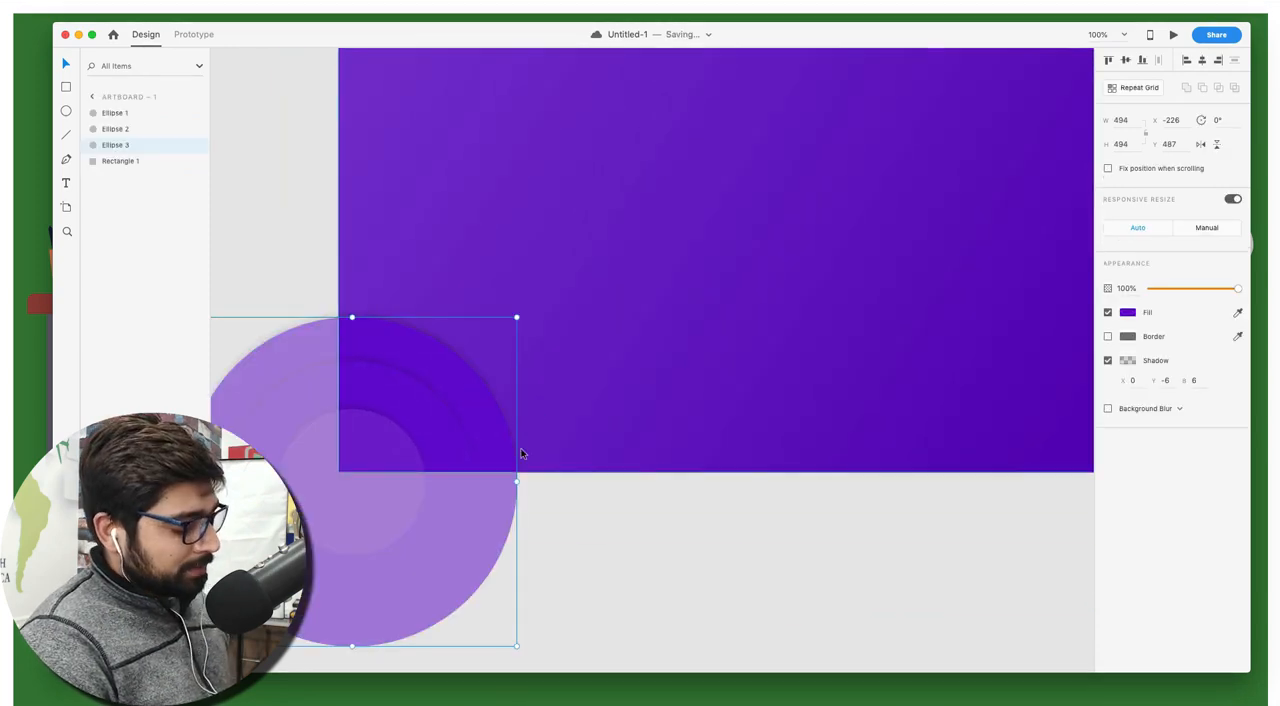
key("alt")
key("shift")
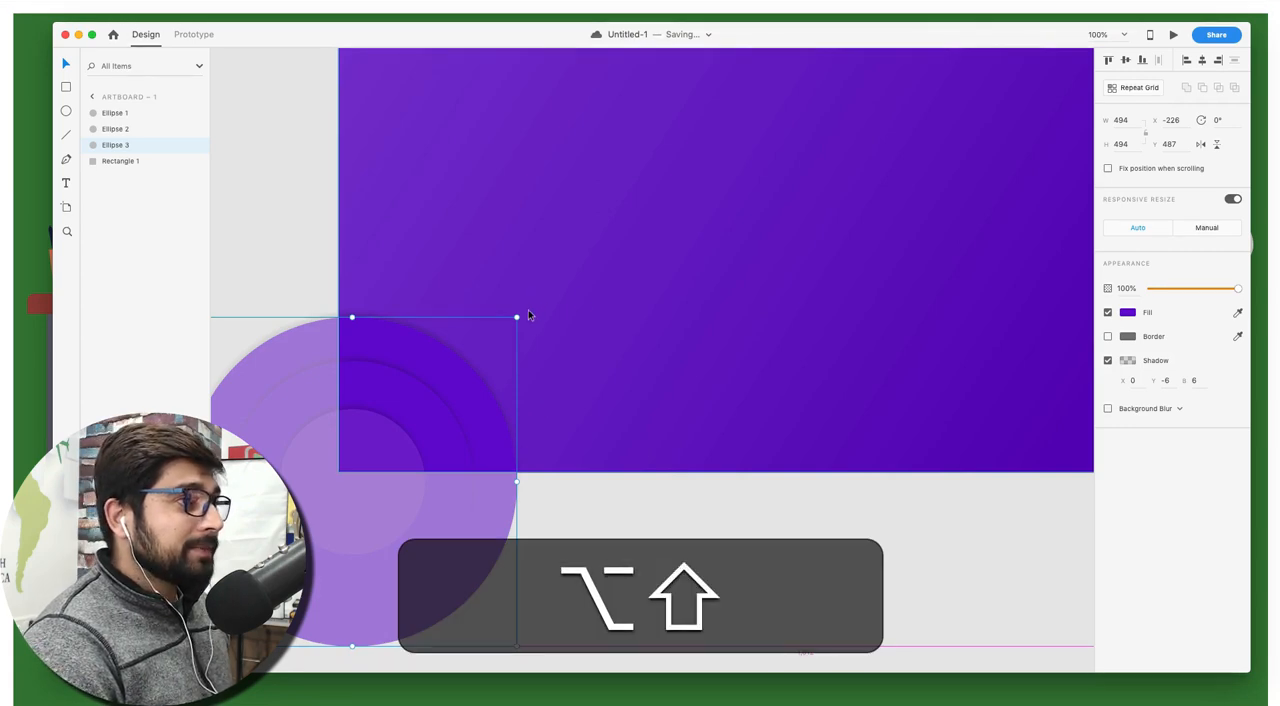
left_click_drag(517, 316, 599, 250)
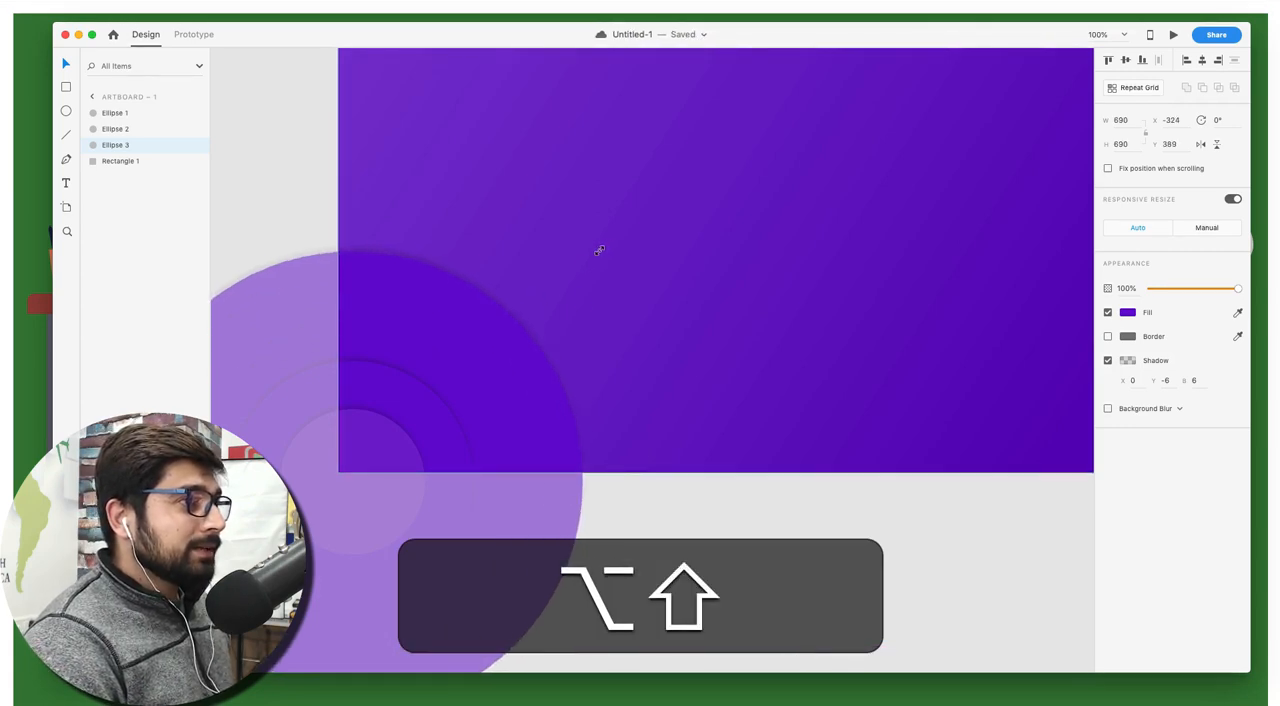
left_click(681, 553)
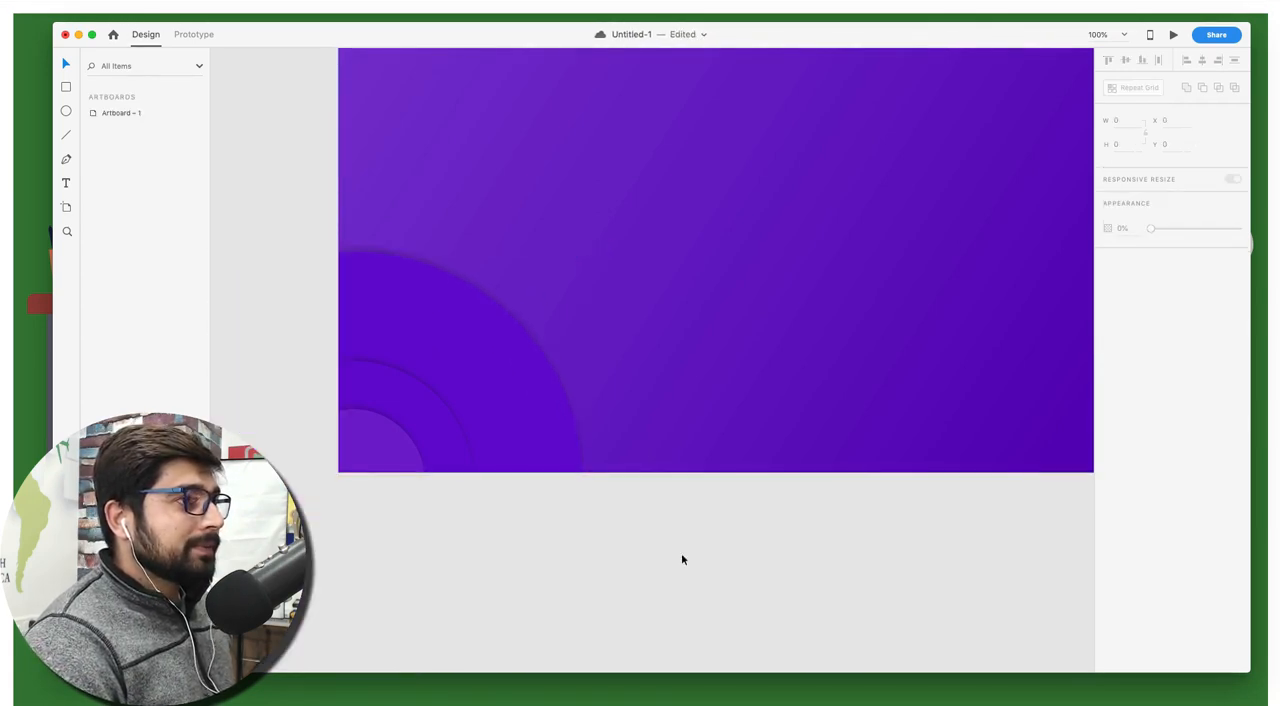
Enlarge the middle corner circle proportionally from its centre to about 472 by 472
left_click(404, 413)
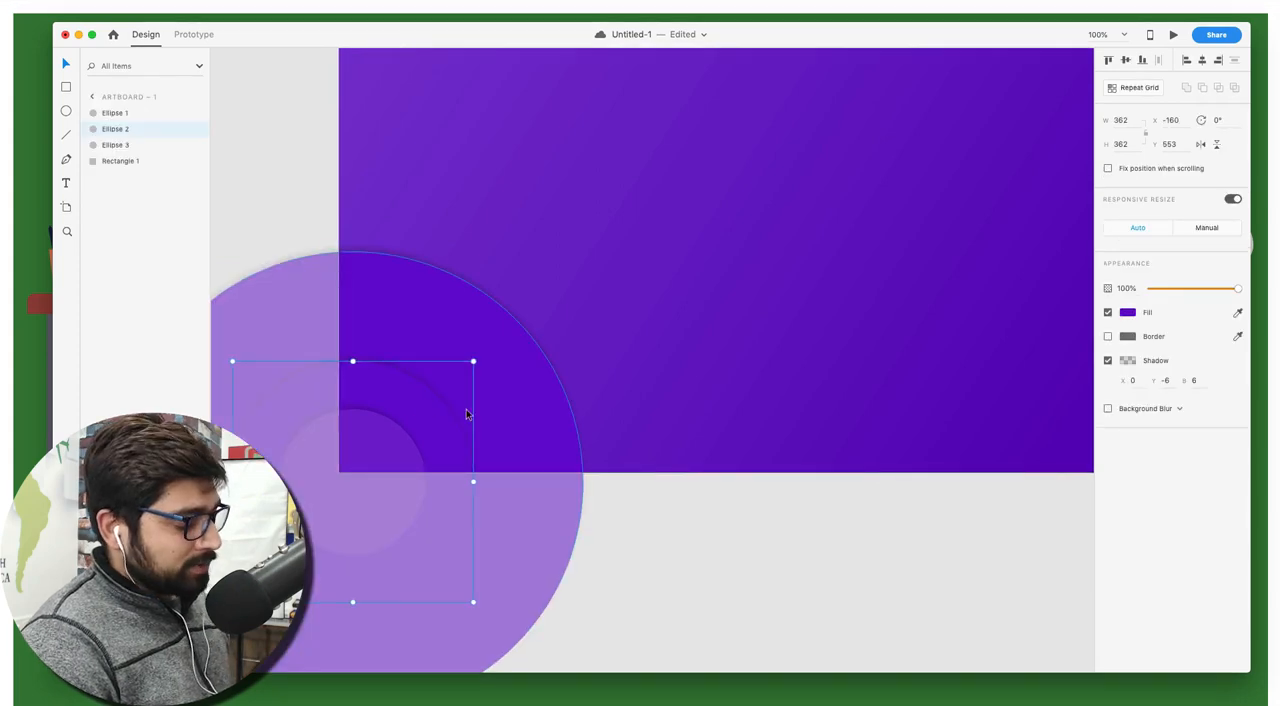
left_click_drag(476, 366, 556, 323)
left_click(726, 563)
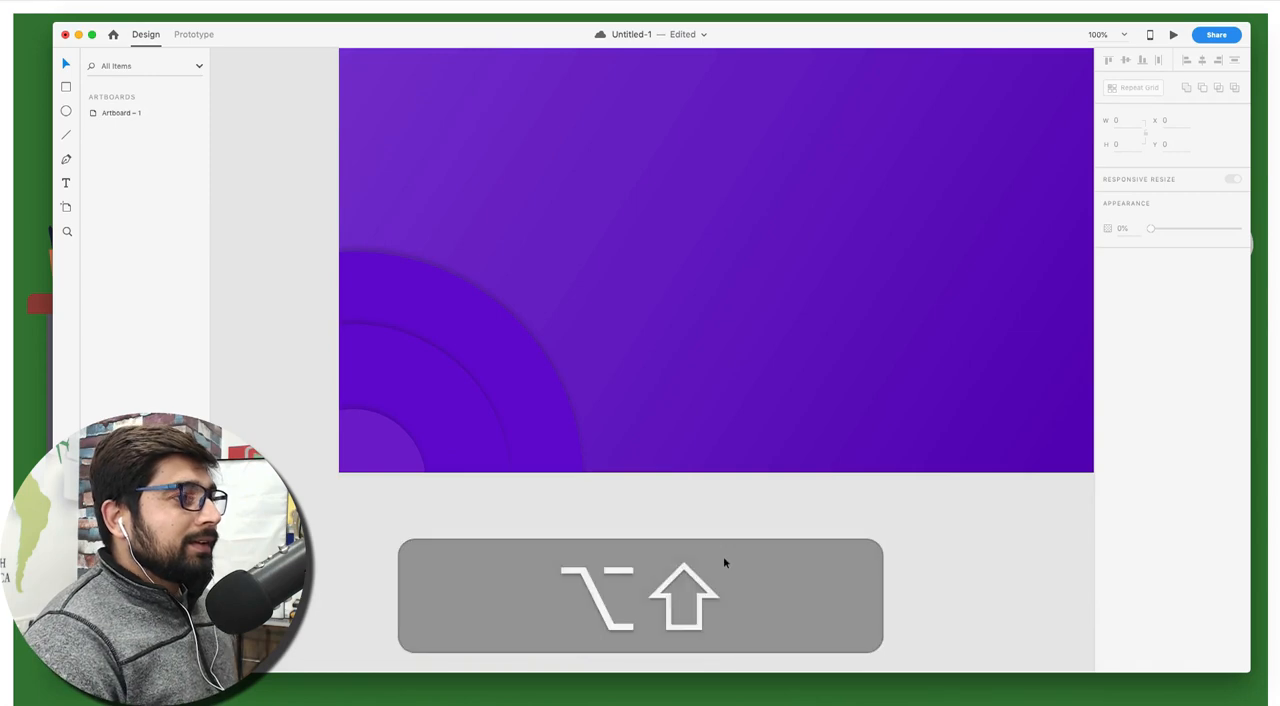
scroll(726, 563, "up", 4)
scroll(723, 556, "down", 5)
scroll(723, 556, "left", 3)
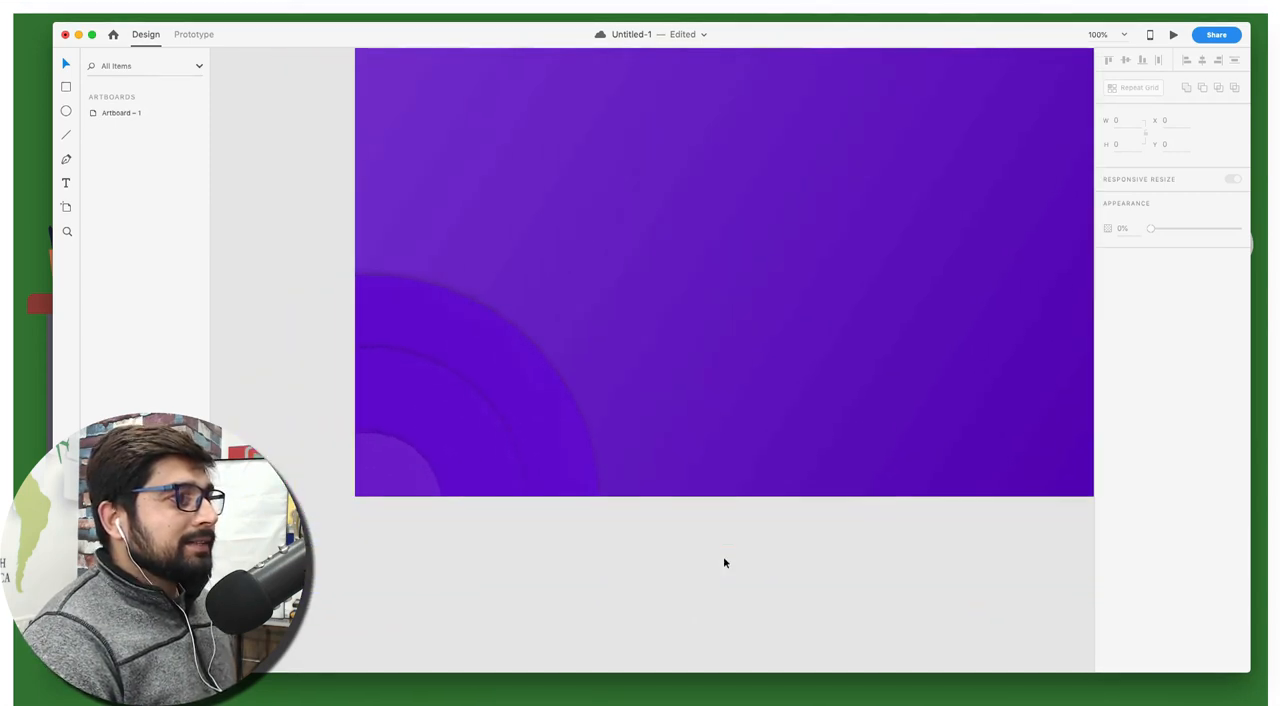
Lower the opacity of the middle circle's shadow colour to 11%
left_click(497, 437)
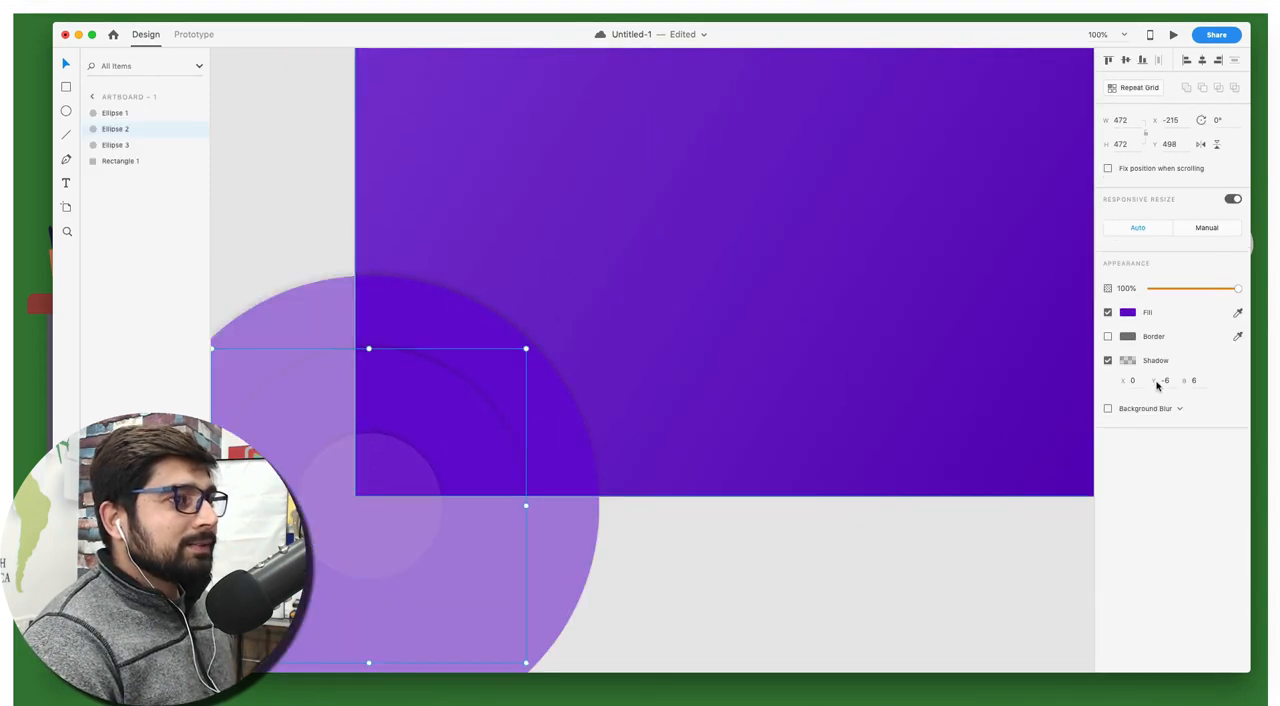
left_click(1128, 360)
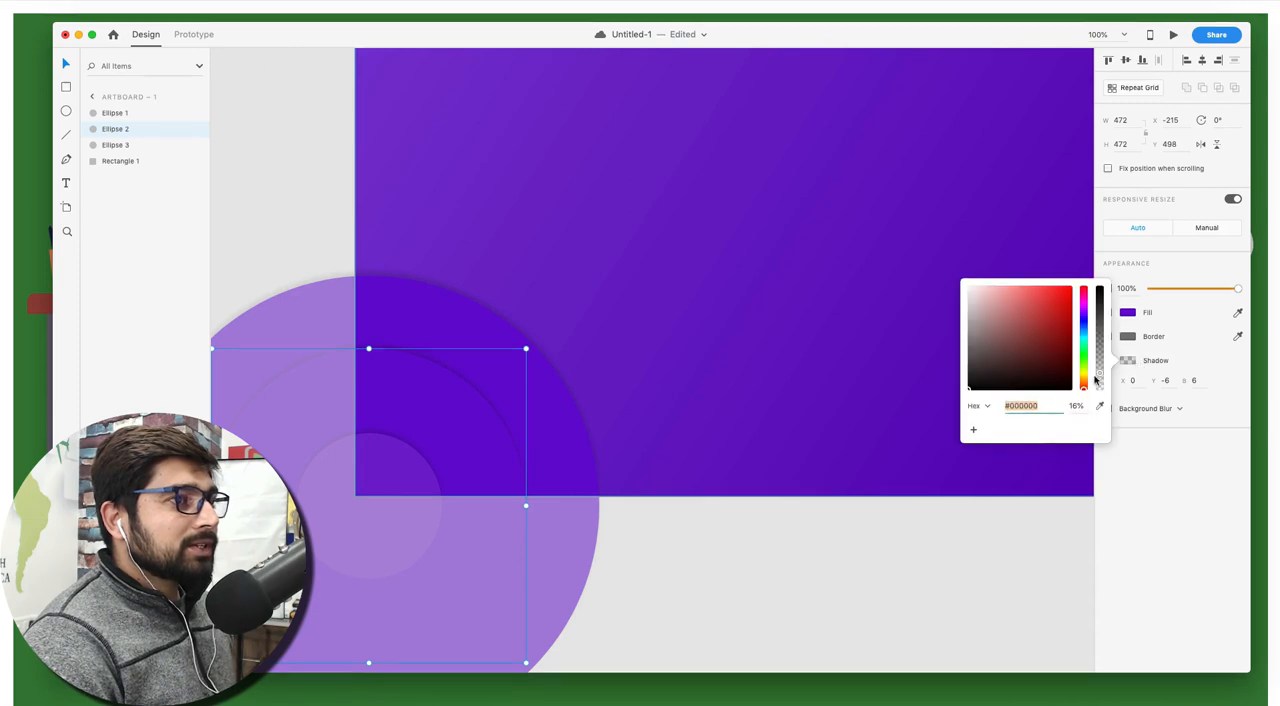
left_click_drag(1098, 372, 1100, 377)
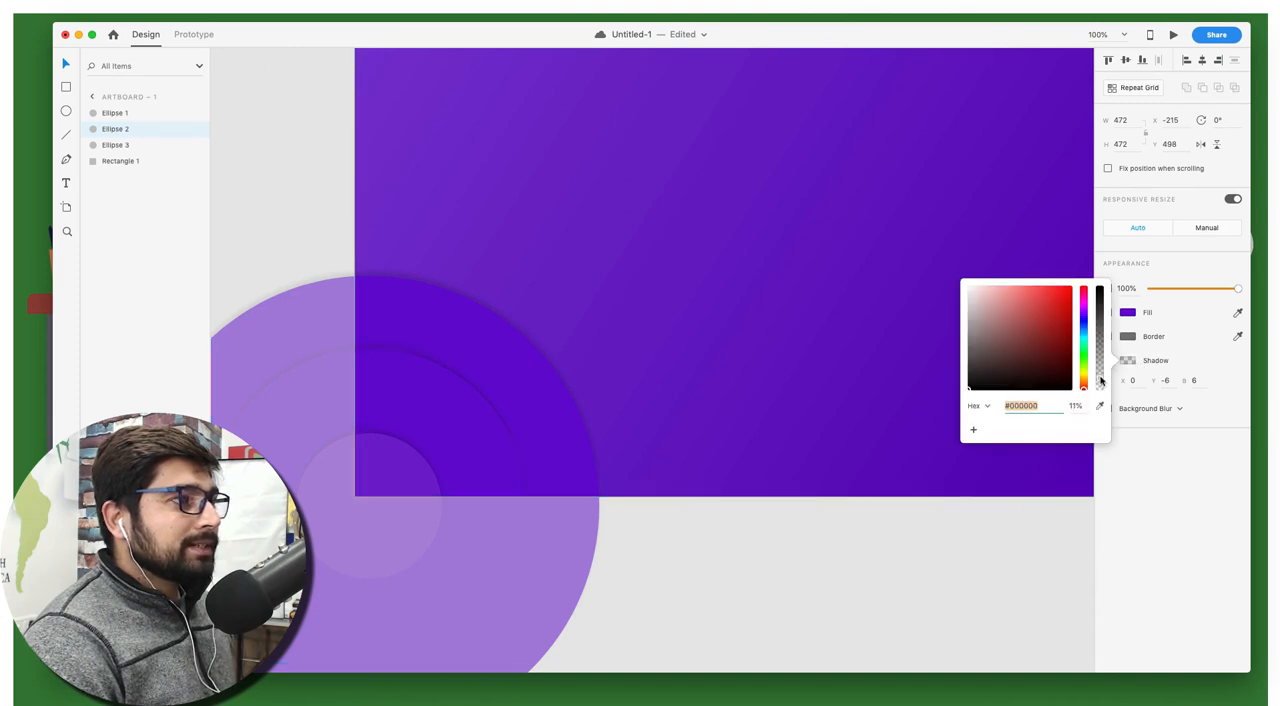
left_click(819, 544)
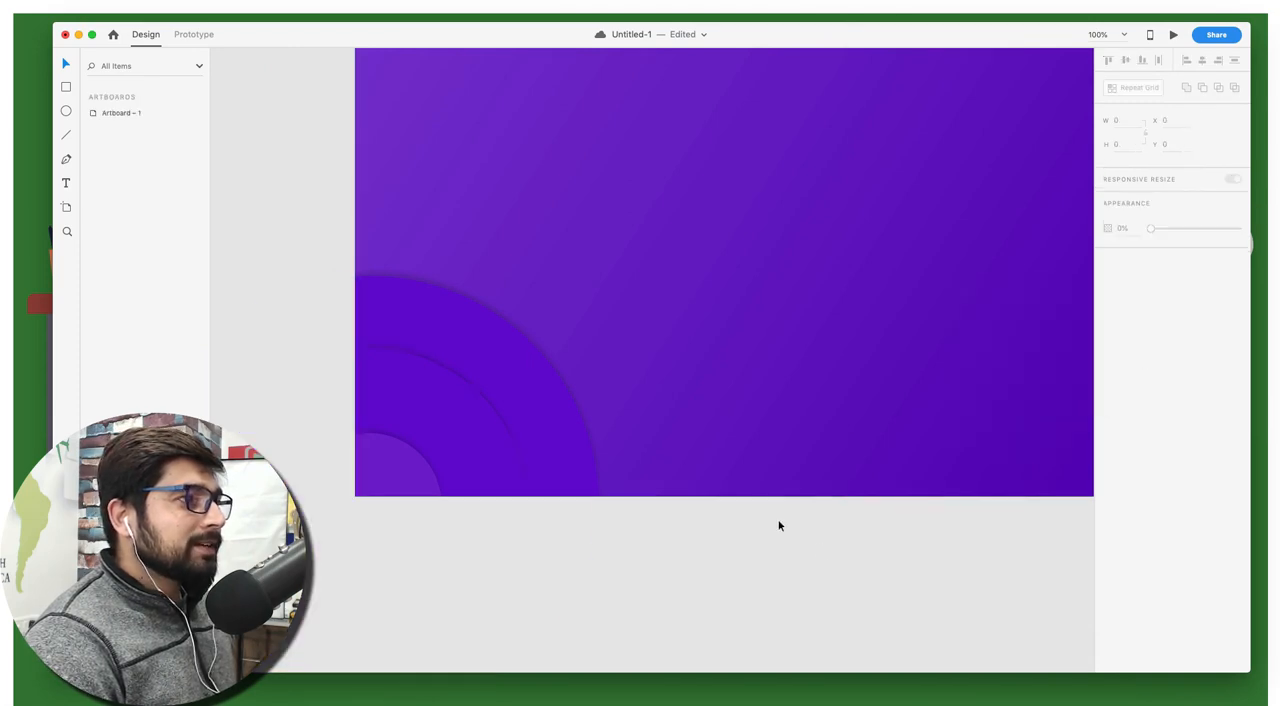
Lower the opacity of the largest circle's shadow colour to 10%
left_click(481, 358)
left_click(1129, 362)
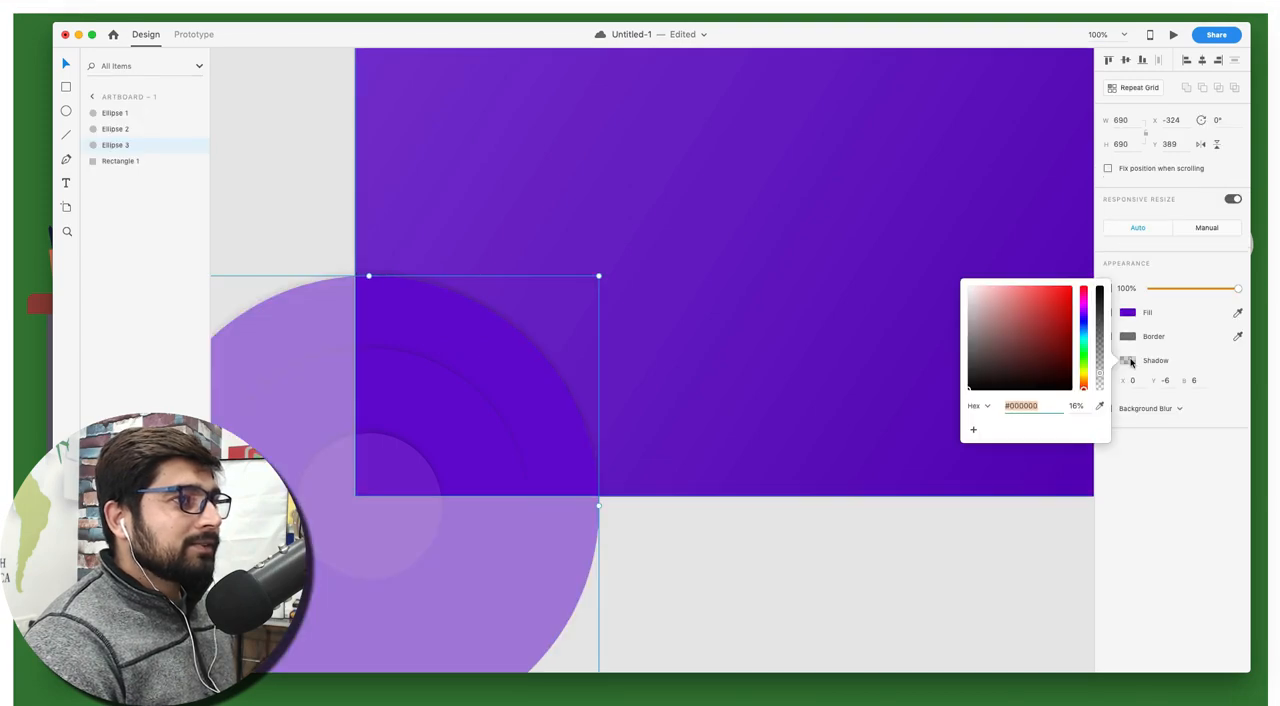
left_click_drag(1101, 374, 1101, 378)
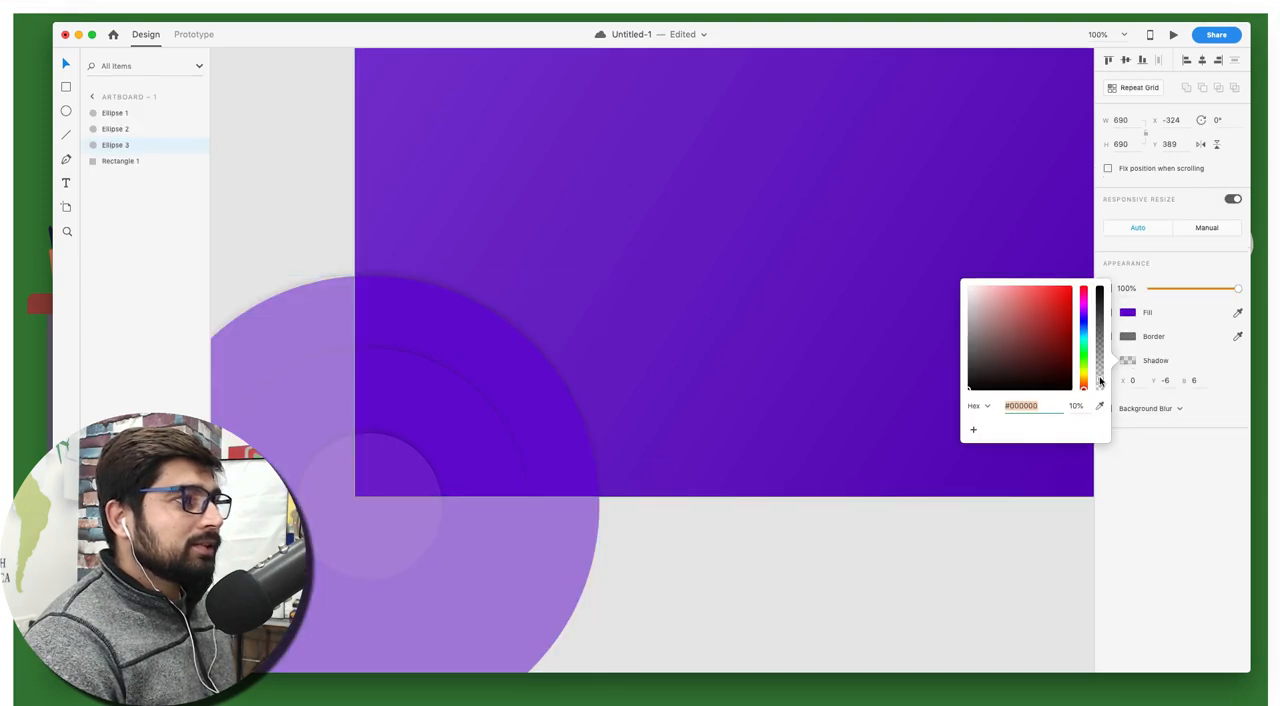
left_click(788, 579)
Look over the whole artboard to judge how the softened corner rings sit on the gradient background
scroll(800, 549, "up", 1)
scroll(800, 549, "right", 2)
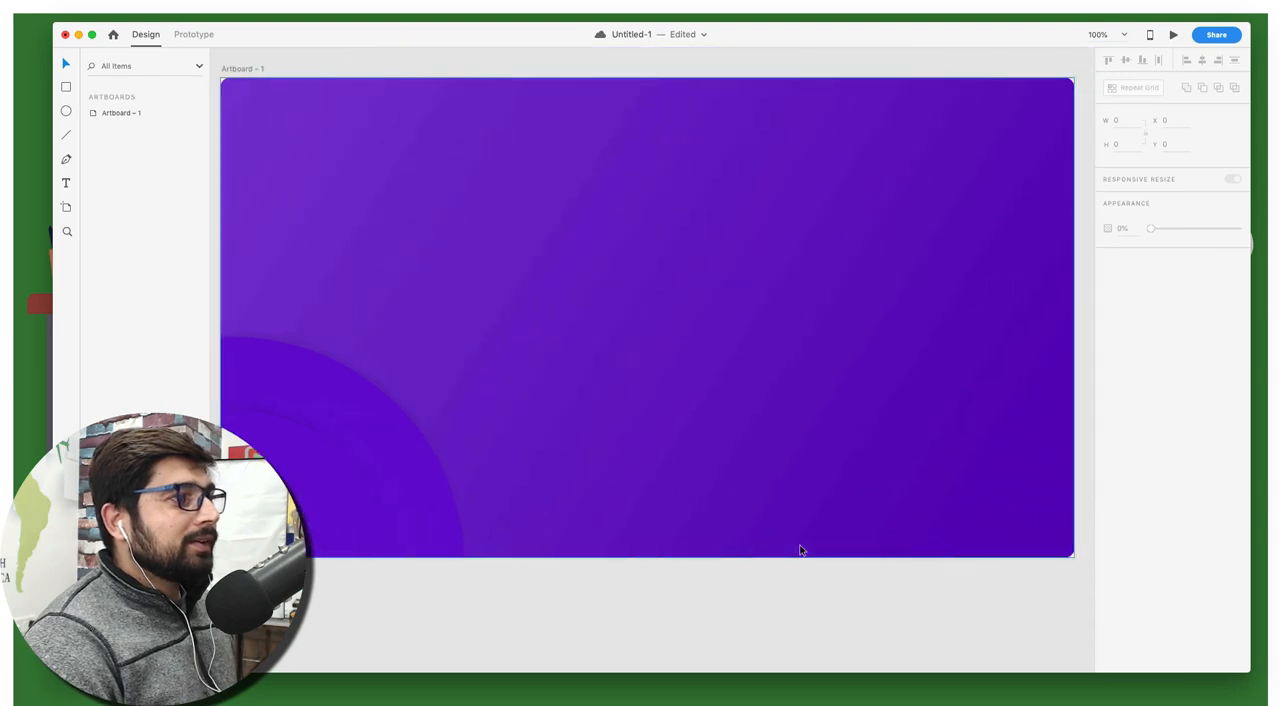
scroll(800, 550, "right", 3)
scroll(800, 550, "down", 1)
scroll(800, 550, "left", 4)
scroll(800, 550, "up", 1)
scroll(800, 550, "right", 1)
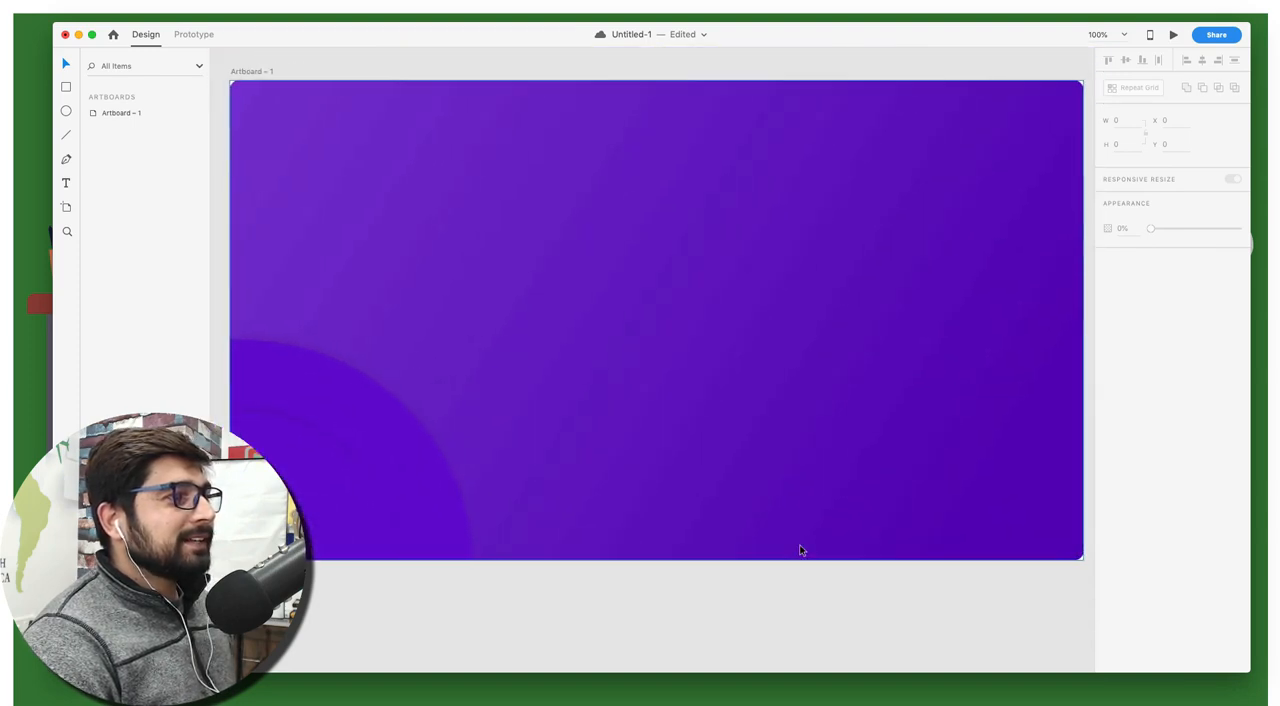
scroll(800, 549, "left", 1)
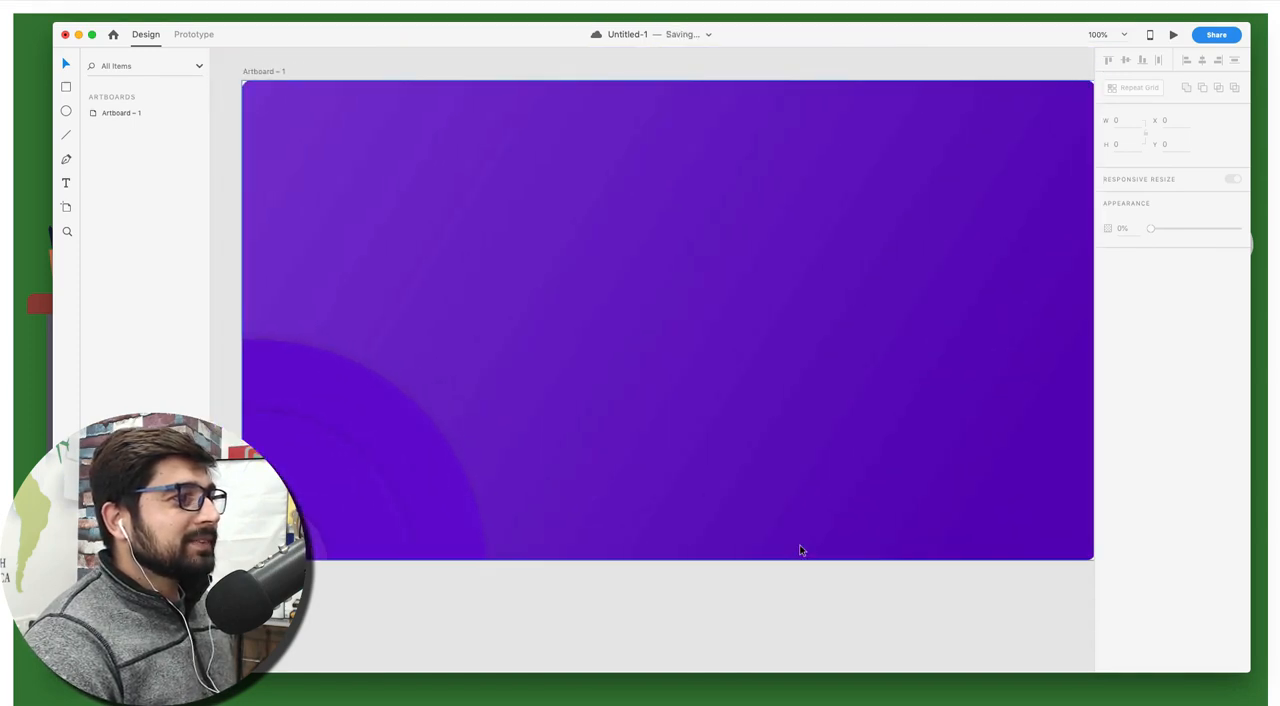
scroll(800, 550, "right", 1)
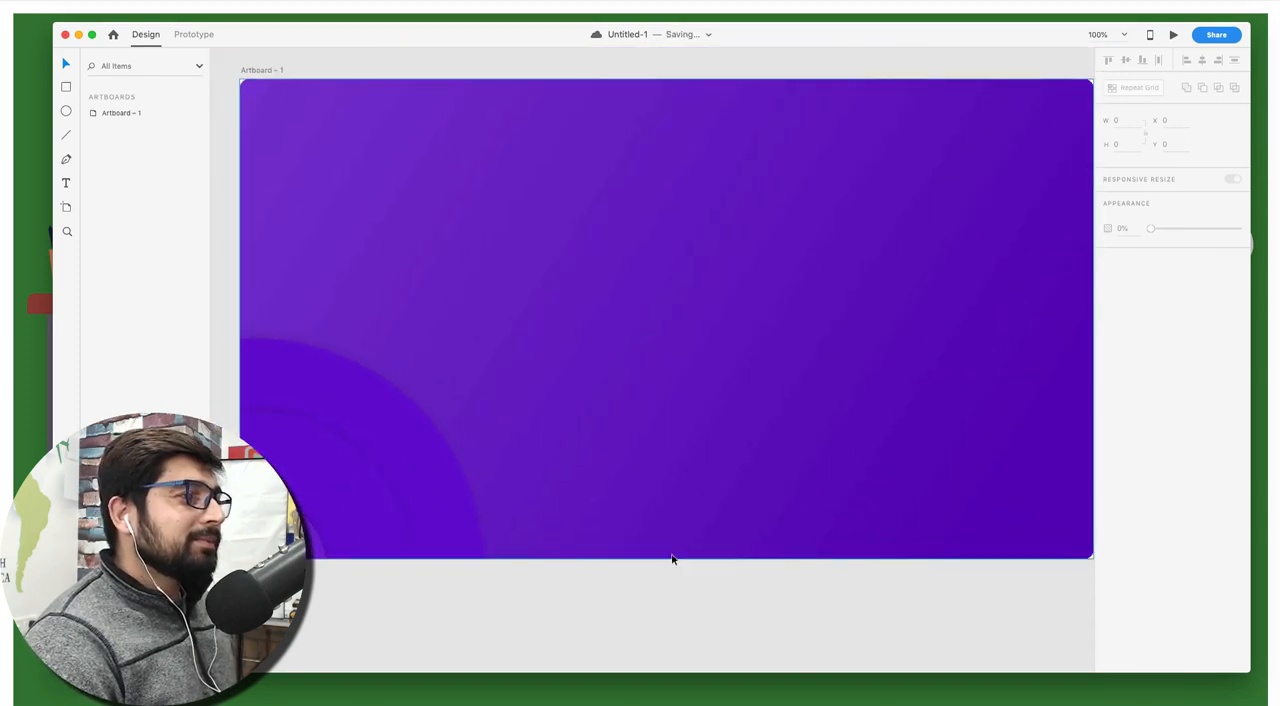
Change the largest corner circle's fill to the lighter purple #681DCC and check the rings on the artboard
left_click(397, 438)
left_click(1128, 314)
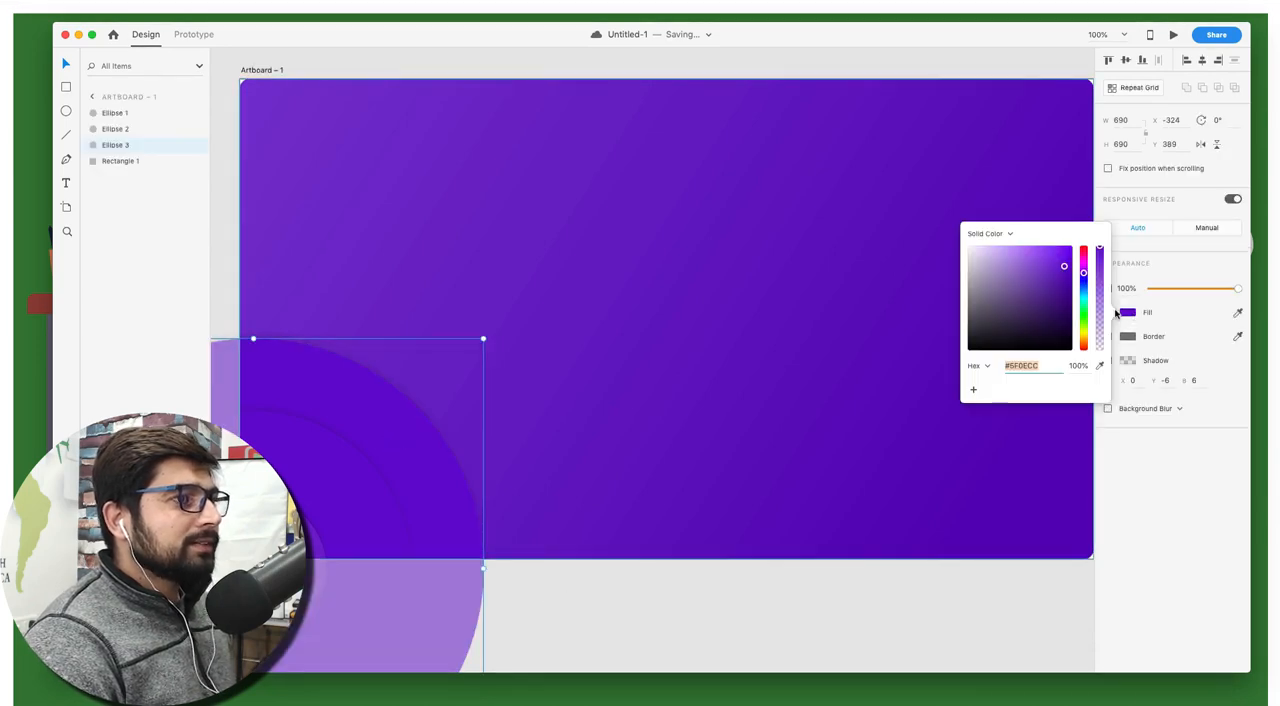
left_click(1063, 268)
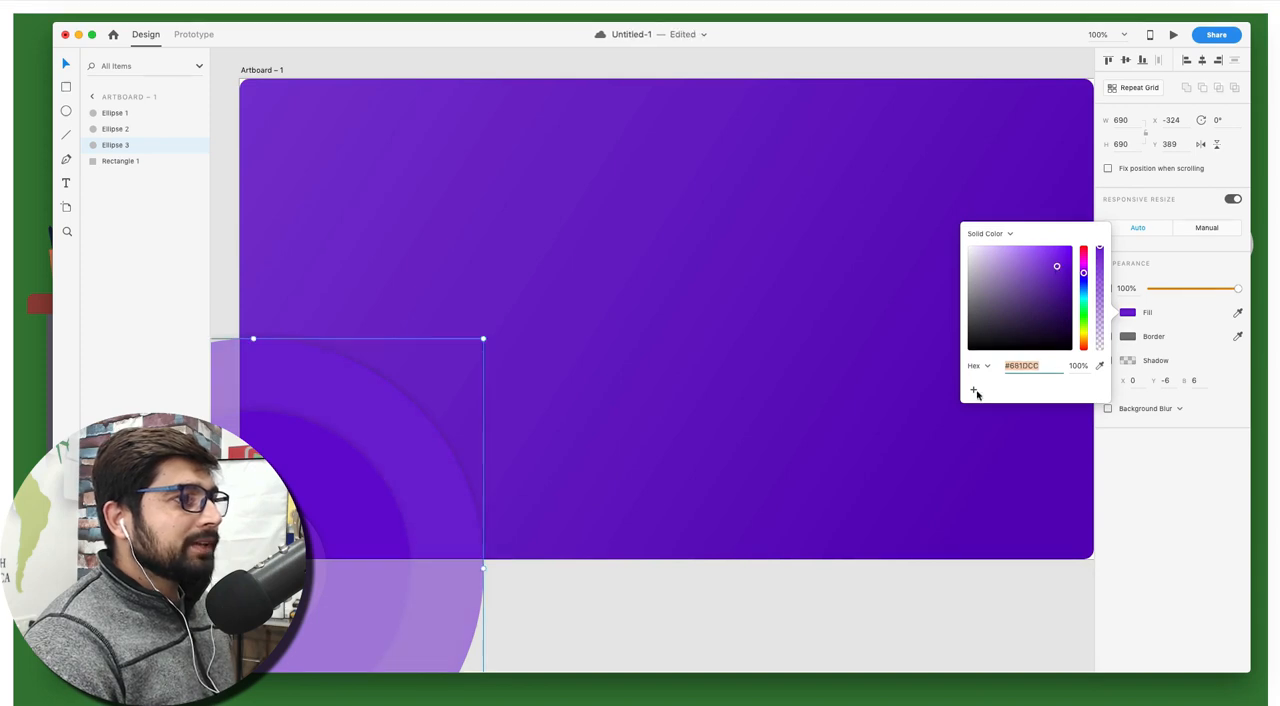
left_click(858, 594)
scroll(869, 597, "left", 2)
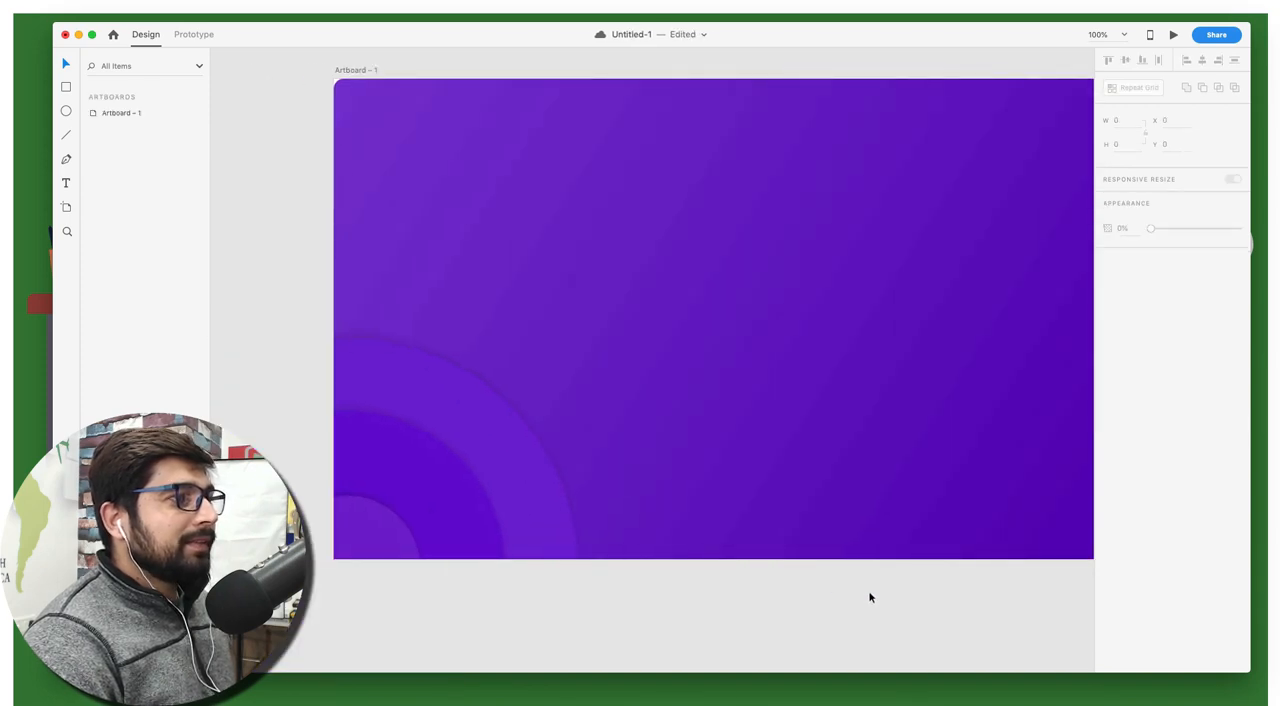
scroll(869, 597, "right", 8)
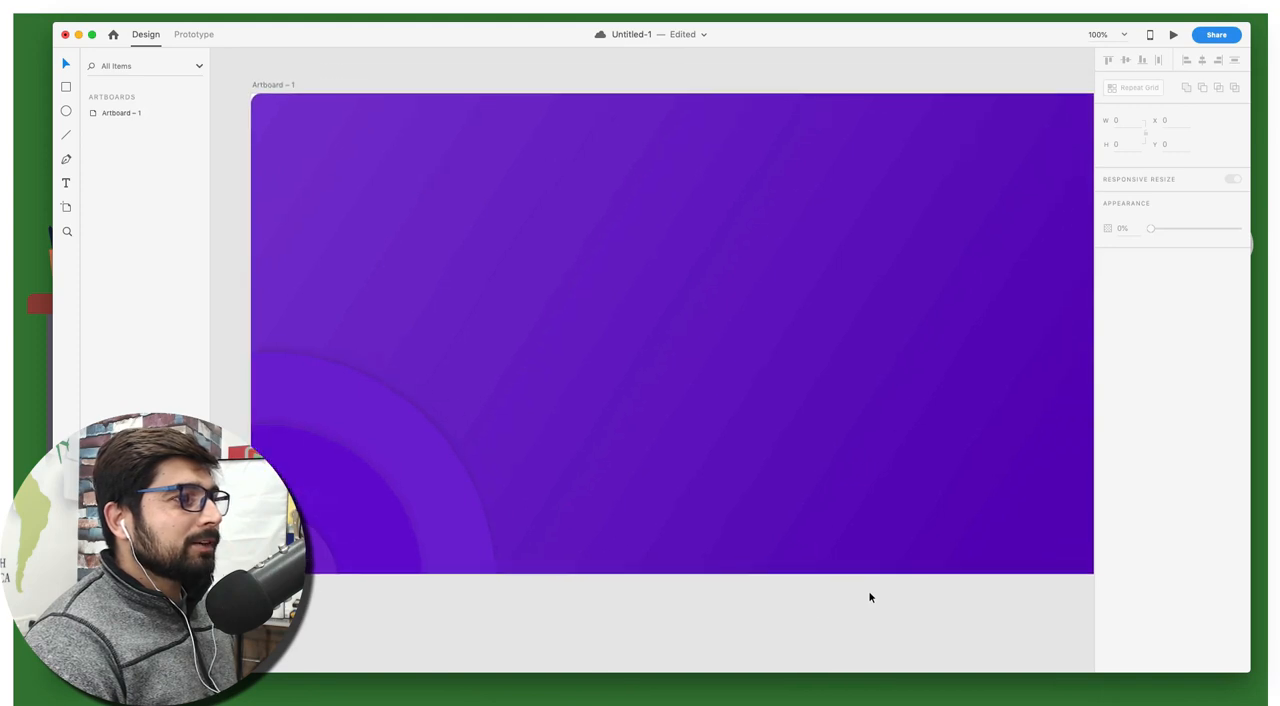
scroll(869, 597, "left", 2)
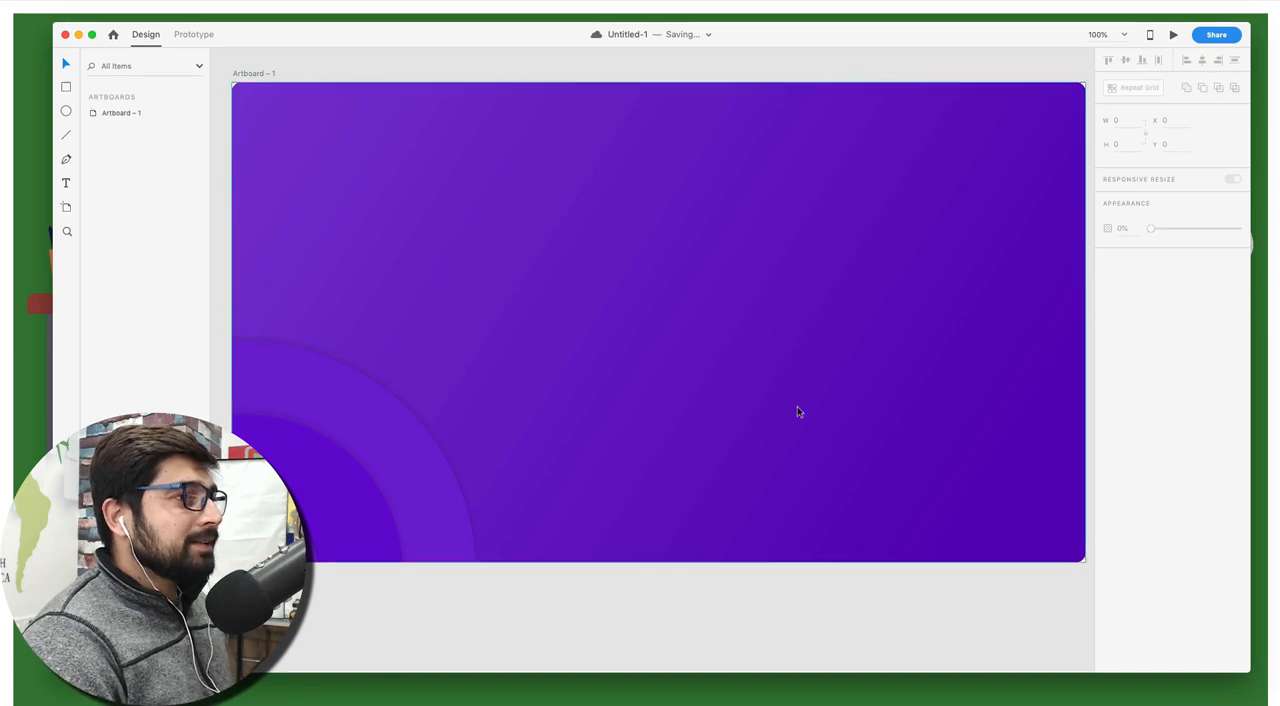
Draw a circle about 61 by 61 in the upper part of the artboard, right of centre, and turn off its fill
key("e")
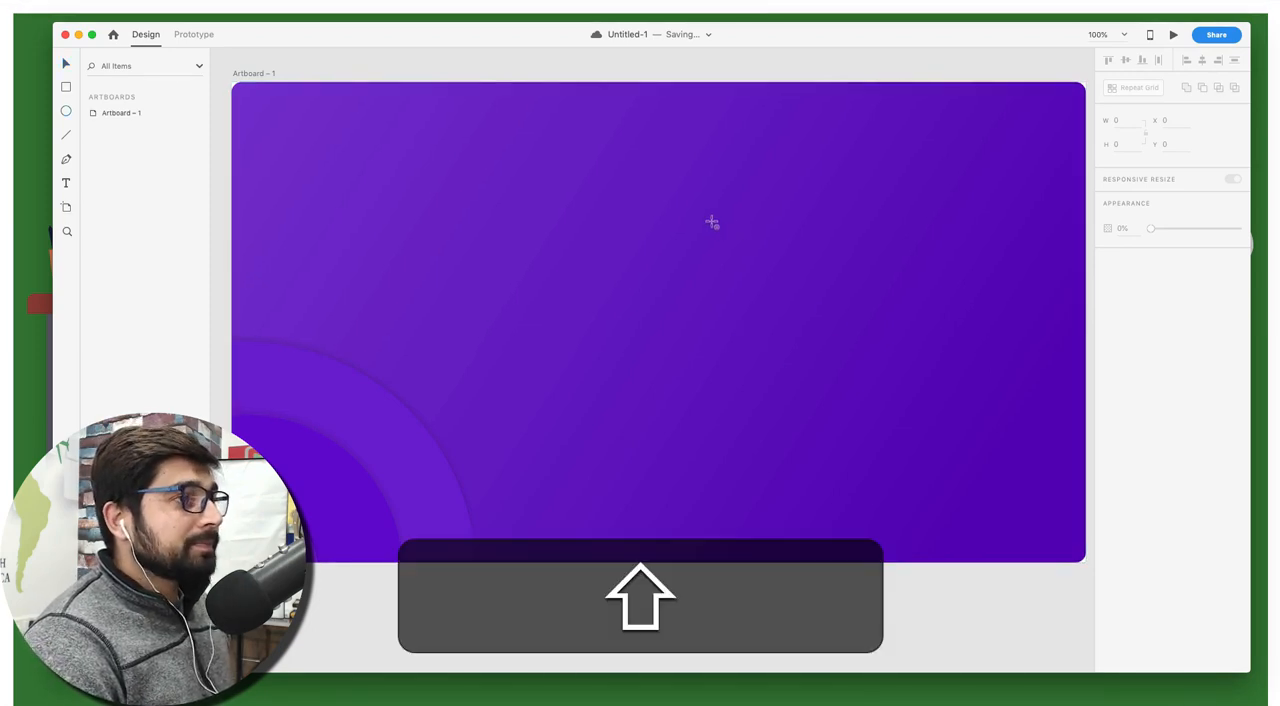
left_click_drag(711, 222, 753, 270)
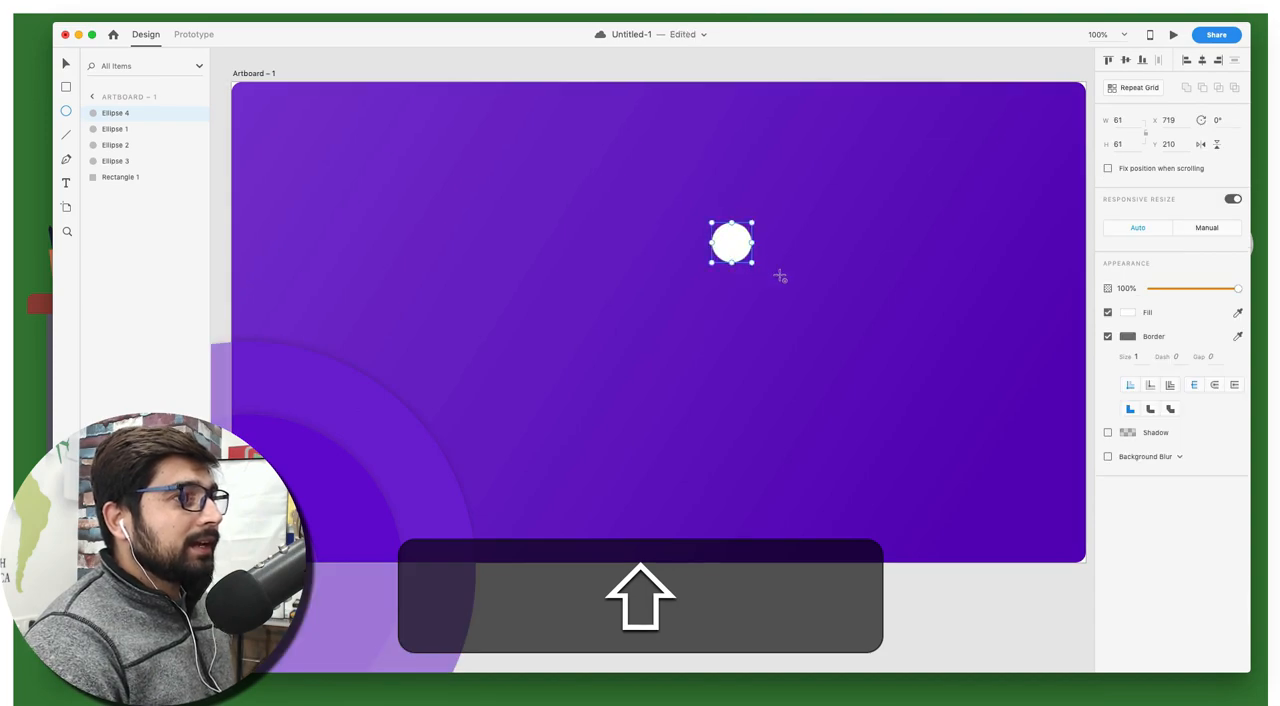
left_click(1107, 313)
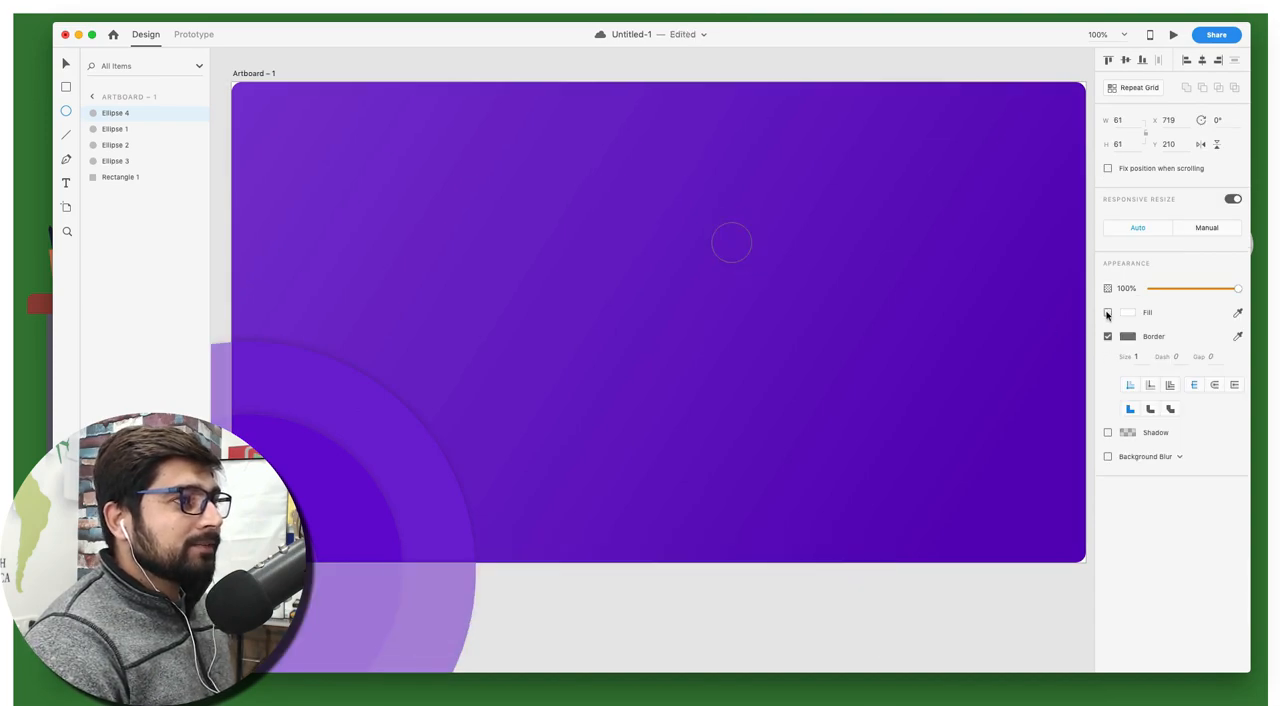
Thicken the small circle's border, trying size 10 and settling on 12
left_click(1145, 355)
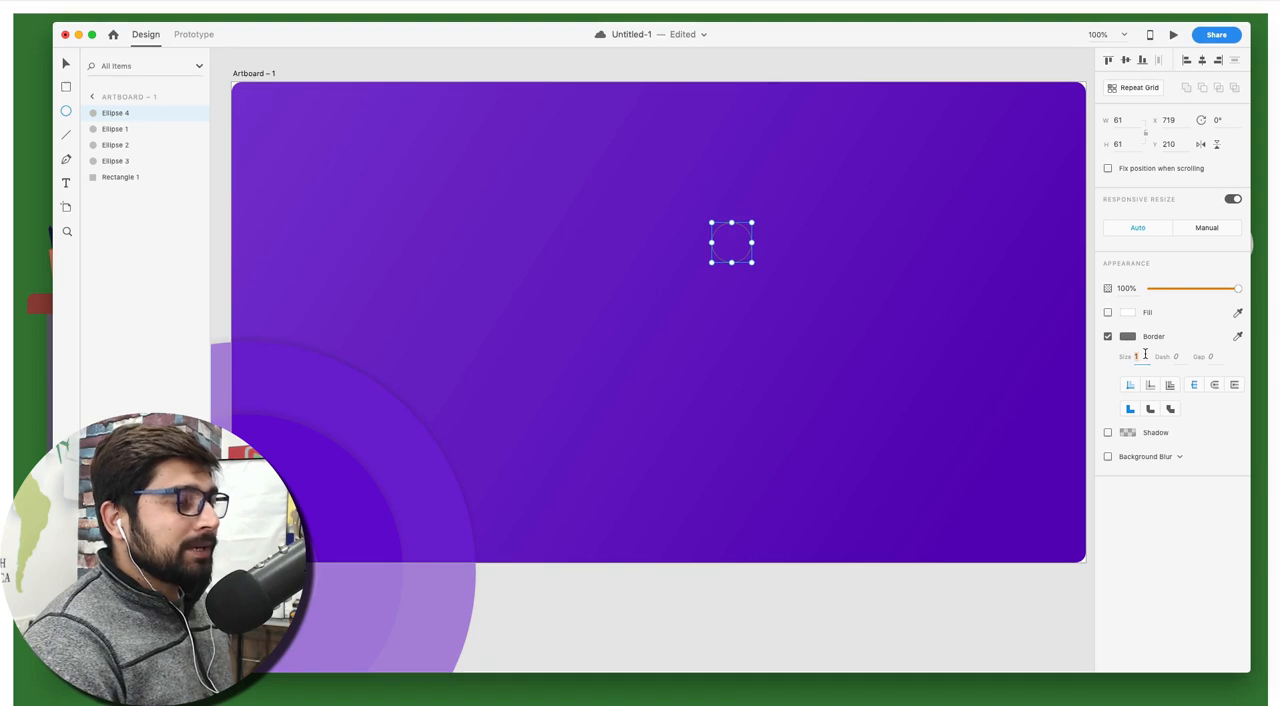
type("10")
key("Return")
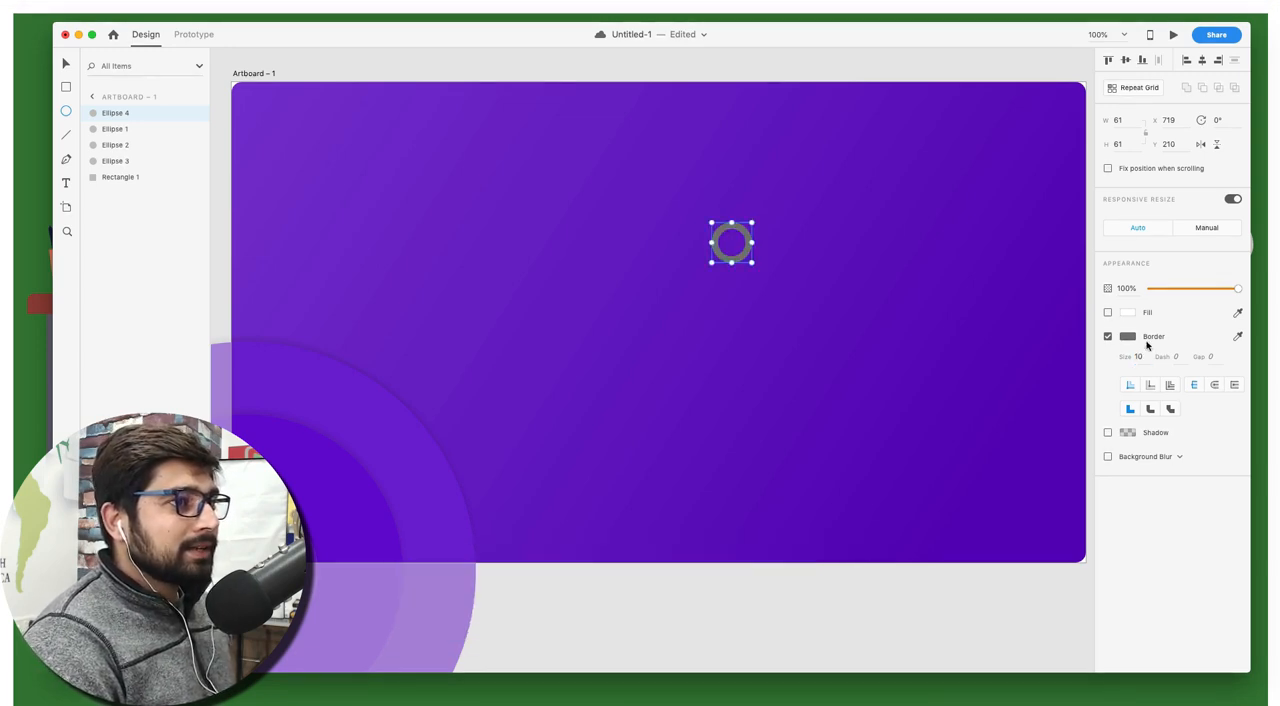
type("12")
key("Return")
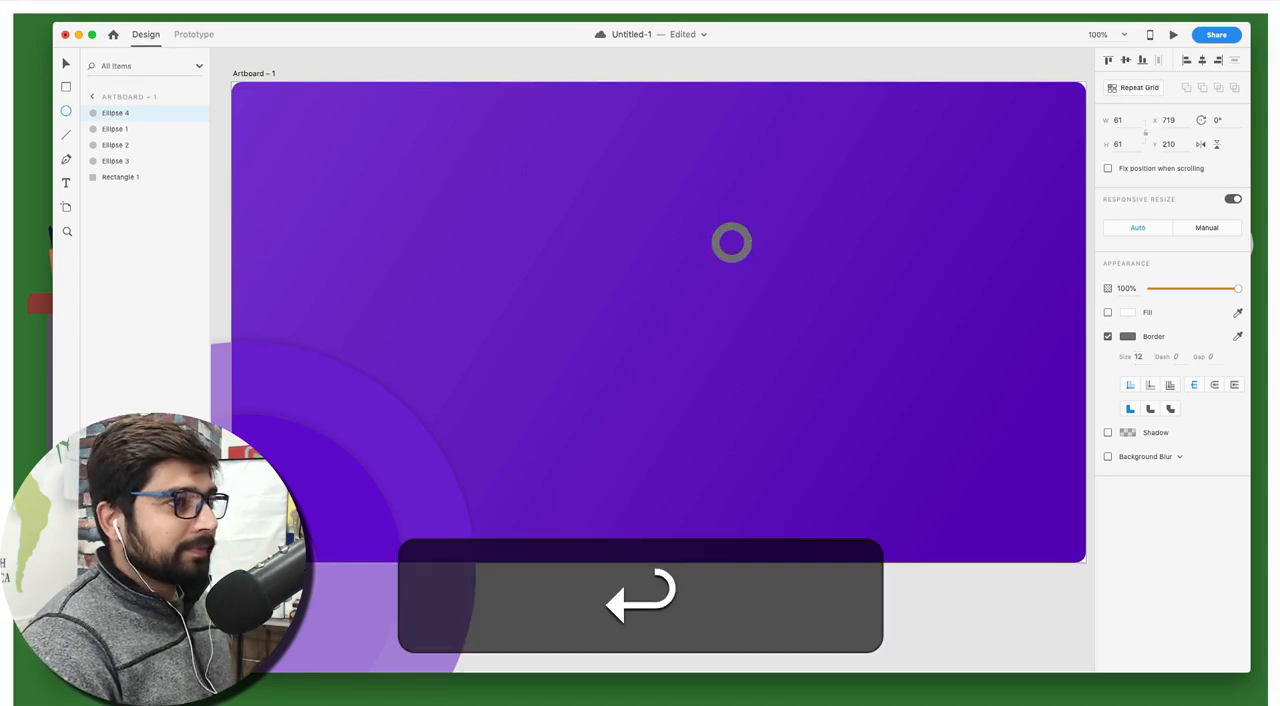
Change the small ring's border colour to pink #CC26B9 and deselect the ring
left_click(1128, 336)
left_click(1100, 384)
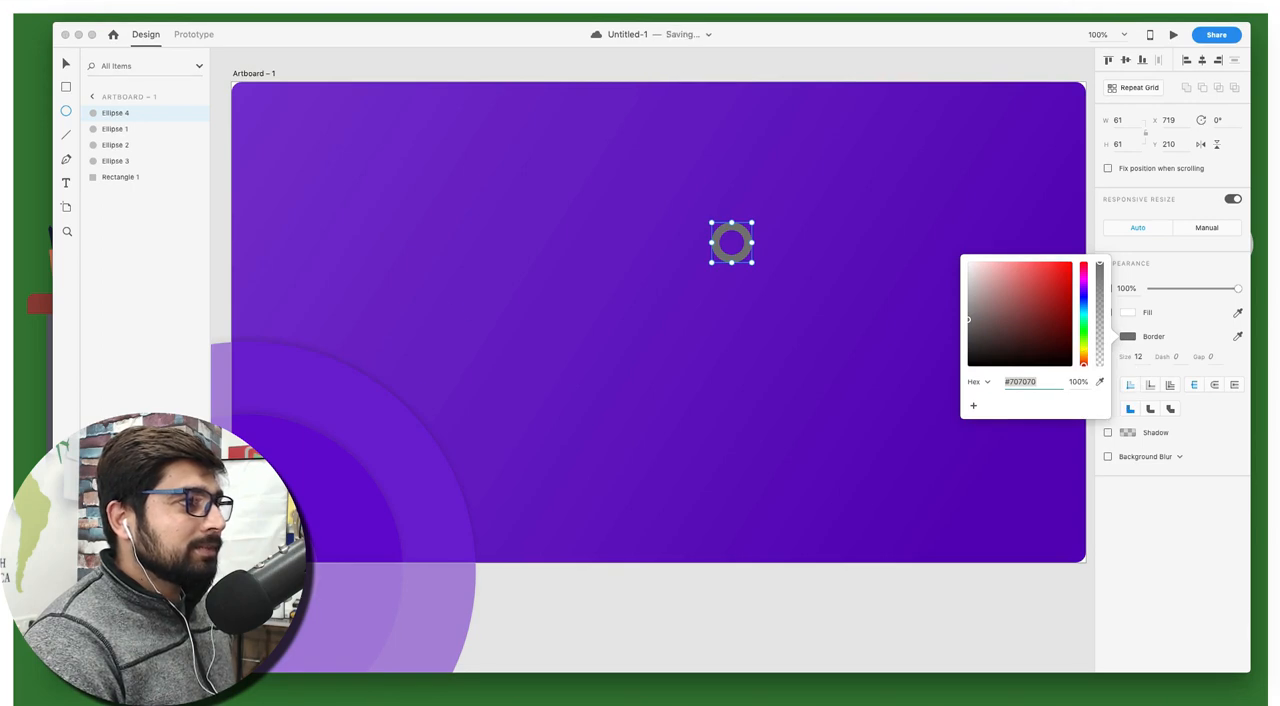
left_click(2, 320)
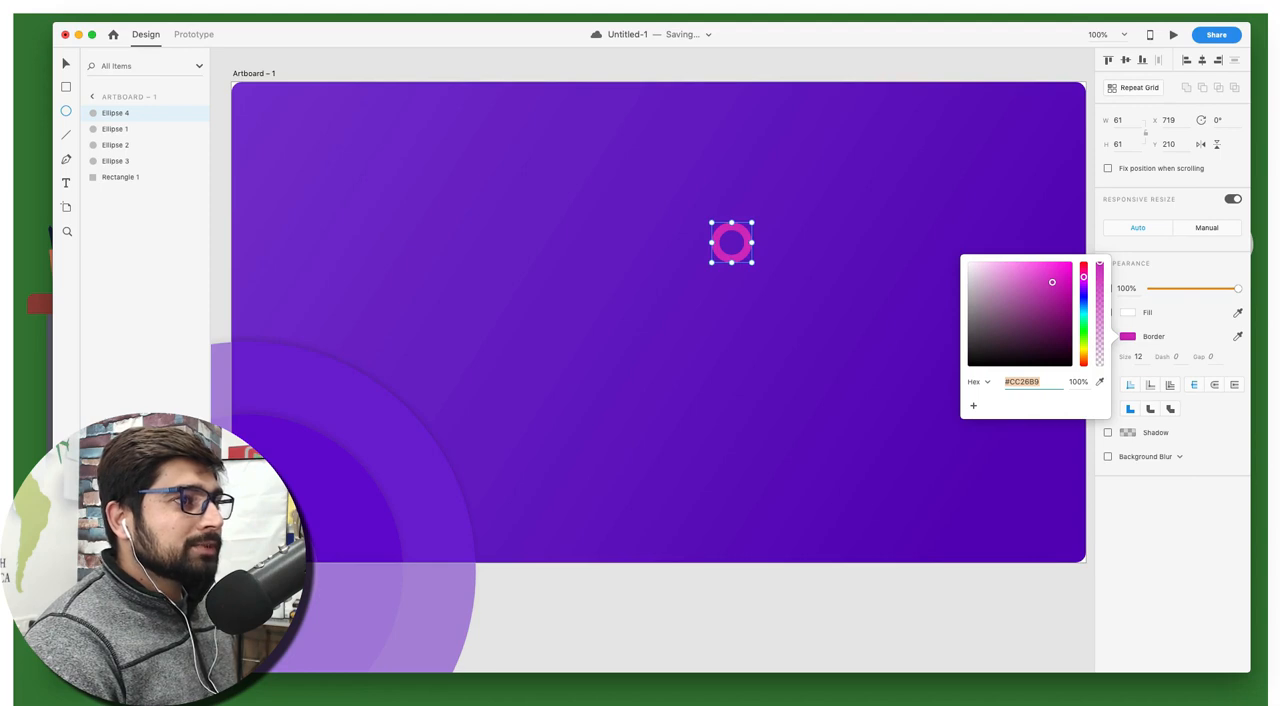
key("Escape")
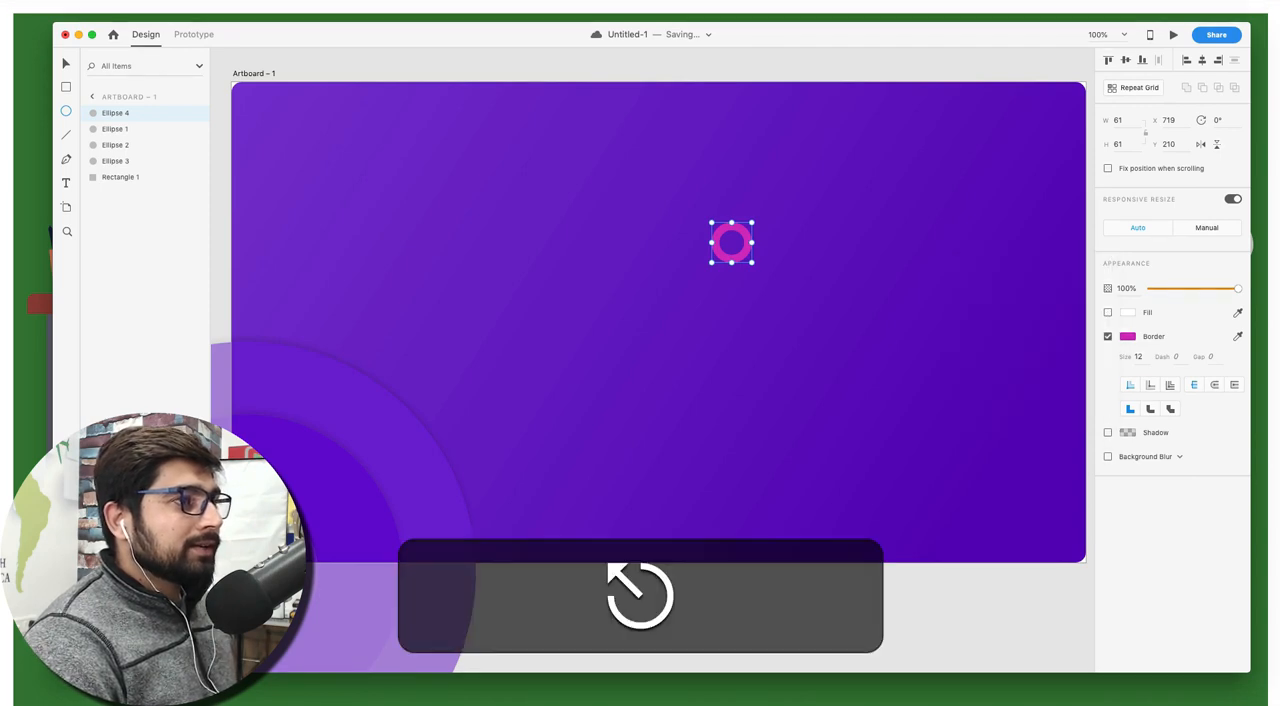
key("Escape")
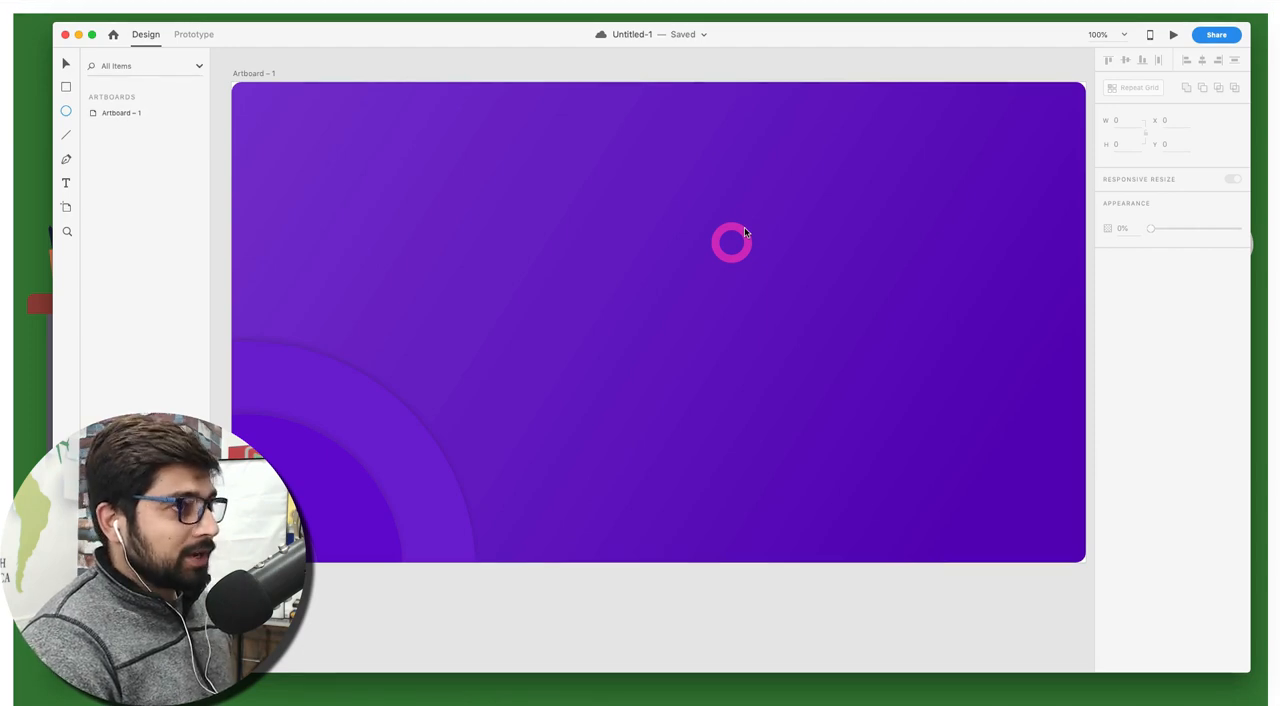
Shrink the small pink ring proportionally to about 51 by 51
key("alt")
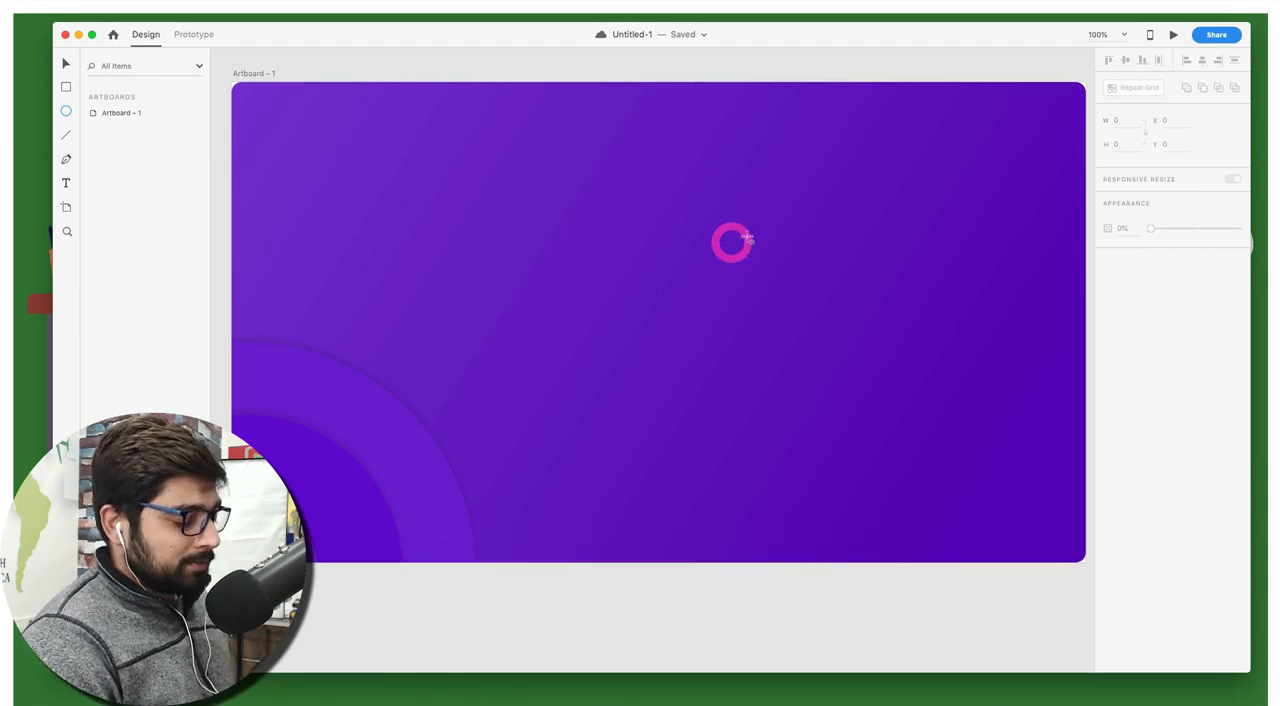
key("v")
left_click(748, 240)
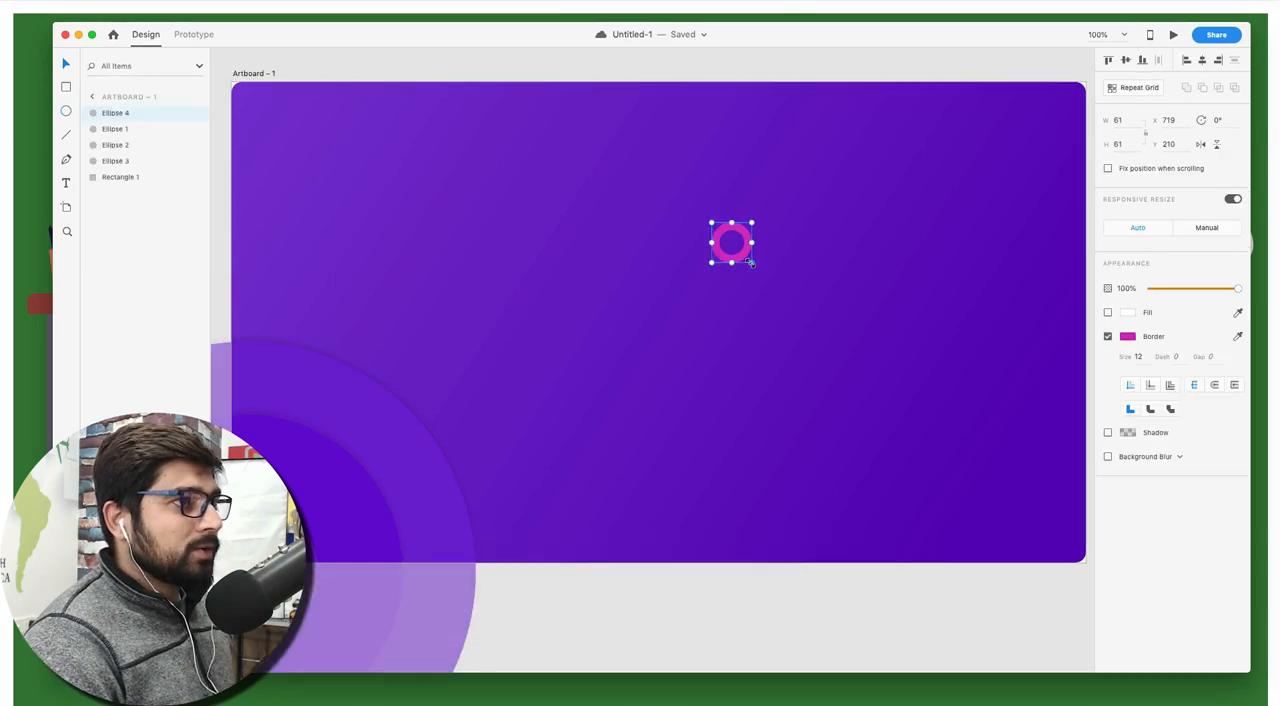
left_click_drag(750, 262, 745, 259)
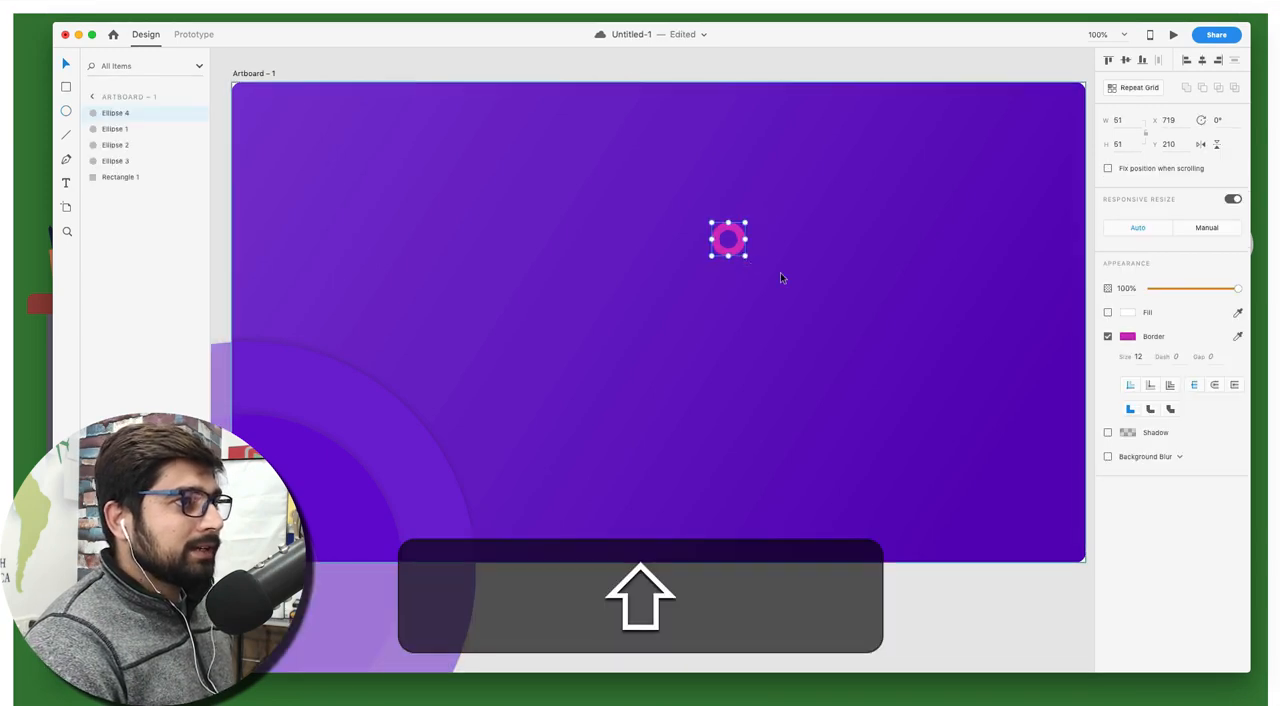
Duplicate the small pink ring and place the copy farther up and to the right, near X 972, Y 73
left_click(740, 78)
left_click(735, 236)
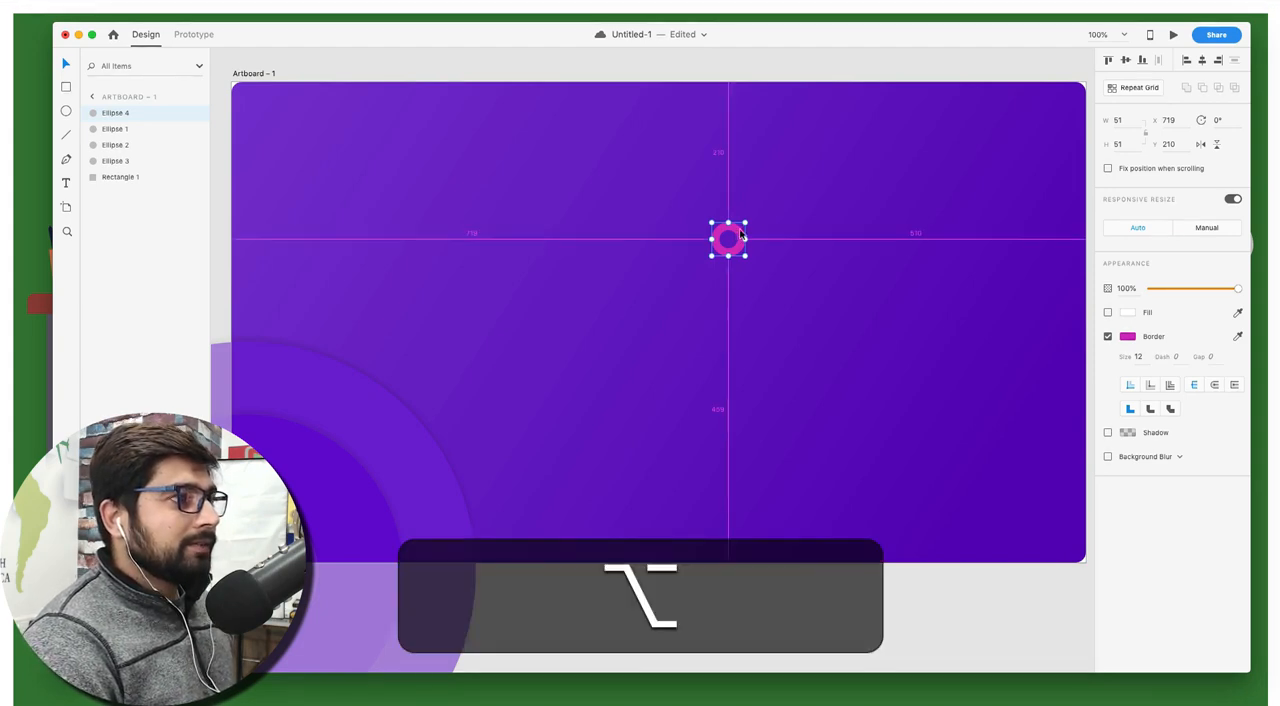
left_click_drag(737, 236, 907, 145)
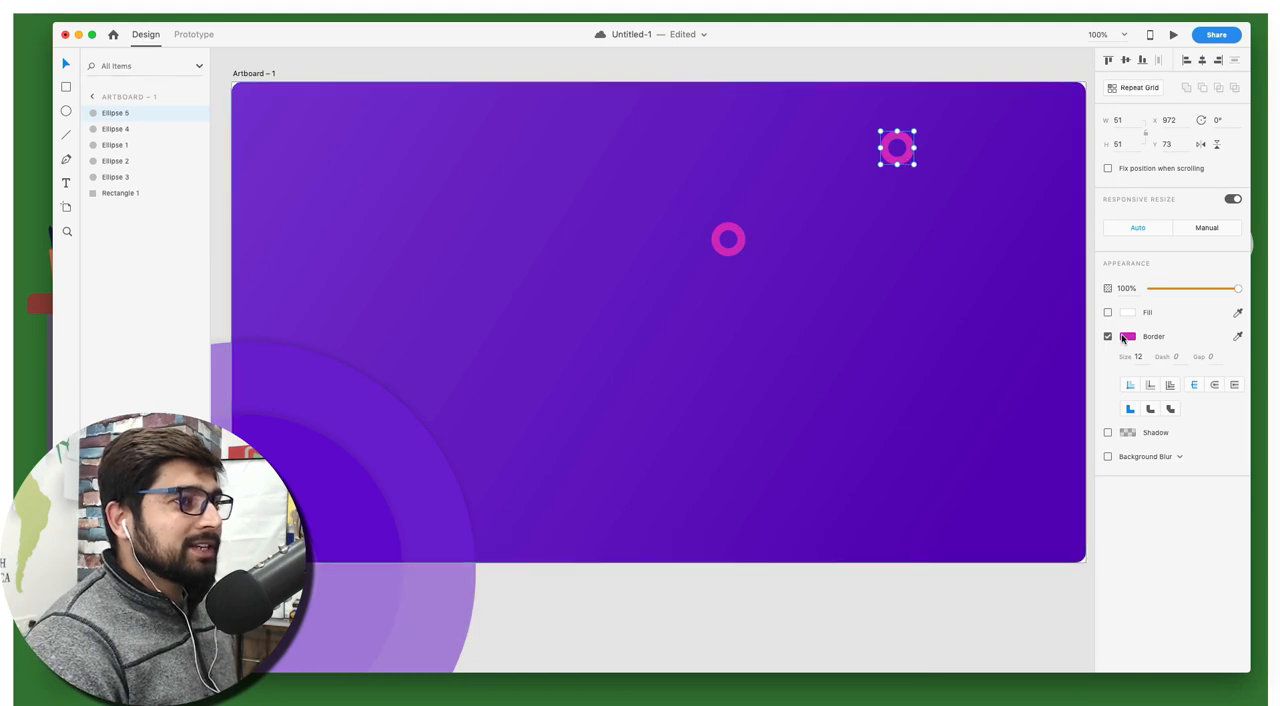
Change the duplicated ring's border colour to blue #1E87CC and deselect the ring
left_click(1130, 339)
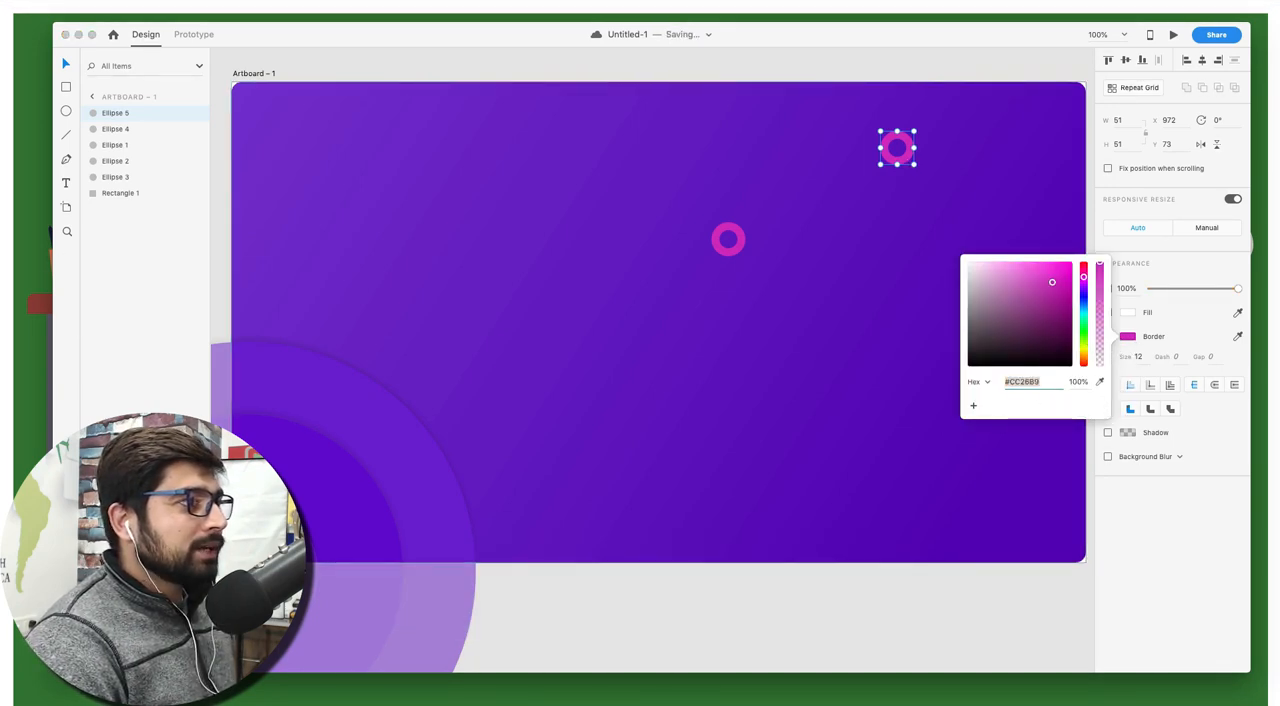
type("#1E87CC")
key("Return")
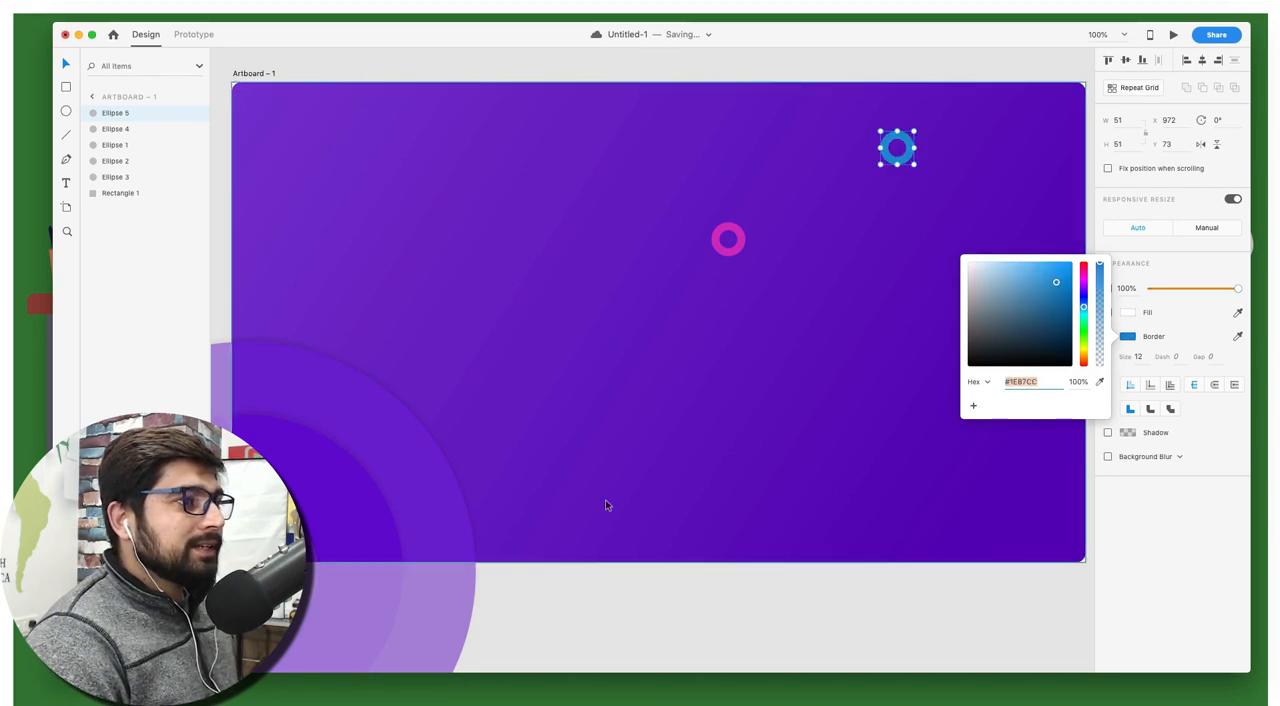
left_click(766, 566)
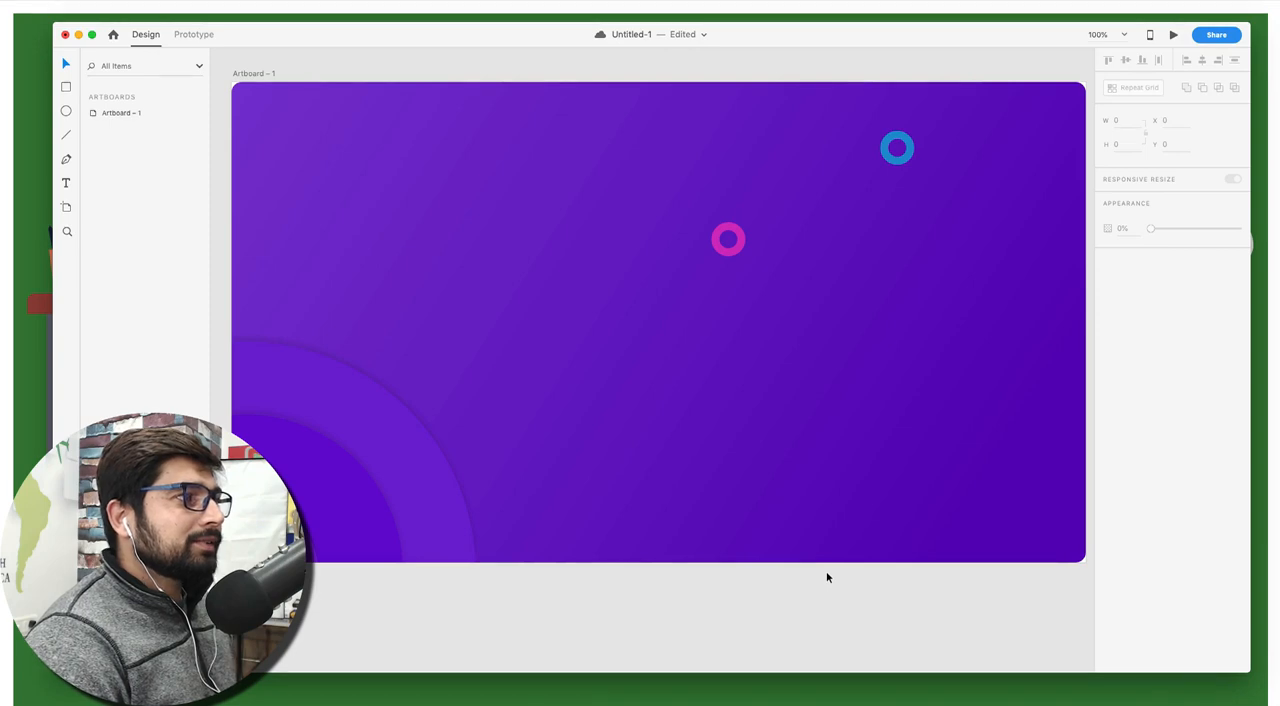
Lighten the blue ring's border colour to about #329EE5 and deselect the ring
left_click(884, 158)
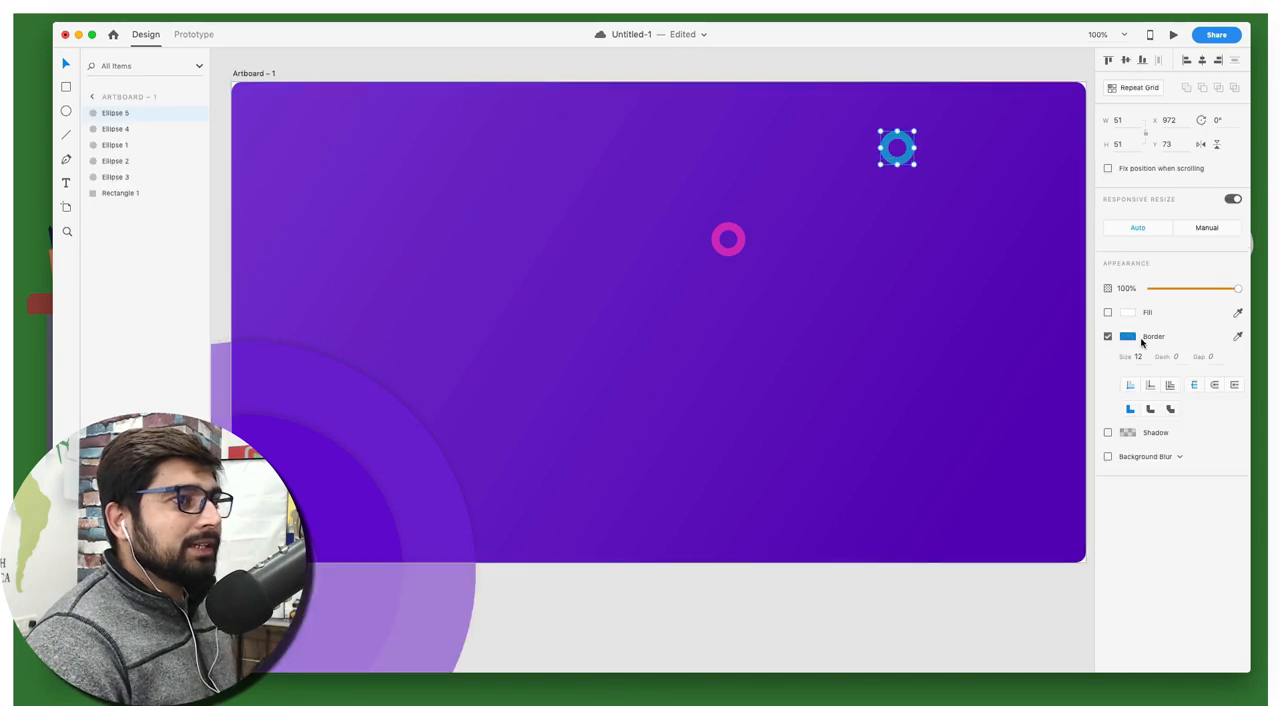
left_click(1129, 337)
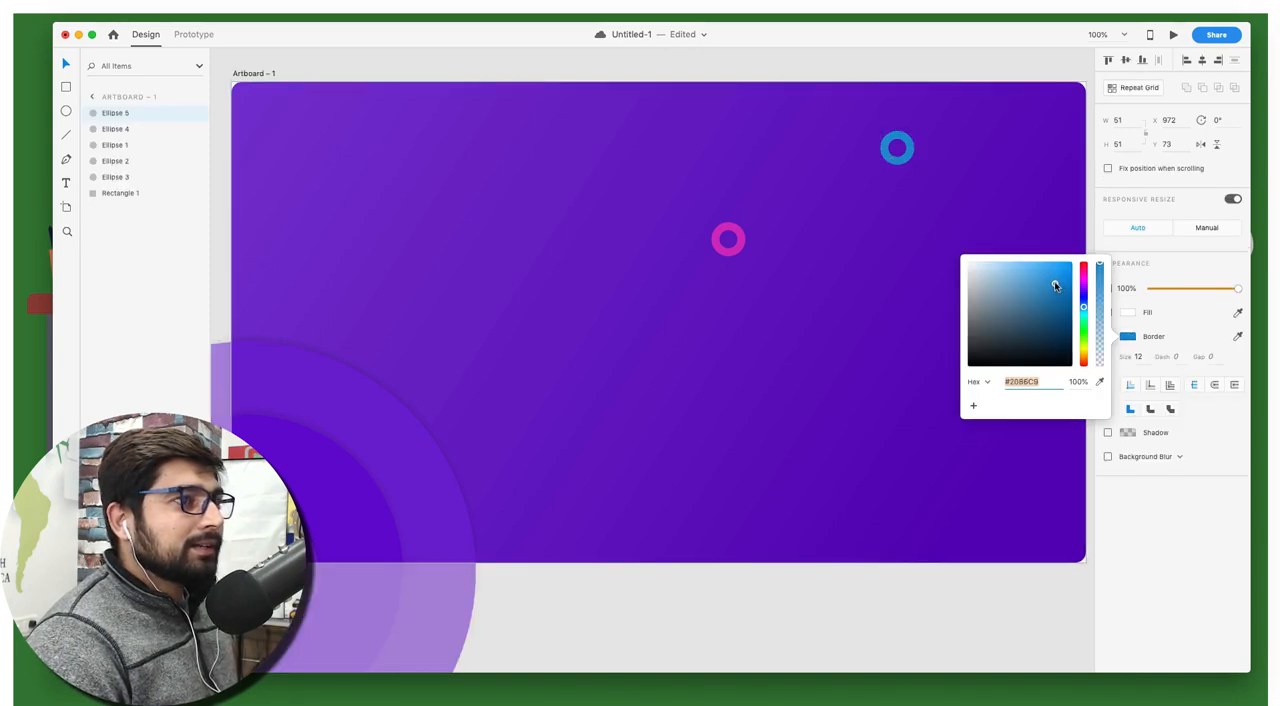
left_click_drag(1055, 287, 1047, 281)
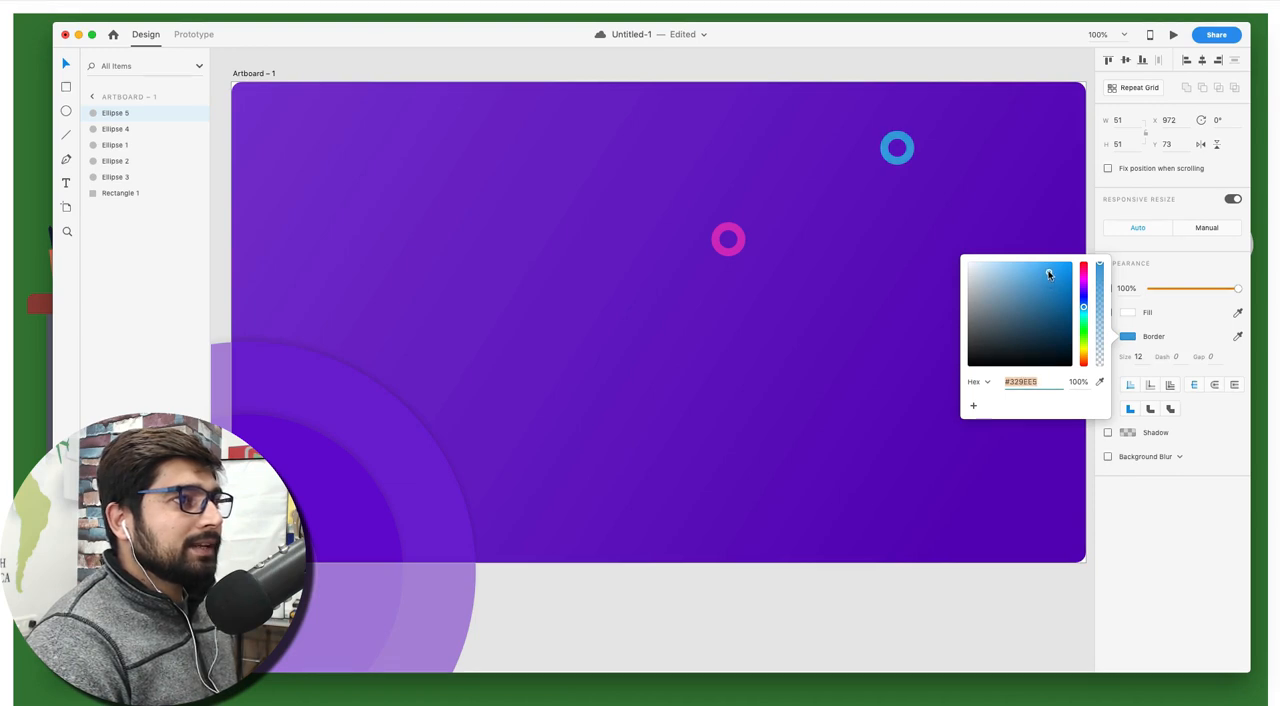
left_click(928, 71)
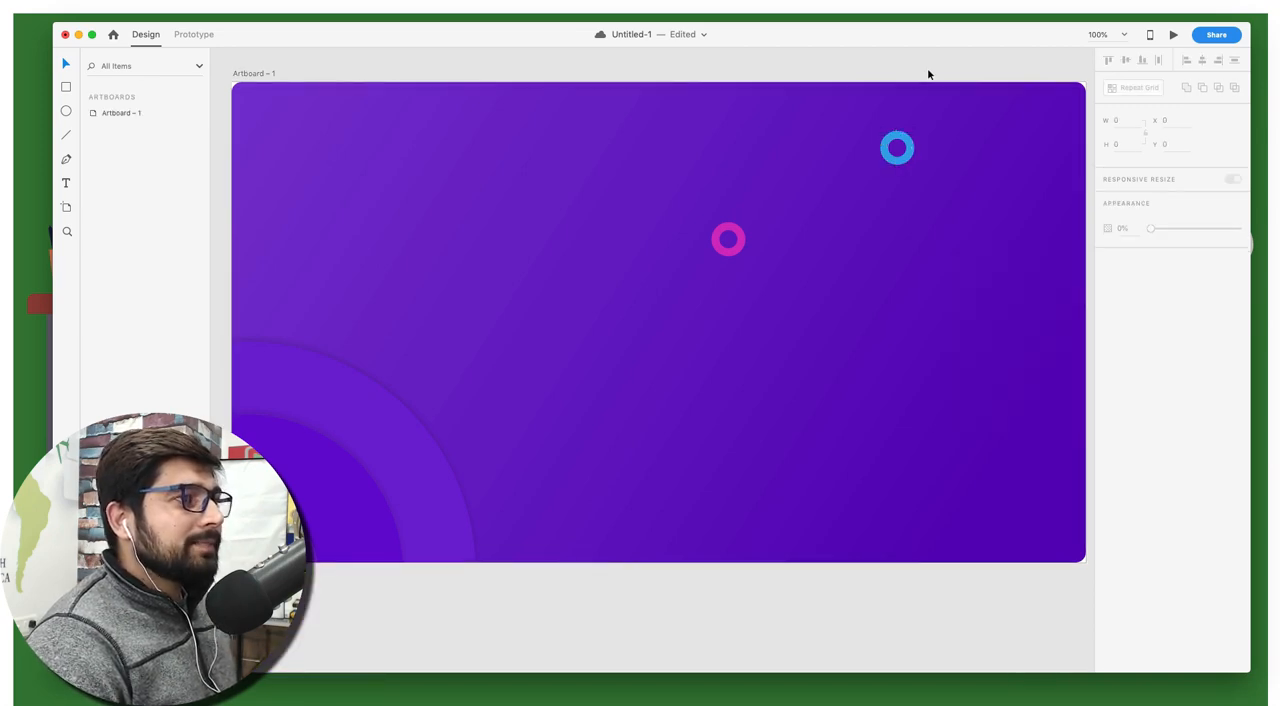
Draw a horizontal line about 167 long in the upper part of the artboard and set its border size to 10
scroll(928, 74, "up", 2)
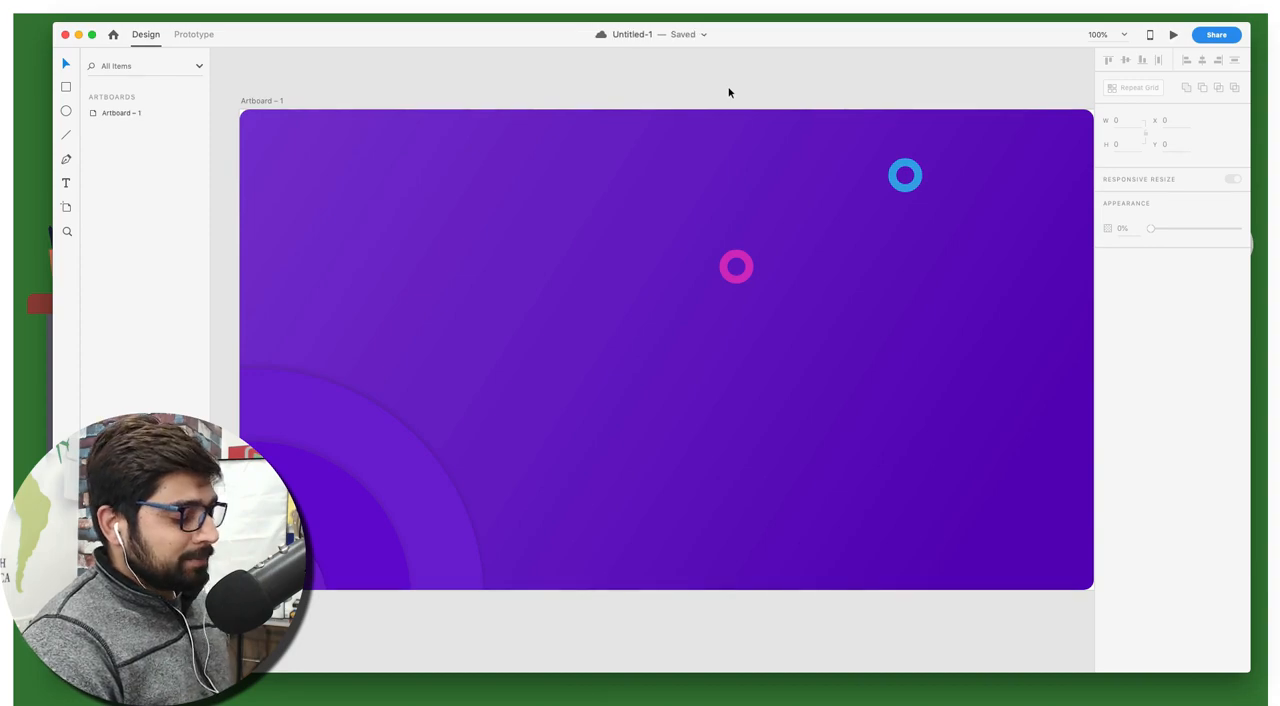
key("l")
left_click_drag(512, 186, 622, 186)
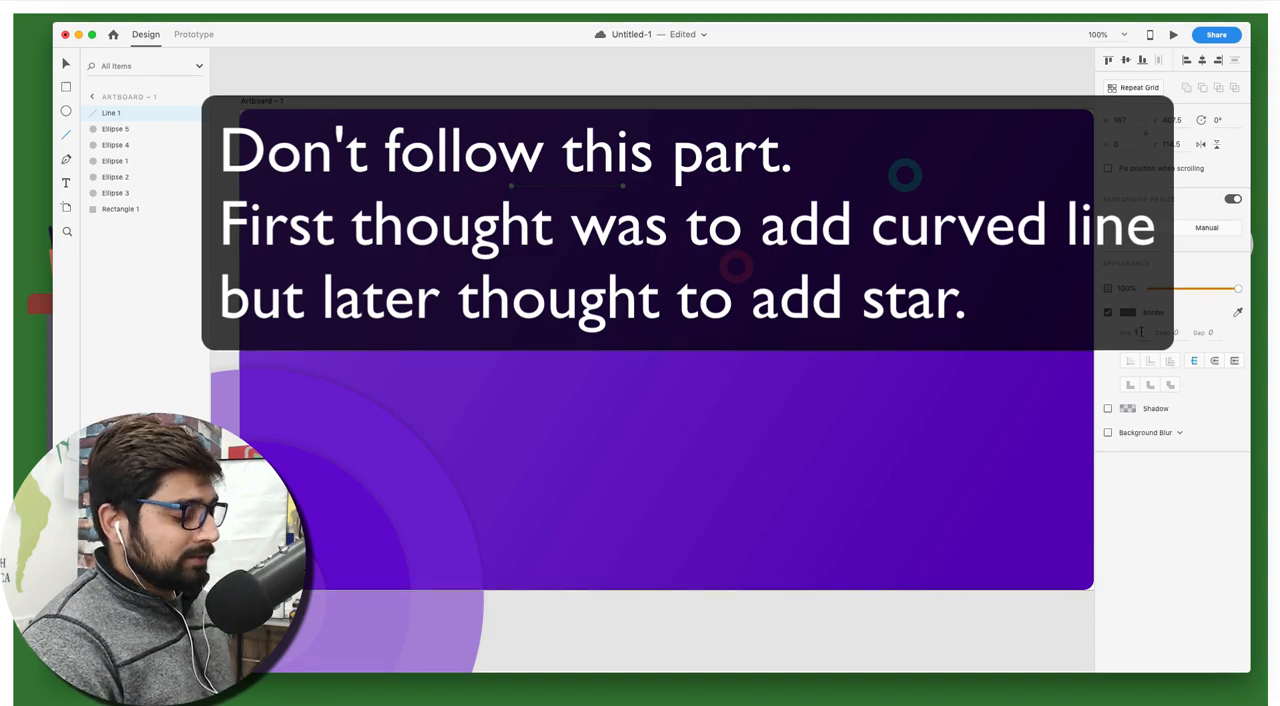
left_click(1139, 332)
type("0")
key("Return")
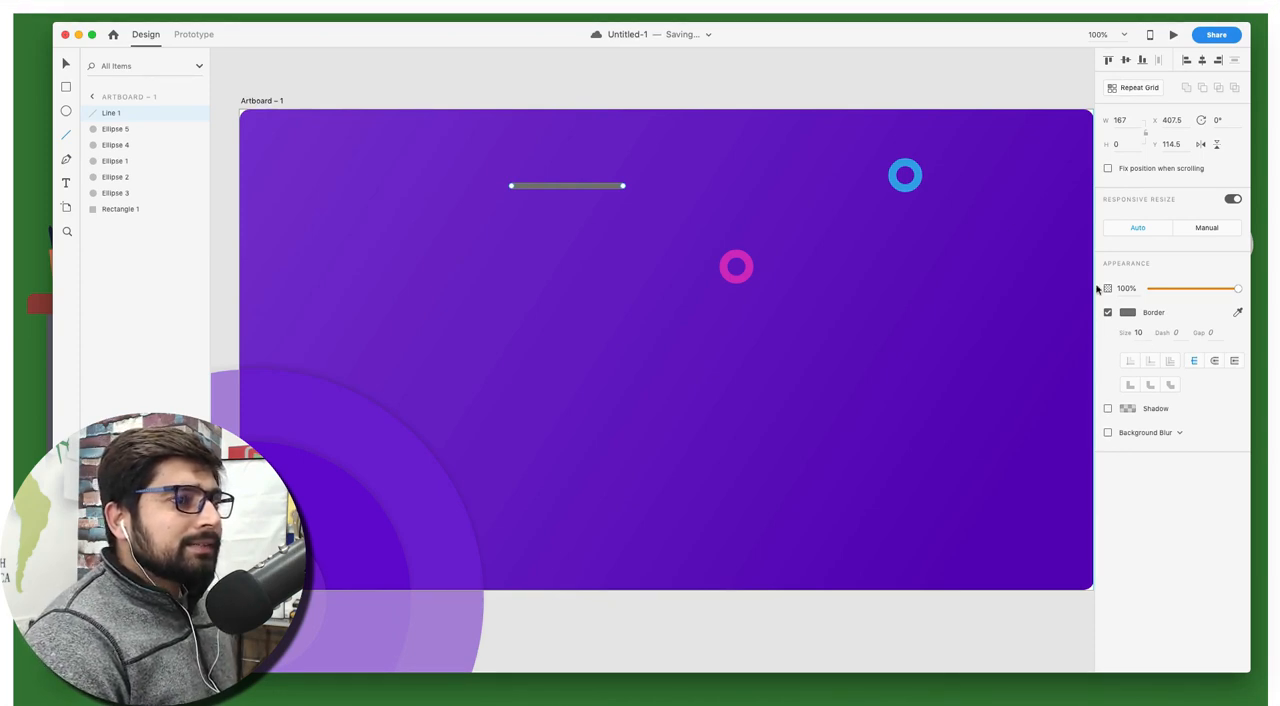
Delete the thick grey line from the artboard
key("super+z")
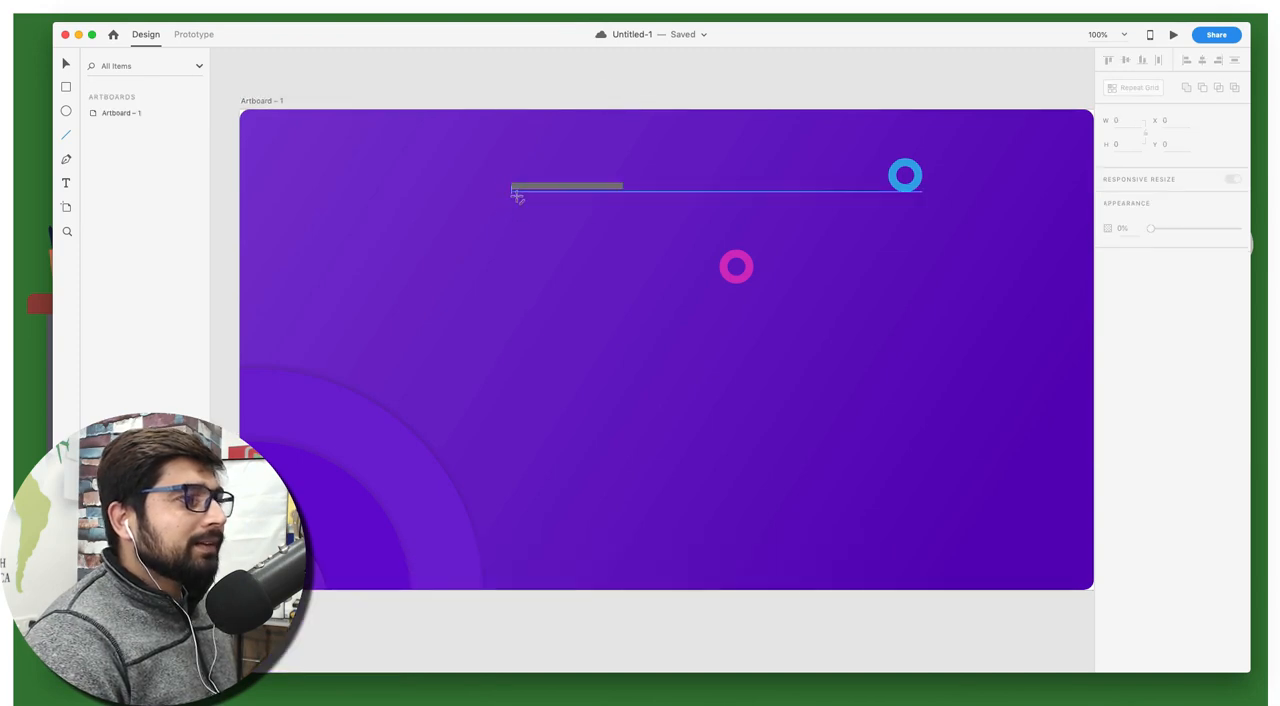
key("v")
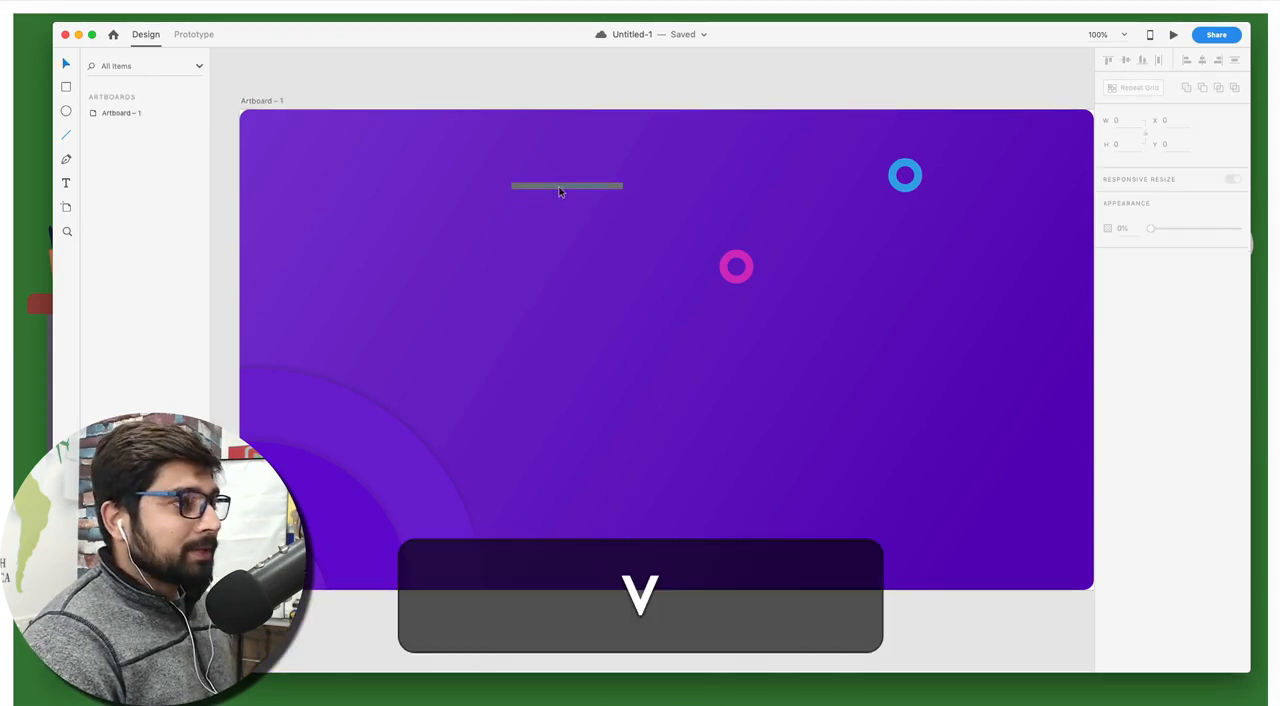
left_click(566, 187)
key("BackSpace")
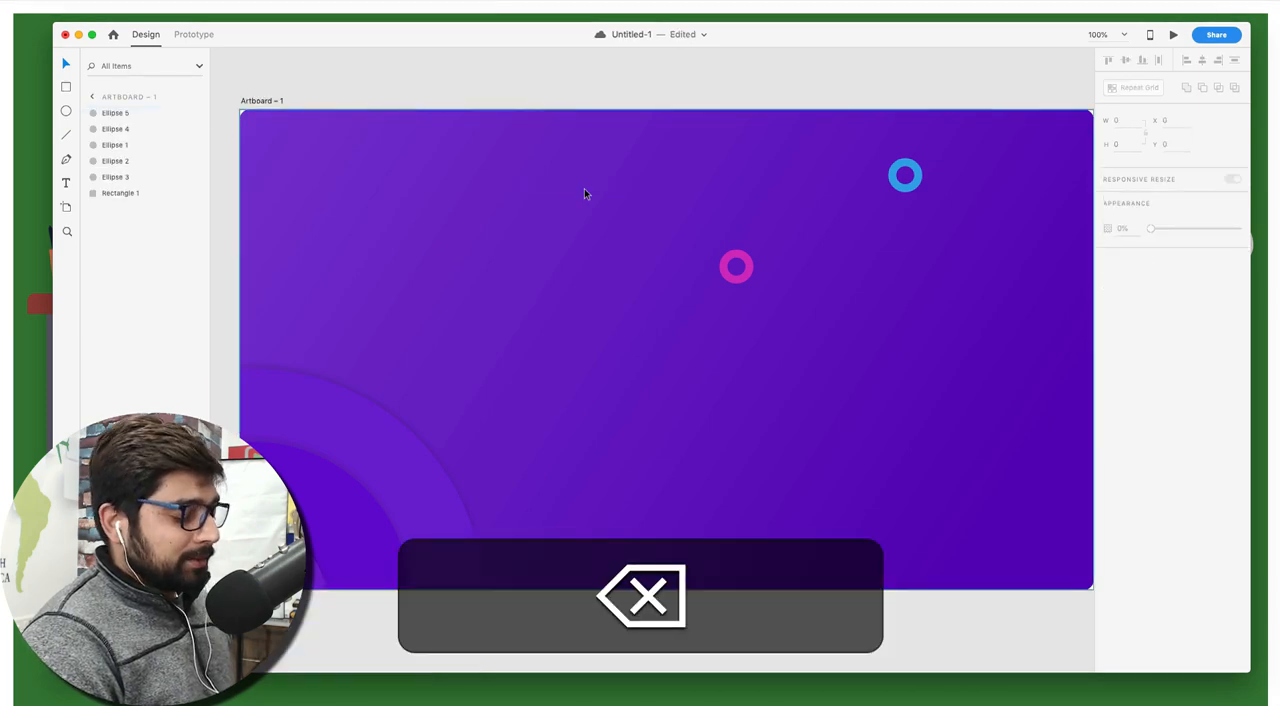
Draw a thin rectangle about 107 by 9 in the upper part of the artboard, trying corner radius 10 and settling on 20
key("r")
left_click_drag(552, 180, 626, 187)
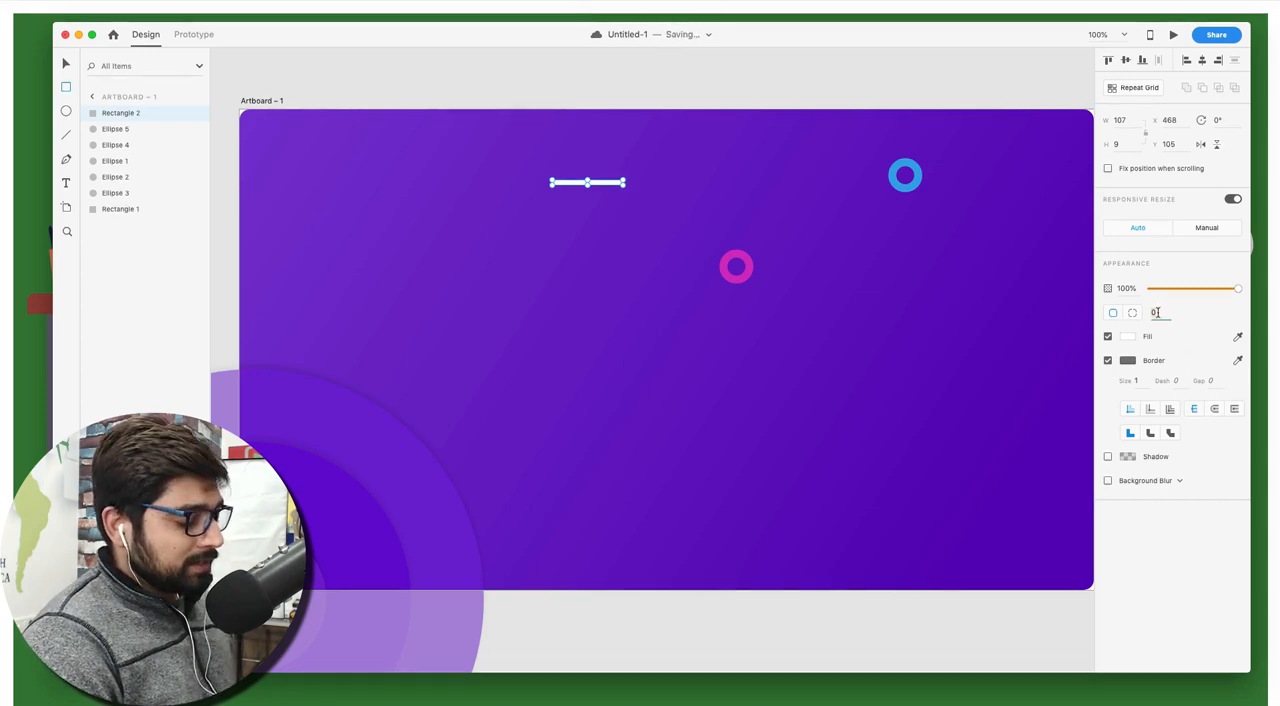
type("10")
key("Return")
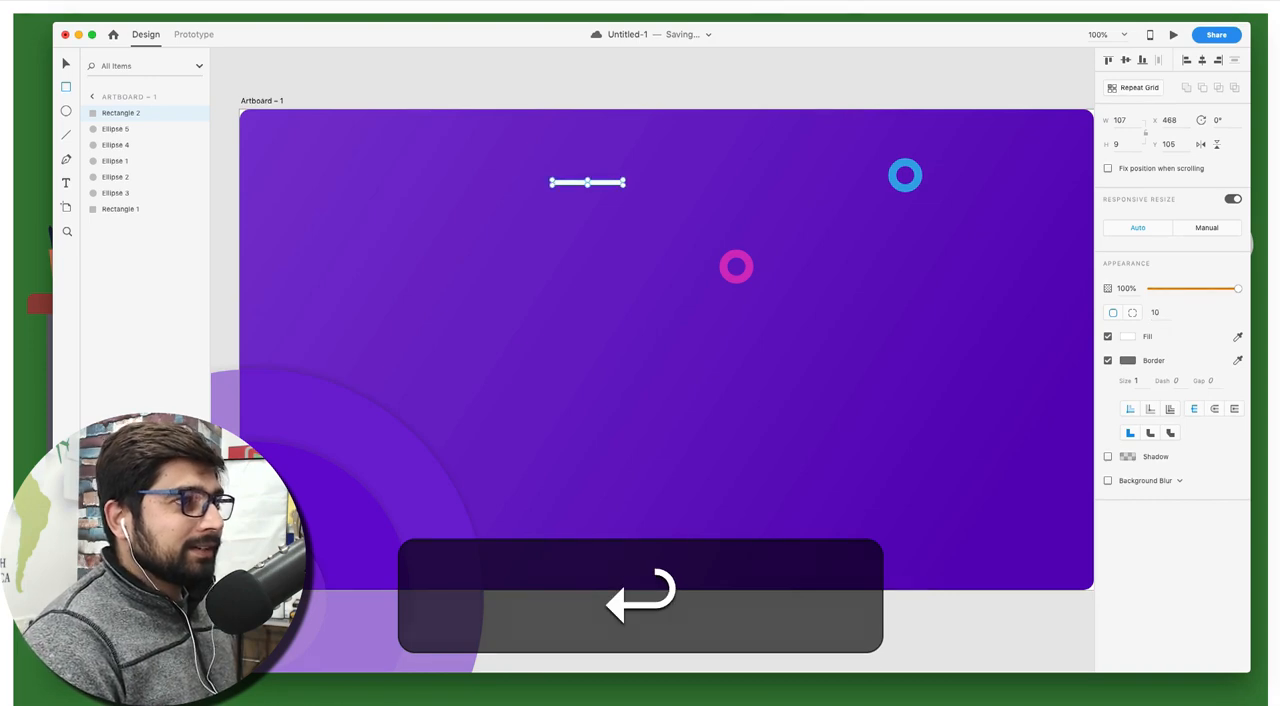
left_click(1166, 310)
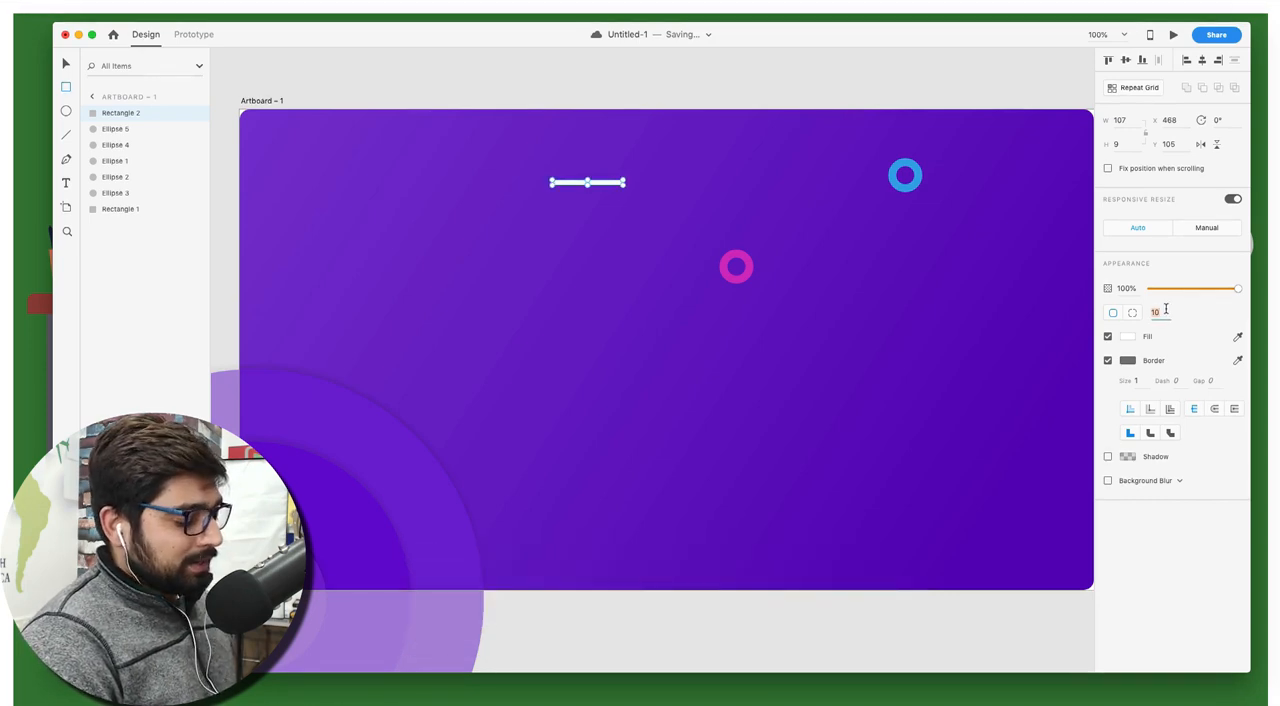
type("20")
key("Return")
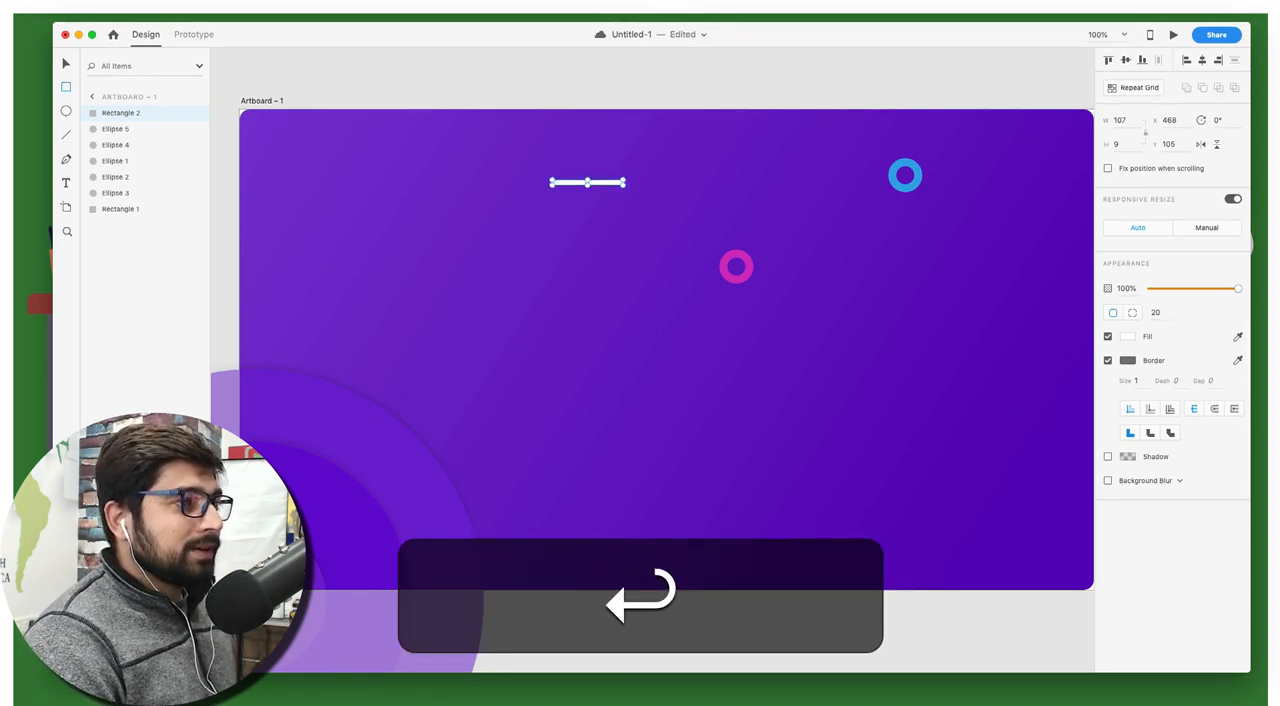
Turn off the thin bar's border and fill it with the pink ring's colour #CC26B9
key("super")
key("super+equal")
key("super+equal")
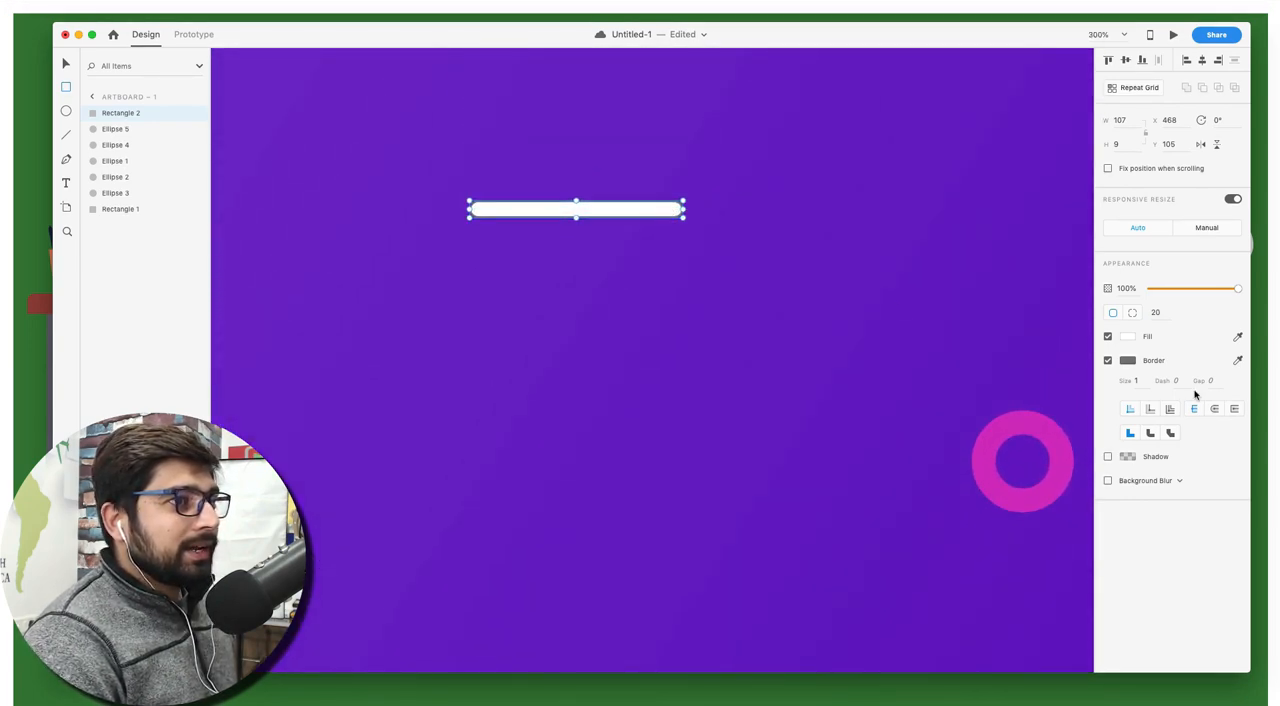
left_click(1108, 361)
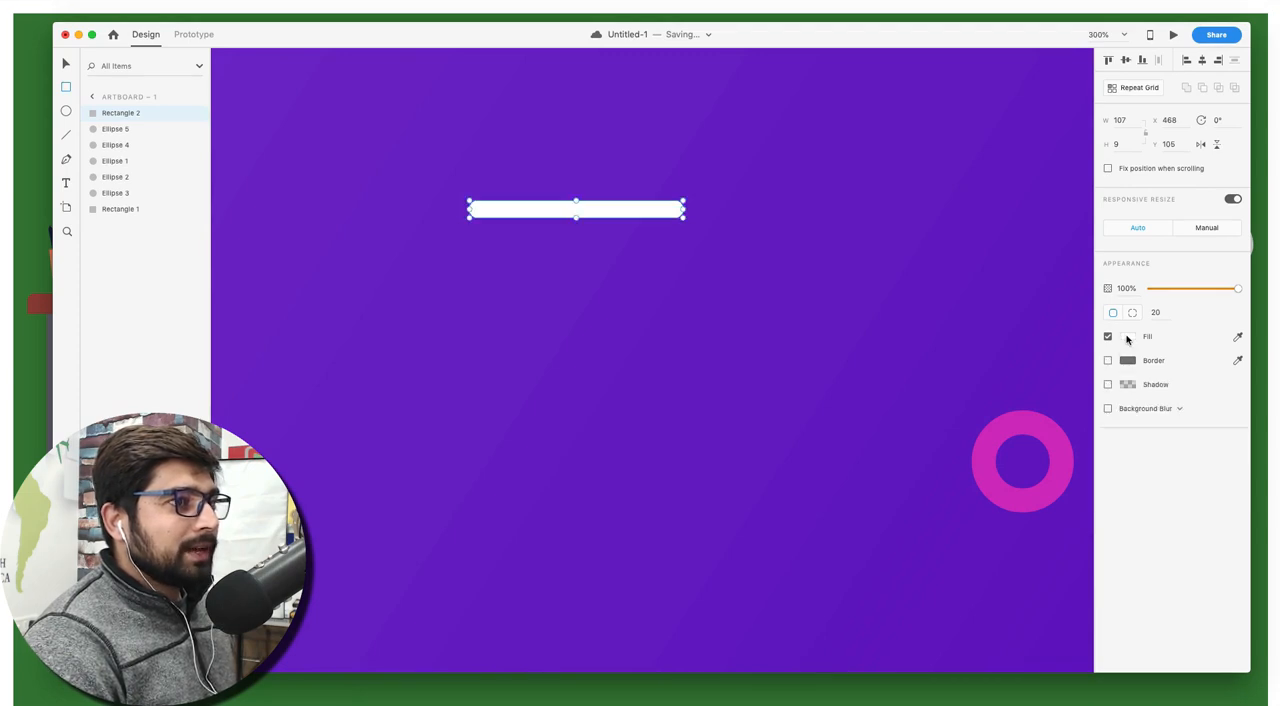
left_click(1129, 337)
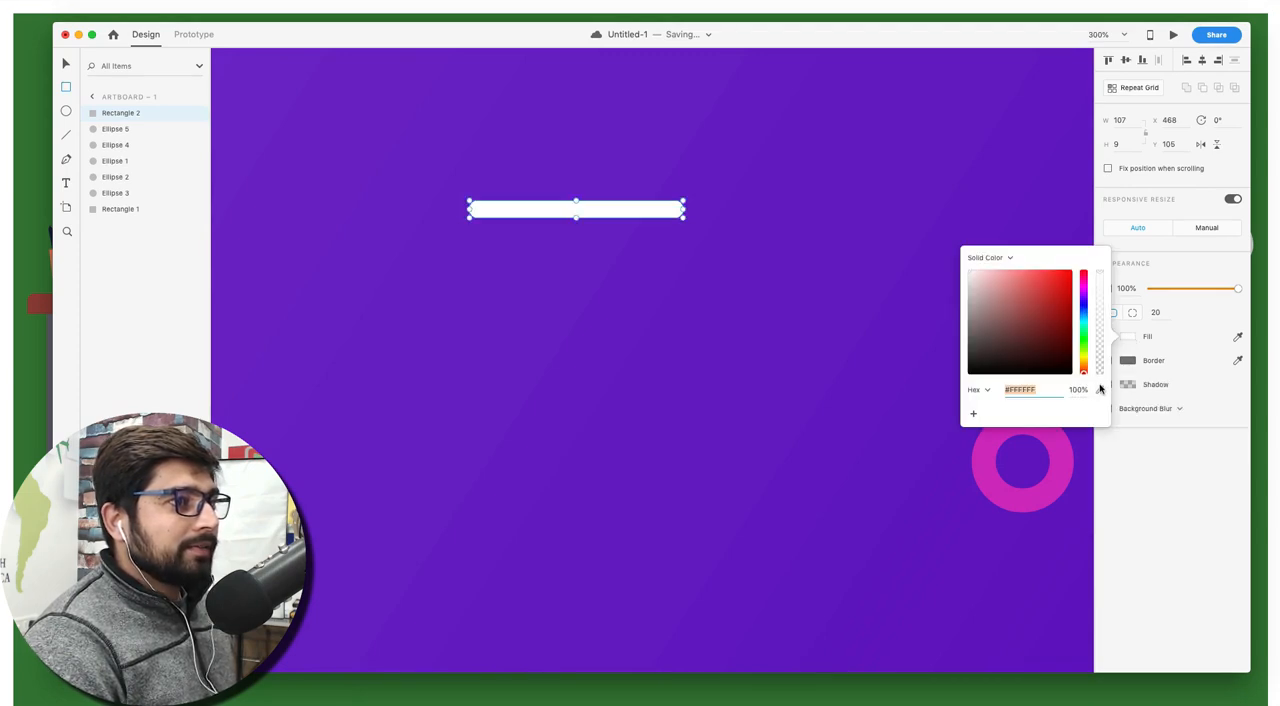
left_click(1100, 389)
left_click(1050, 447)
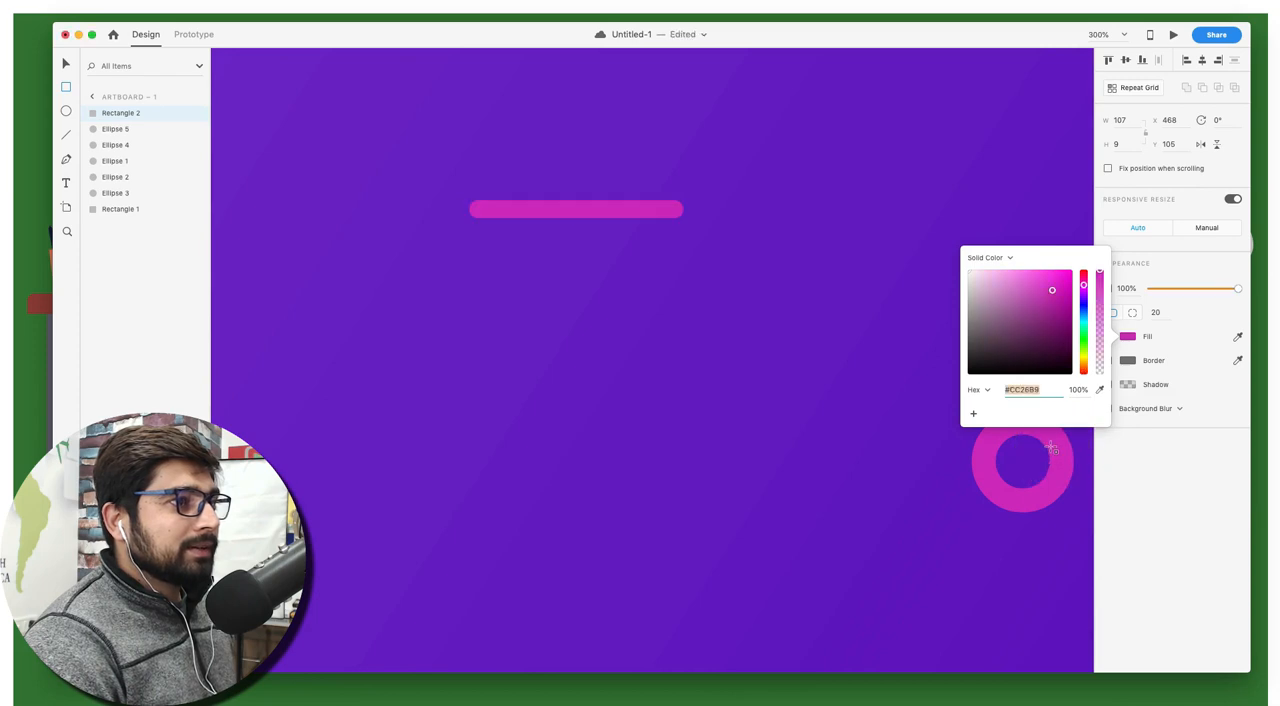
key("super+minus")
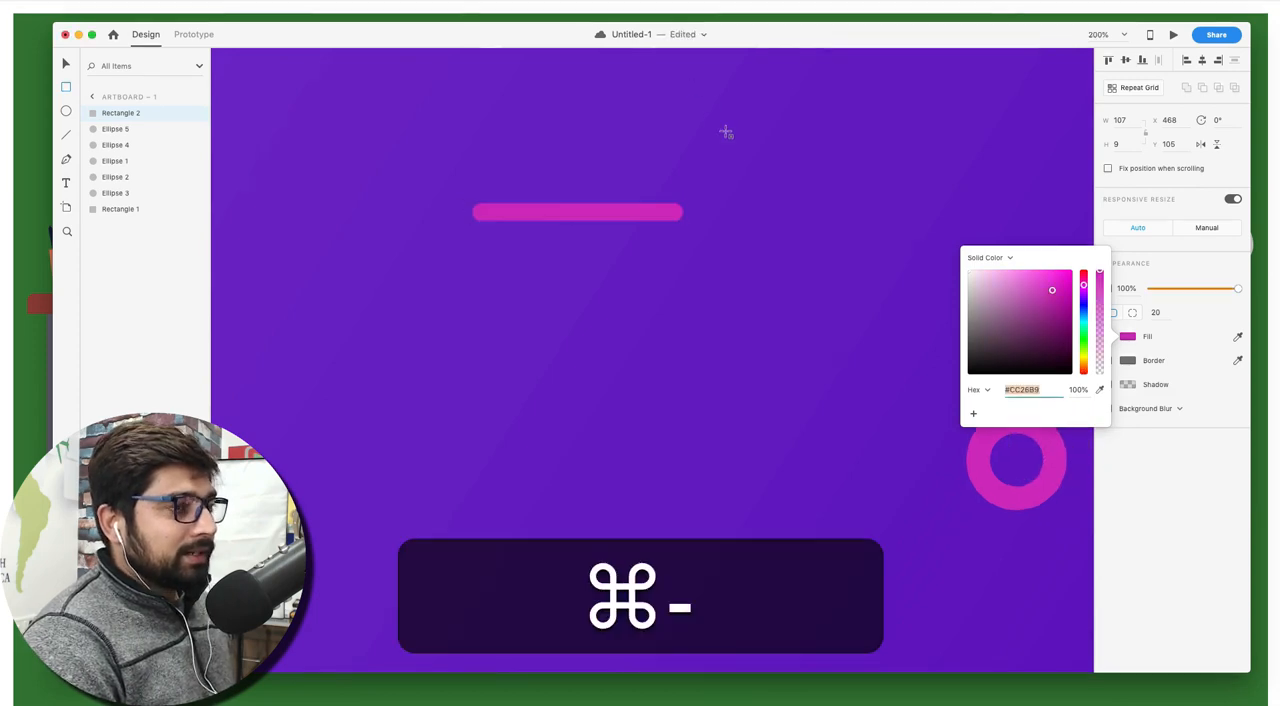
key("super+minus")
type("v")
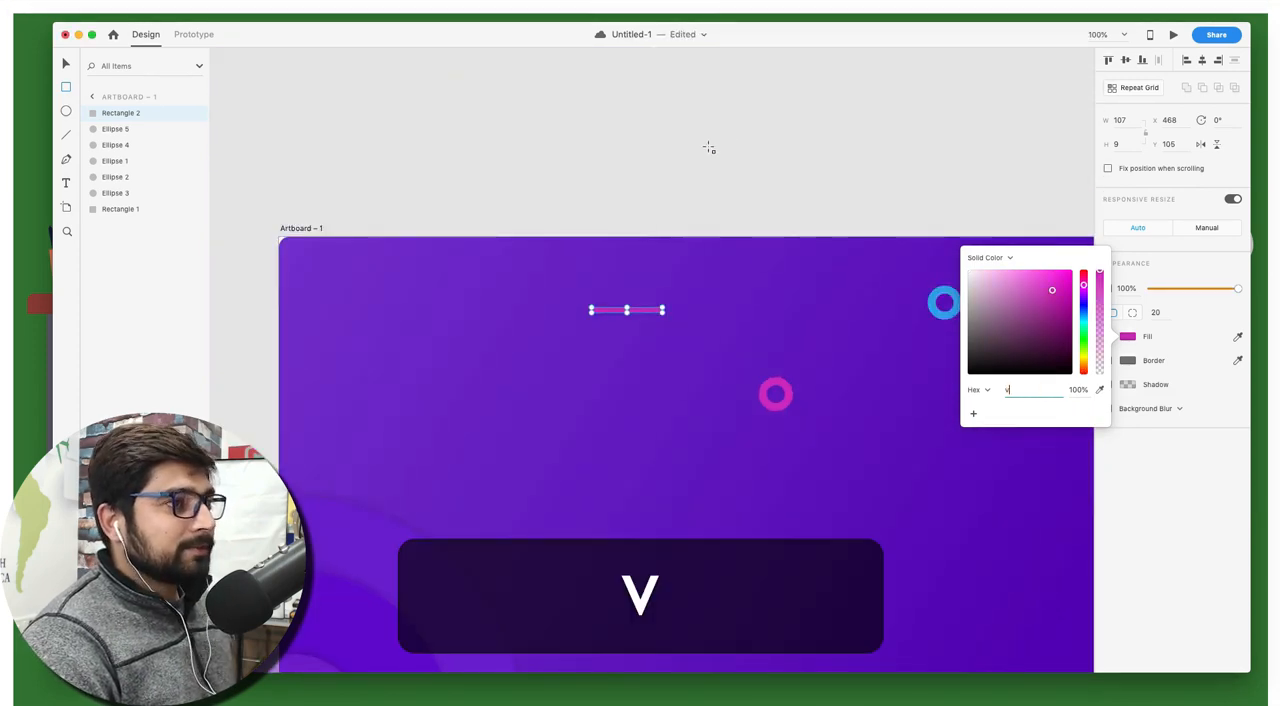
key("super+z")
key("Escape")
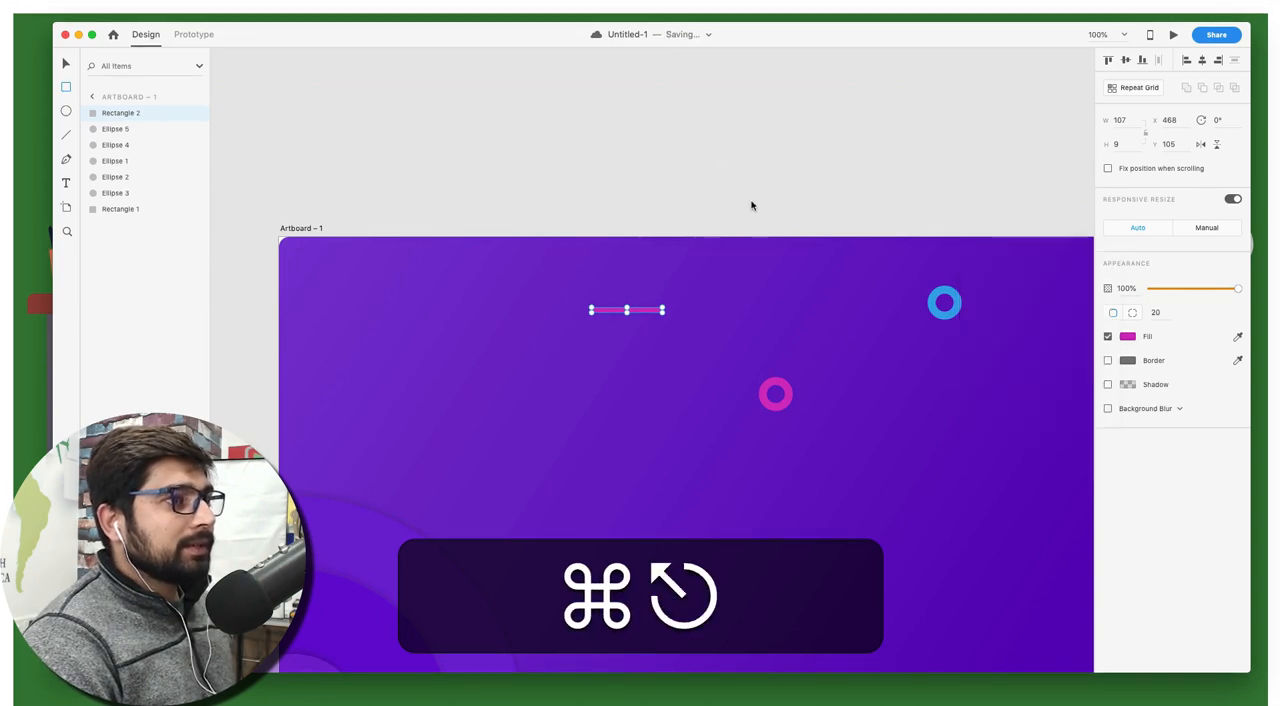
Edit the pink bar's path, adding two anchor points near its left end, raising them and making the upper one a curve point
key("v")
scroll(738, 277, "down", 2)
scroll(738, 277, "right", 2)
scroll(738, 277, "down", 2)
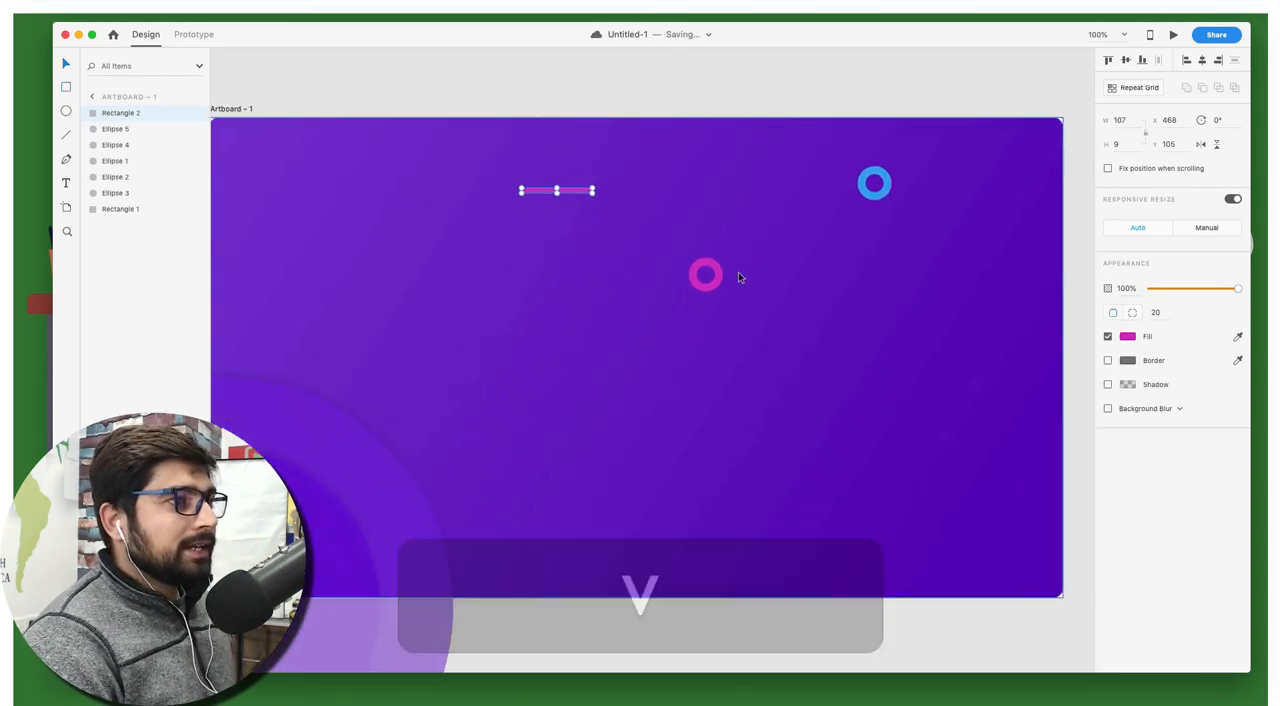
scroll(738, 277, "up", 1)
scroll(738, 277, "left", 1)
left_click(653, 256)
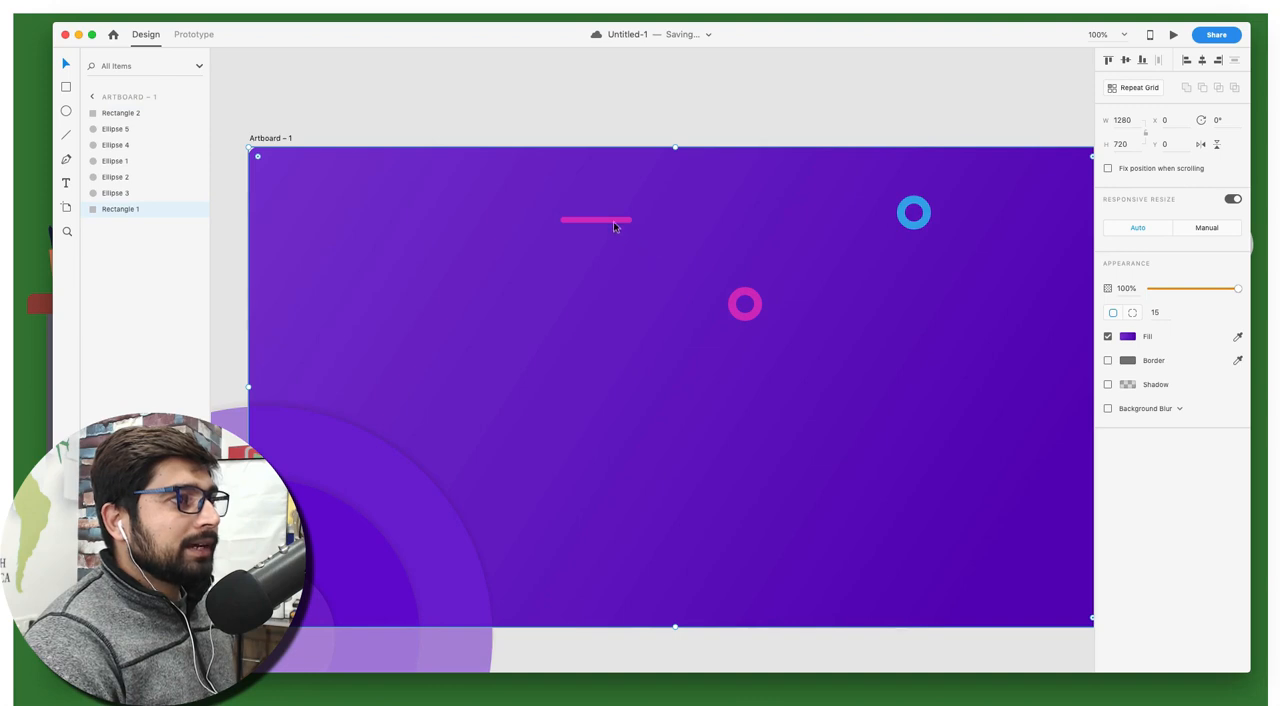
left_click(614, 221)
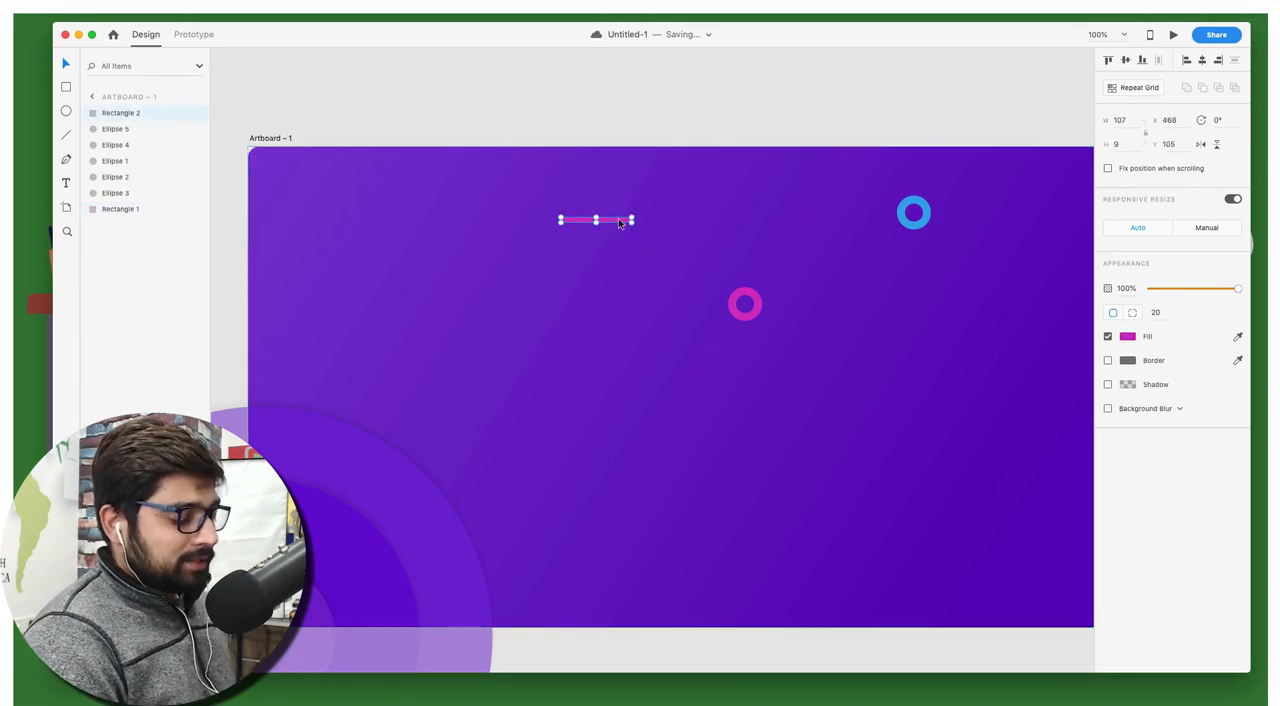
key("super+equal")
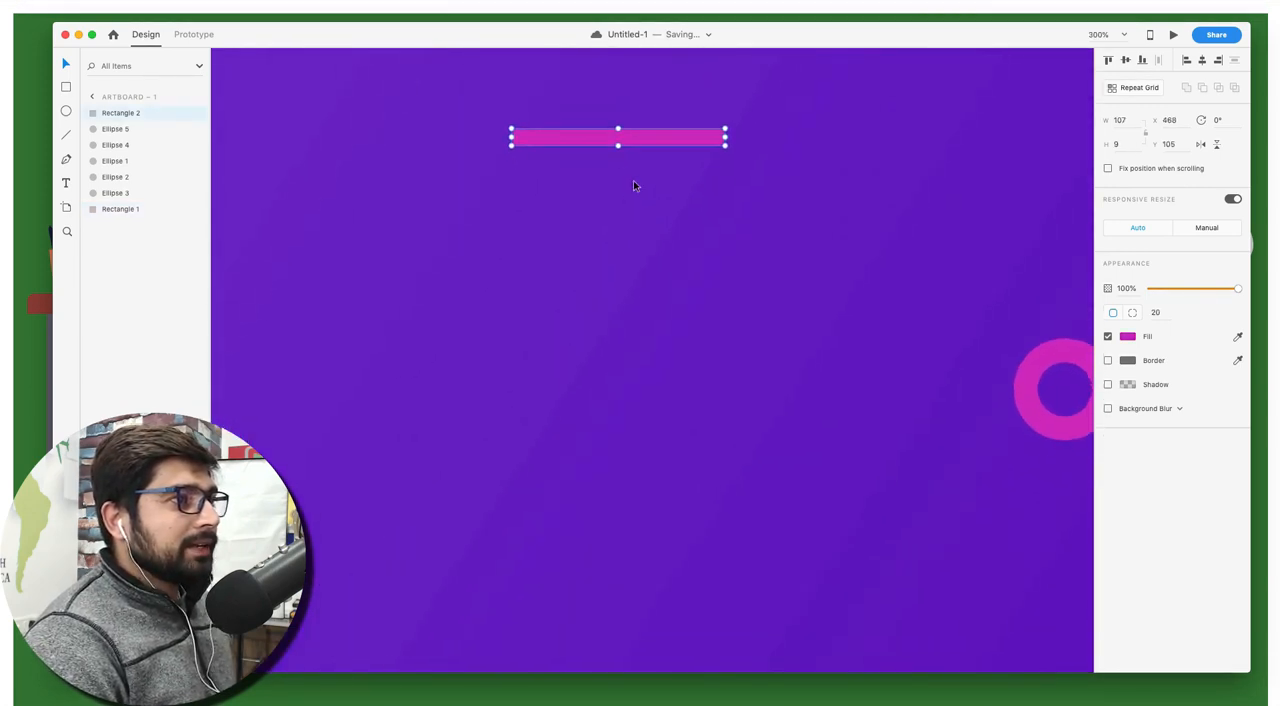
scroll(633, 181, "up", 1)
double_click(647, 143)
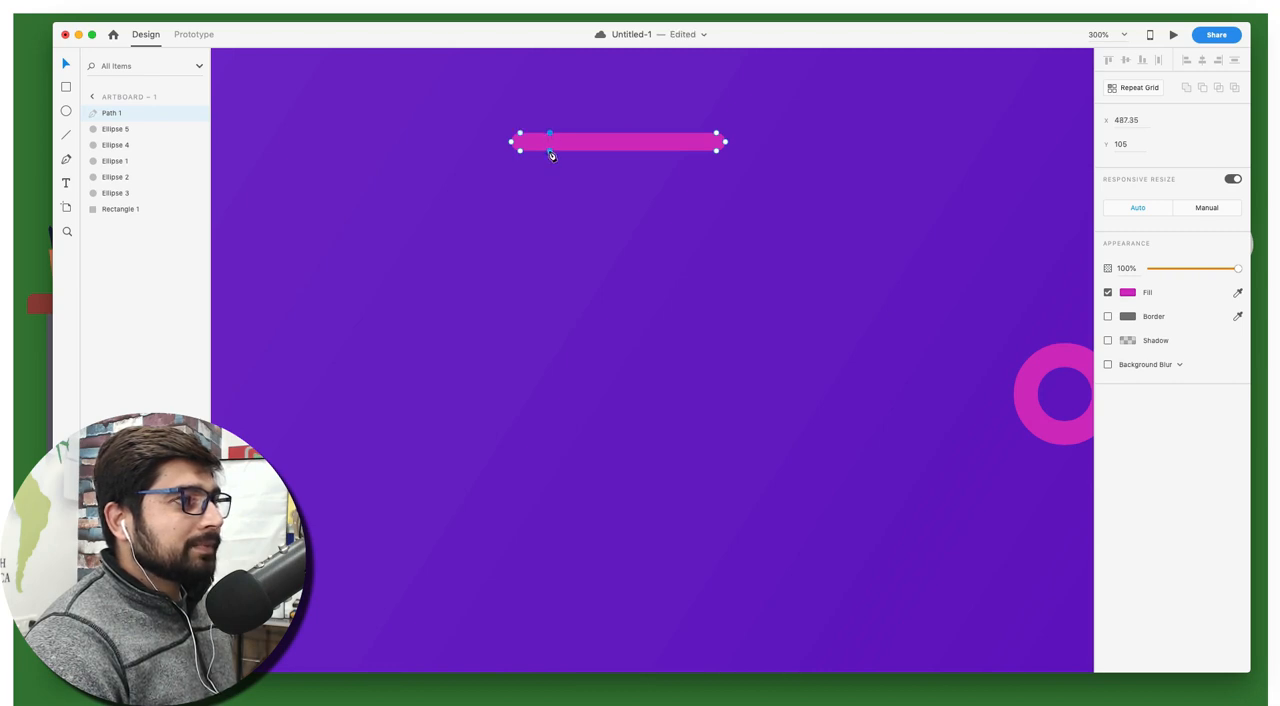
mouse_move(550, 140)
left_mouse_down()
mouse_move(550, 117)
mouse_move(555, 134)
left_mouse_up()
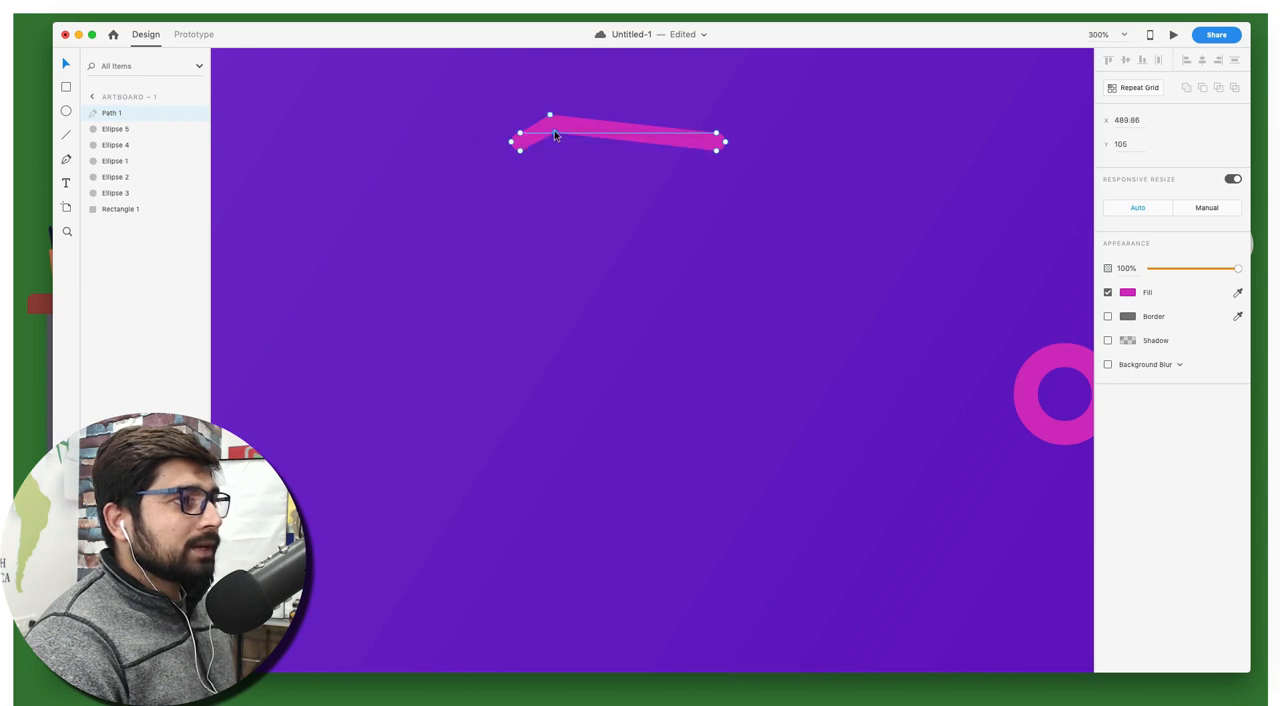
double_click(551, 116)
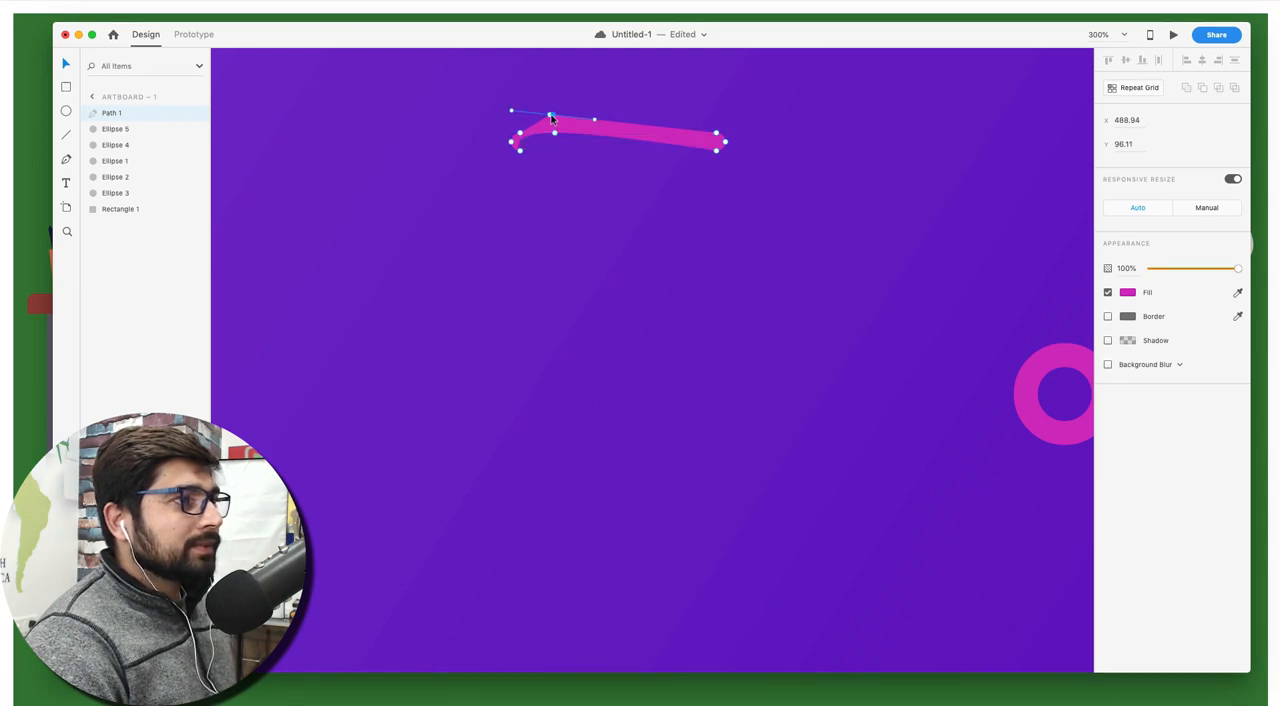
Delete the bent pink bar from the artboard
left_click(619, 177)
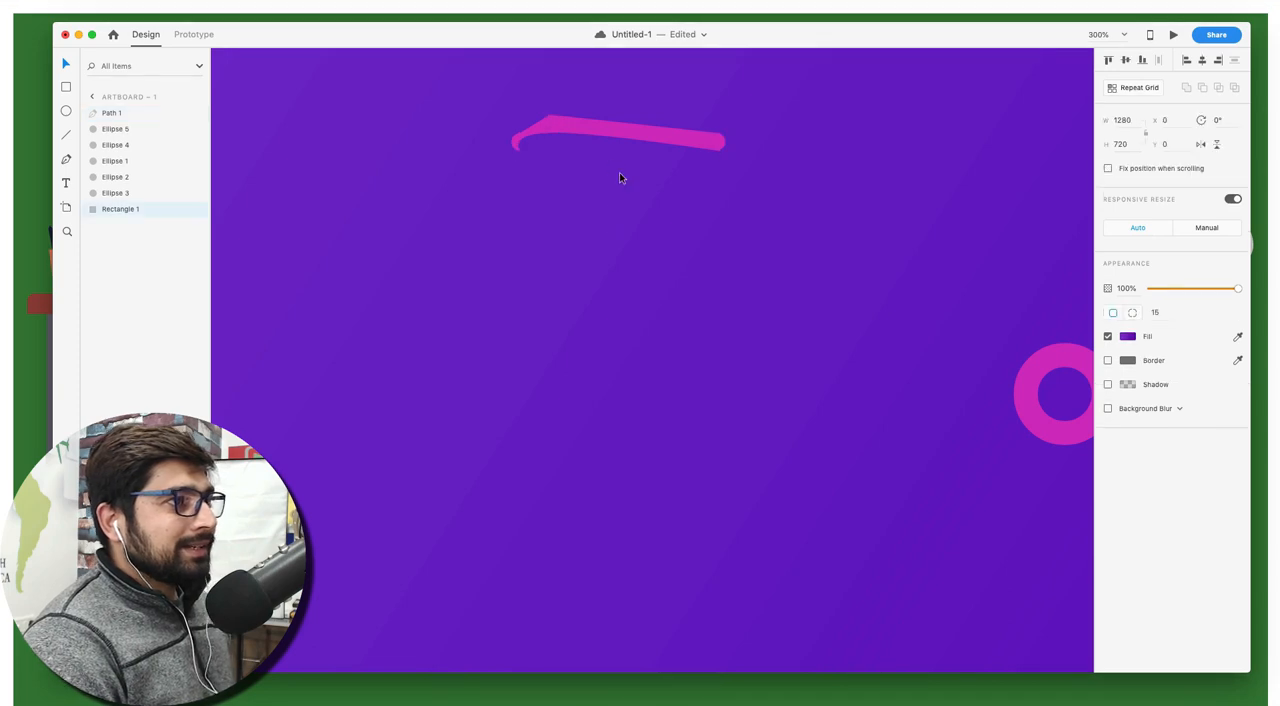
left_click(662, 140)
key("BackSpace")
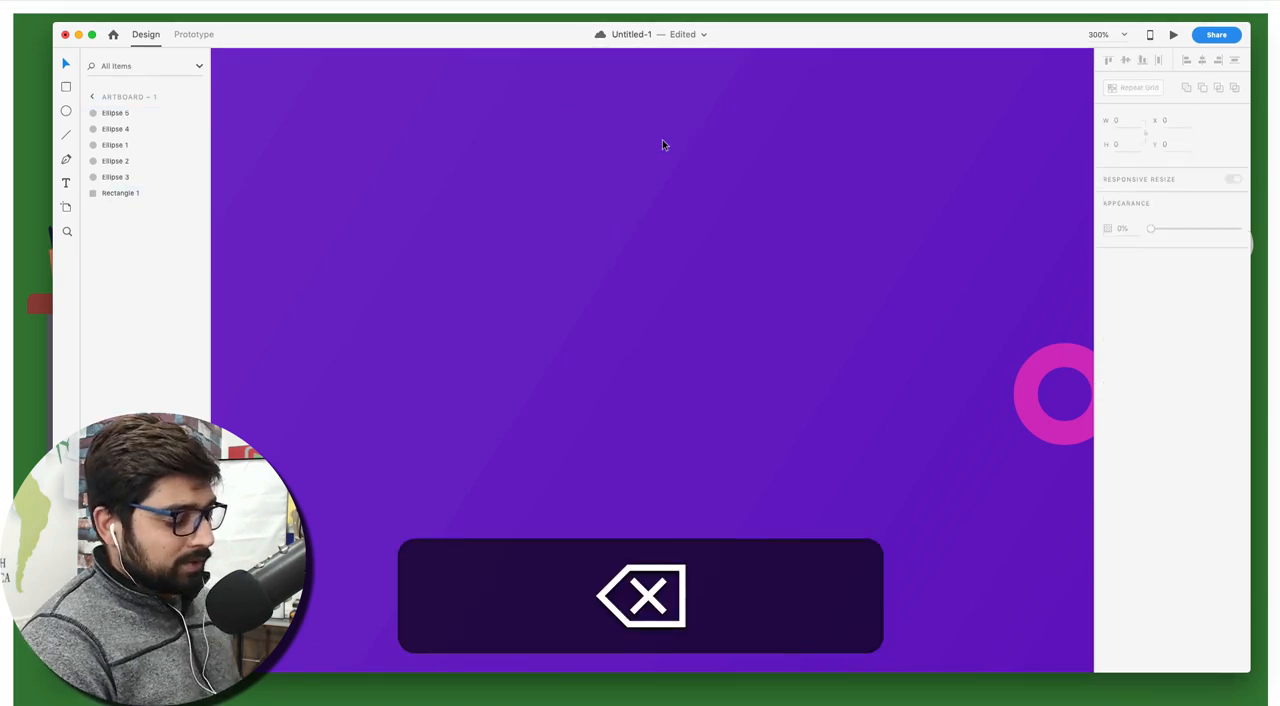
Draw a nearly horizontal line about 83 wide in the artboard's upper part, trying border size 10 and settling on 5
key("p")
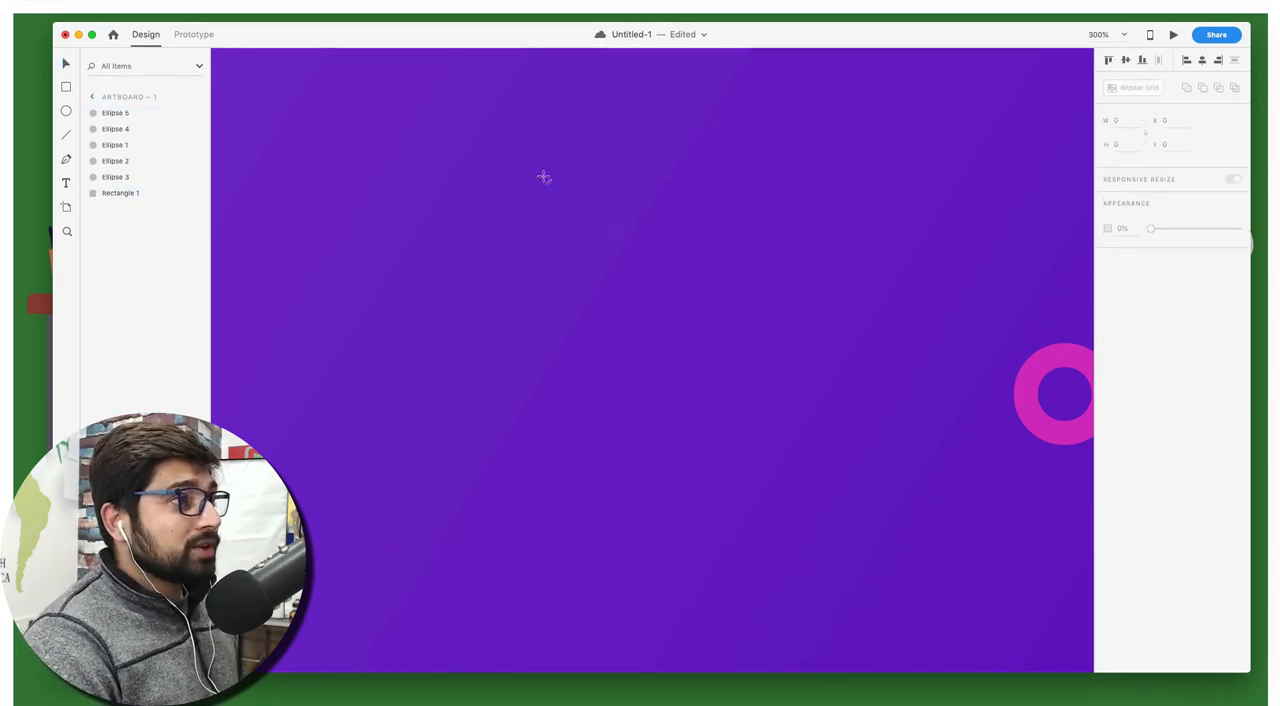
mouse_move(476, 170)
left_mouse_down()
mouse_move(698, 176)
mouse_move(642, 166)
left_mouse_up()
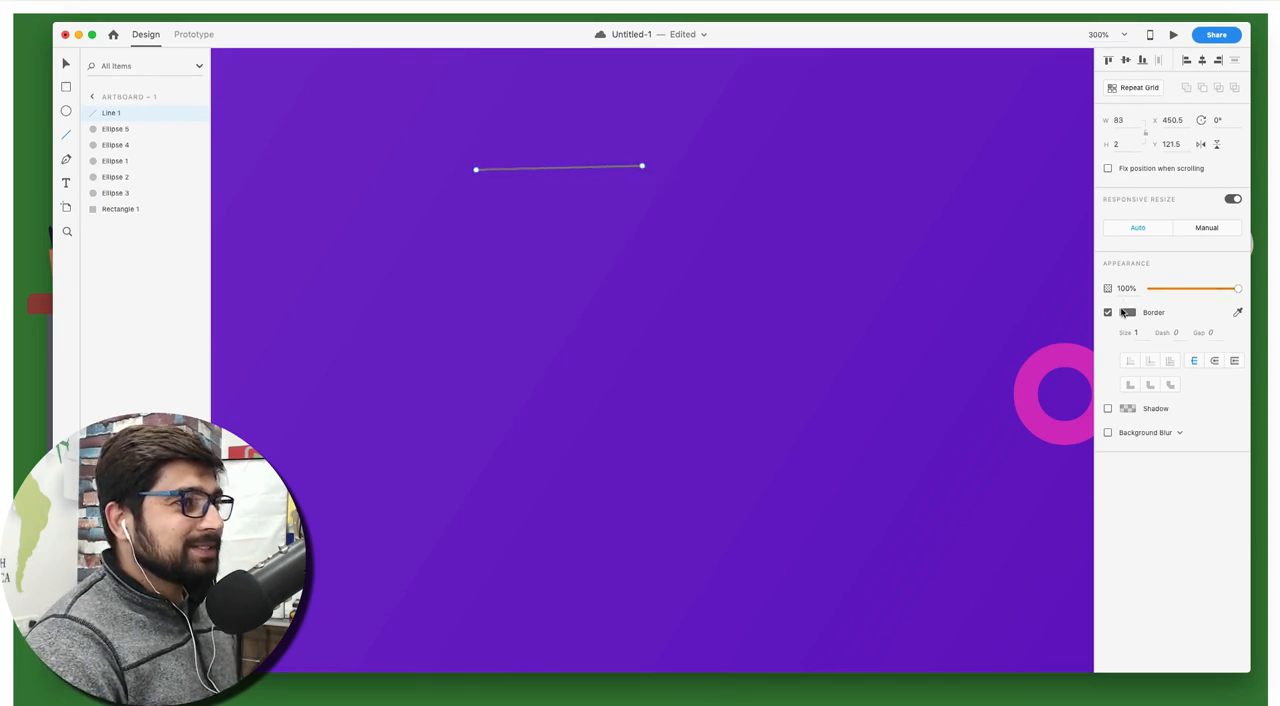
left_click(1139, 333)
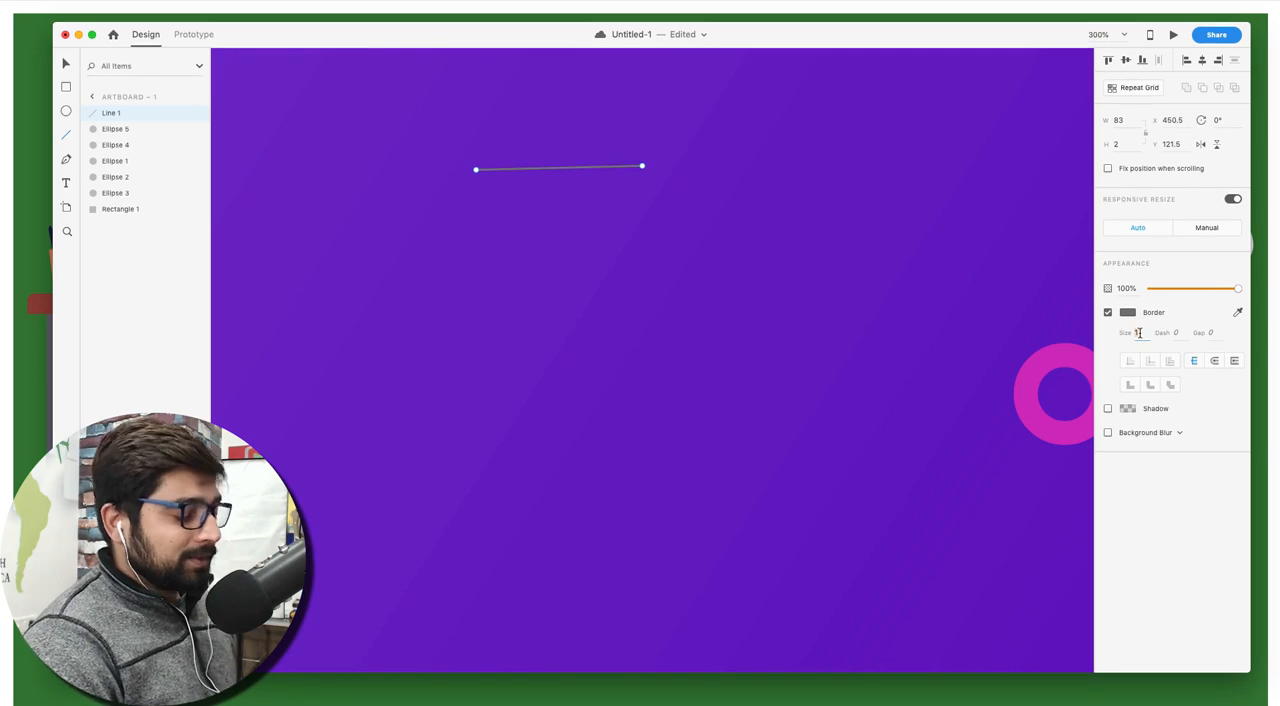
type("10")
key("Return")
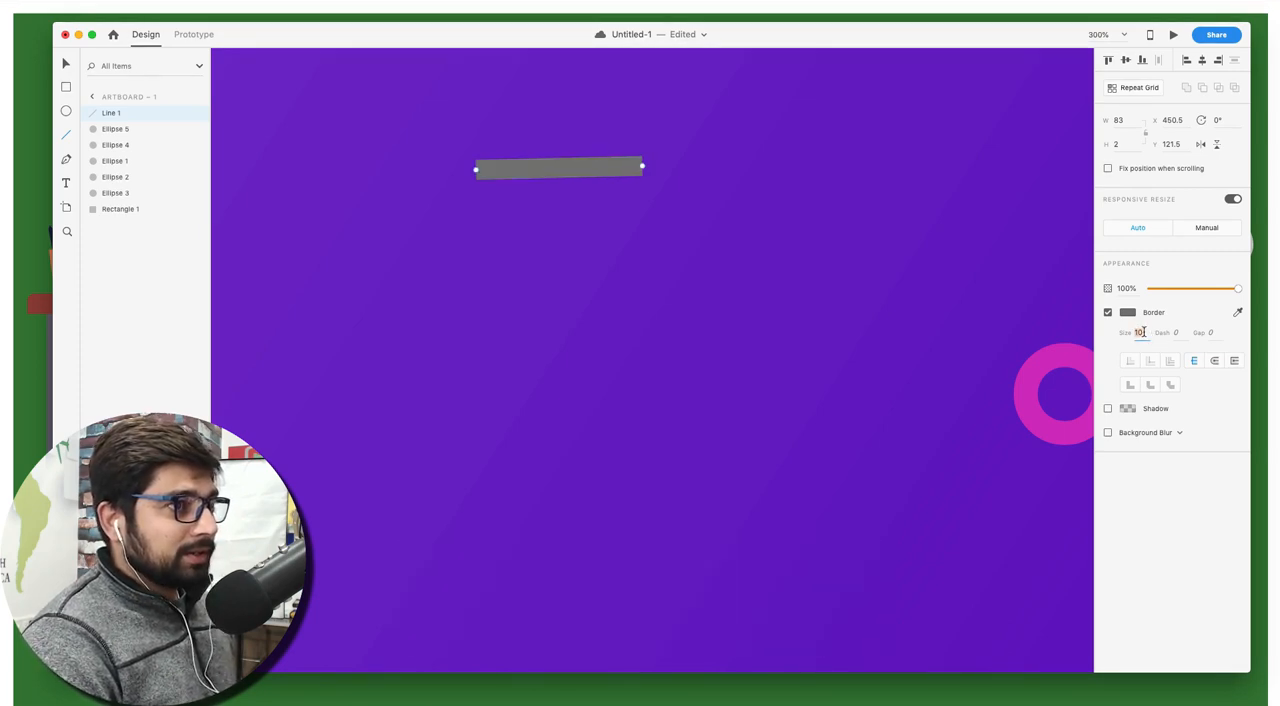
type("5")
key("Return")
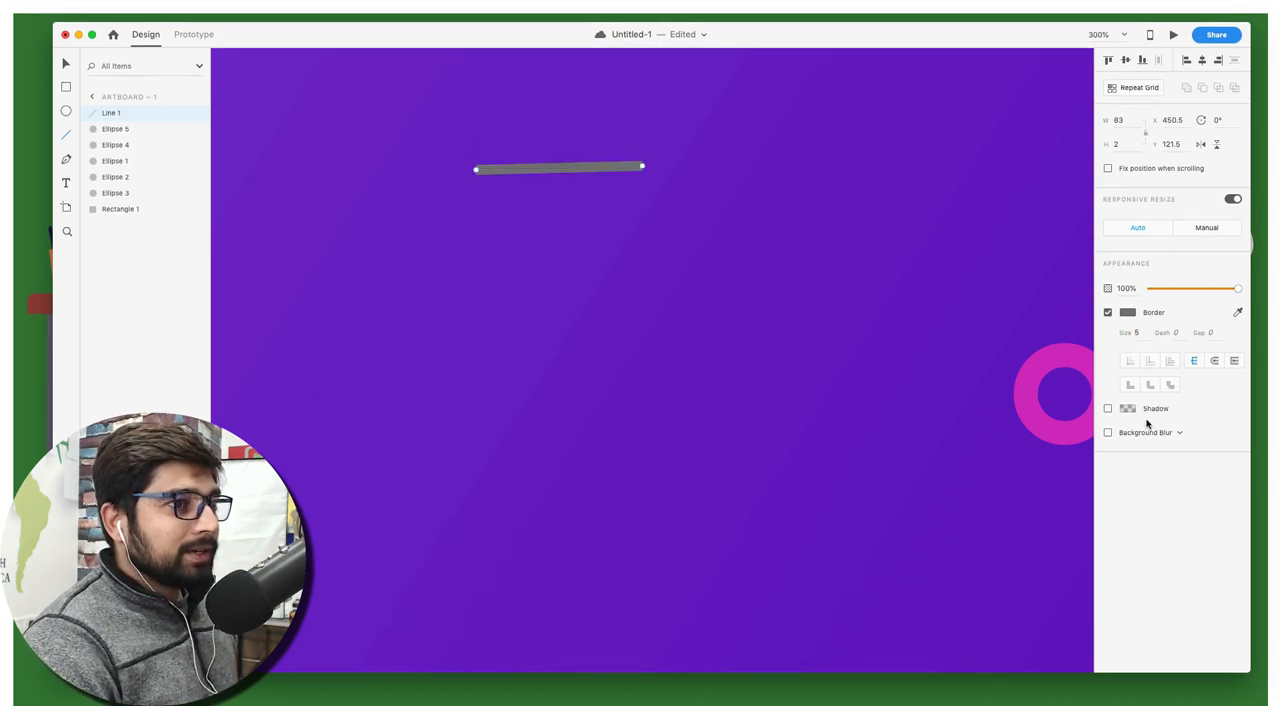
Set the line's border colour to the pink ring's #CC26B9 by sampling it
left_click(1128, 313)
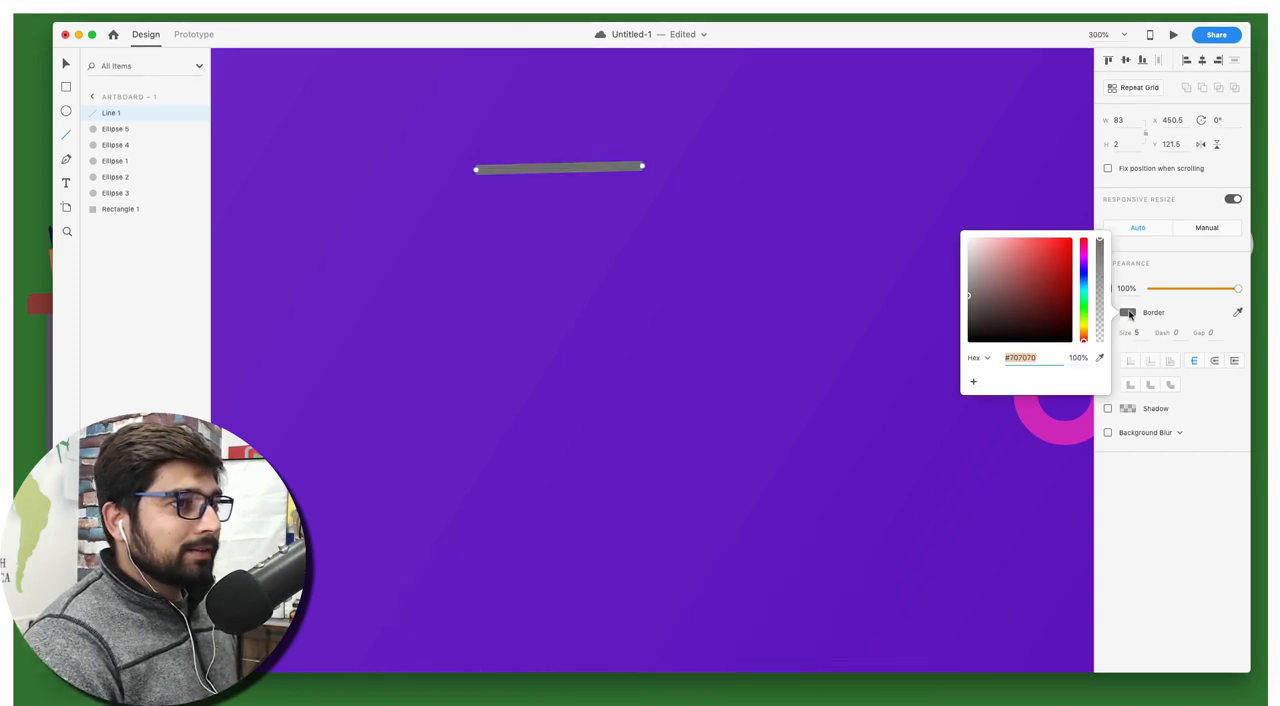
left_click(1099, 357)
left_click(1040, 408)
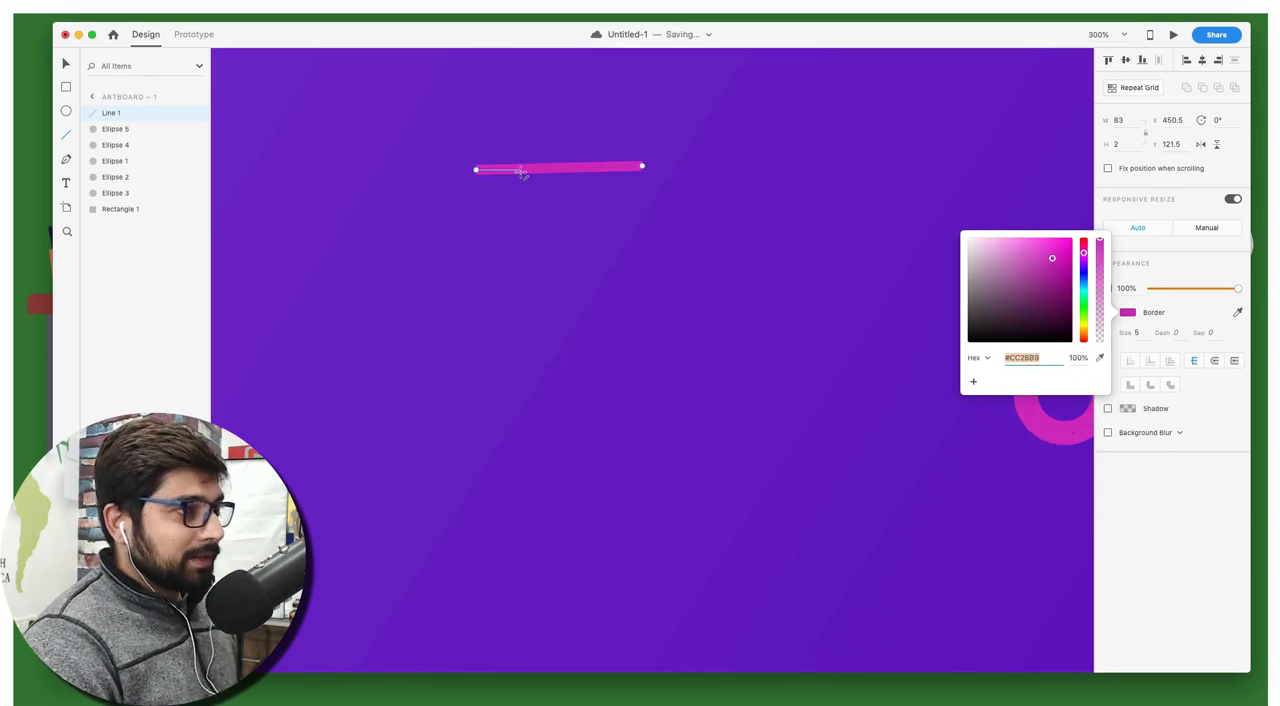
type("v")
key("Escape")
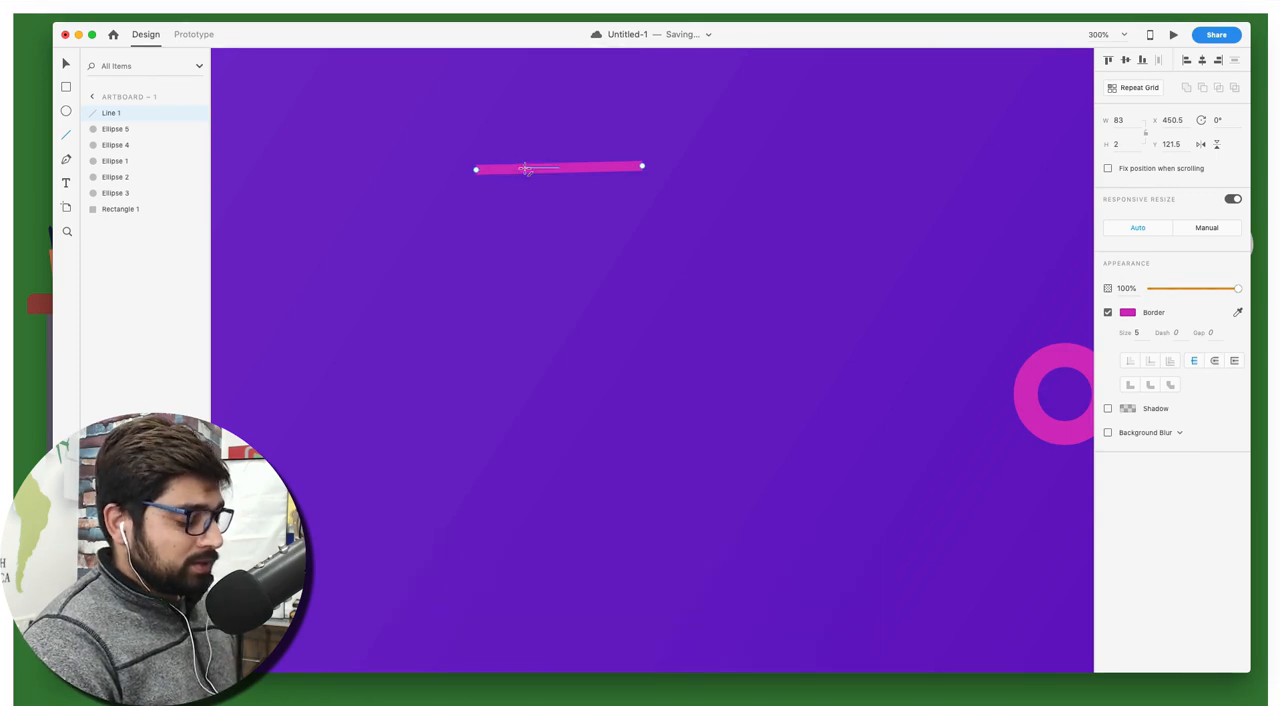
Bend the pink line into a wave by adding a raised curve point and a lowered one along its path
key("v")
double_click(519, 169)
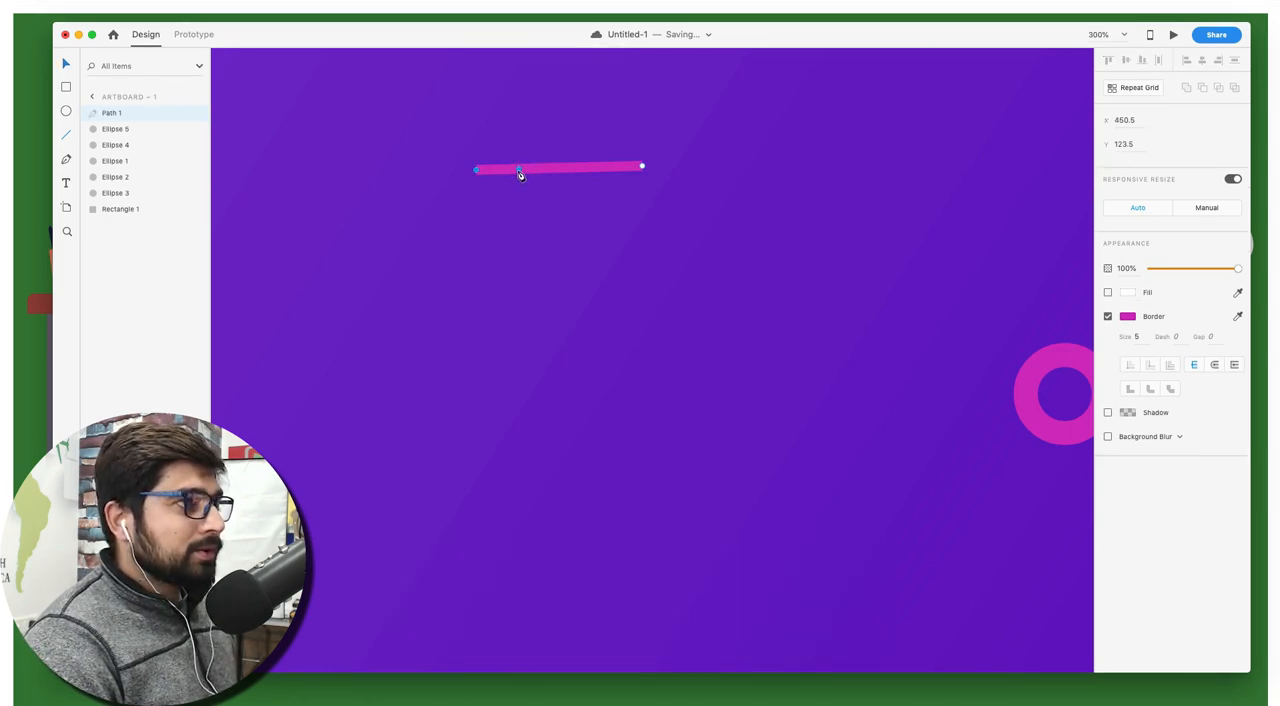
left_click_drag(517, 168, 518, 148)
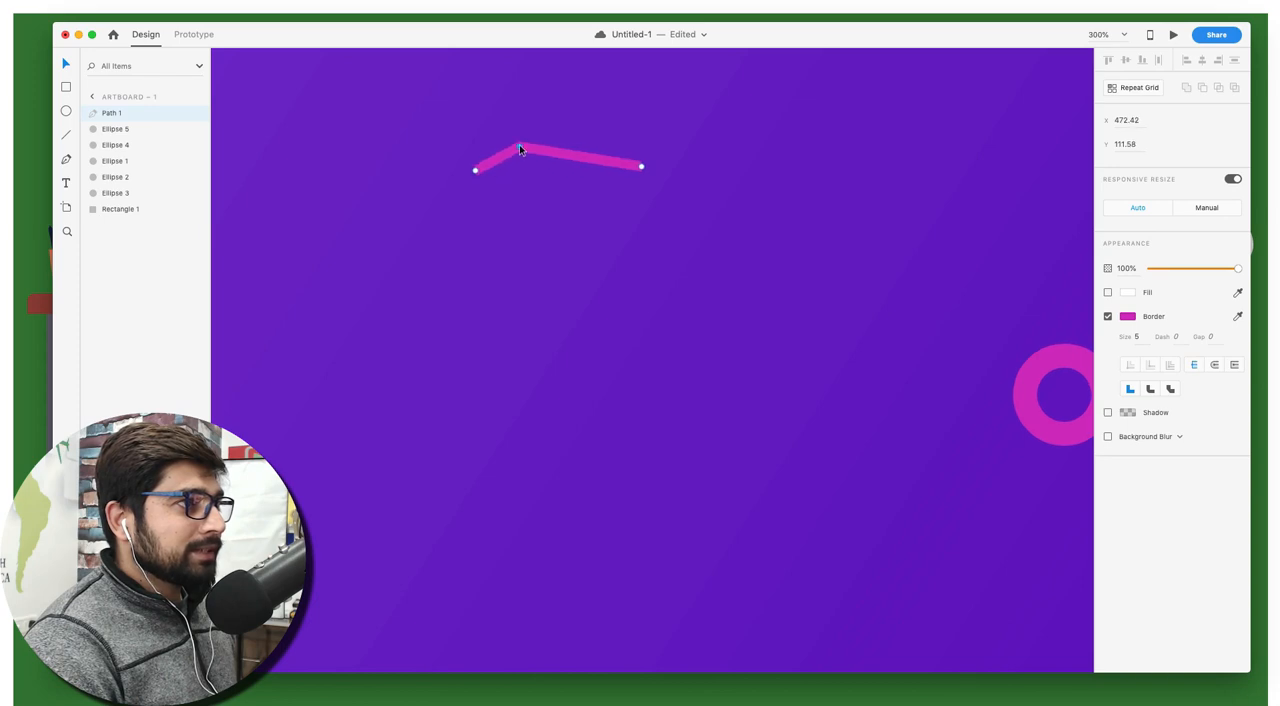
double_click(519, 145)
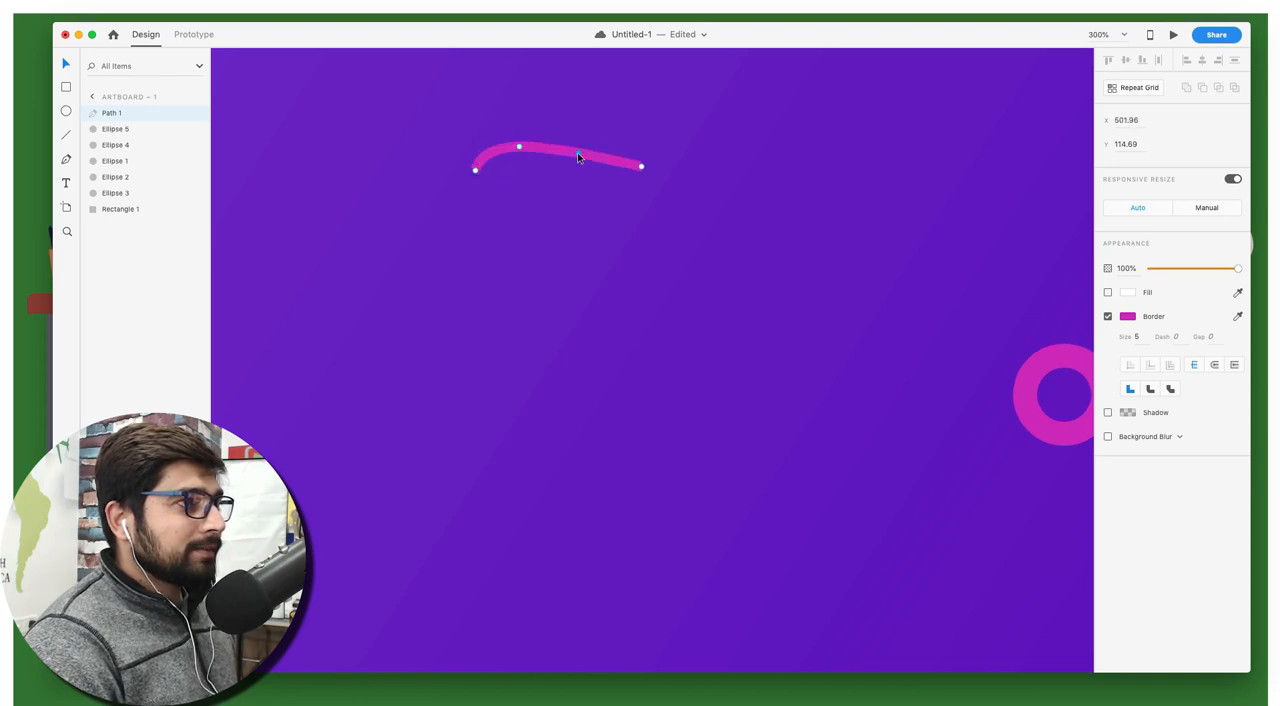
left_click_drag(577, 156, 576, 178)
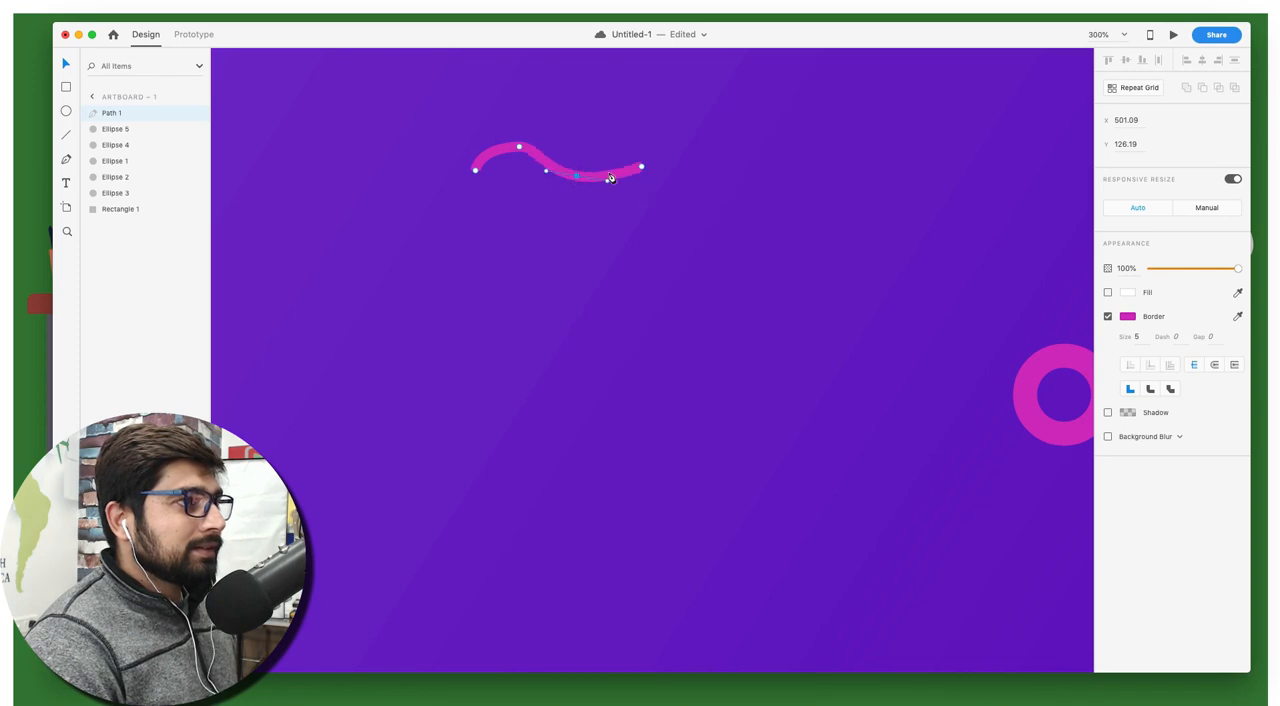
left_click_drag(519, 150, 591, 178)
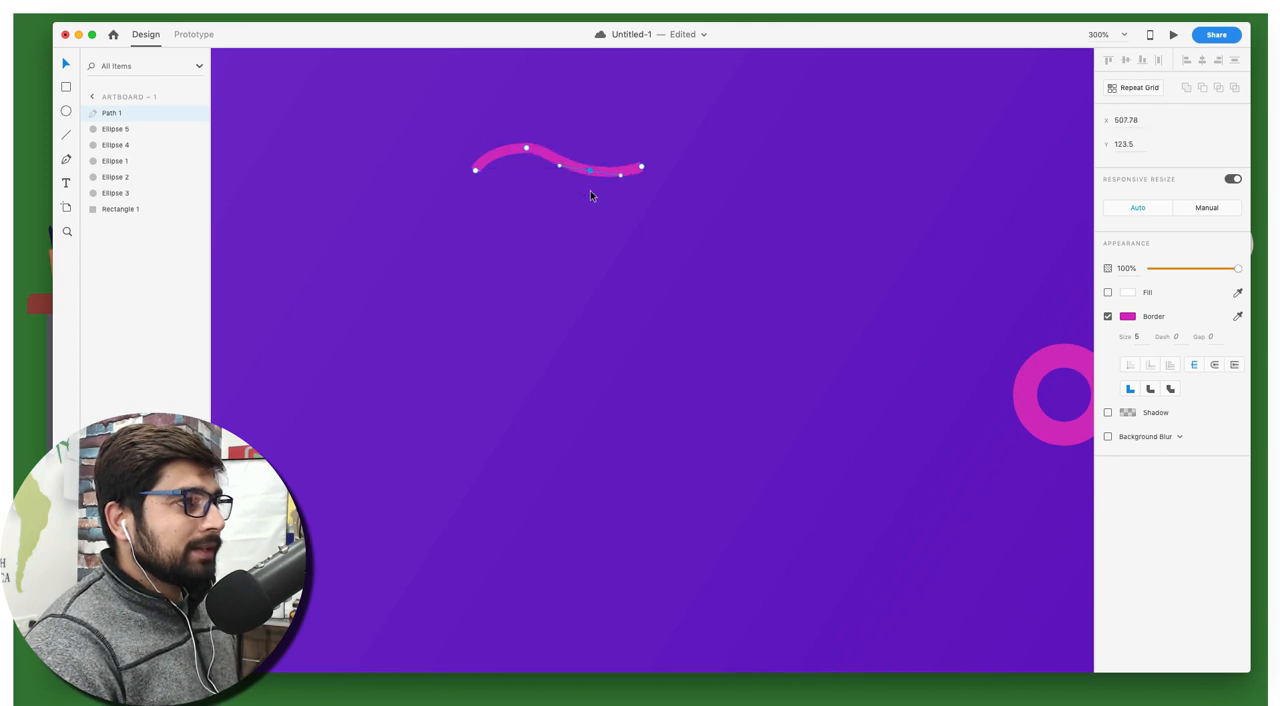
left_click(590, 195)
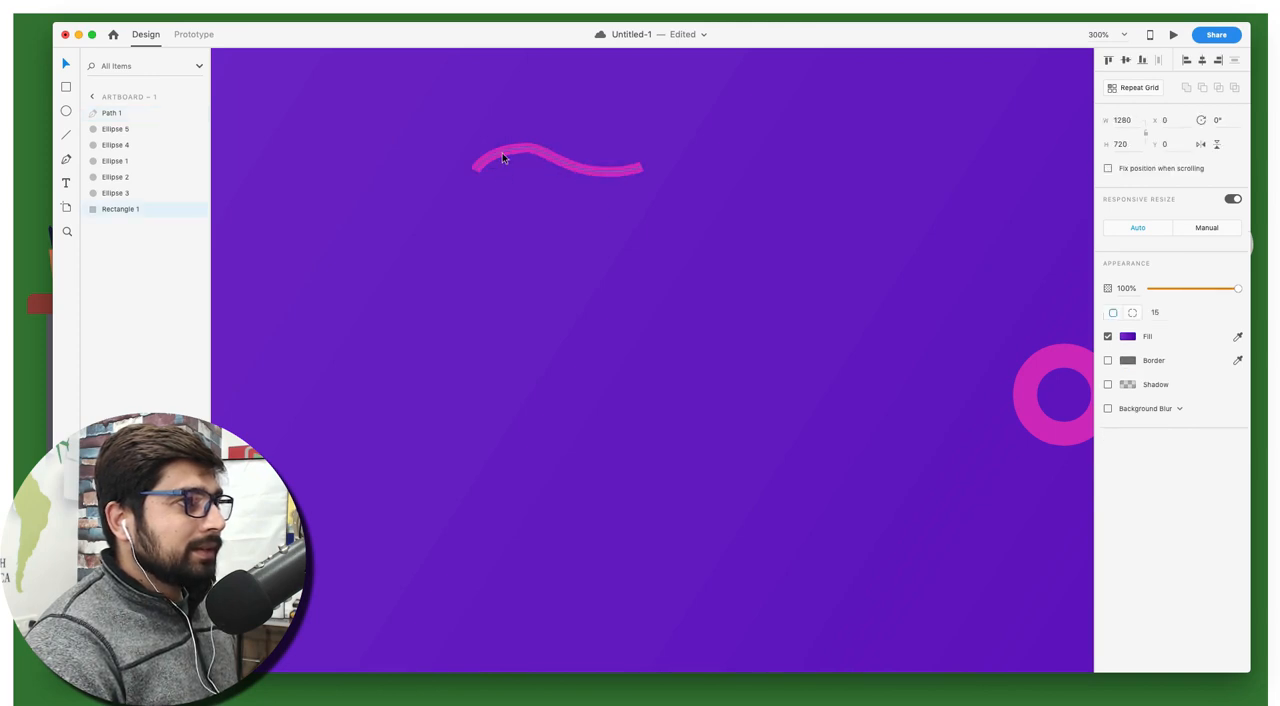
Narrow the wavy pink line from its left end to about 57 wide
left_click(482, 170)
left_click_drag(476, 160, 528, 160)
scroll(598, 196, "up", 3)
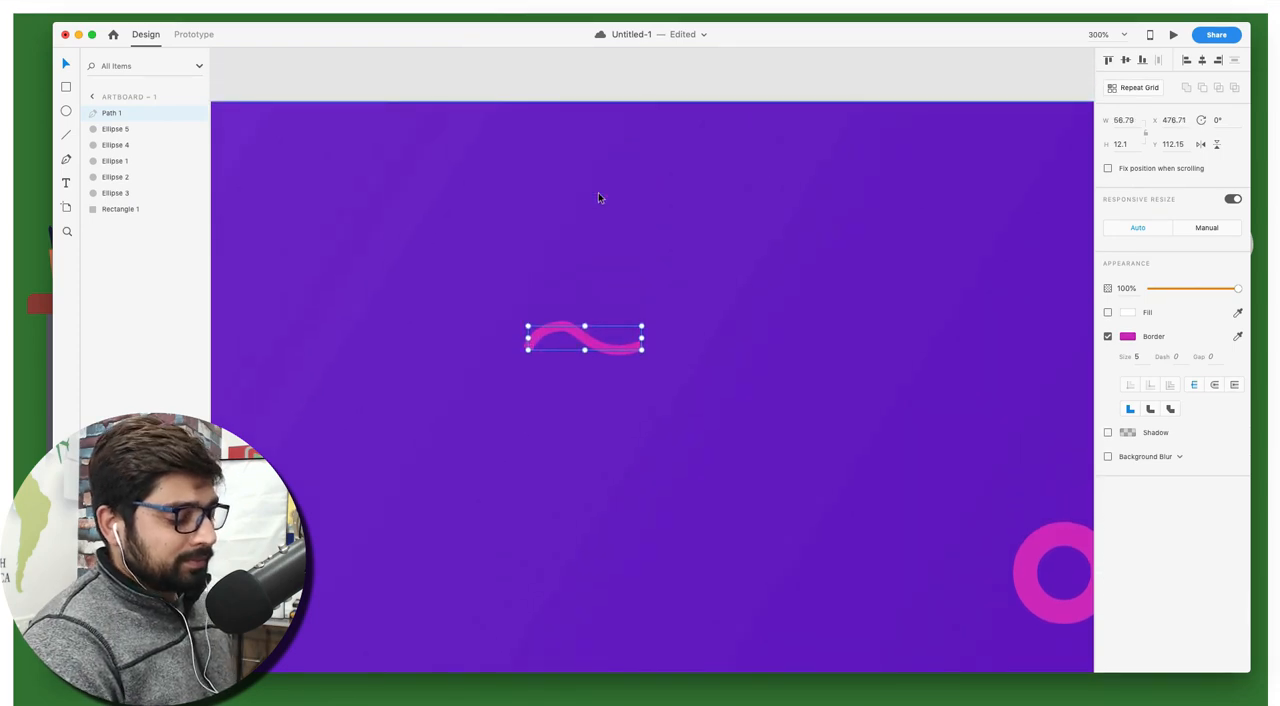
key("super+minus")
scroll(620, 198, "down", 3)
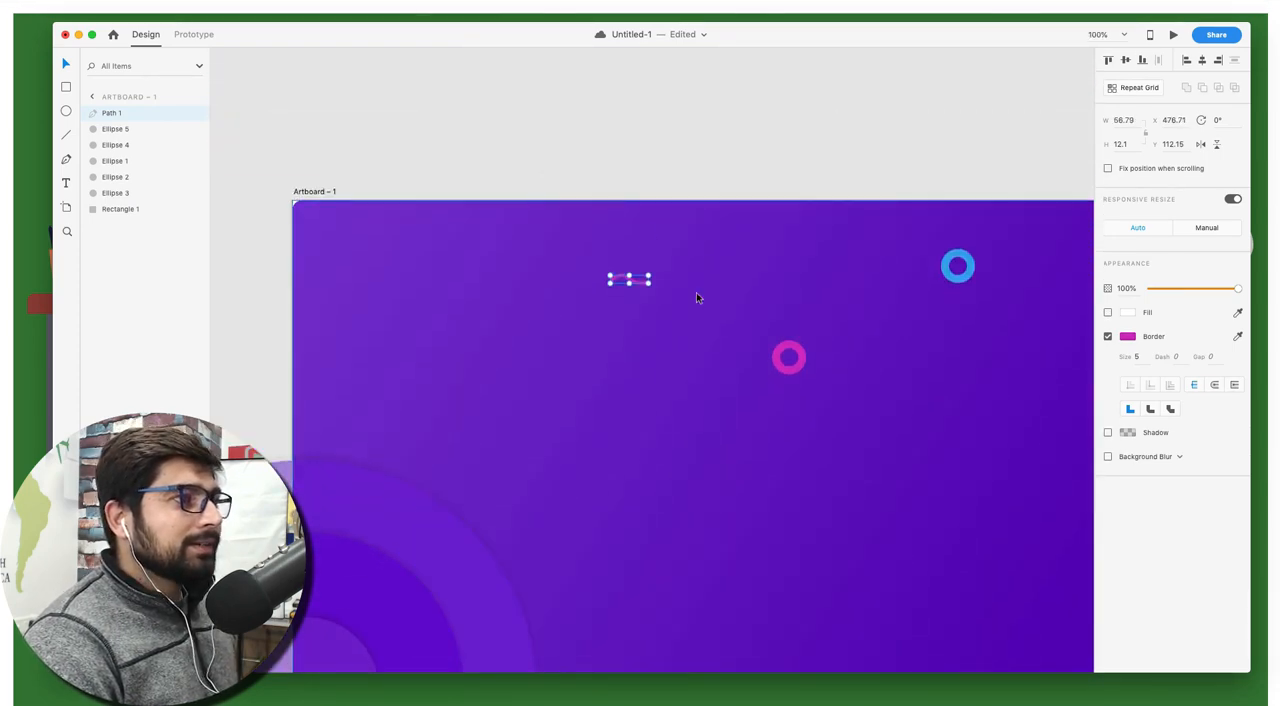
Delete the wavy pink line from the artboard
left_click(692, 297)
left_click(640, 285)
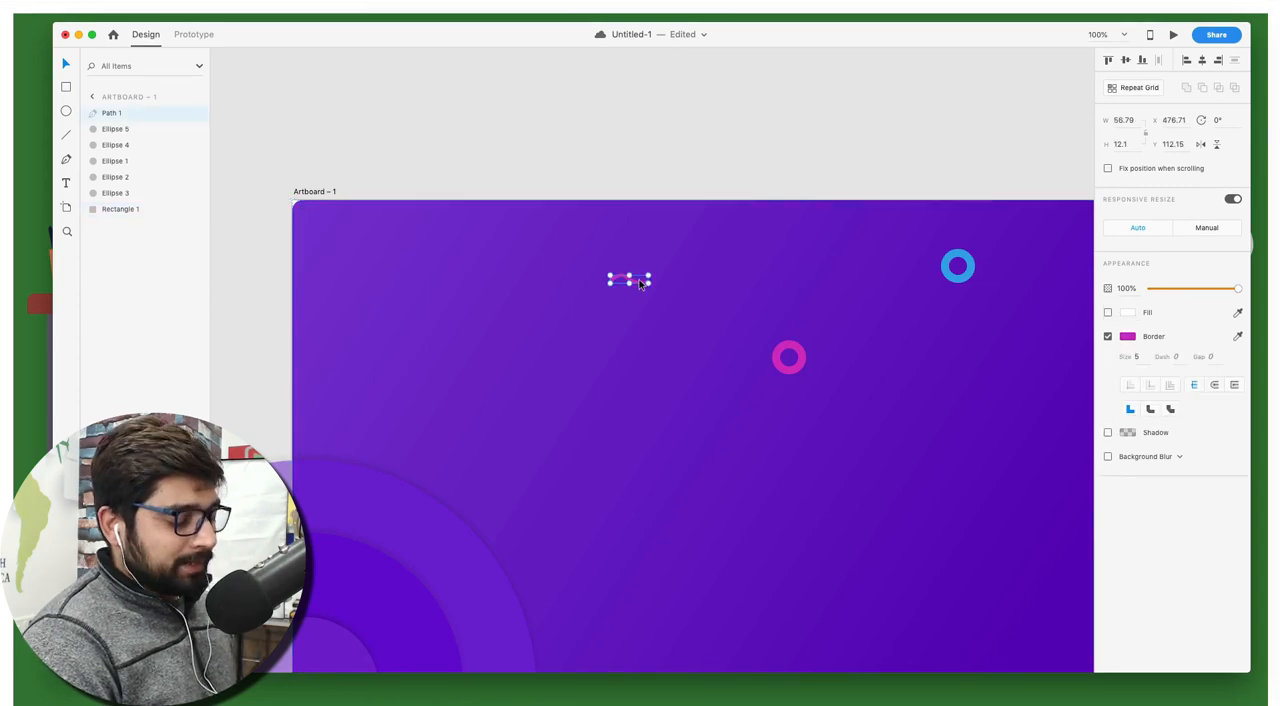
key("BackSpace")
scroll(640, 285, "right", 3)
scroll(640, 285, "down", 2)
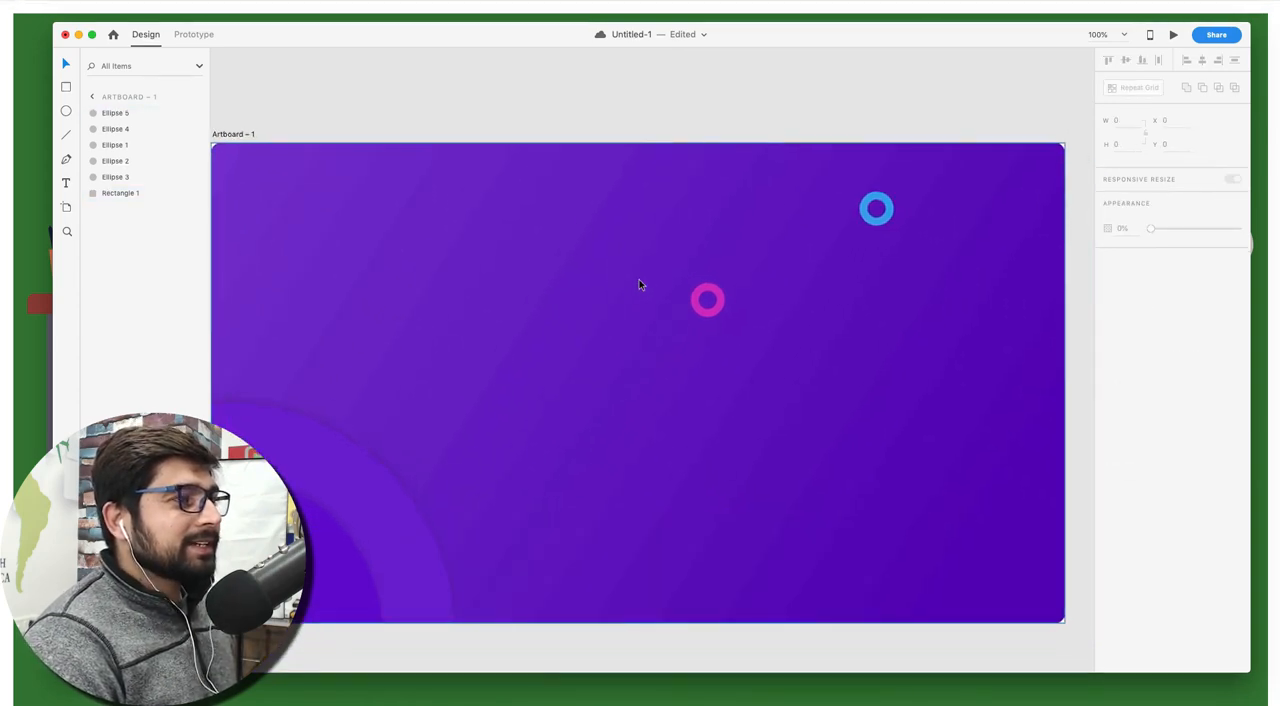
Open the Icons8 app, search its icons for "star", and return to the Adobe XD design
key("super")
key("super+space")
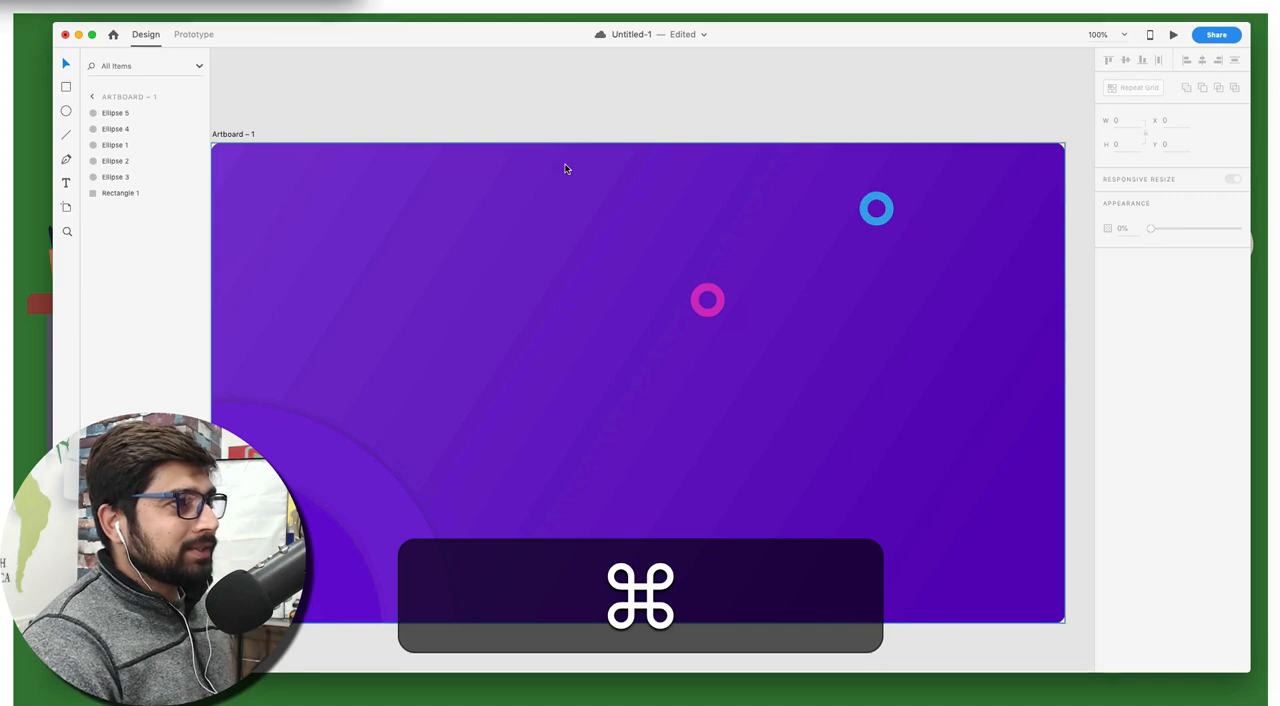
type("cn")
key("Return")
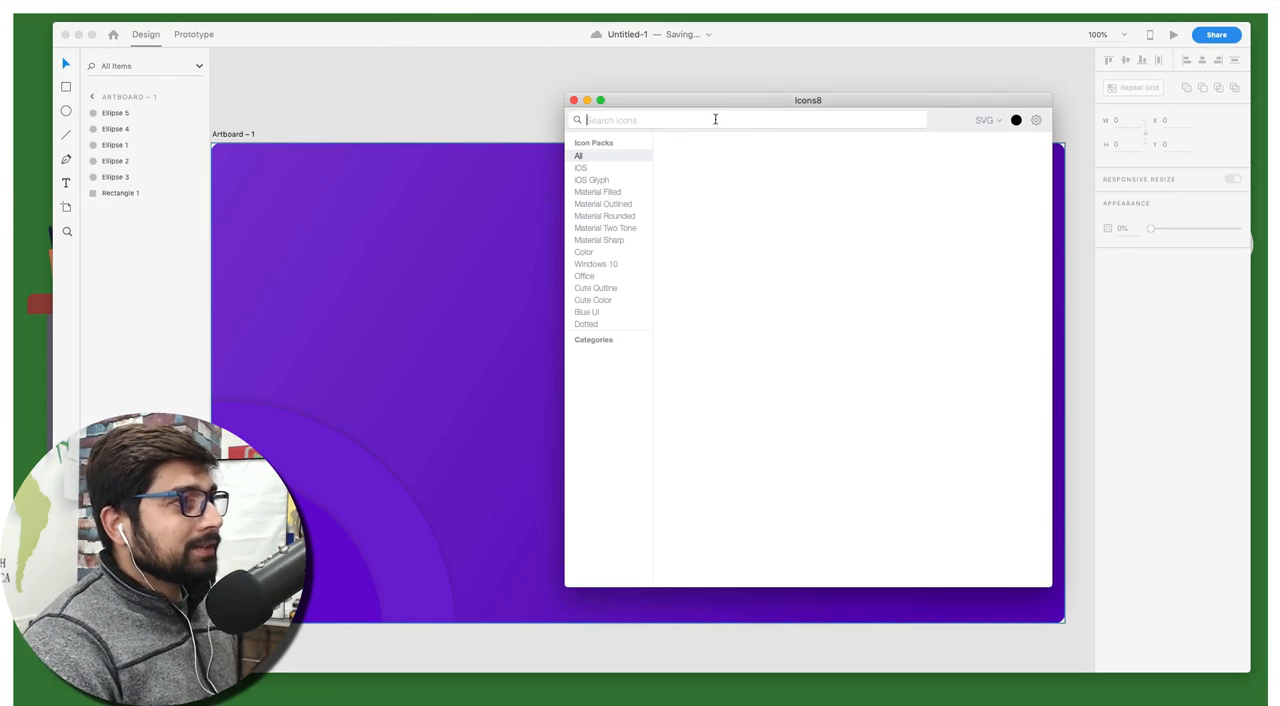
type("star")
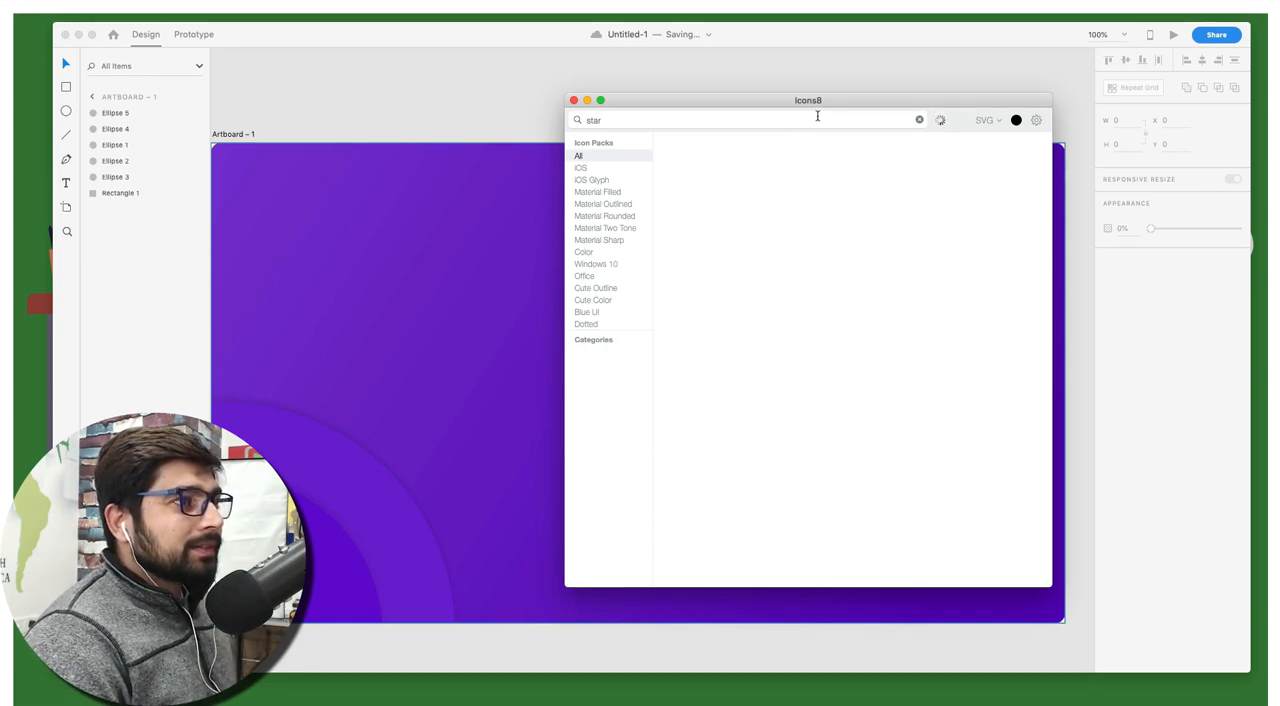
left_click(501, 98)
Duplicate the whole artboard with its background, circles and rings, and clear the selection
scroll(501, 98, "left", 2)
scroll(501, 98, "down", 2)
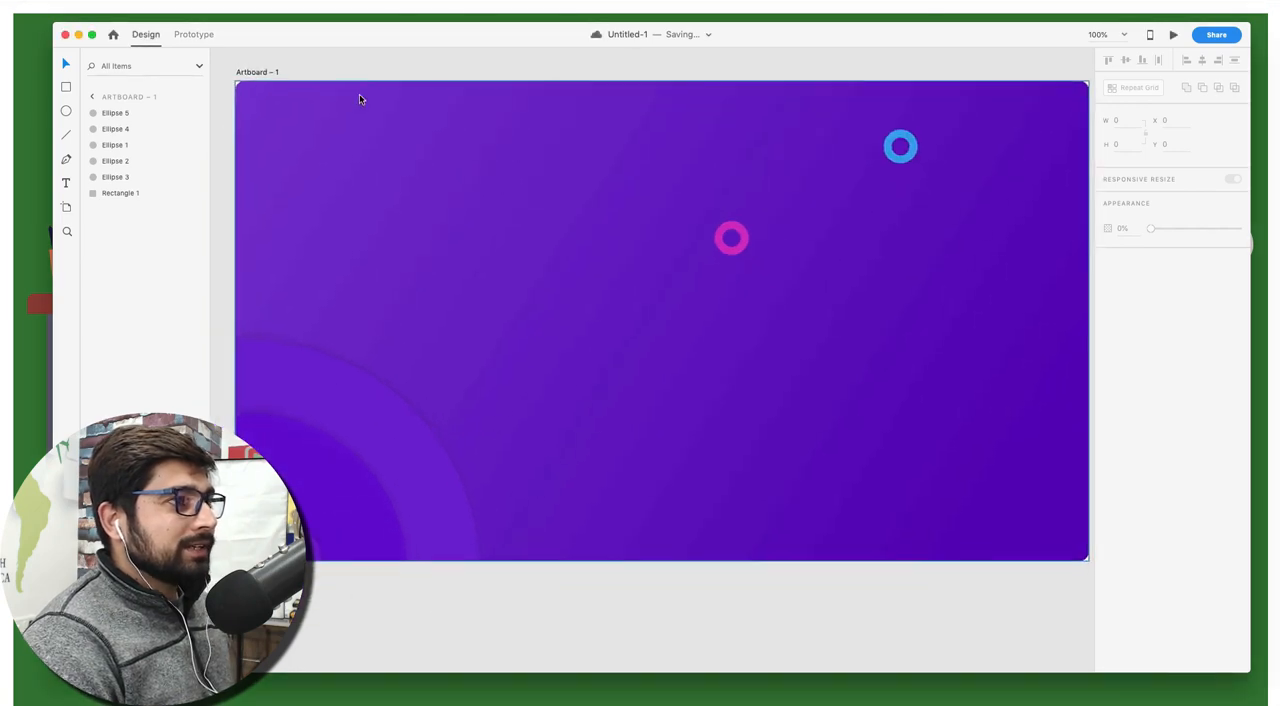
scroll(360, 98, "up", 2)
left_click(266, 116)
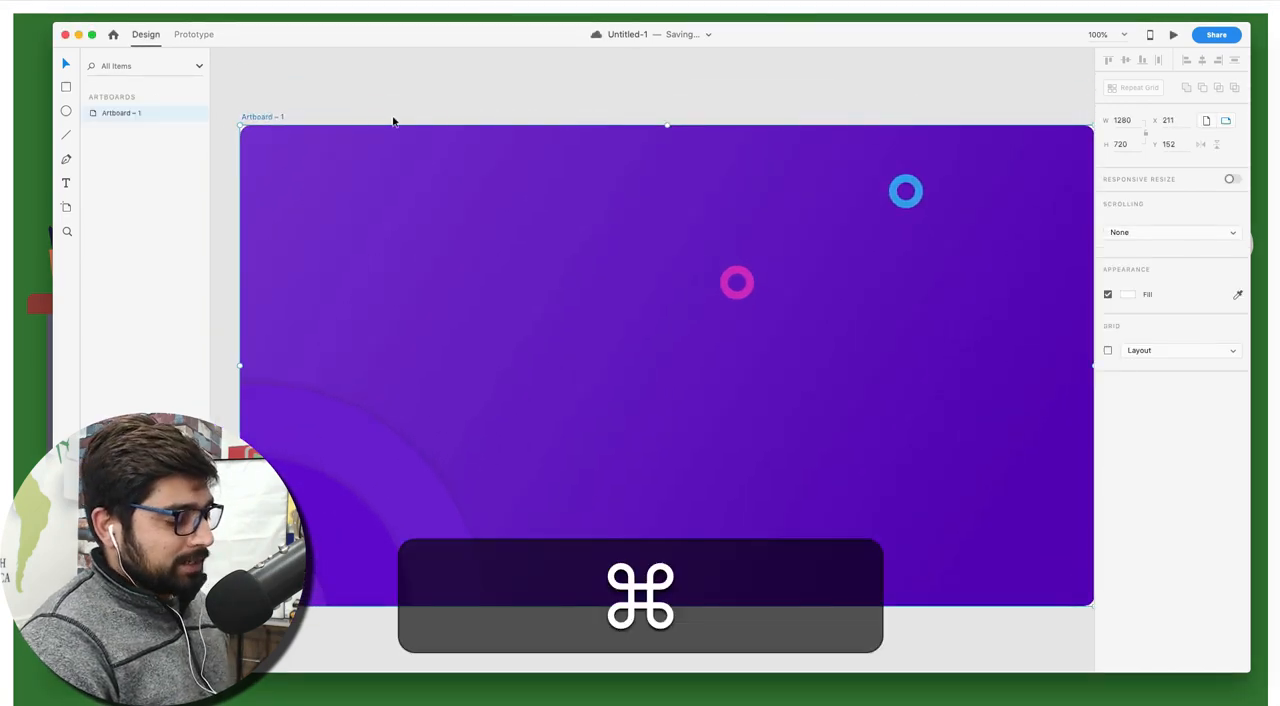
key("cmd+d")
scroll(492, 130, "right", 3)
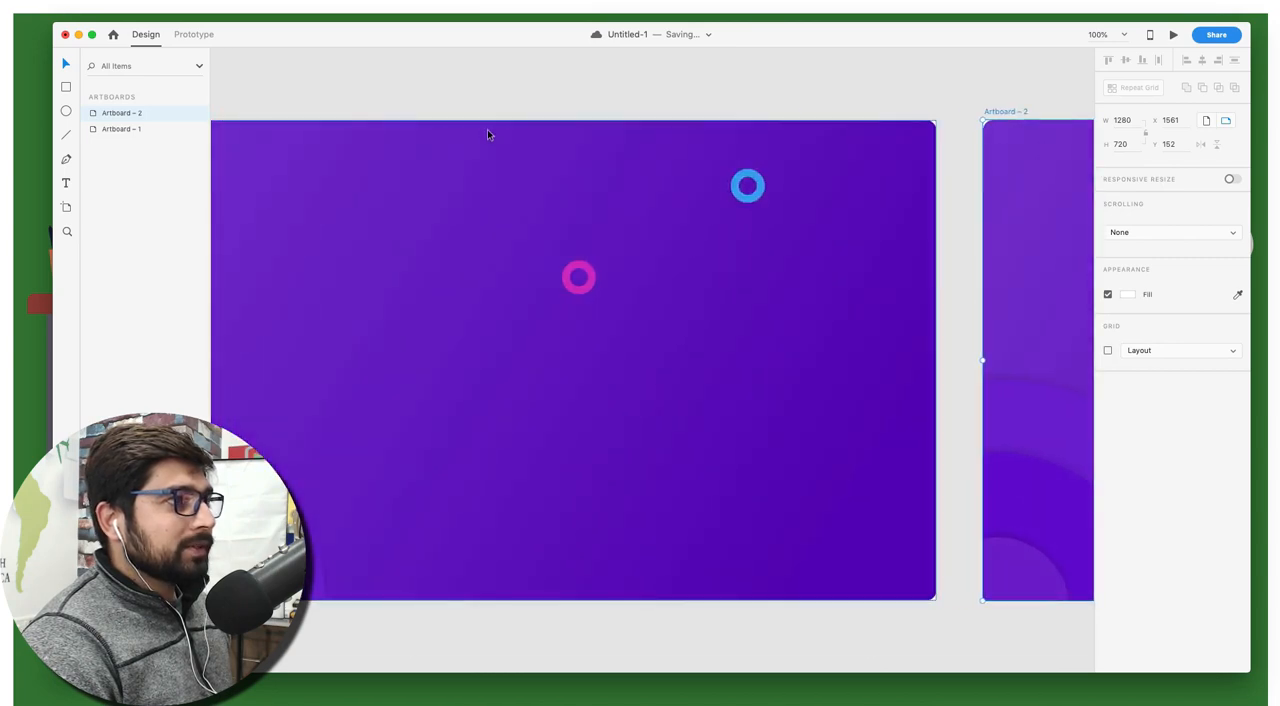
scroll(487, 135, "left", 4)
left_click(456, 88)
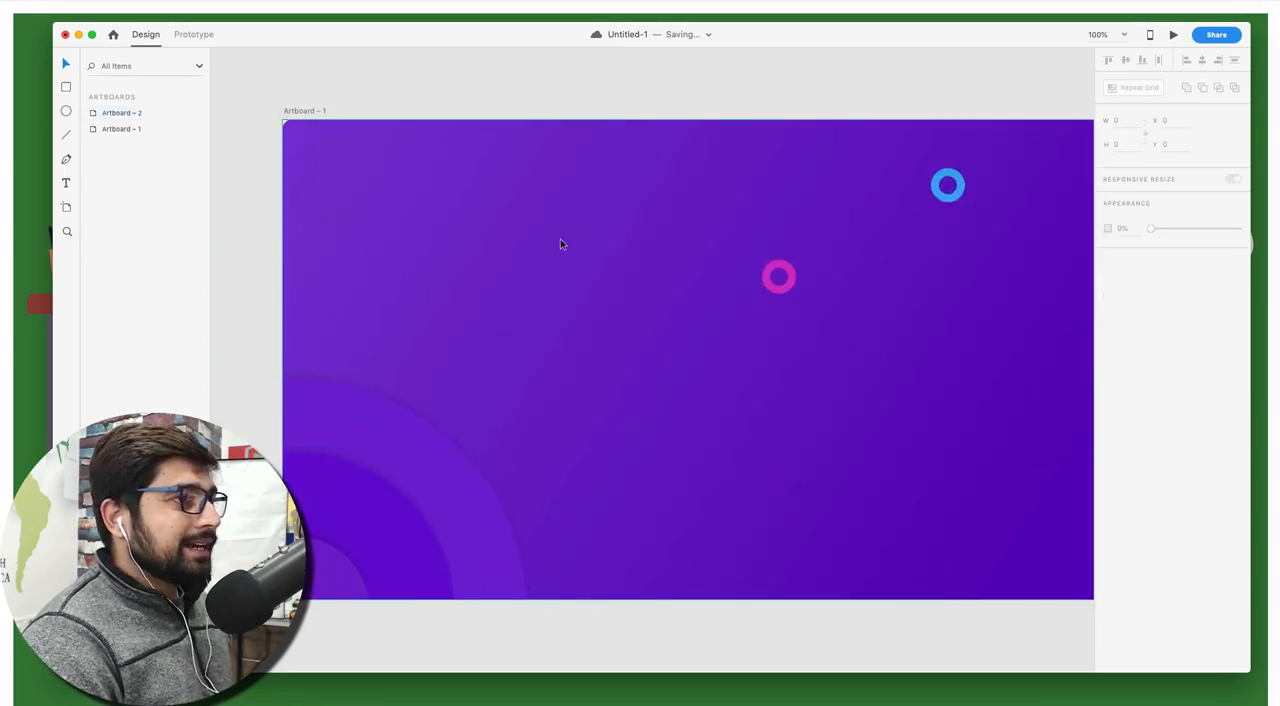
Add the text "Android" in the upper-left area of the first artboard
key("shift+t")
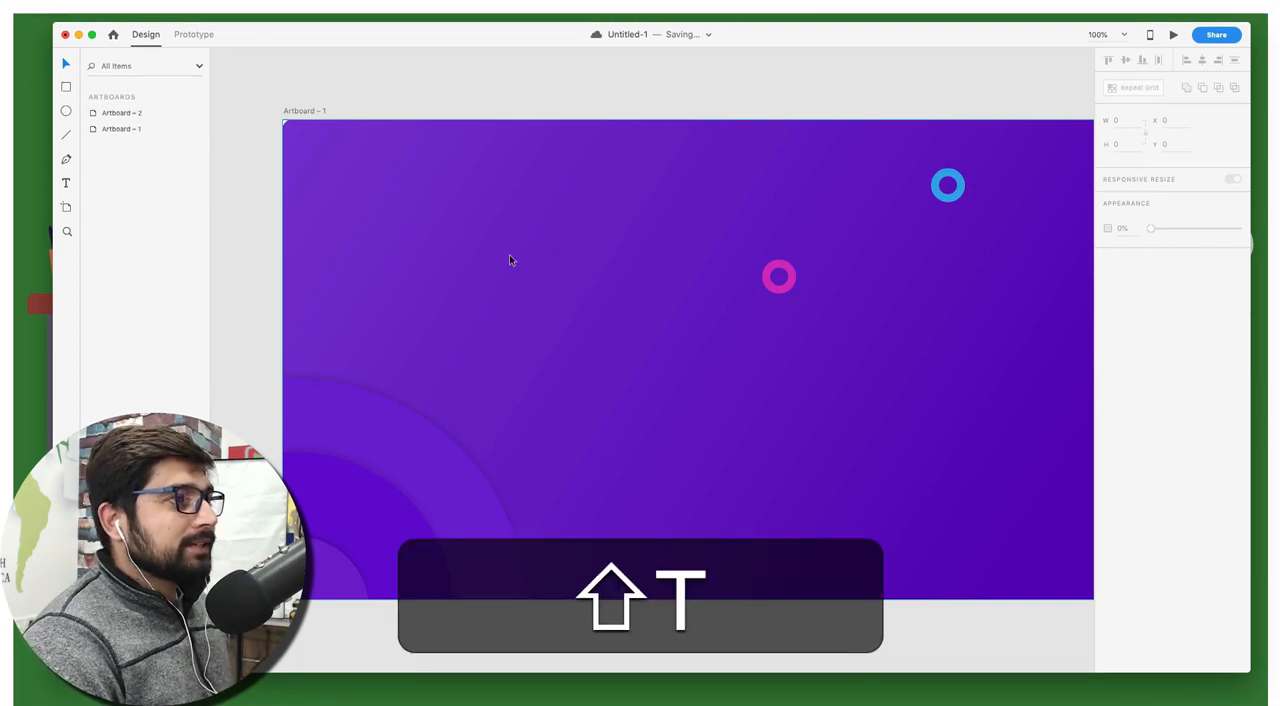
left_click(467, 238)
key("t")
left_click(414, 204)
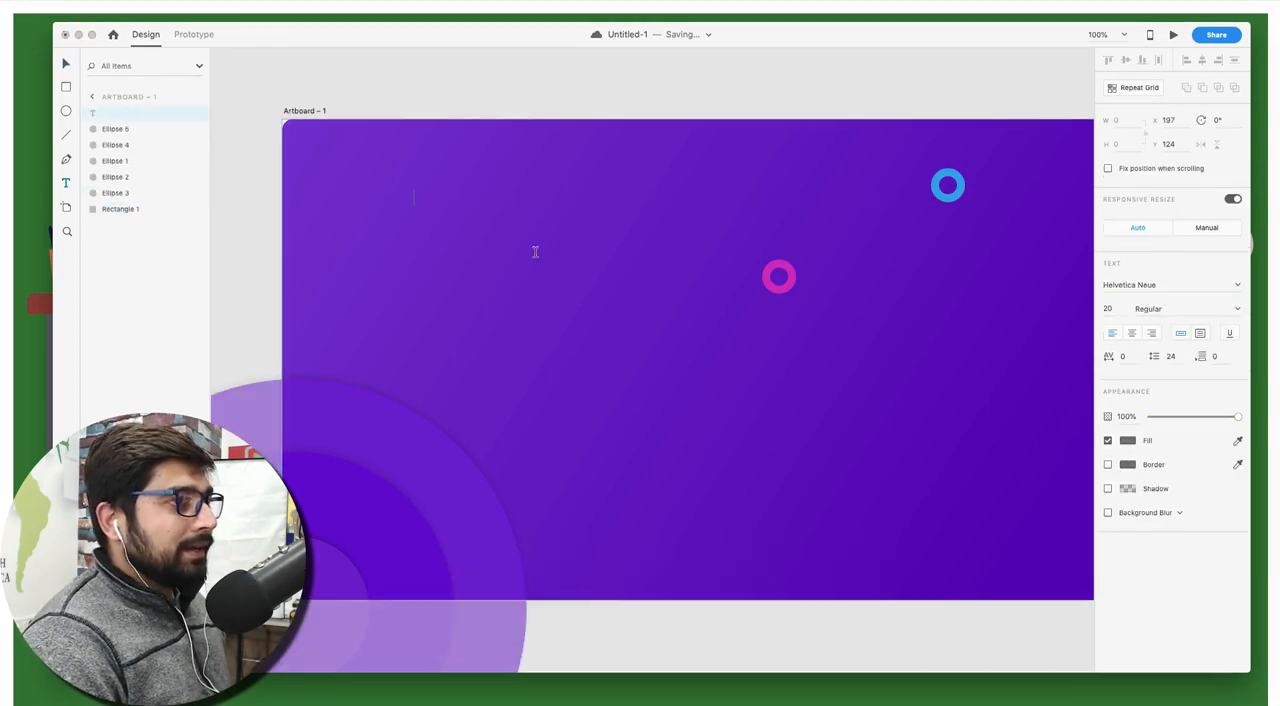
type("Android")
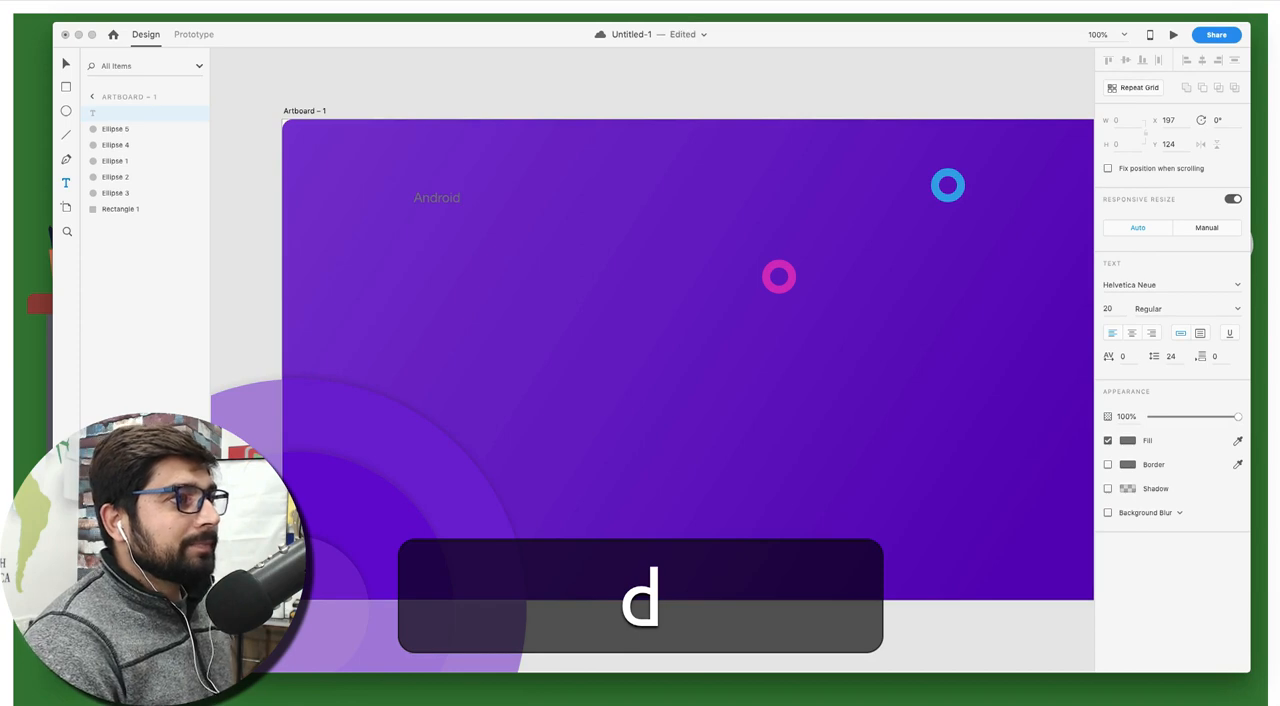
key("Escape")
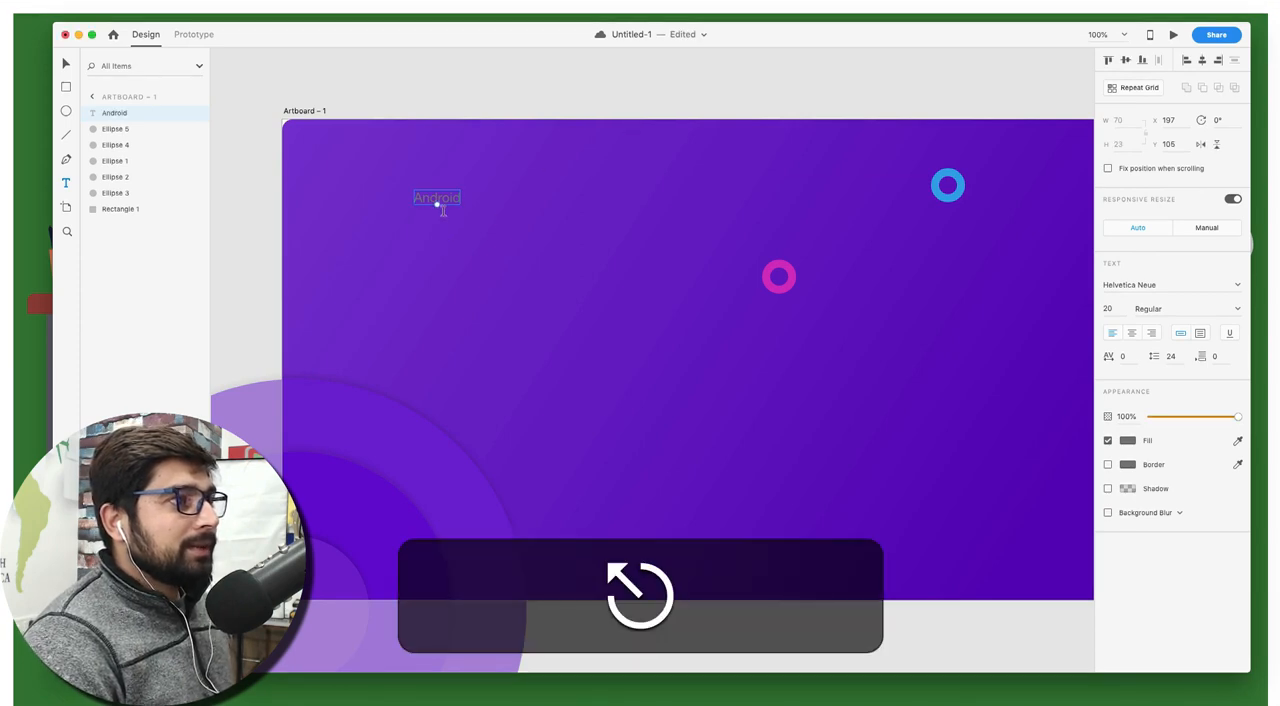
Enlarge the "Android" text to font size 105 and fill it with white #FFFFFF
left_click_drag(437, 204, 437, 270)
left_click(1127, 440)
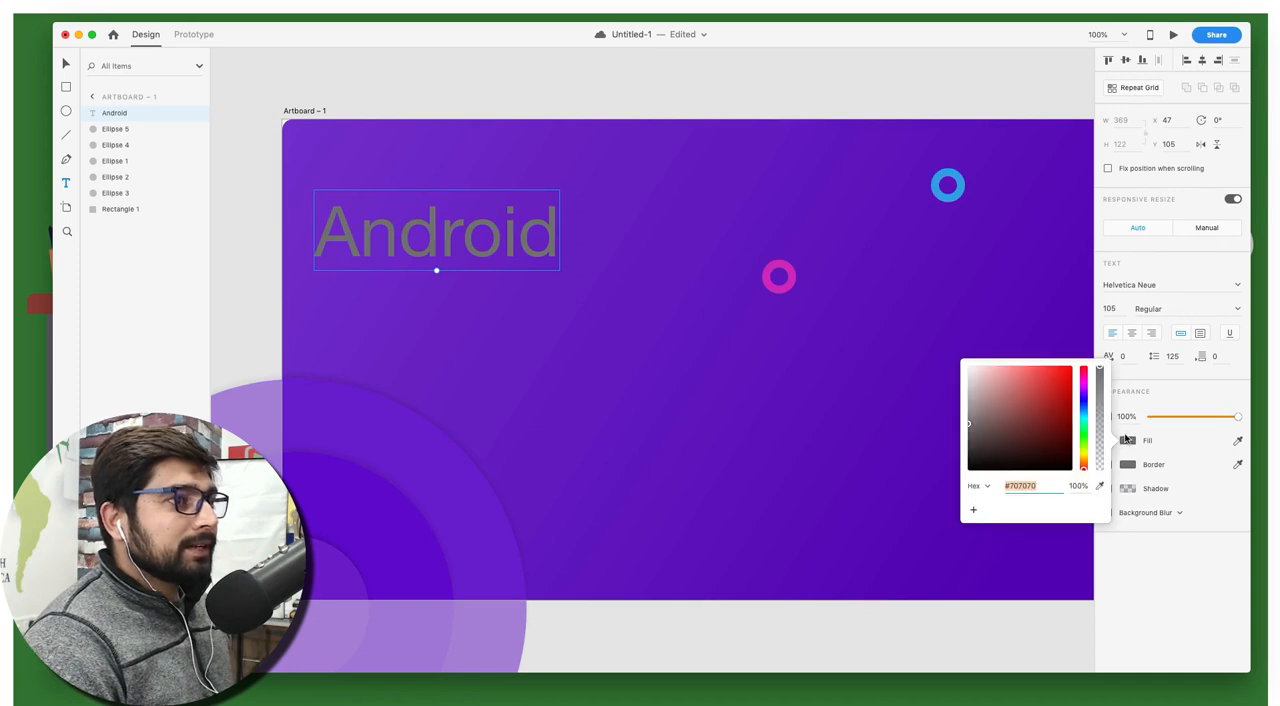
left_click(976, 374)
key("Escape")
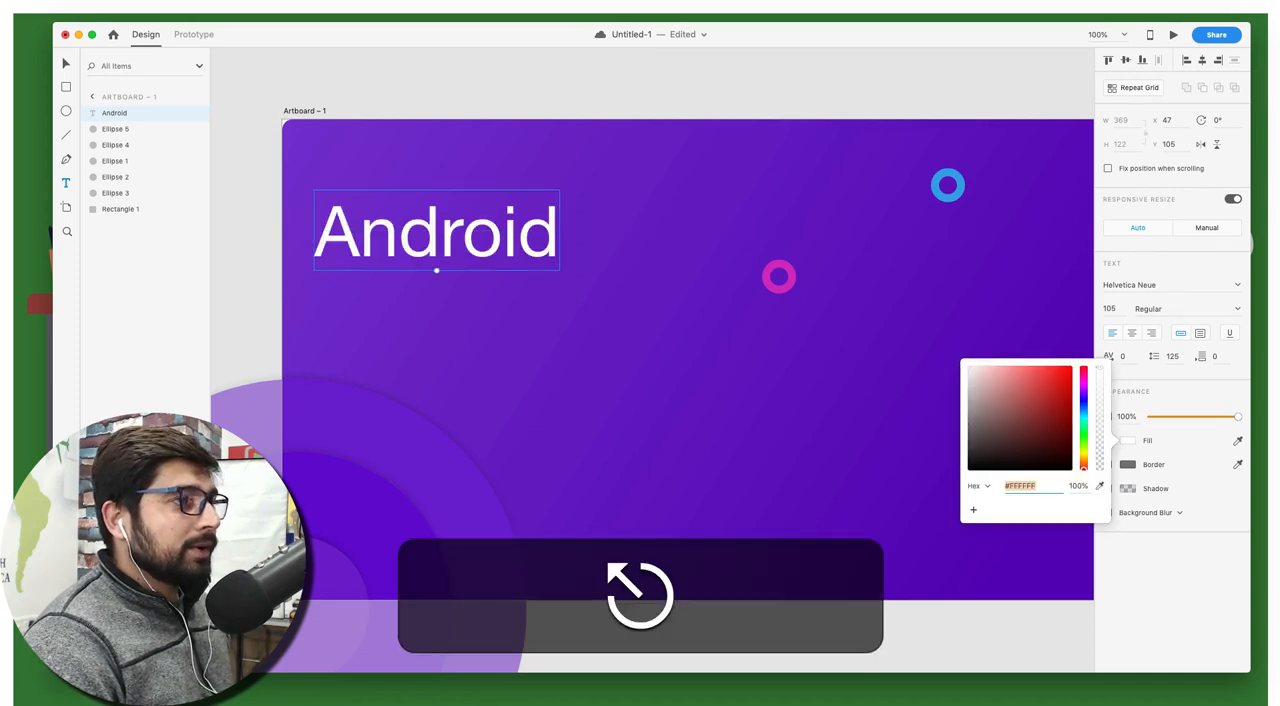
left_click(499, 230)
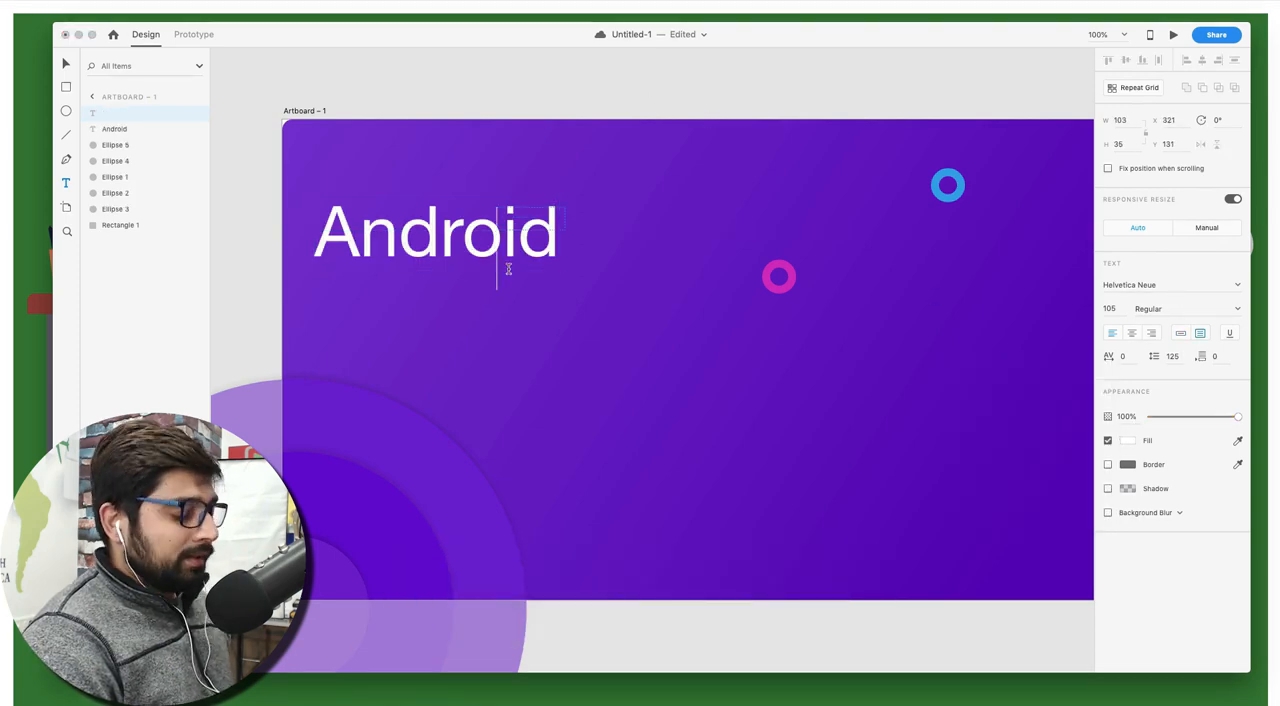
key("super+z")
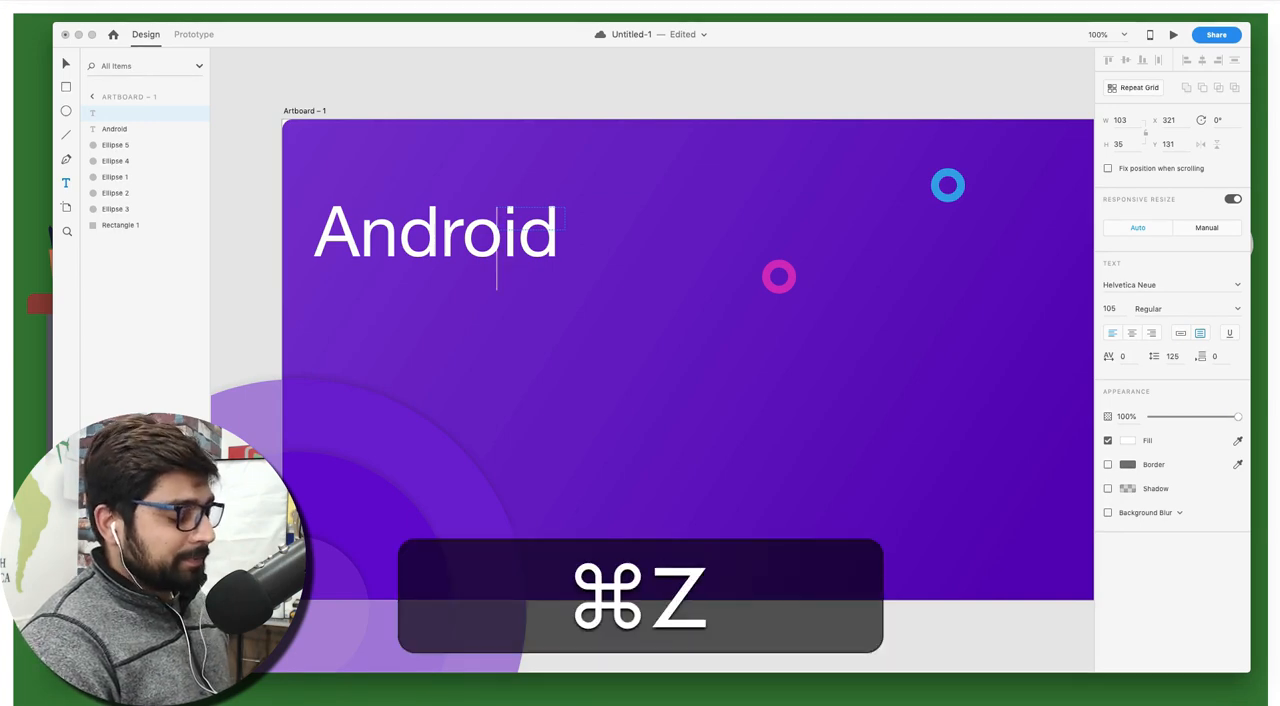
key("Escape")
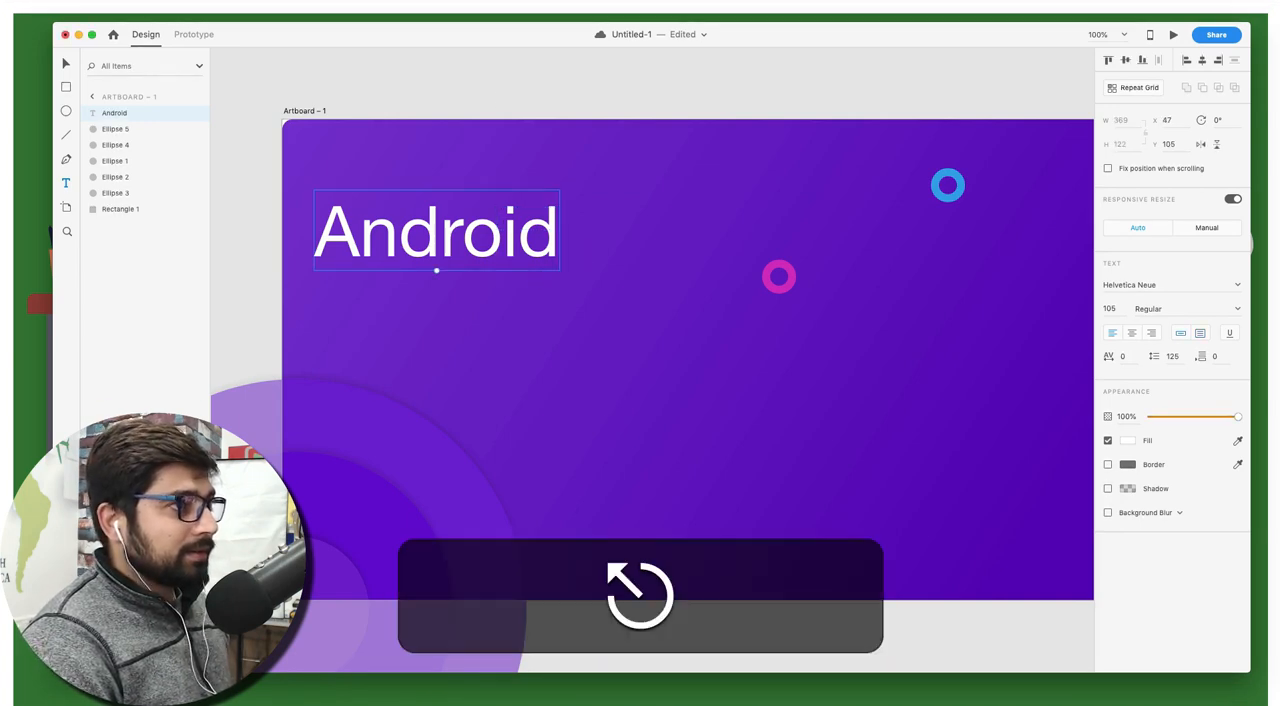
Move the "Android" text up and to the right, to about X 112, Y 68
key("v")
left_click_drag(565, 236, 600, 213)
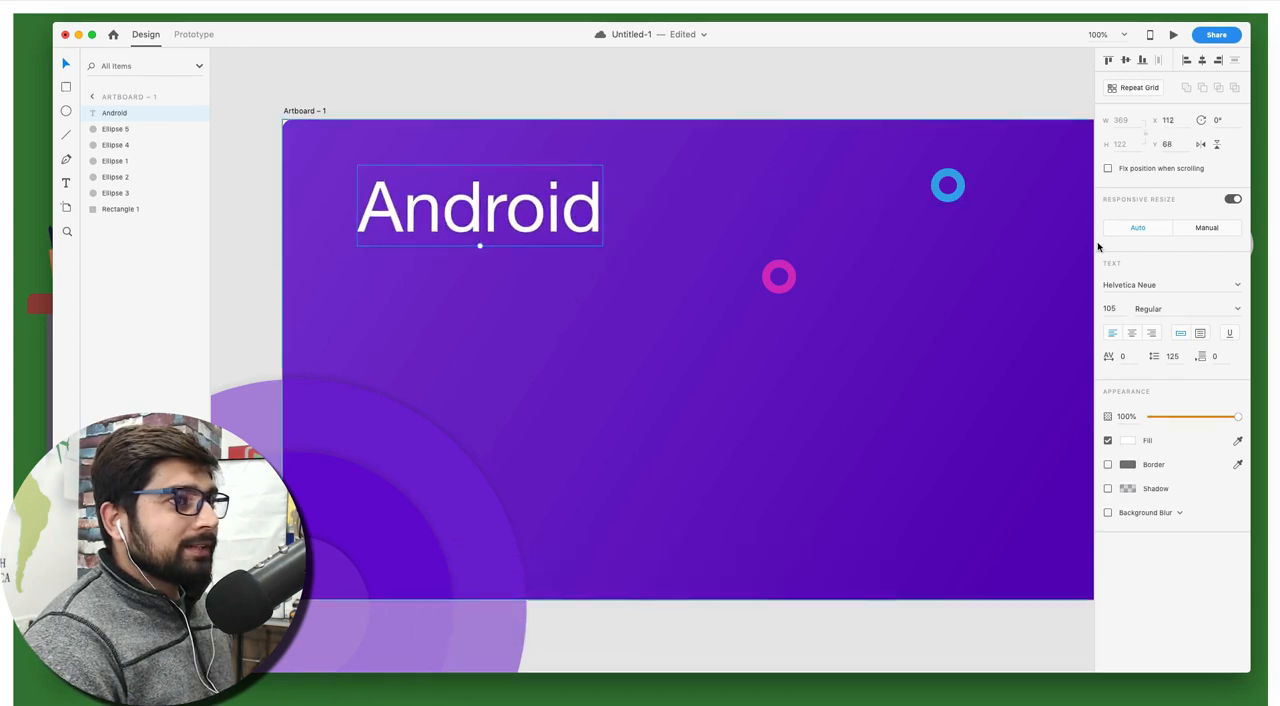
Change the font of the "Android" text to Avenir Next
left_click(1175, 285)
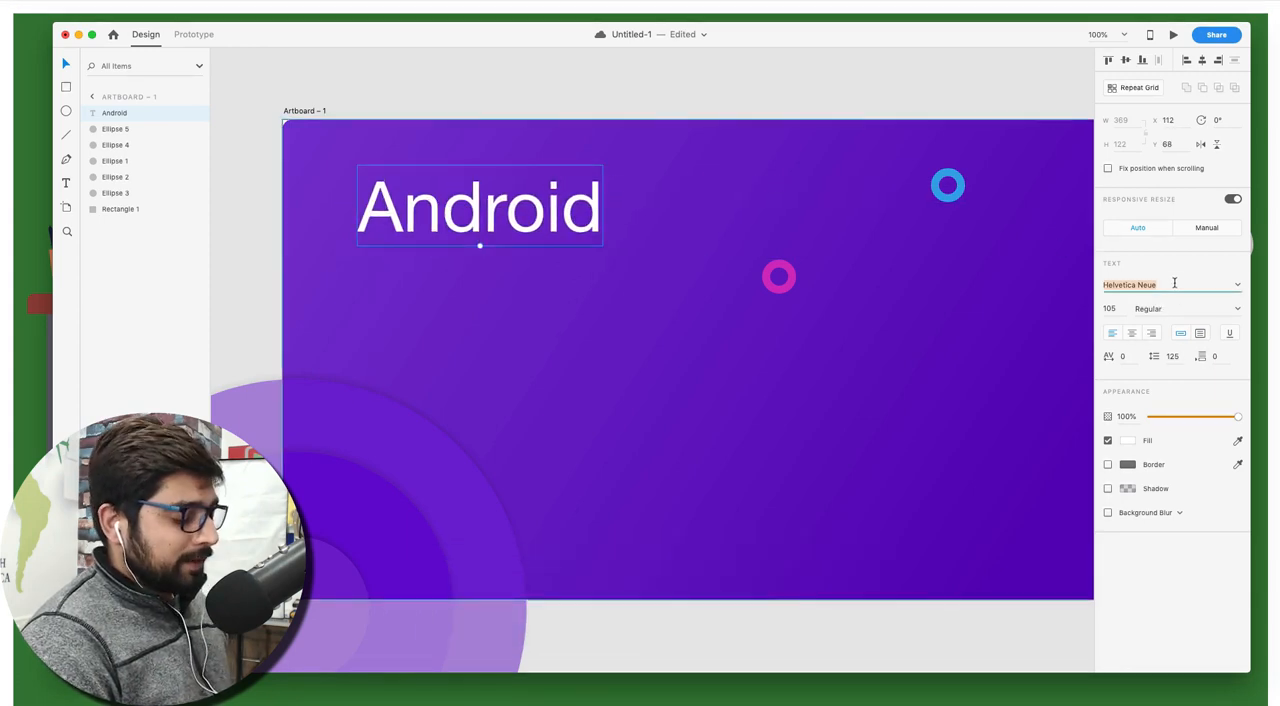
type("av")
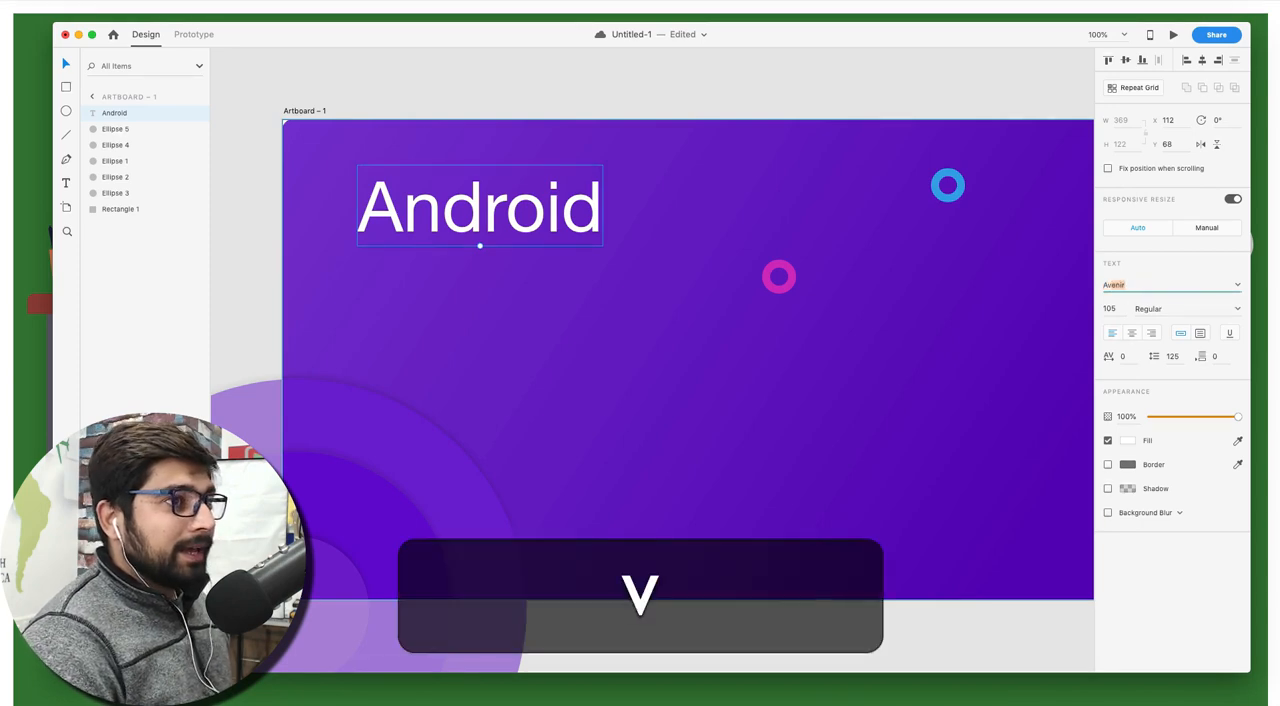
key("Right")
type("N")
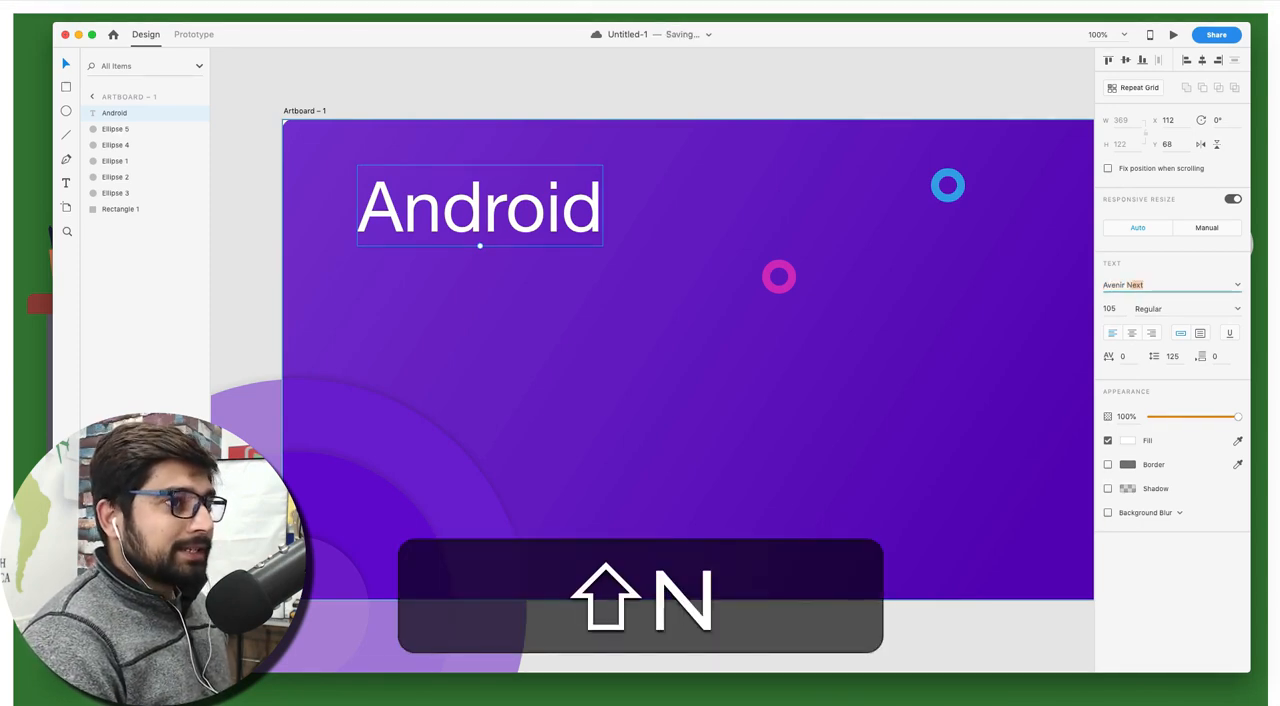
key("shift+Return")
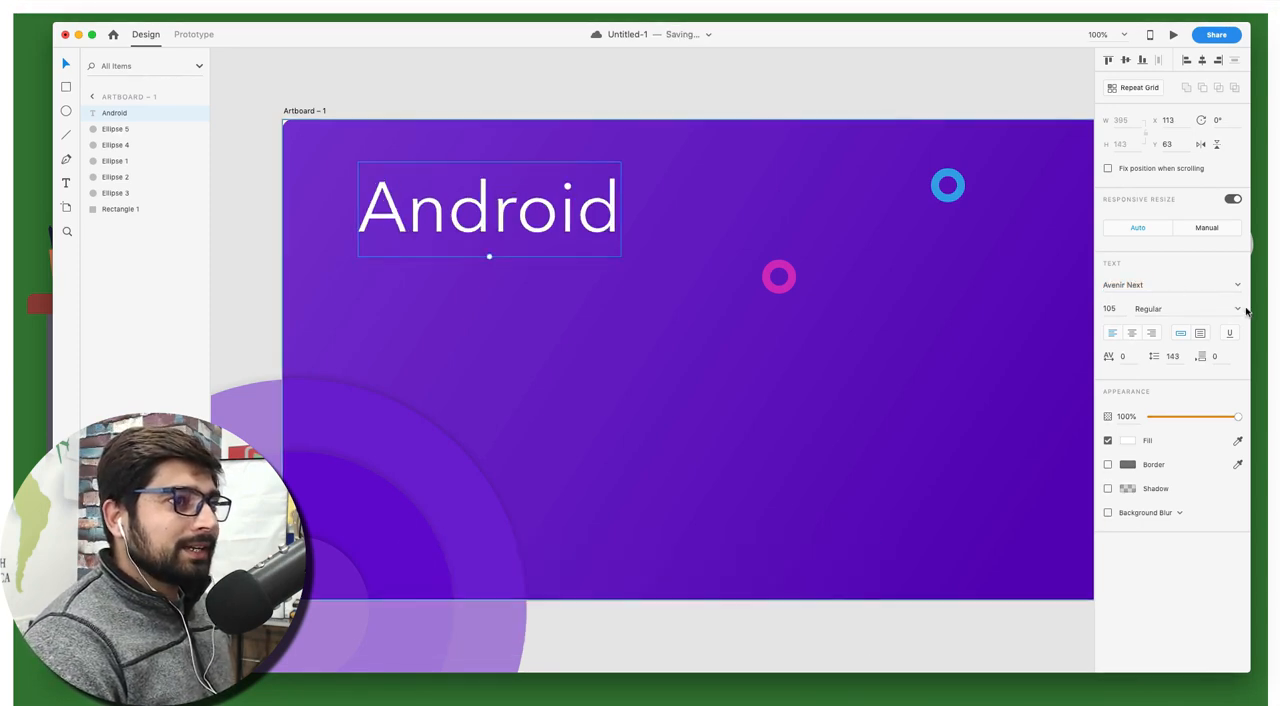
Try the Bold weight on the "Android" text, settle on Medium, and clear the selection
left_click(1238, 310)
left_click(1165, 420)
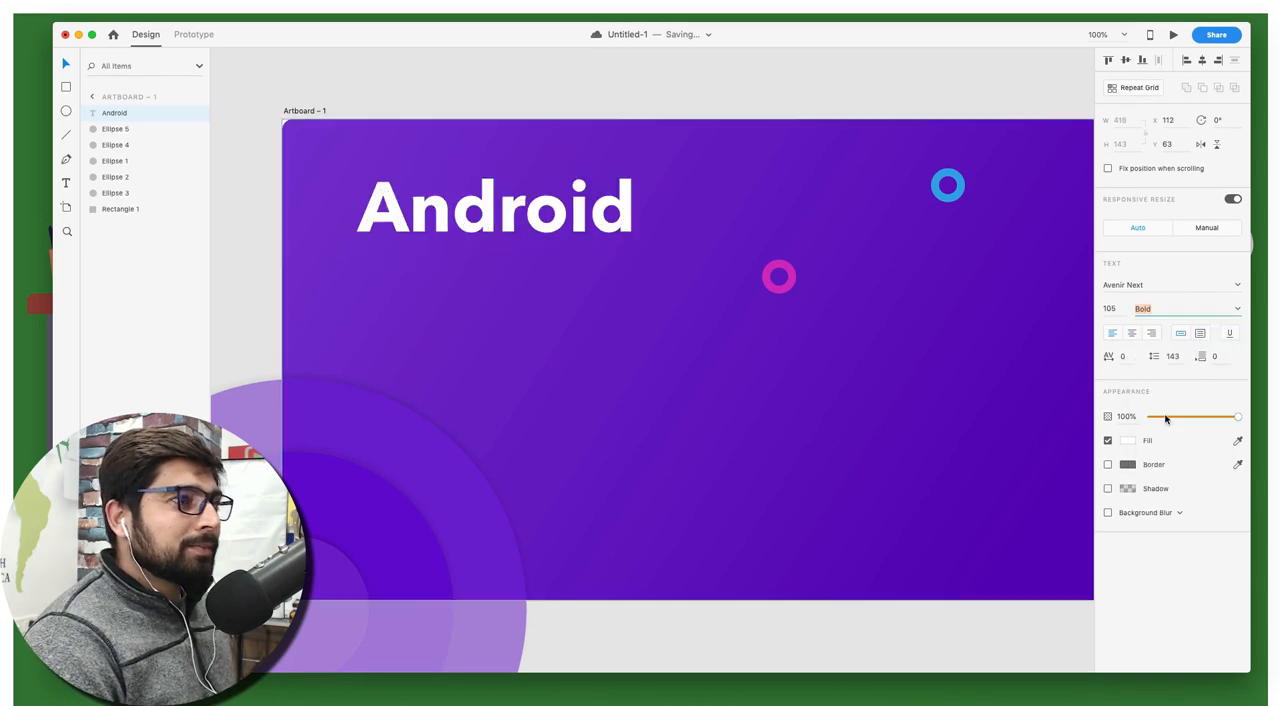
left_click(1238, 309)
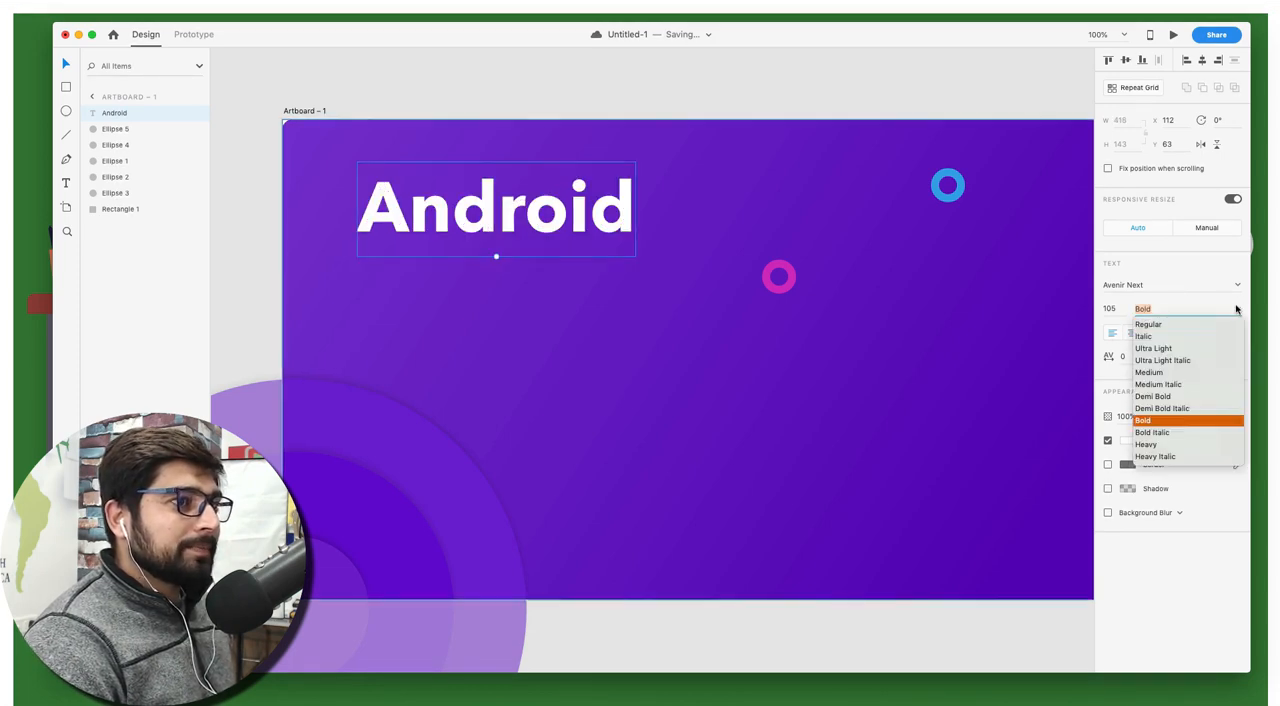
left_click(1150, 372)
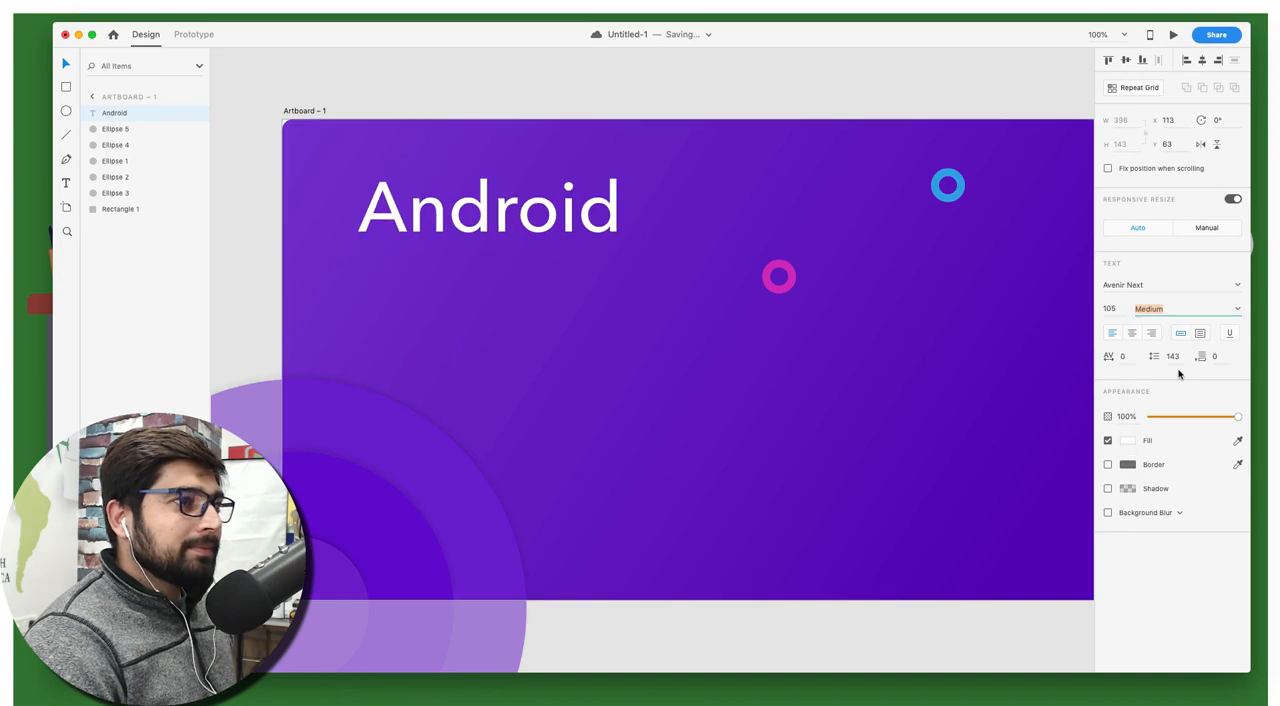
left_click(737, 99)
scroll(737, 99, "right", 3)
scroll(737, 99, "down", 1)
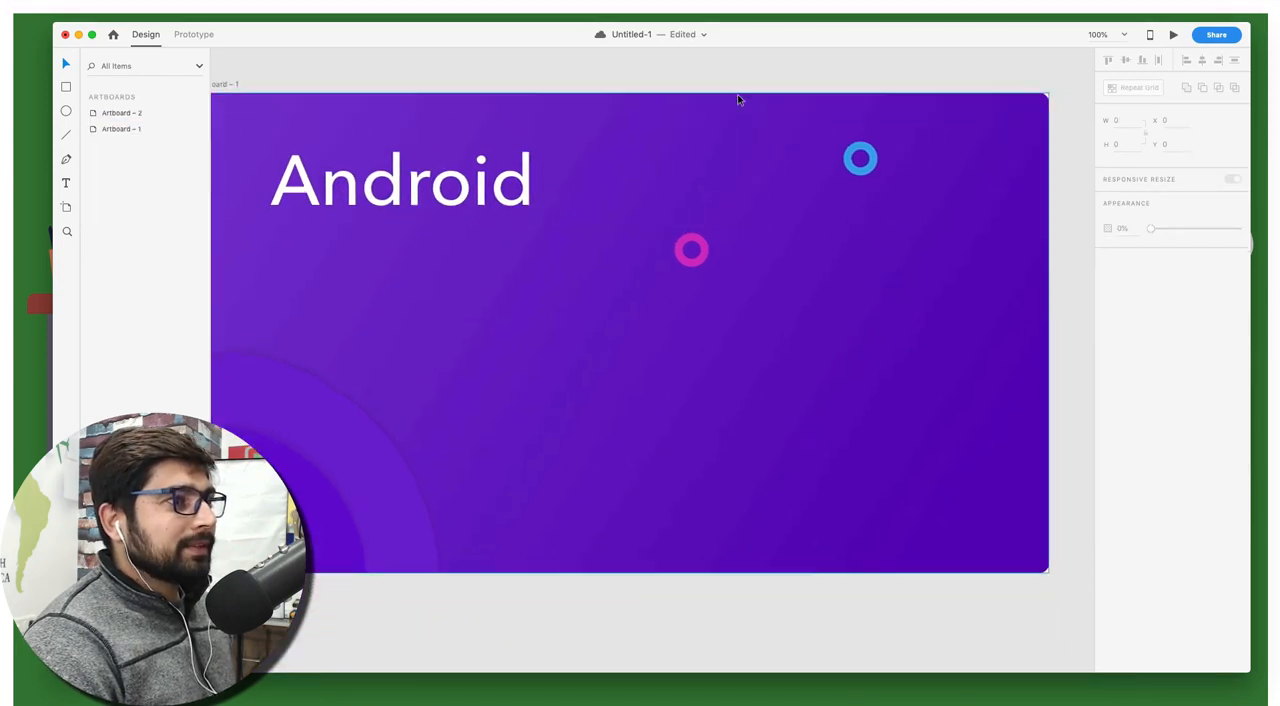
Enlarge the "Android" text to font size 157 and shift it toward the artboard's upper-left corner
left_click(408, 212)
left_click_drag(406, 231, 406, 277)
left_click_drag(397, 229, 426, 204)
left_click(418, 68)
scroll(429, 75, "left", 3)
scroll(430, 80, "right", 3)
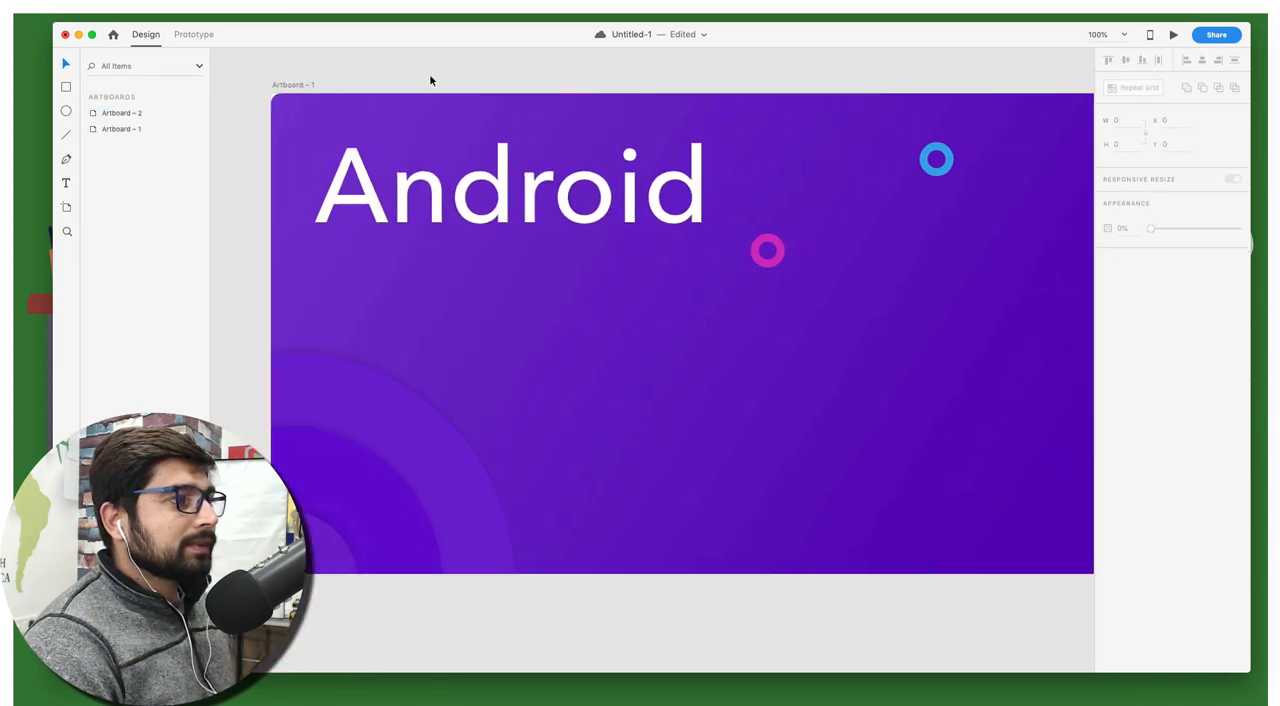
scroll(430, 80, "left", 1)
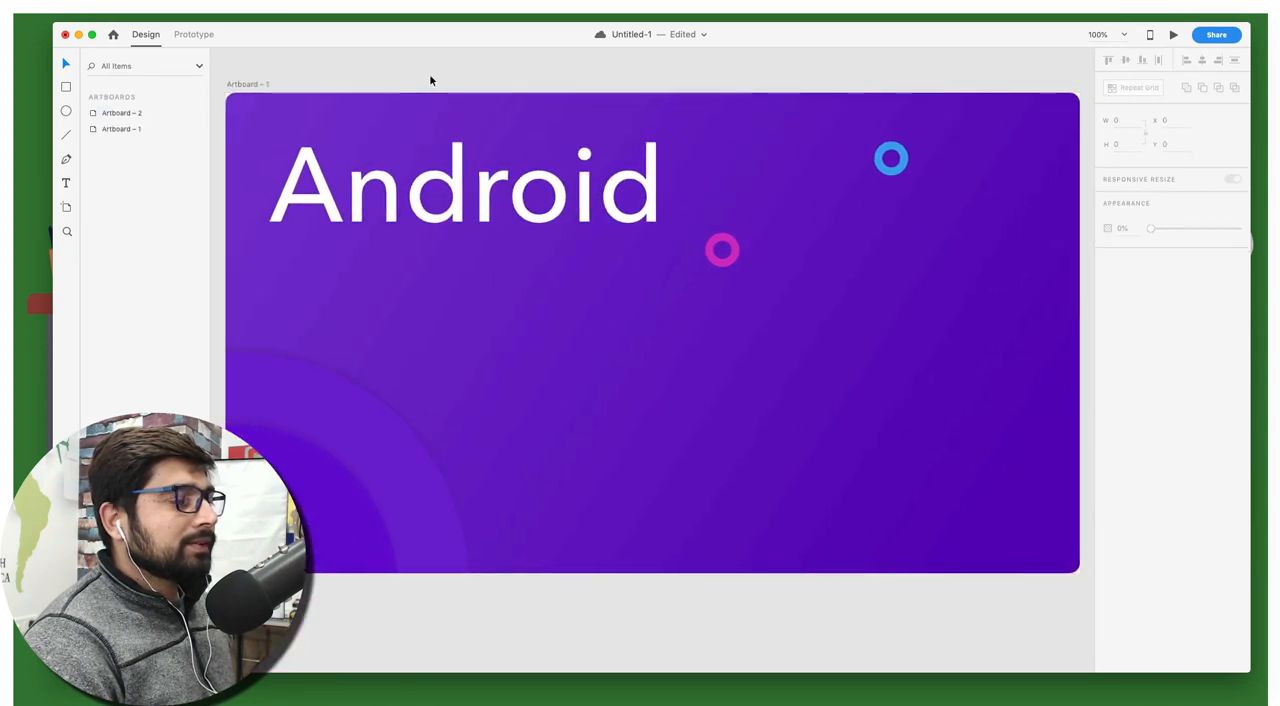
Move the pink and blue rings right and slightly down, placing the blue ring at about X 1100, Y 99
left_click_drag(734, 250, 858, 264)
left_click(906, 164)
left_click_drag(936, 177, 1015, 195)
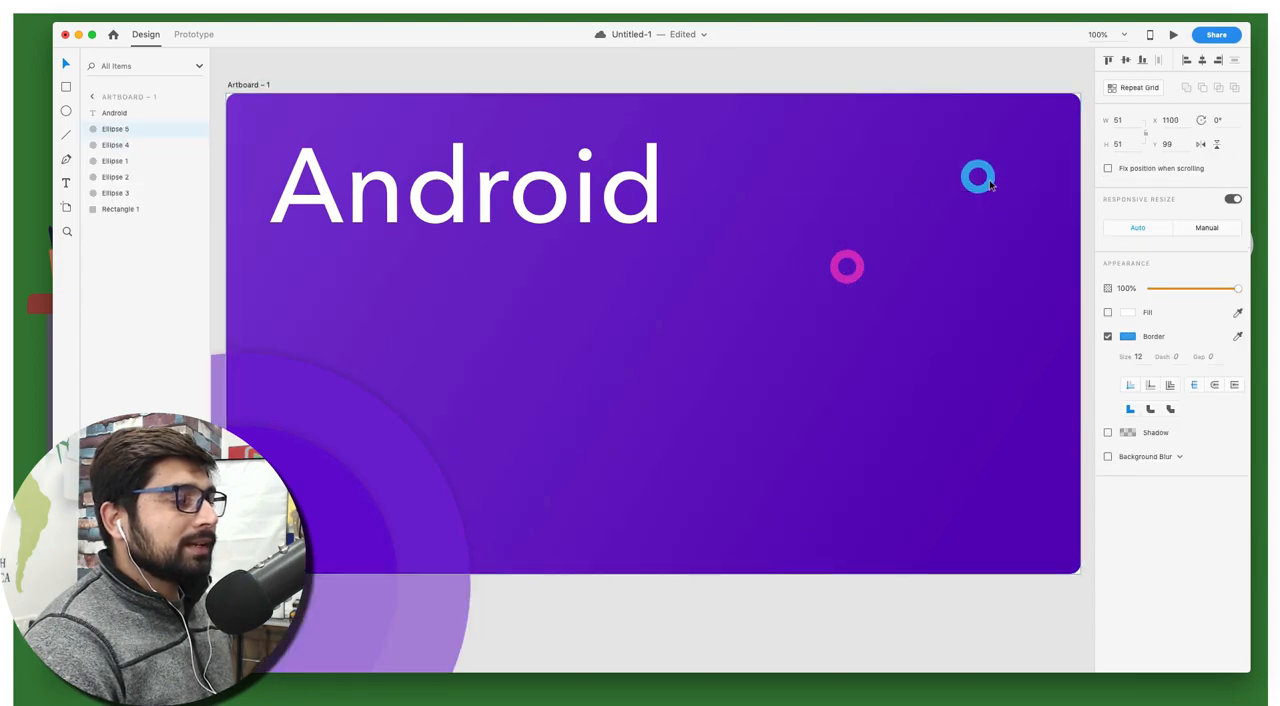
left_click(705, 80)
scroll(705, 80, "left", 1)
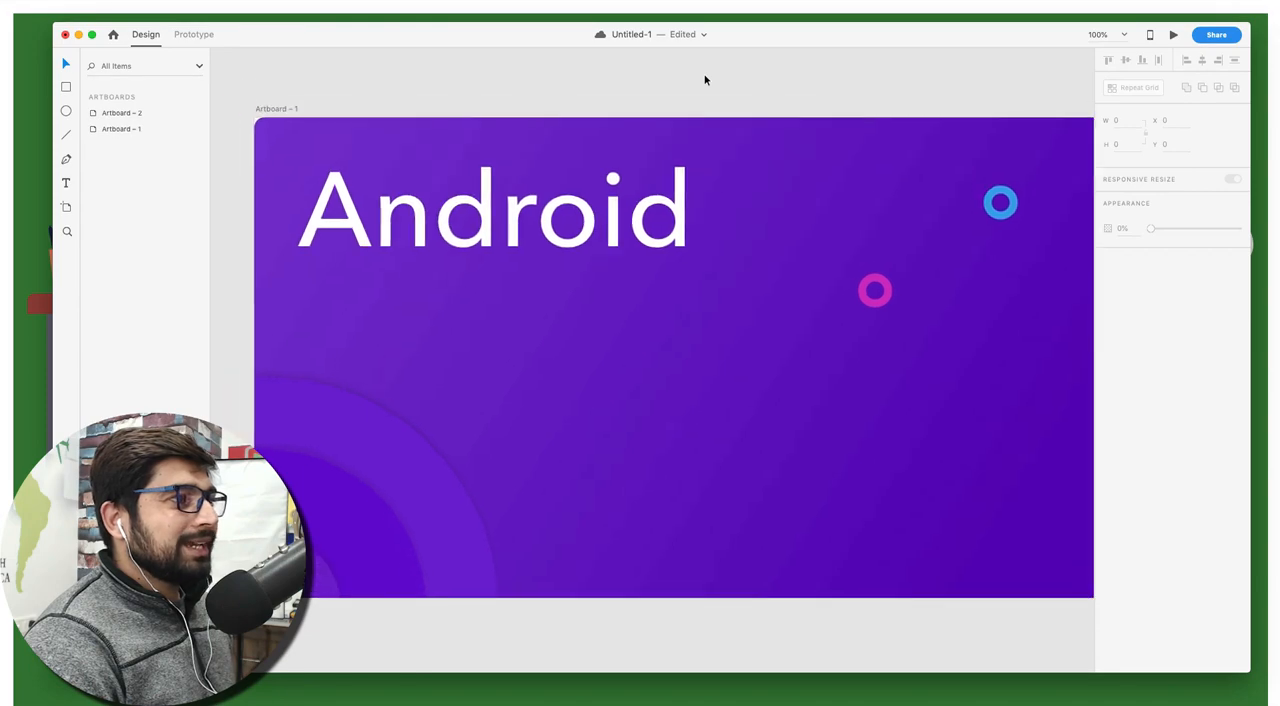
Nudge the "Android" text slightly left and down to X 55, Y 46, and clear the selection
left_click_drag(535, 241, 531, 248)
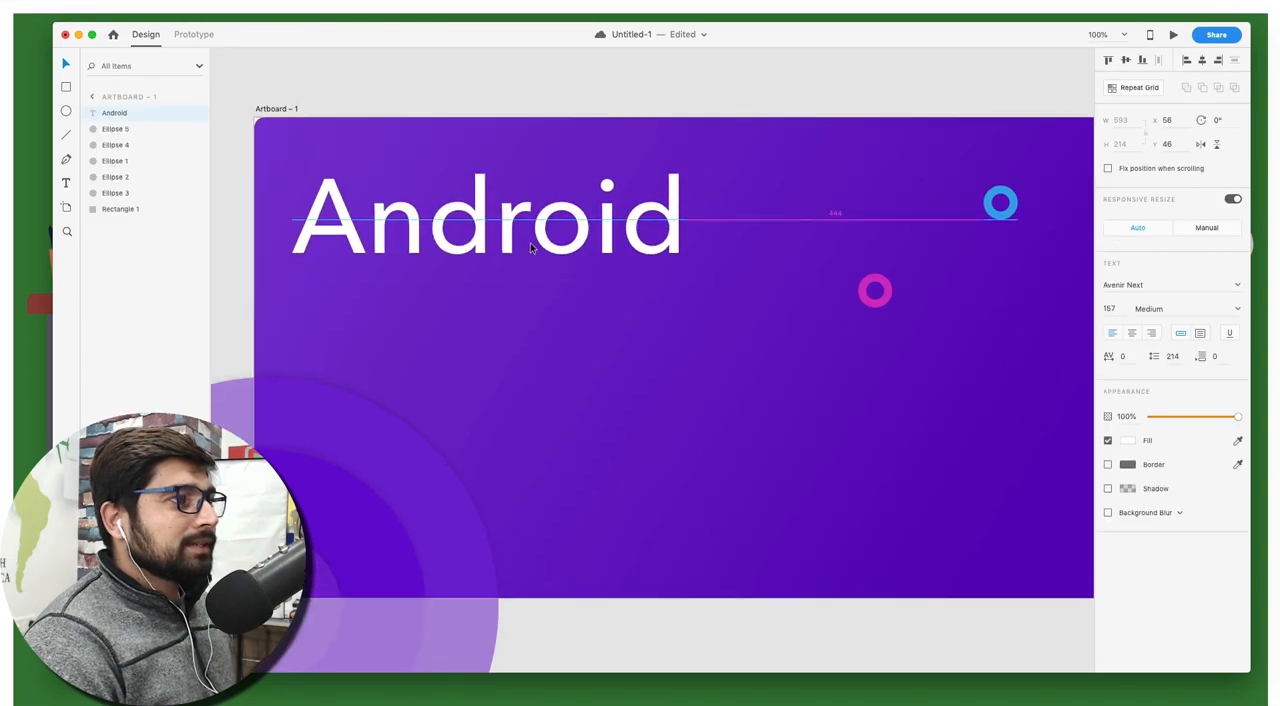
left_click(484, 90)
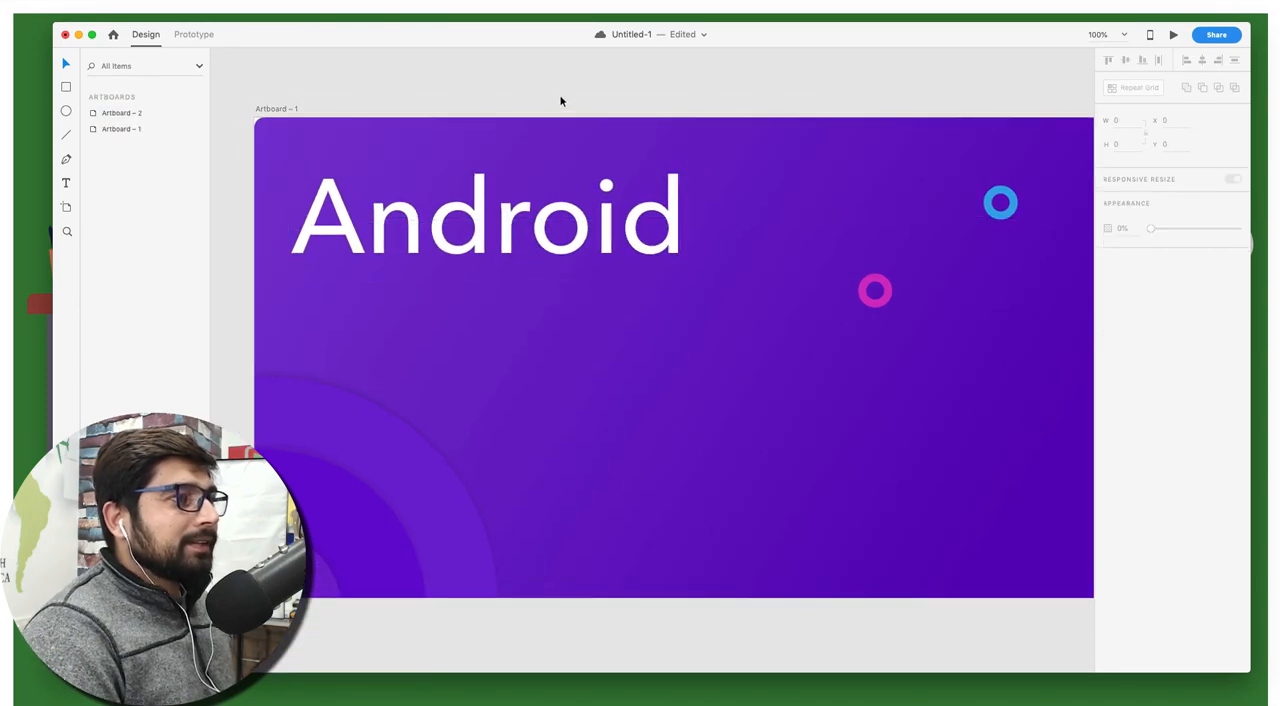
Switch to the Icons8 app to get a star icon for the design
key("ctrl+Up")
left_click(723, 154)
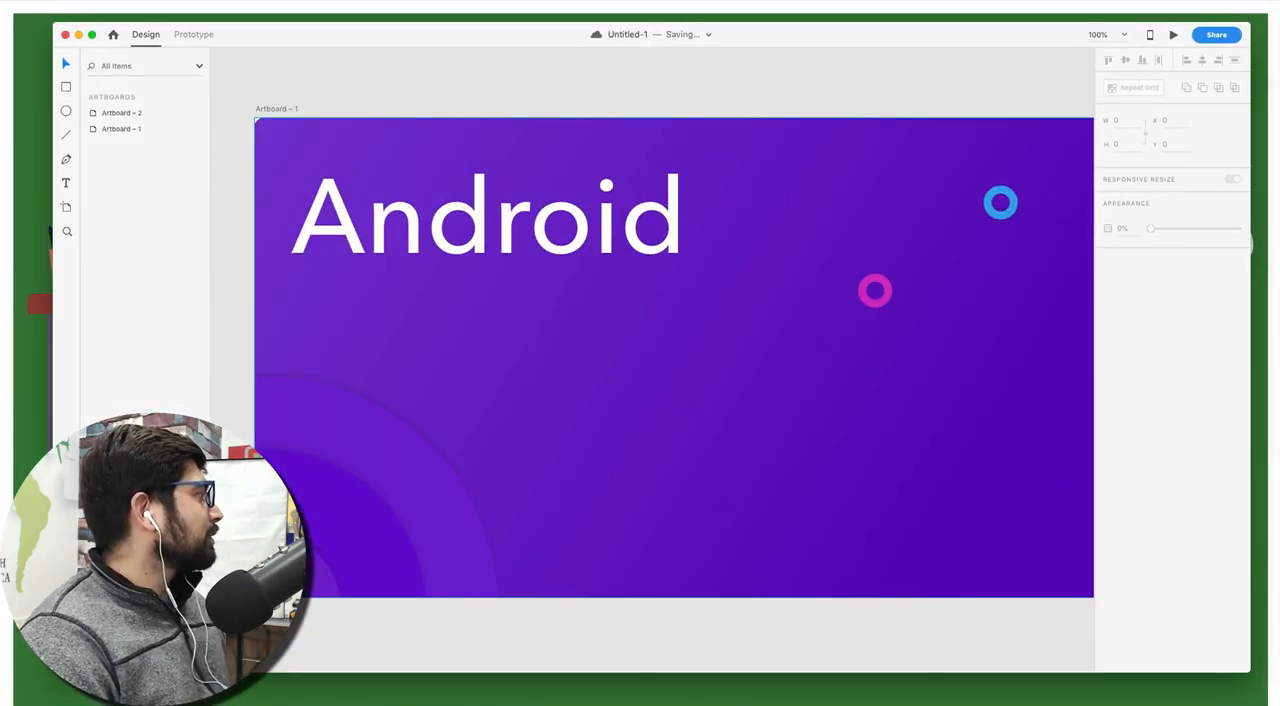
key("super+space")
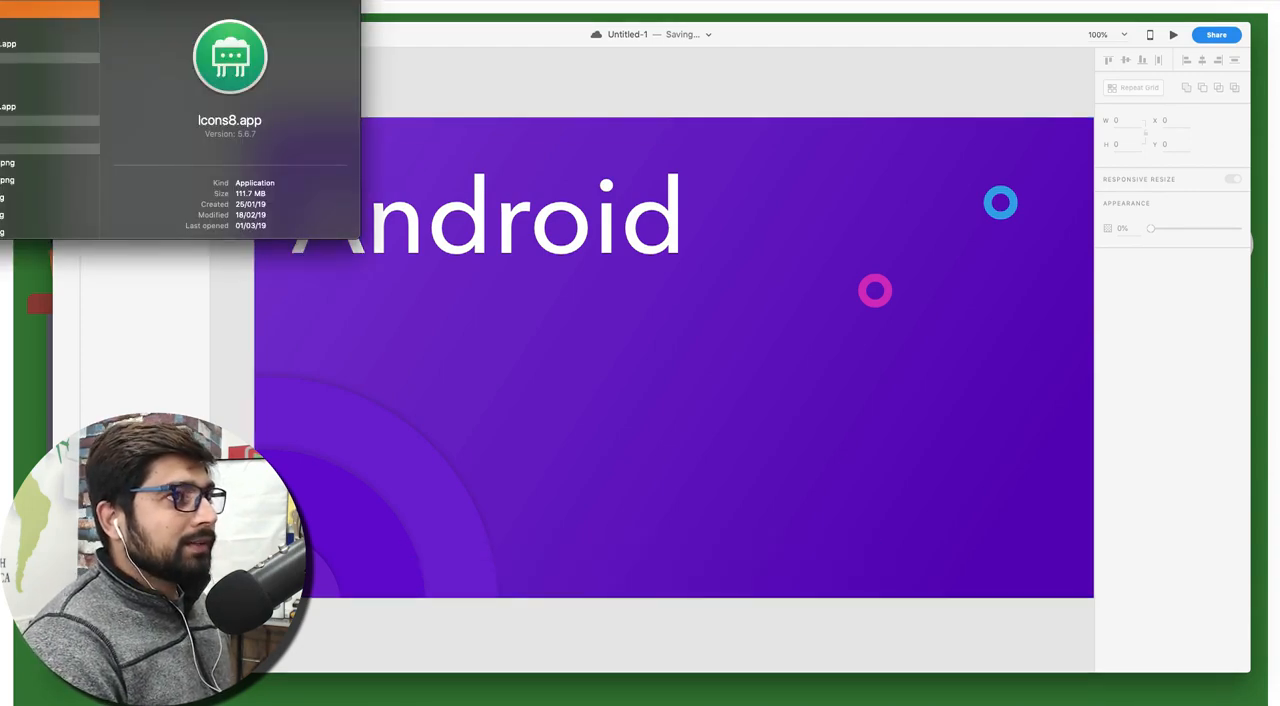
key("Return")
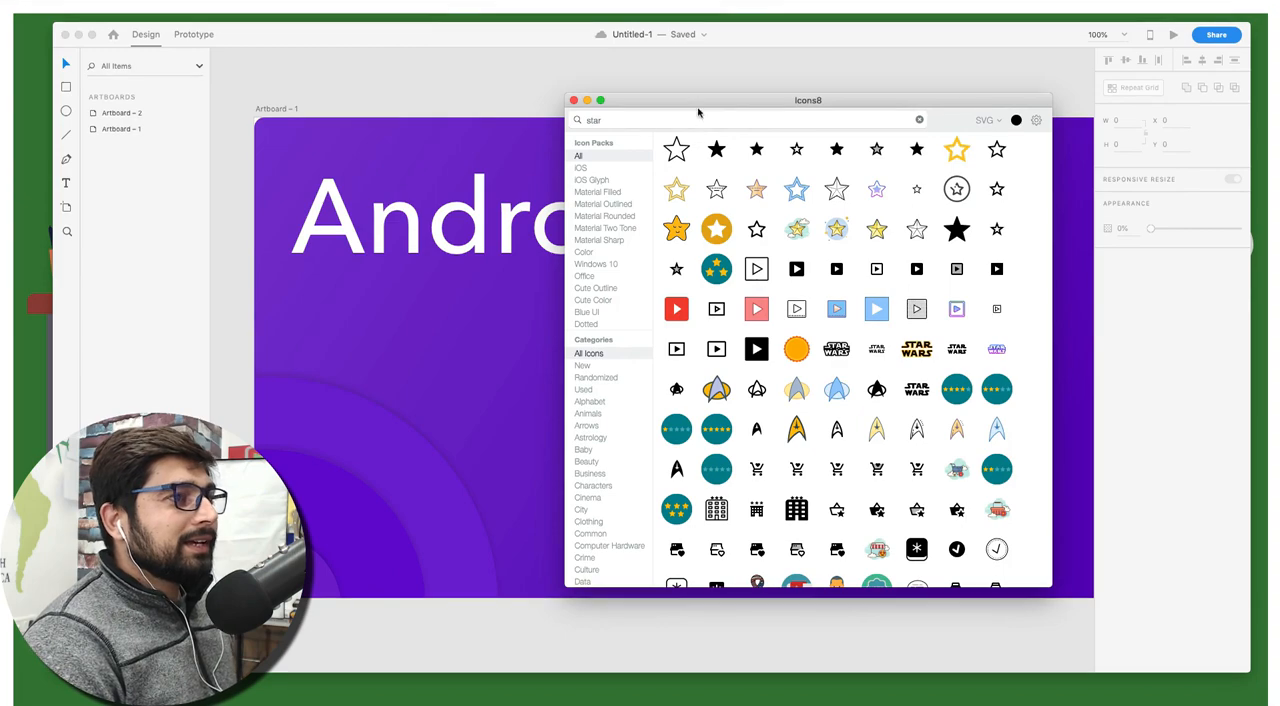
Try to insert the solid black star icon directly onto the first artboard, and undo the placement
left_click_drag(697, 109, 789, 217)
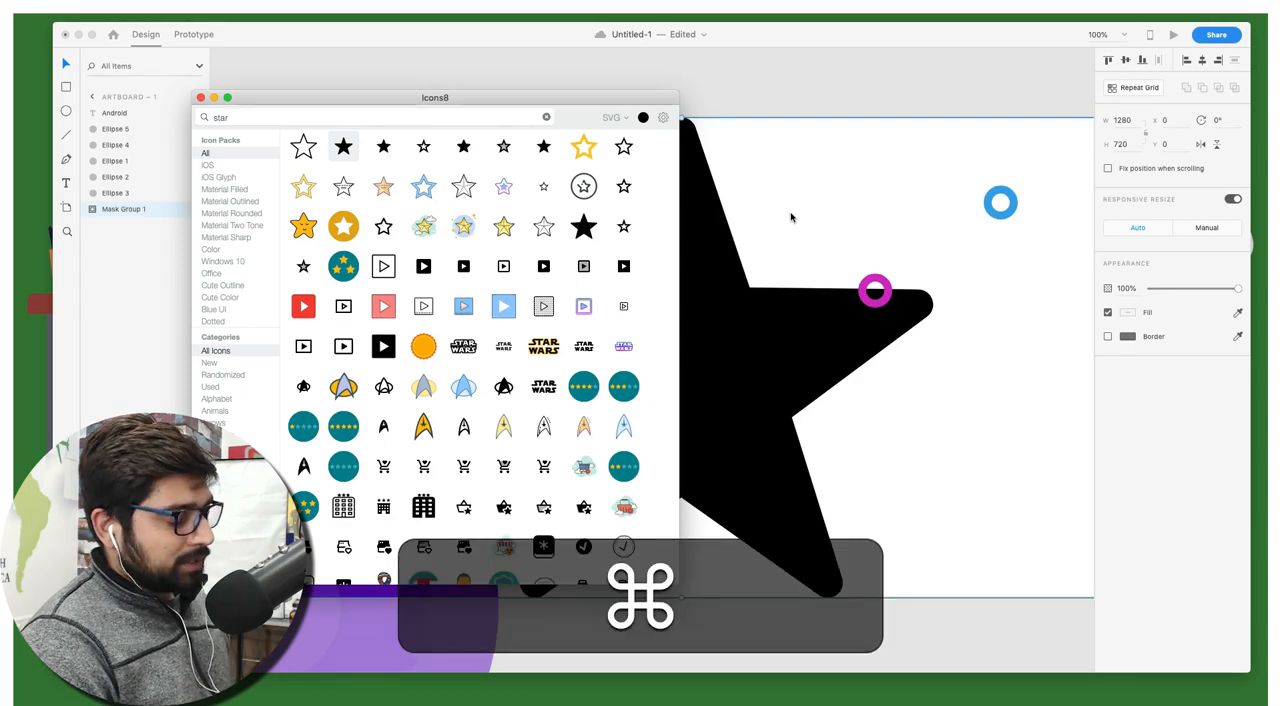
key("super+z")
key("super+z")
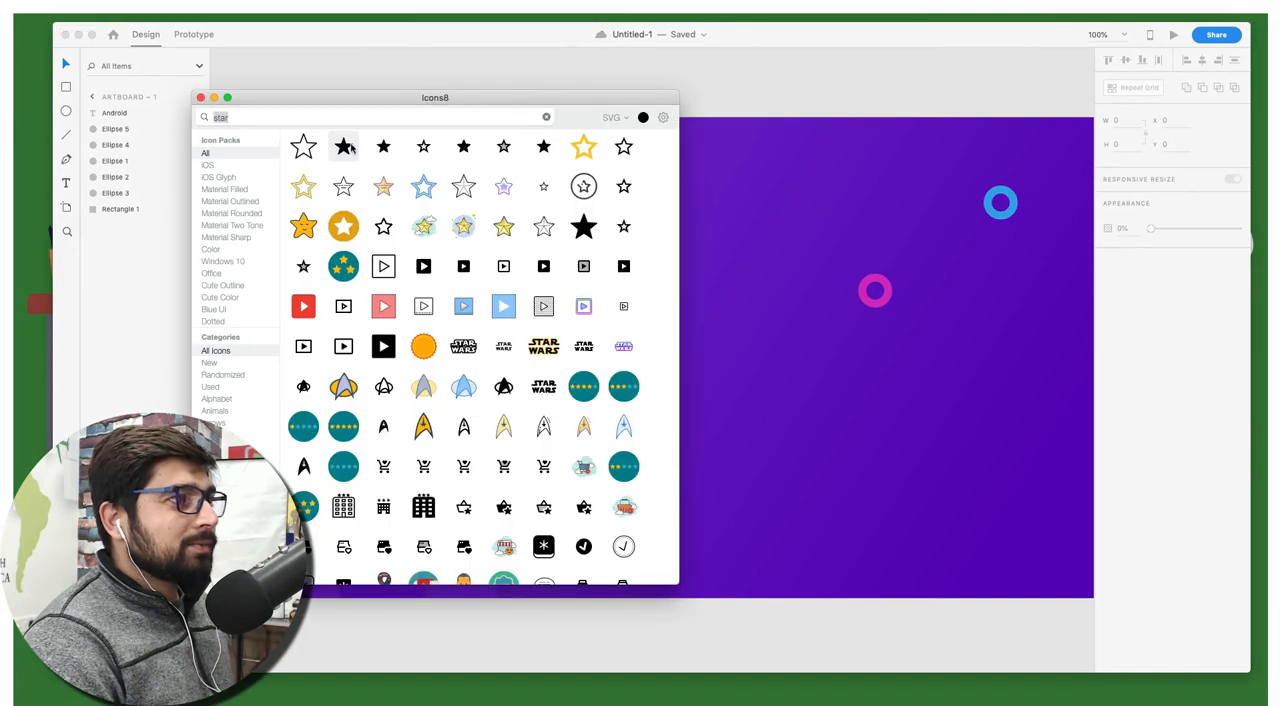
Import the solid star icon onto the pasteboard, move it to the first artboard's lower middle, and enlarge it to about 47 wide
left_click_drag(343, 147, 745, 86)
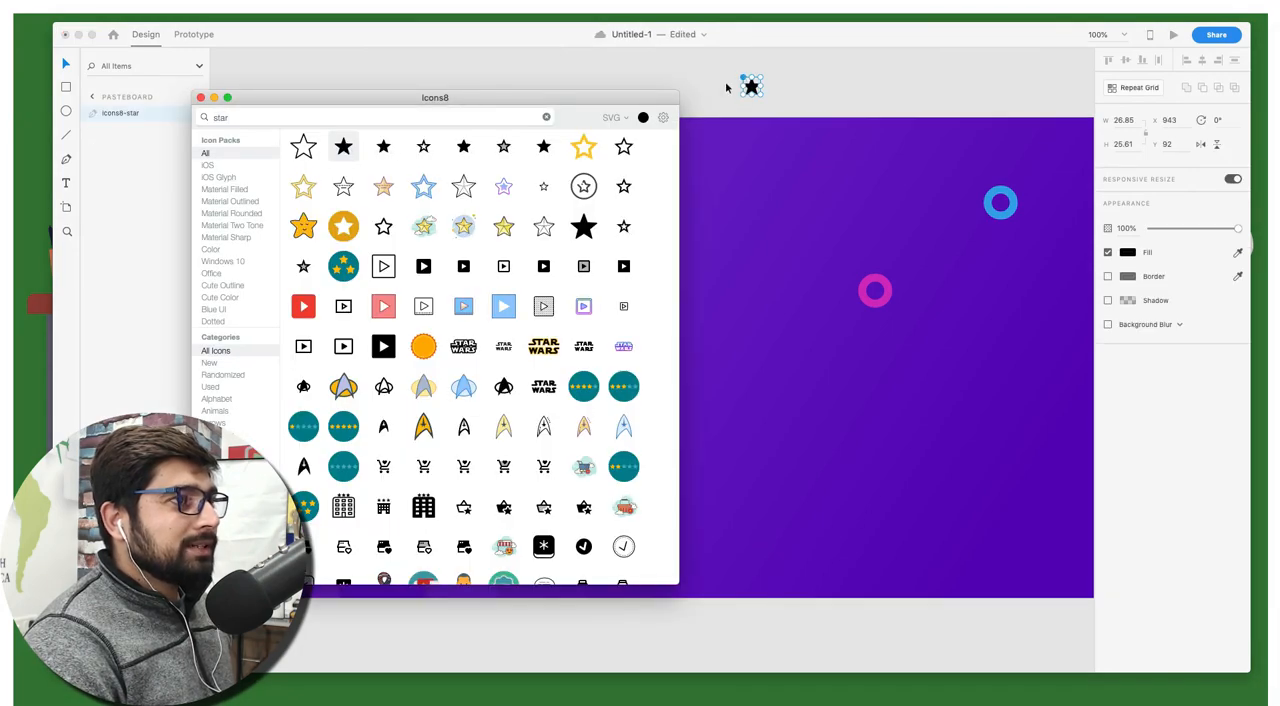
scroll(703, 97, "right", 5)
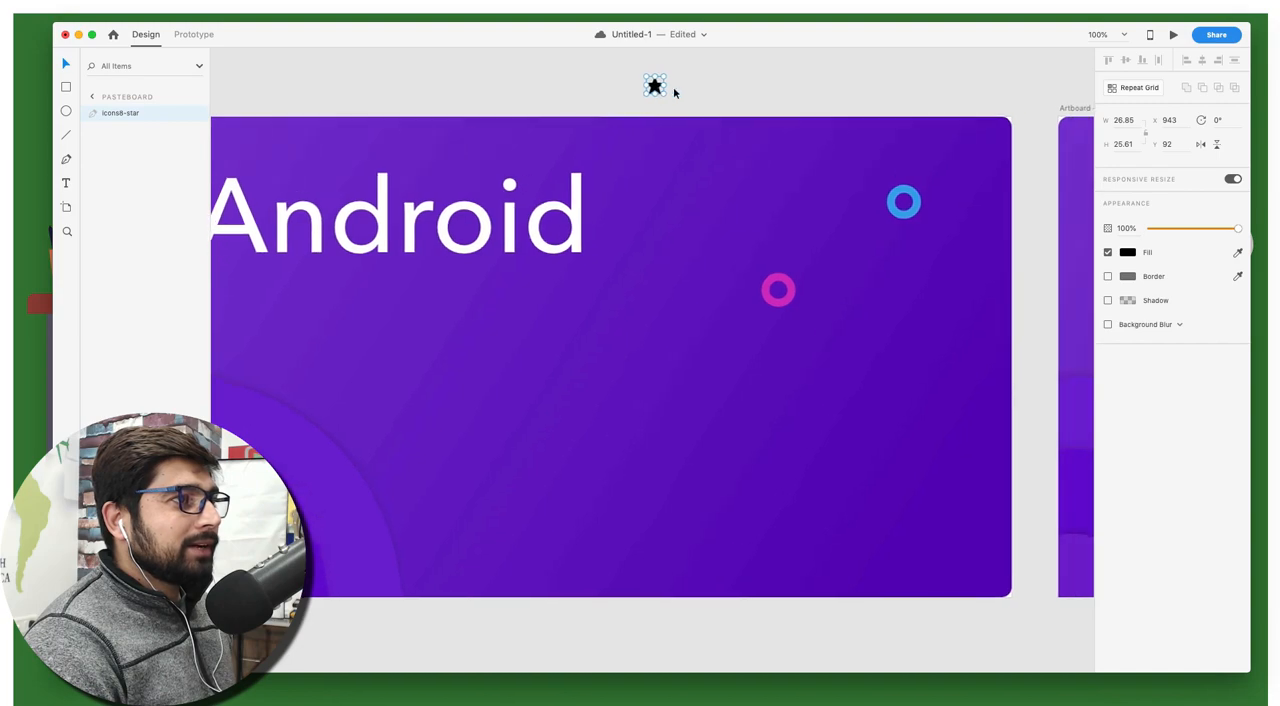
left_click_drag(649, 86, 659, 460)
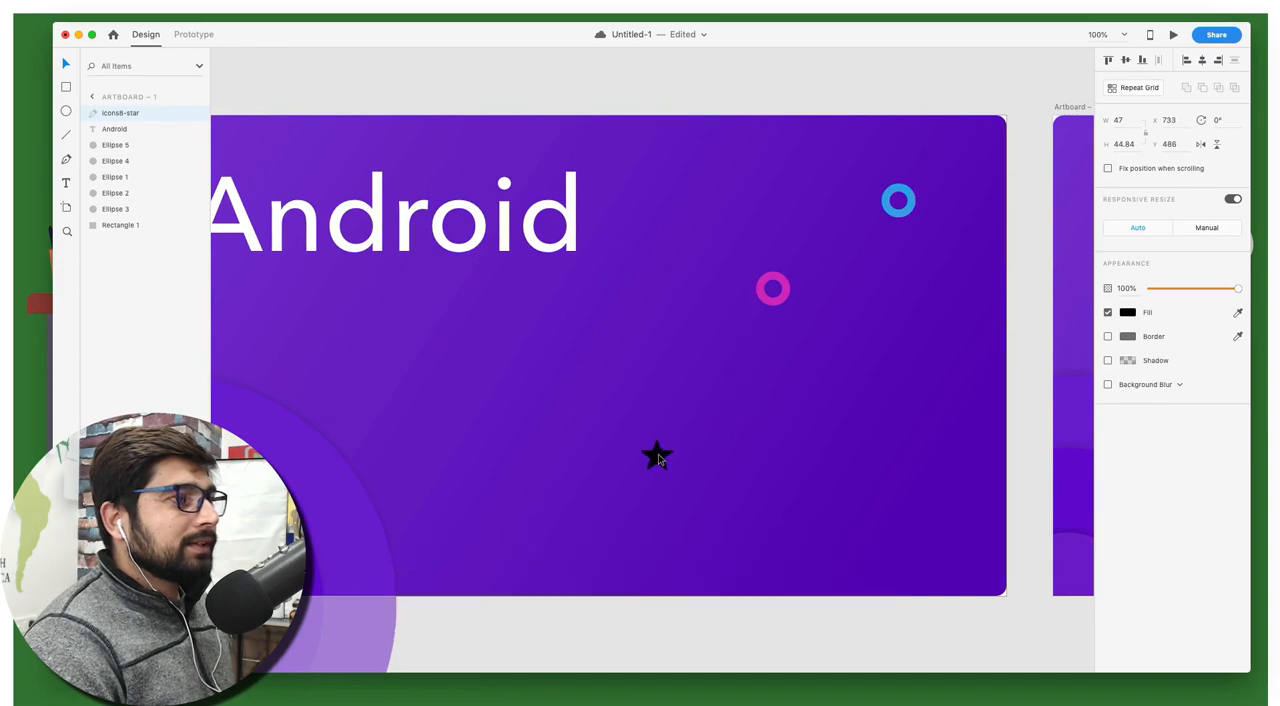
Fill the star icon with white #FFFFFF and clear the selection
left_click(1127, 313)
left_click_drag(976, 255, 964, 248)
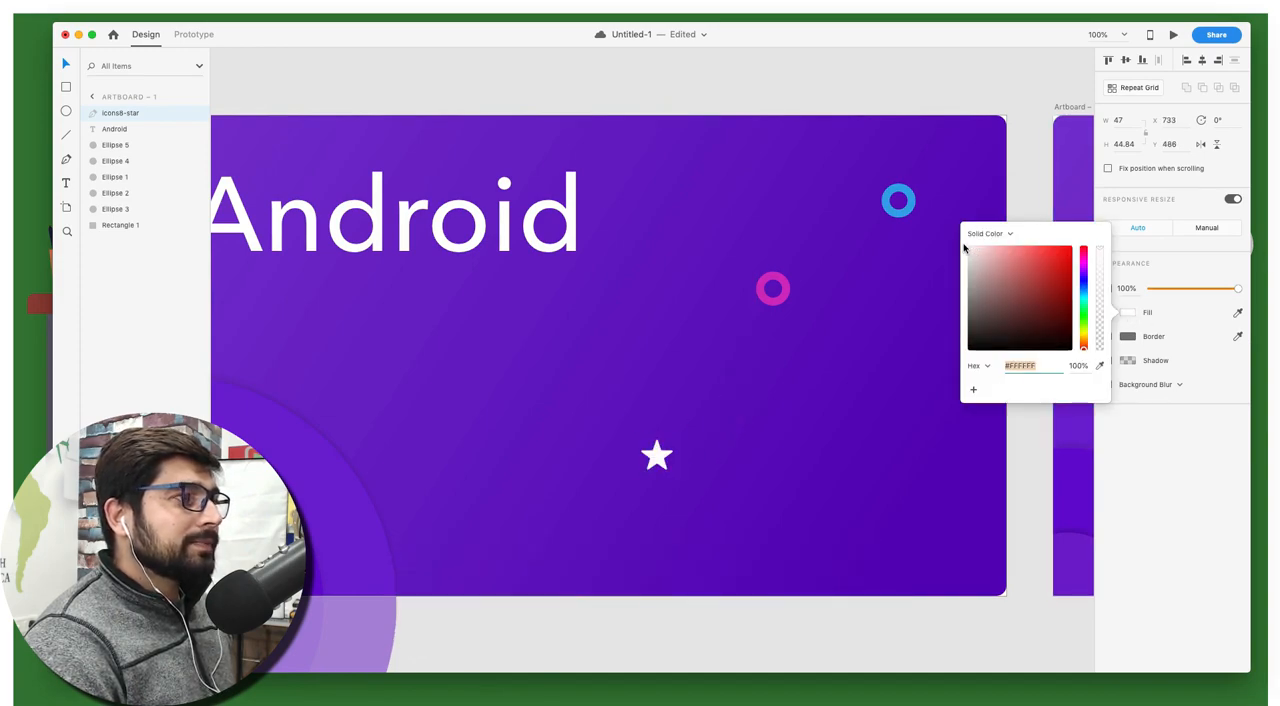
left_click(786, 104)
scroll(786, 104, "left", 3)
scroll(787, 104, "left", 3)
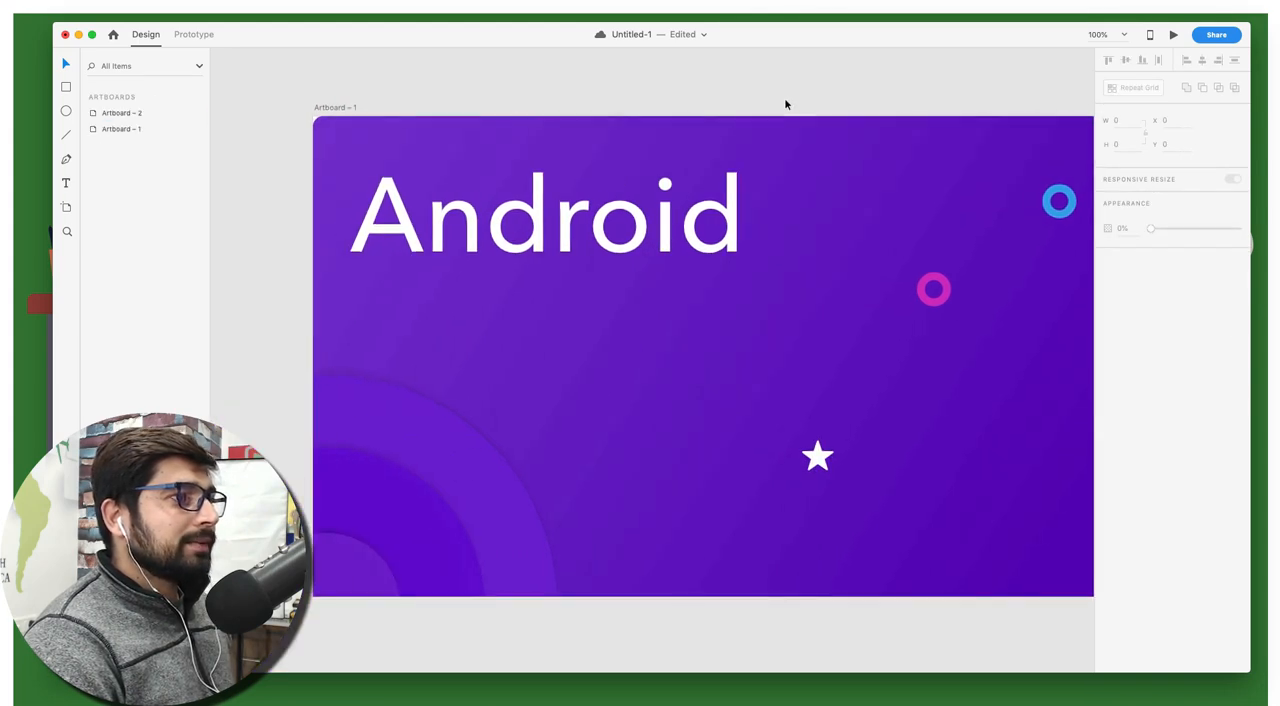
scroll(787, 104, "right", 2)
scroll(787, 104, "right", 1)
scroll(786, 104, "right", 2)
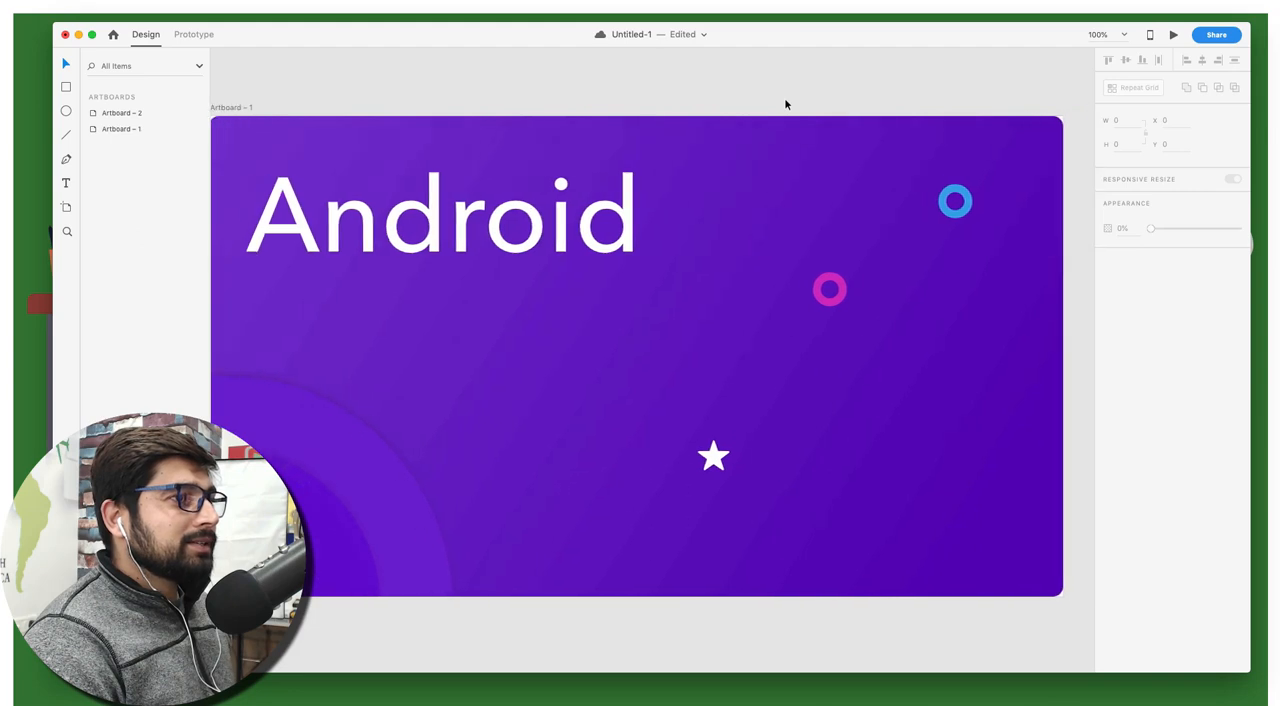
scroll(786, 104, "left", 2)
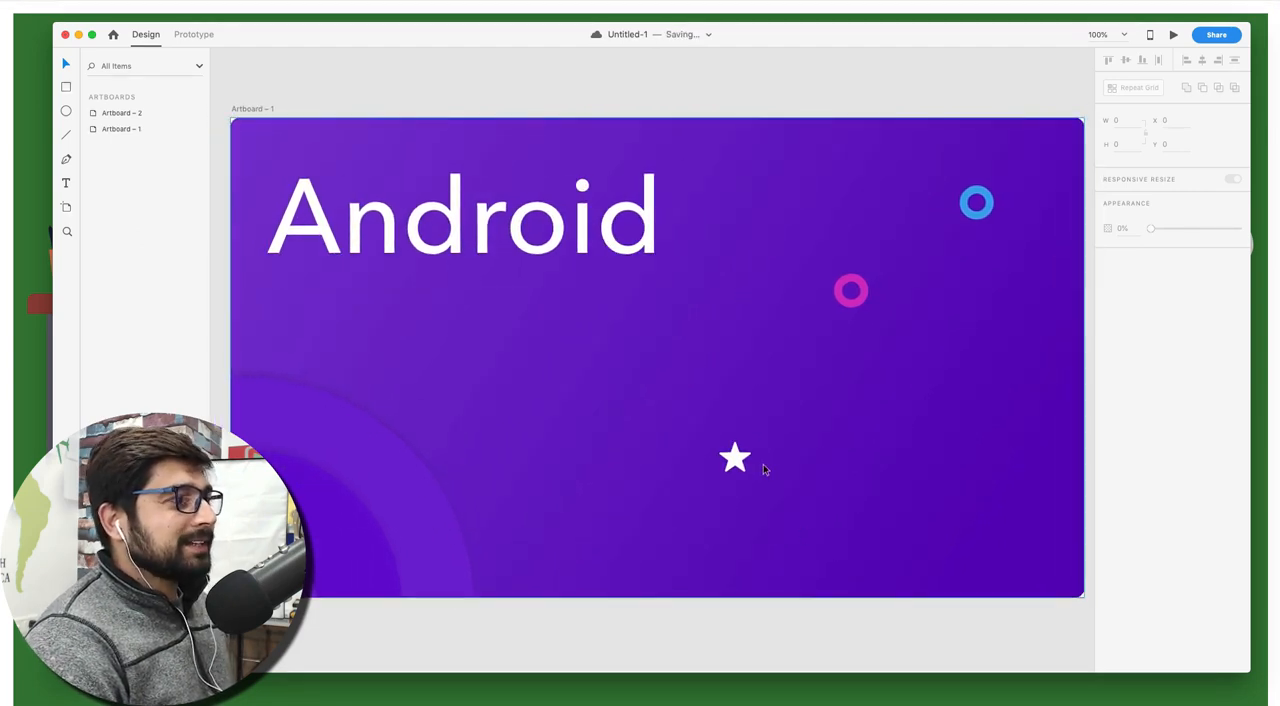
Nudge the white star slightly up and right to about X 739, Y 476, and clear the selection
left_click_drag(734, 459, 739, 452)
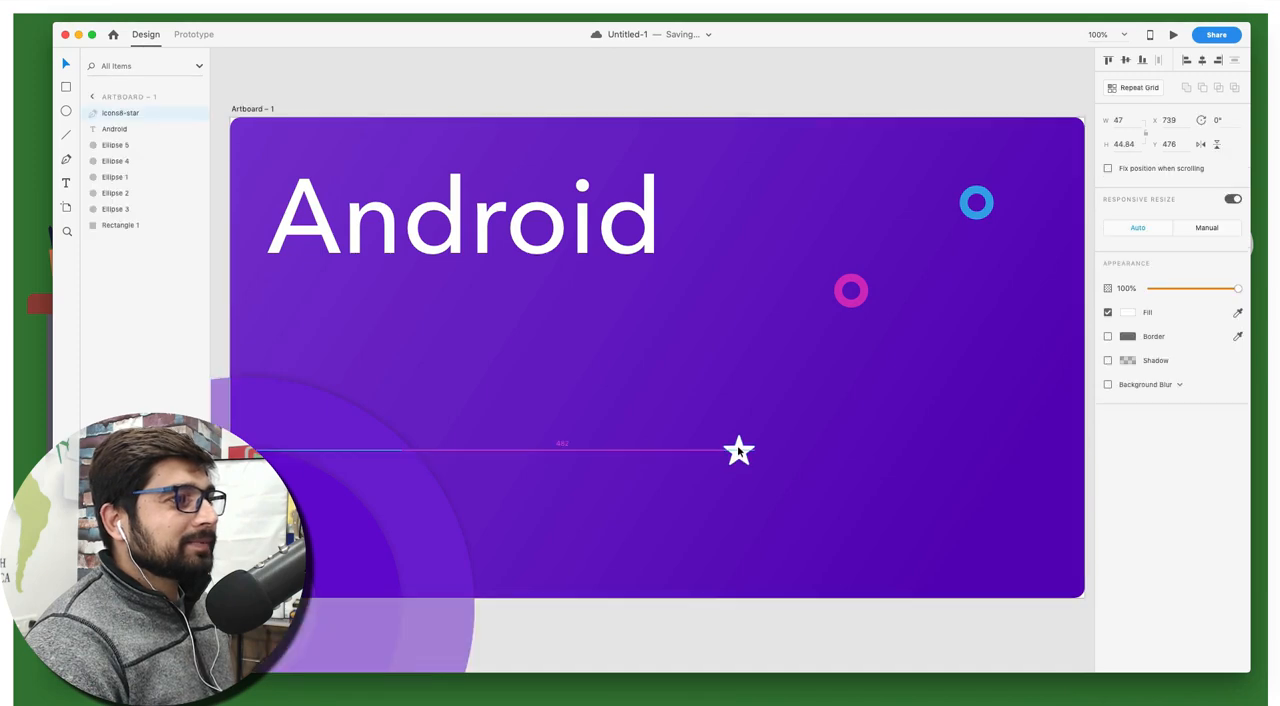
left_click(692, 96)
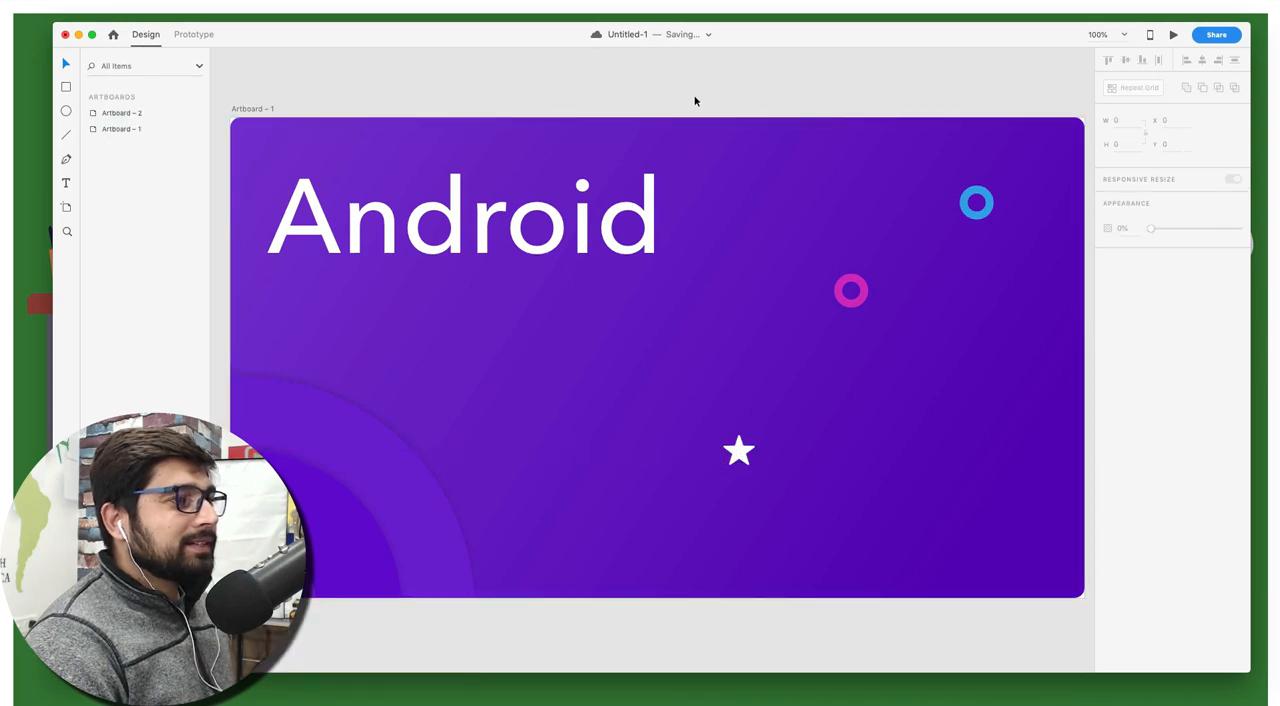
scroll(695, 100, "right", 1)
scroll(695, 100, "left", 1)
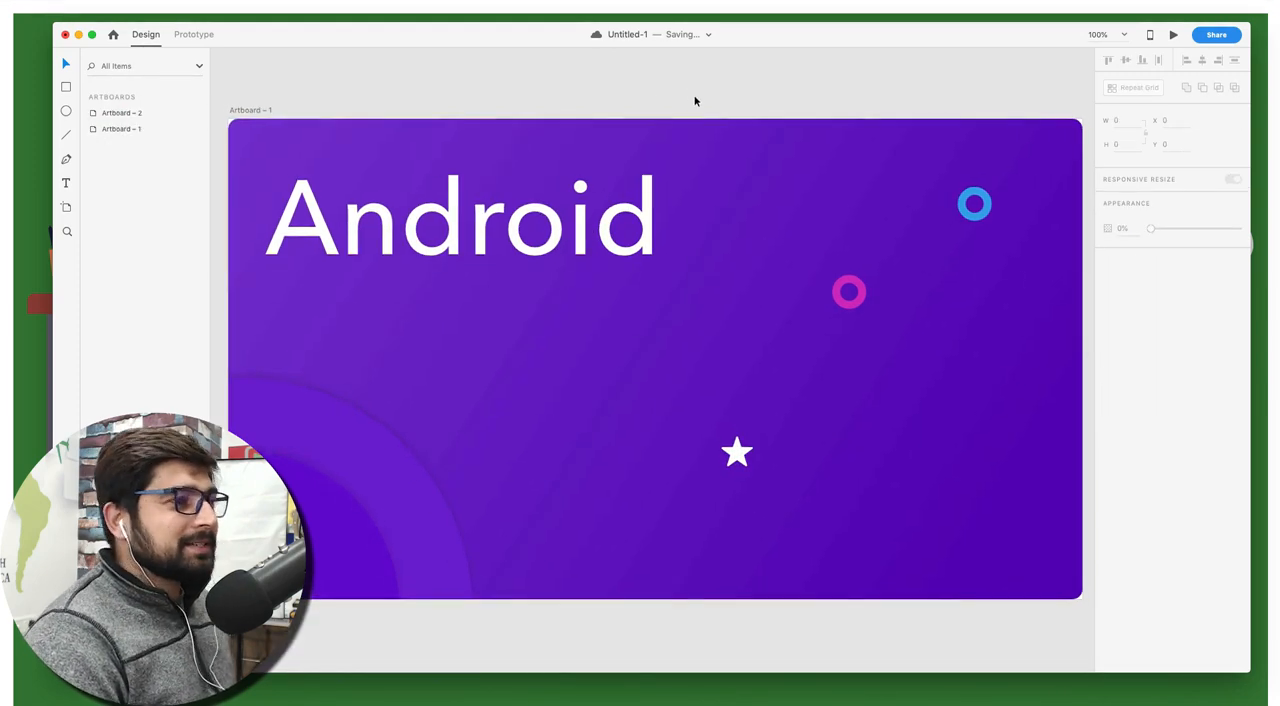
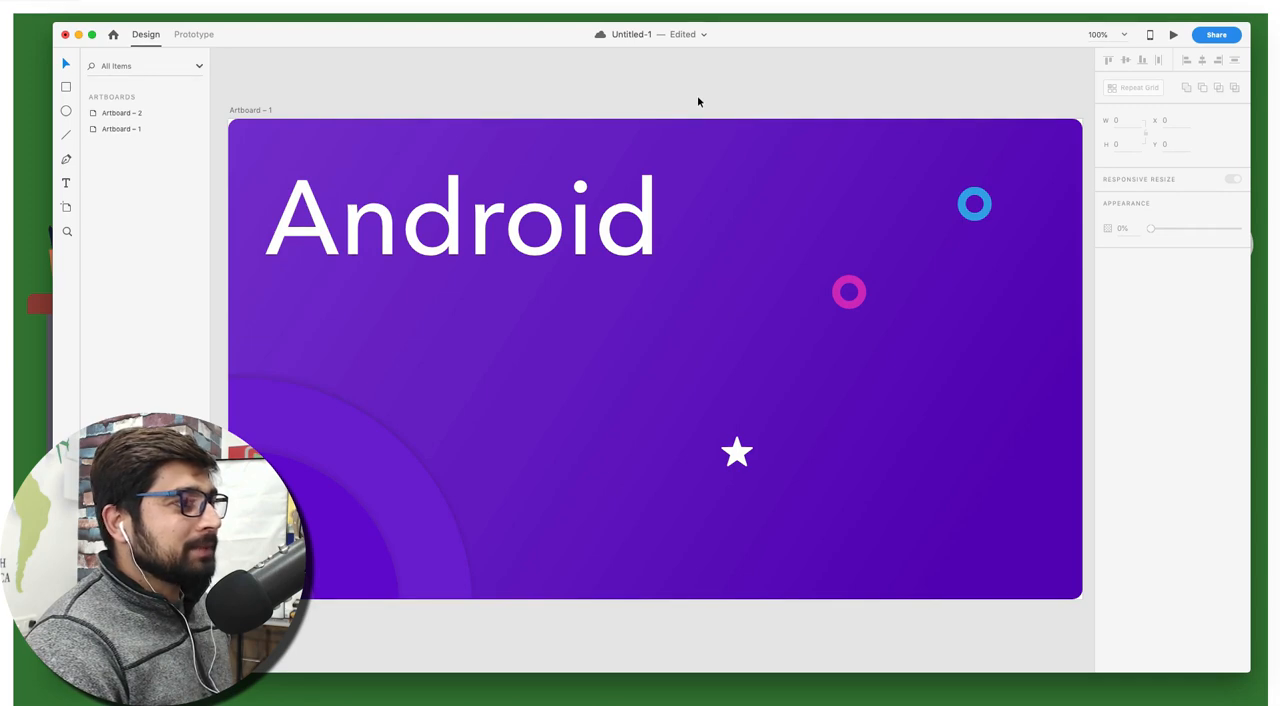
Delete the three concentric circles from the lower-left corner of the second artboard
scroll(697, 95, "right", 15)
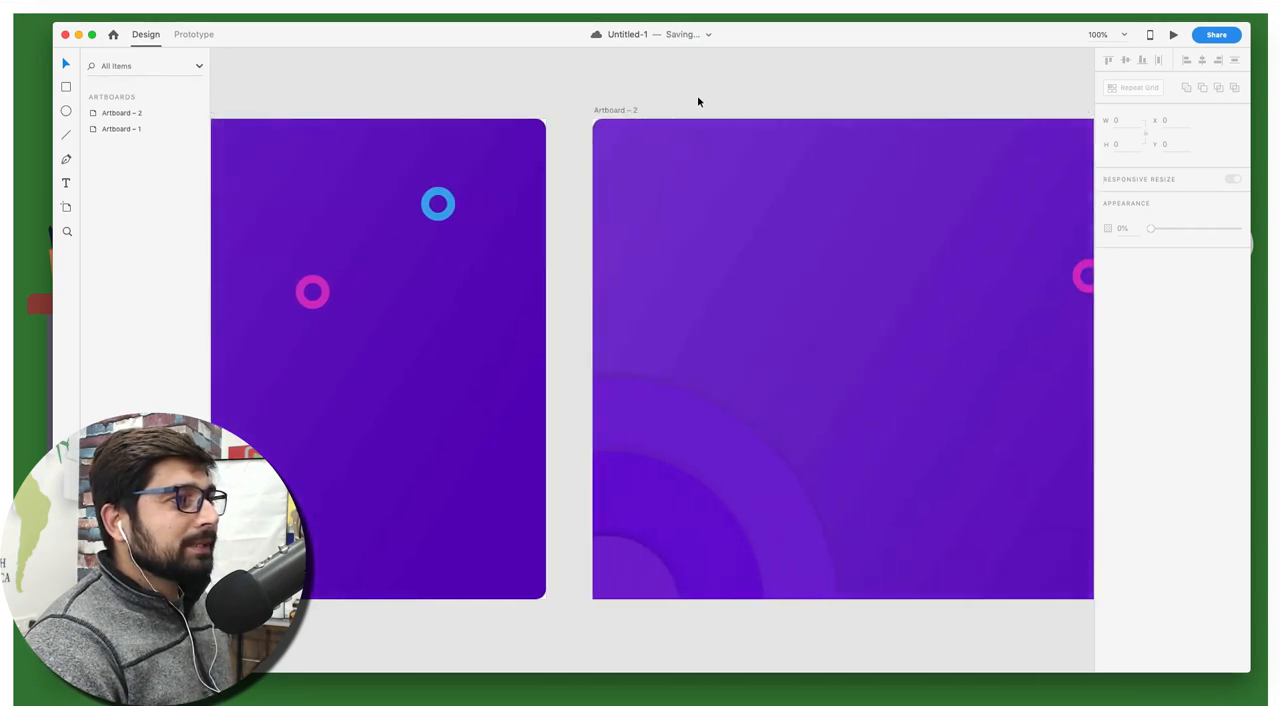
scroll(697, 95, "right", 3)
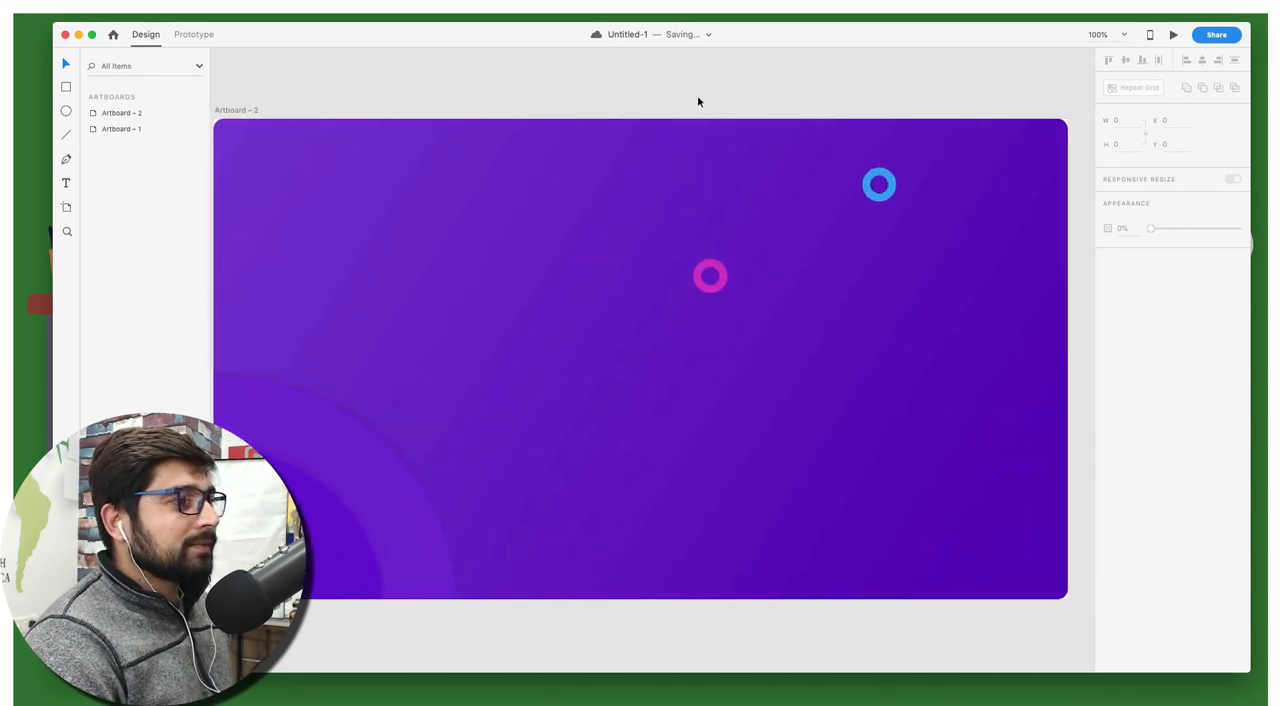
left_click(329, 490)
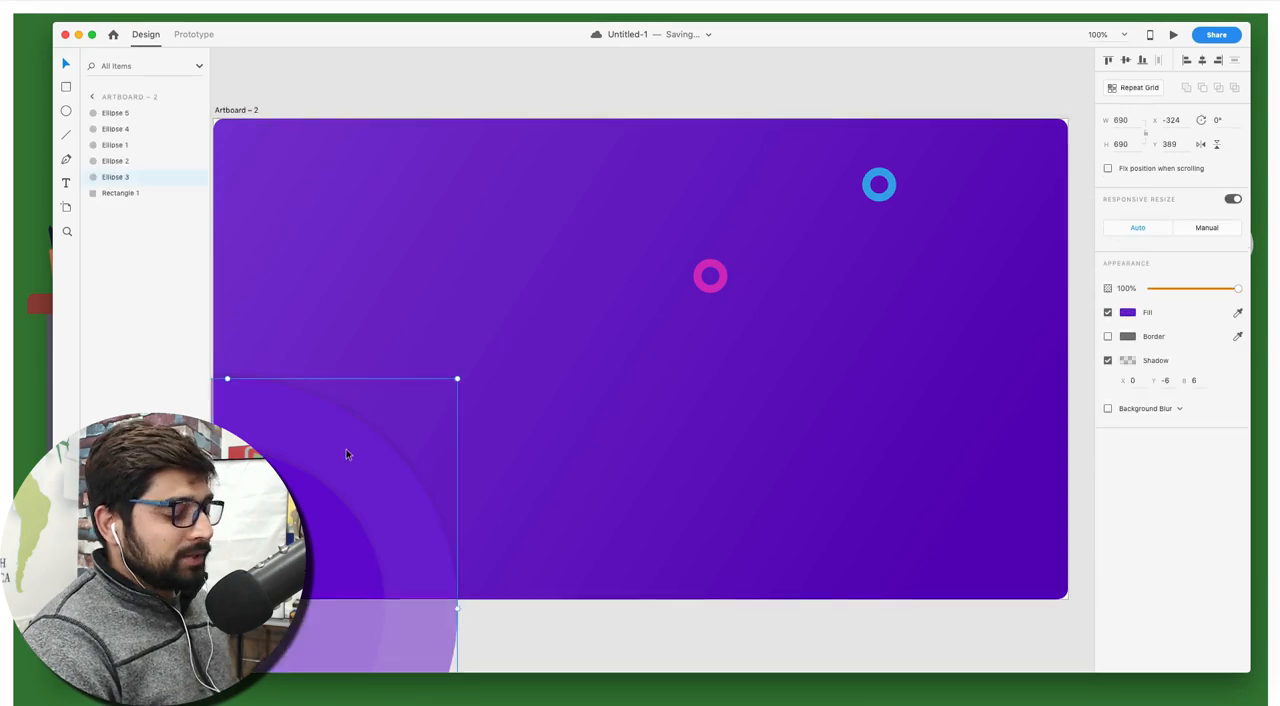
key("BackSpace")
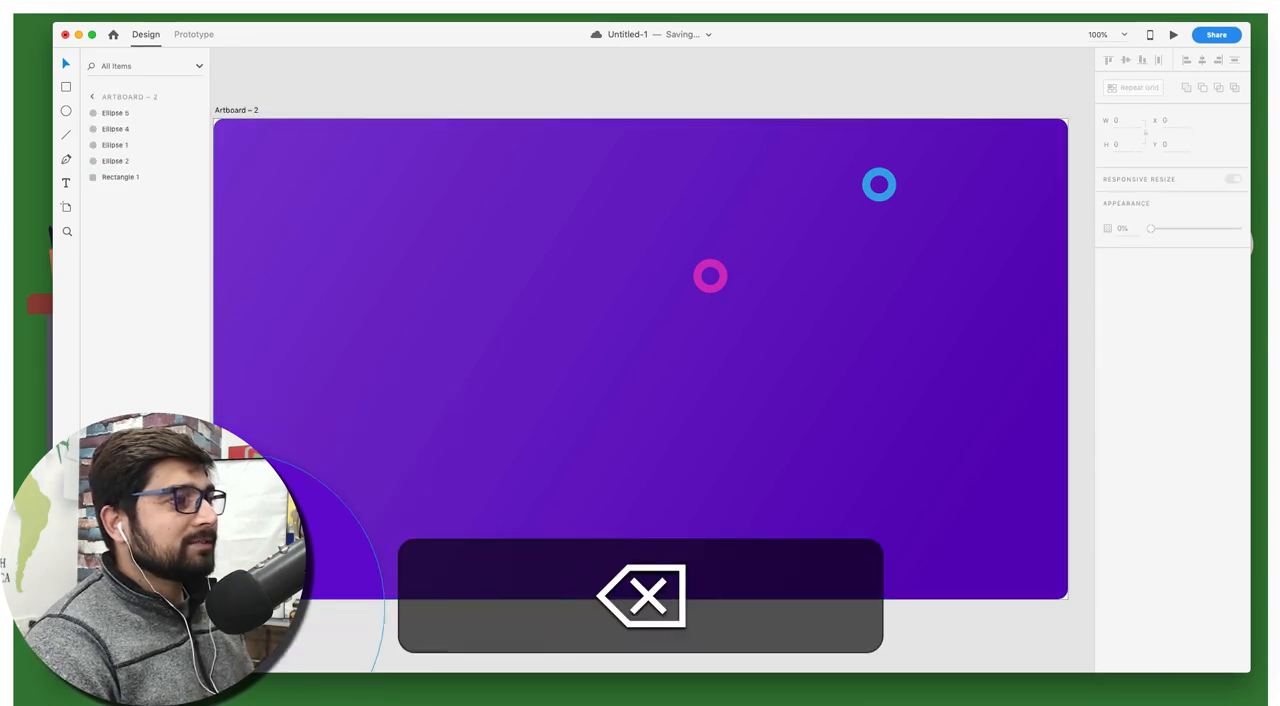
left_click(313, 515)
key("BackSpace")
left_click(275, 580)
key("BackSpace")
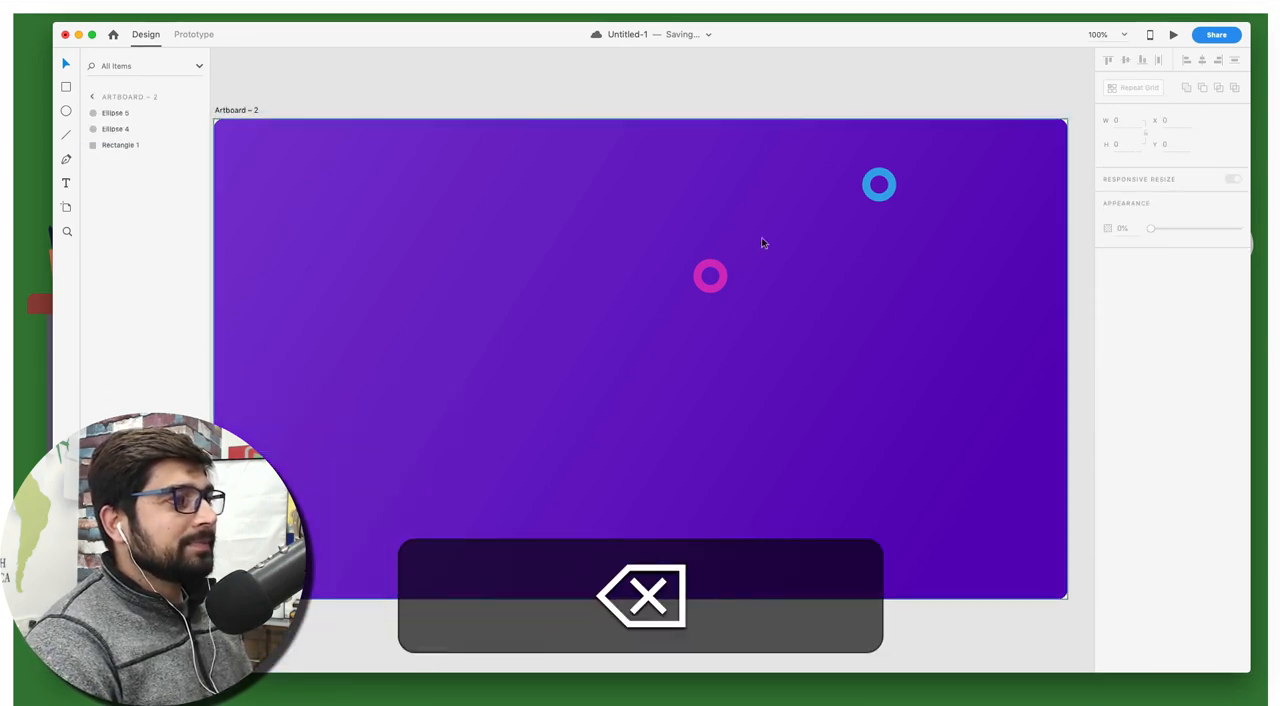
Delete the pink and blue rings from the second artboard
left_click(710, 278)
key("BackSpace")
left_click(879, 199)
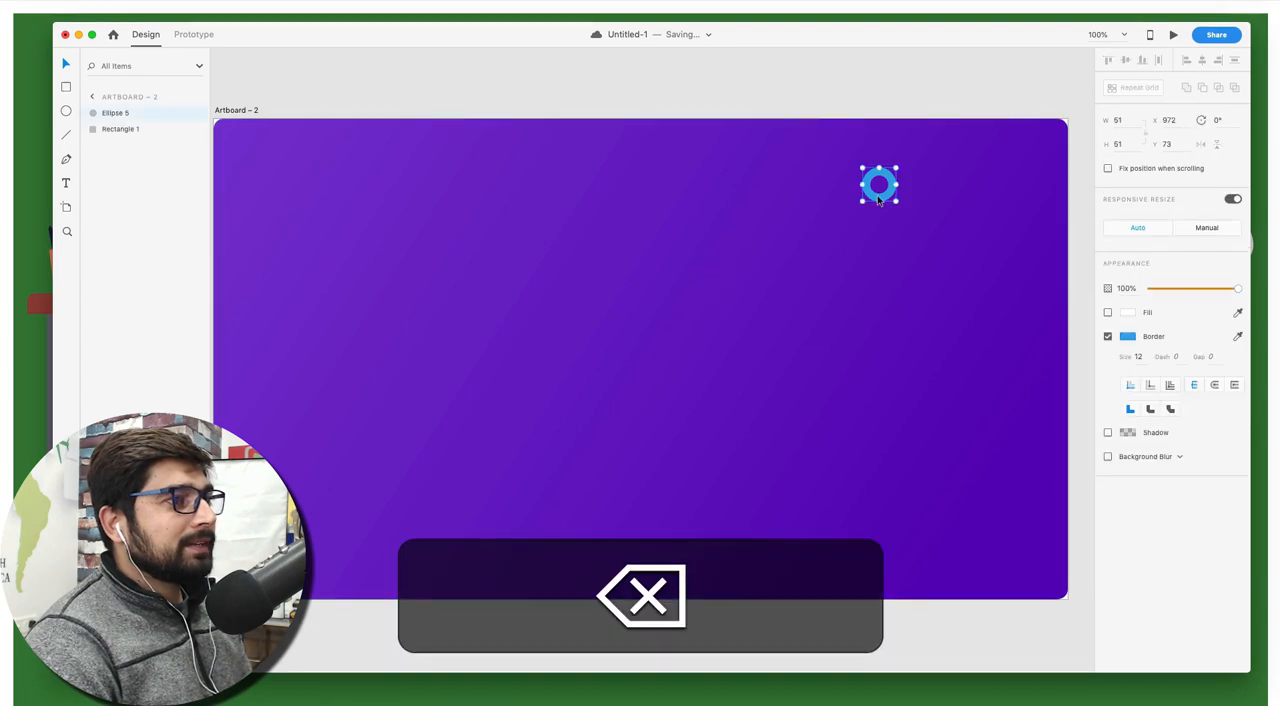
key("BackSpace")
left_click(643, 223)
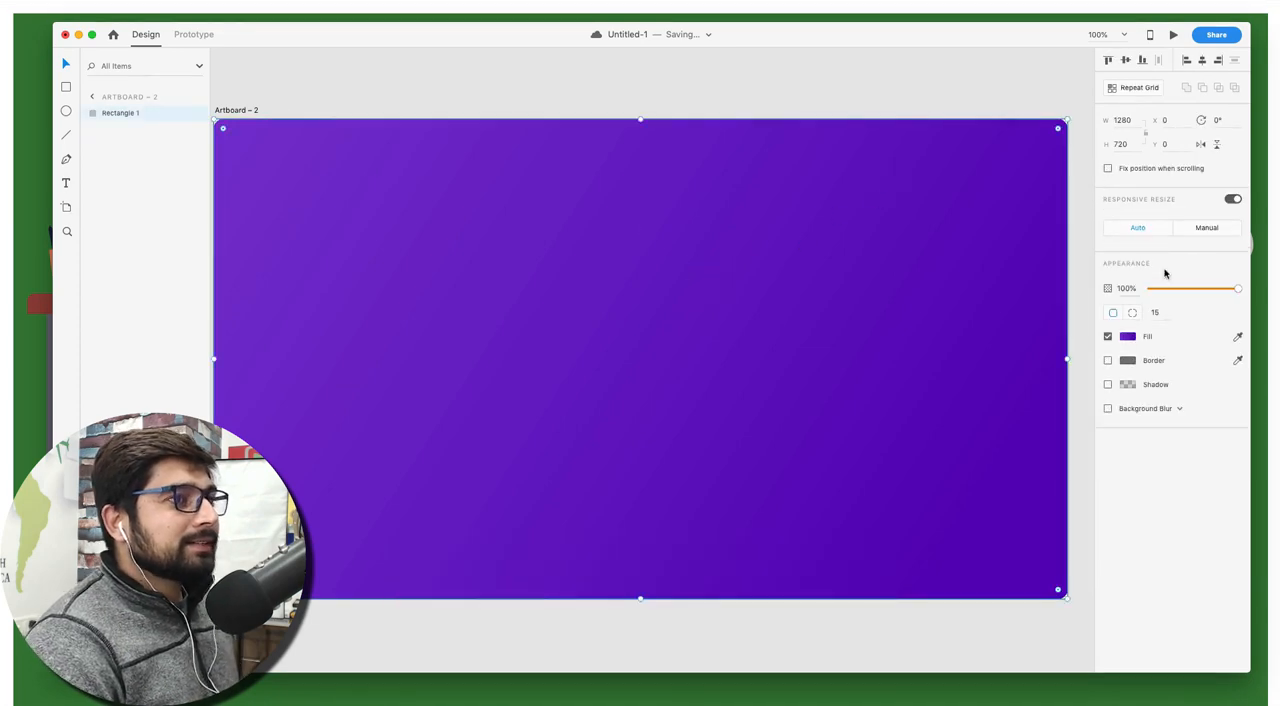
left_click(1128, 337)
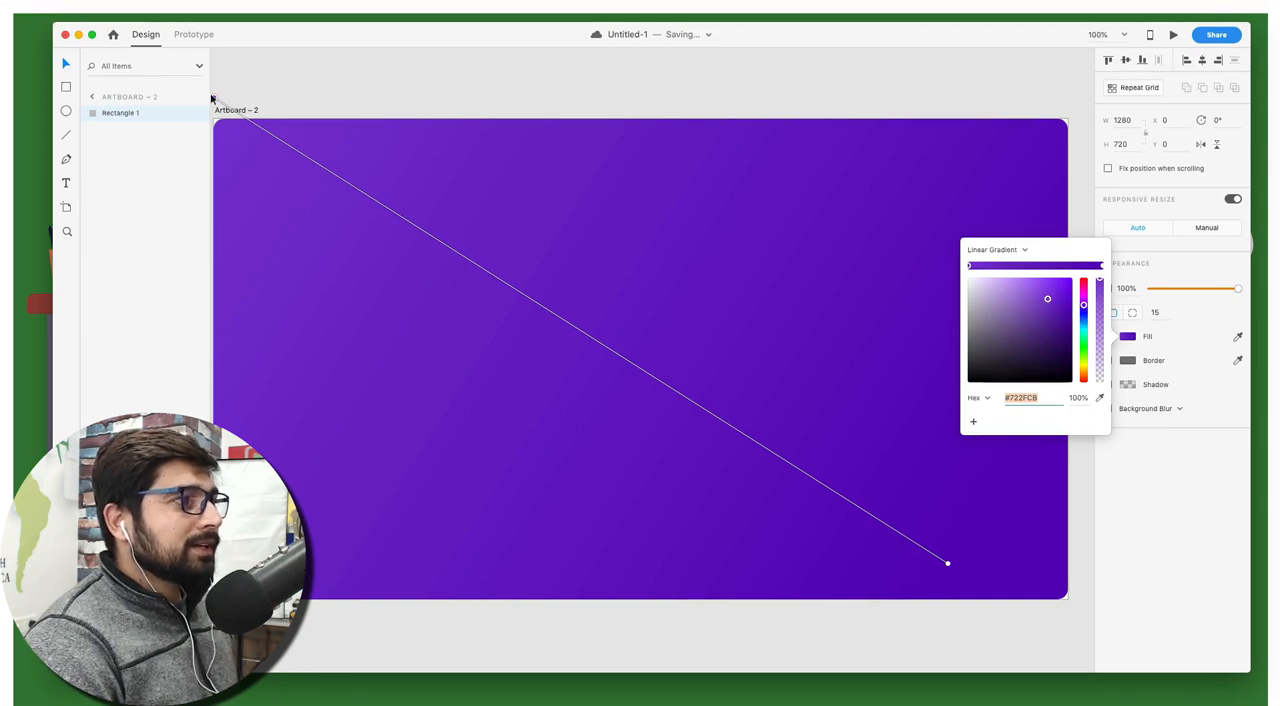
left_click_drag(211, 97, 509, 160)
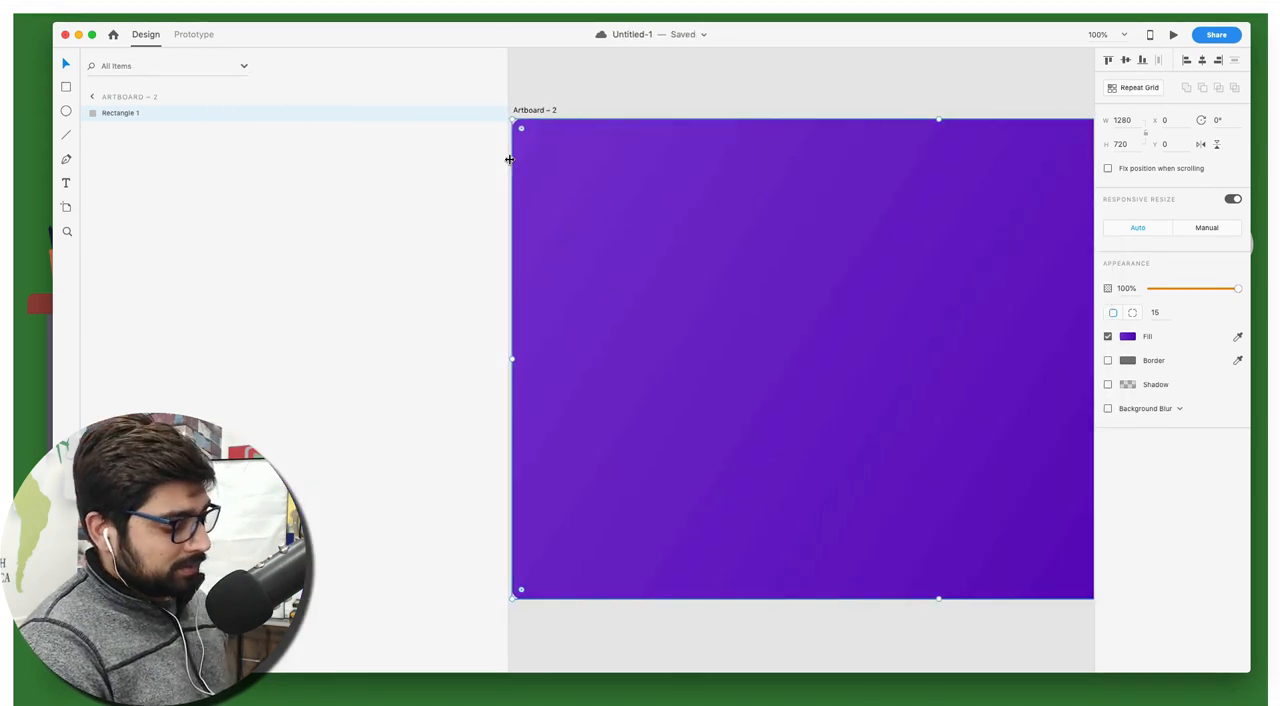
key("super+z")
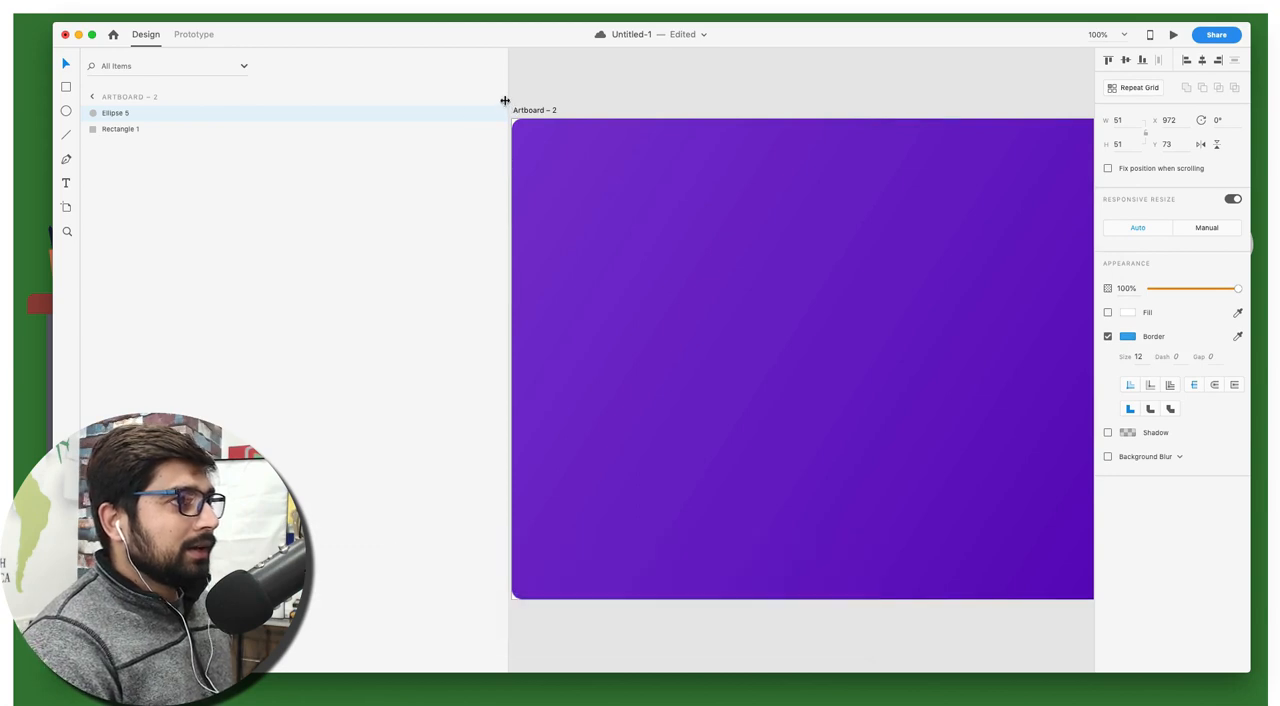
left_click_drag(505, 101, 194, 103)
left_click(443, 88)
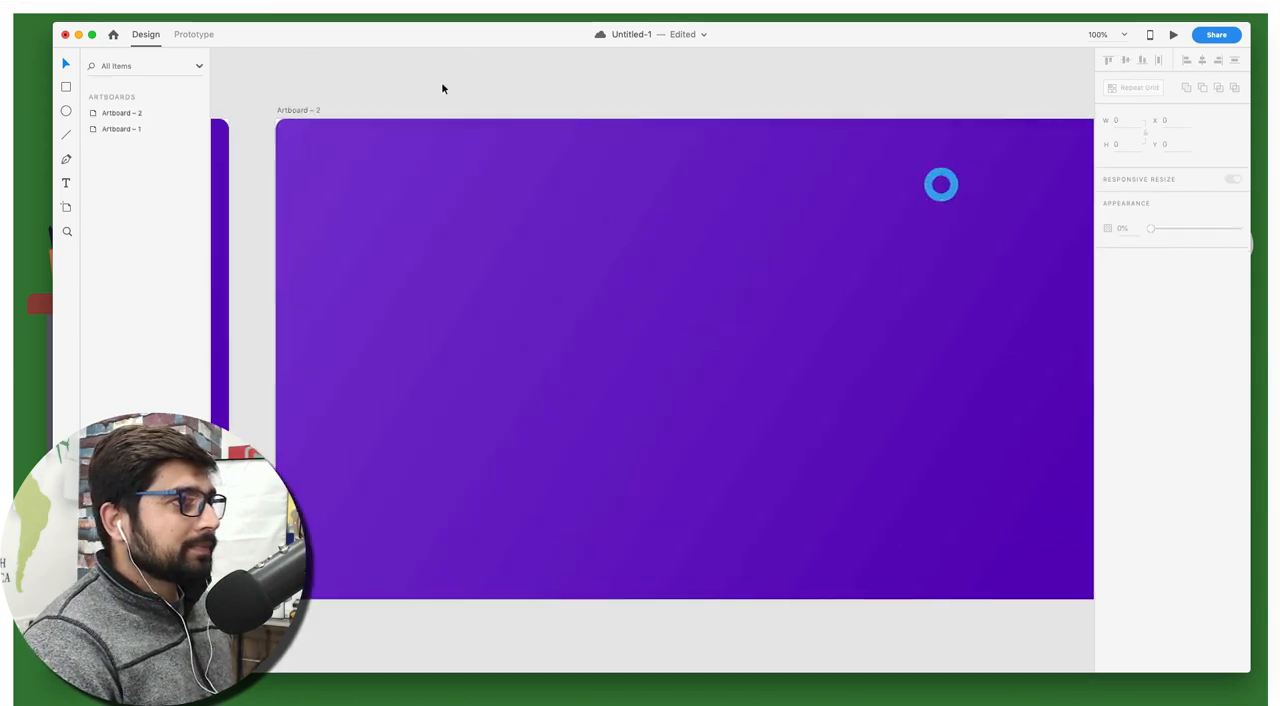
Remove the restored blue ring so only the background rectangle is left on the second artboard
scroll(443, 88, "right", 1)
left_click(906, 185)
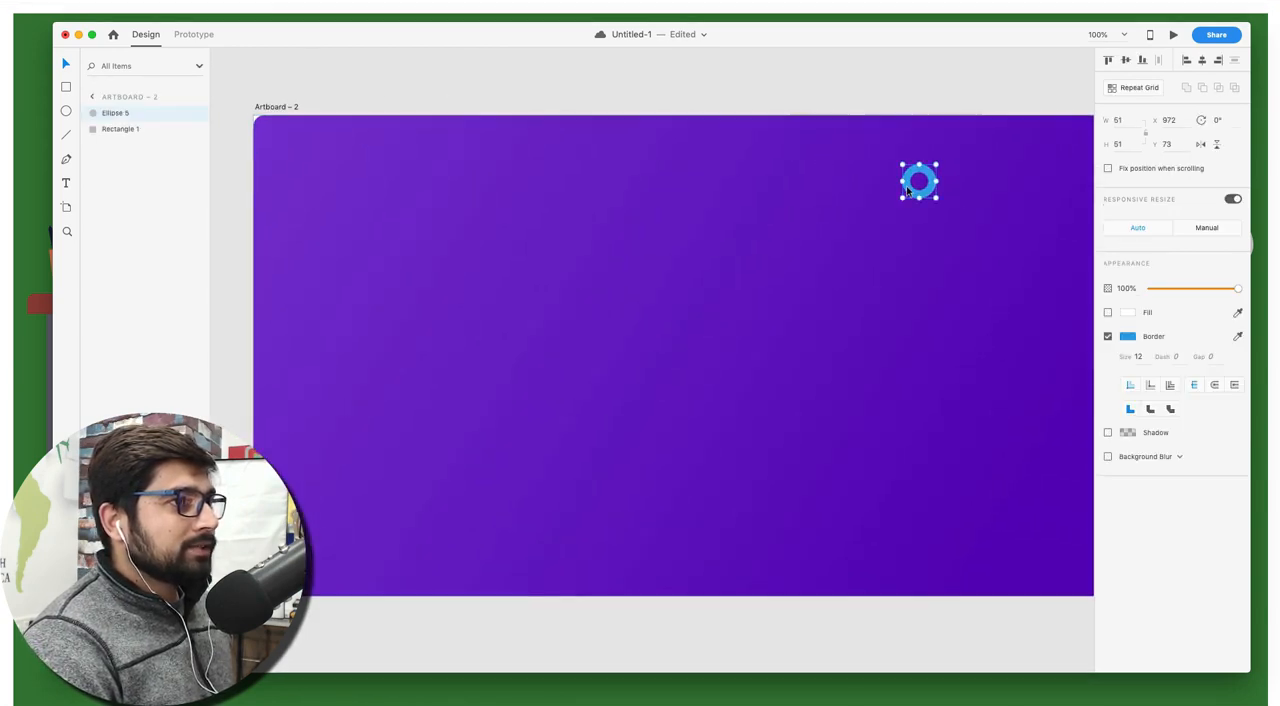
key("BackSpace")
Shift the second artboard's background gradient start inward to just inside the upper edge and its end slightly down-left
scroll(906, 185, "right", 1)
scroll(906, 191, "left", 1)
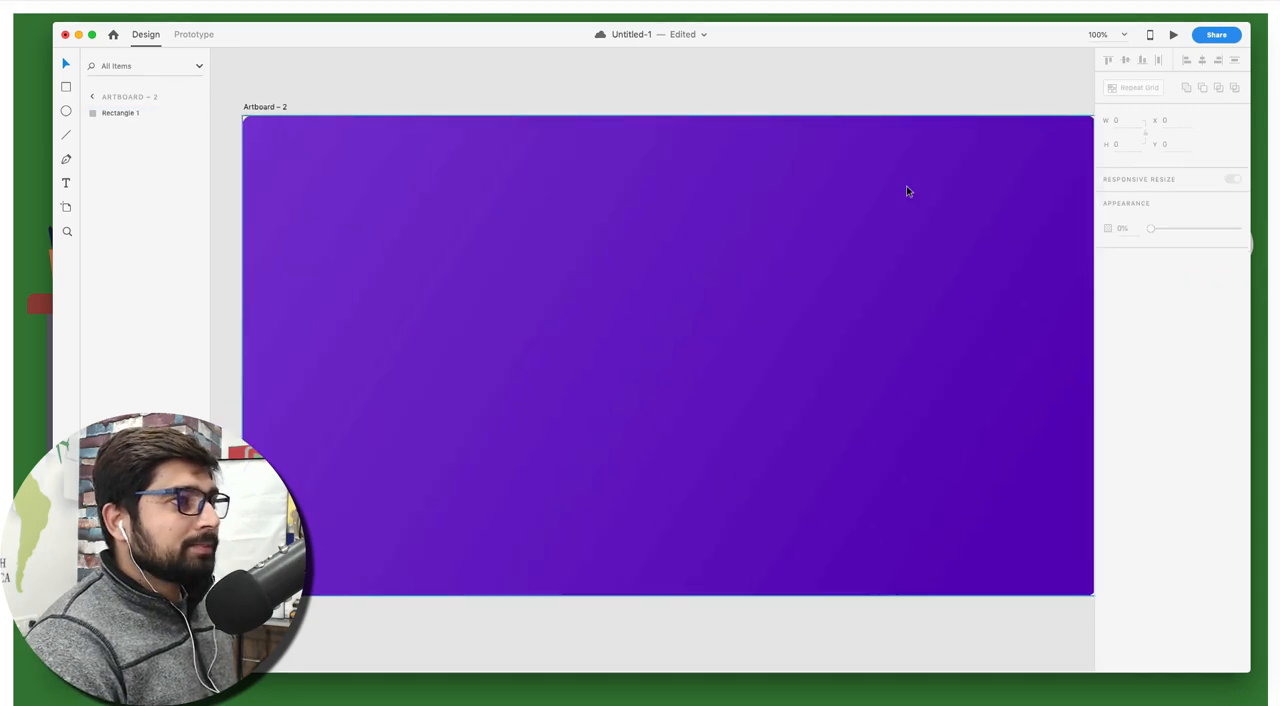
left_click(1001, 213)
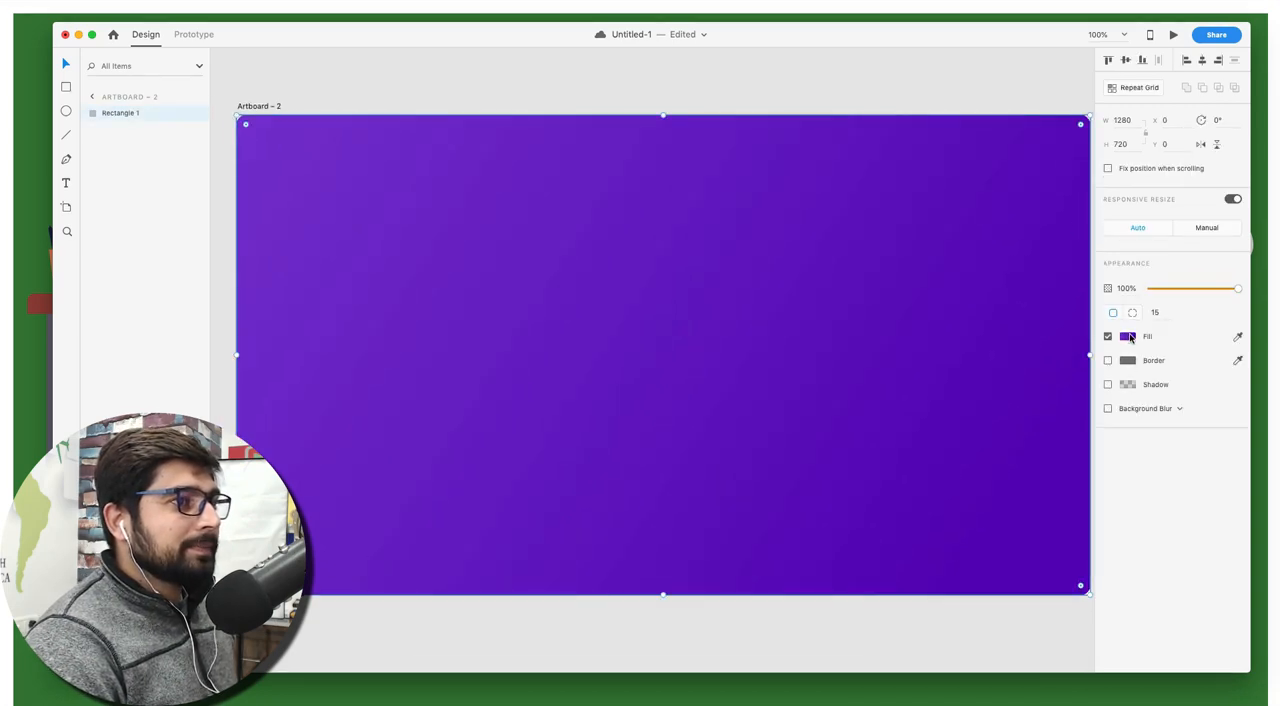
left_click(1128, 337)
left_click_drag(236, 94, 385, 128)
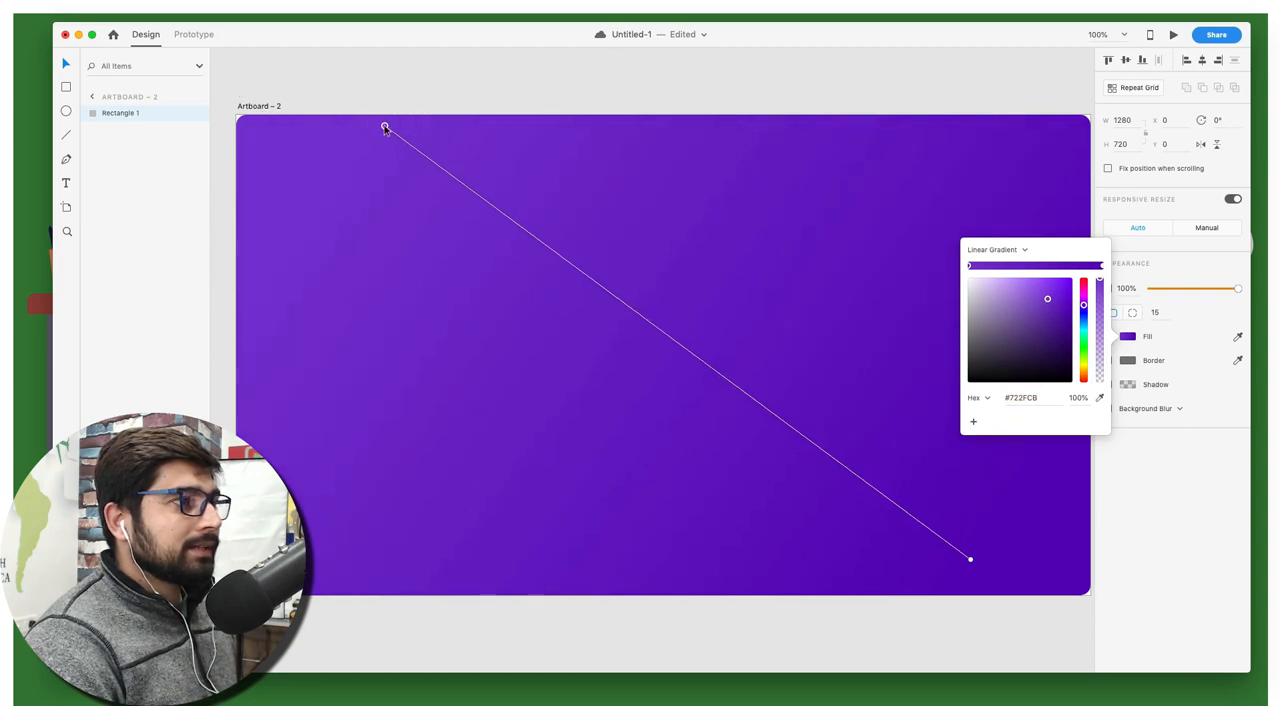
left_click_drag(969, 560, 950, 568)
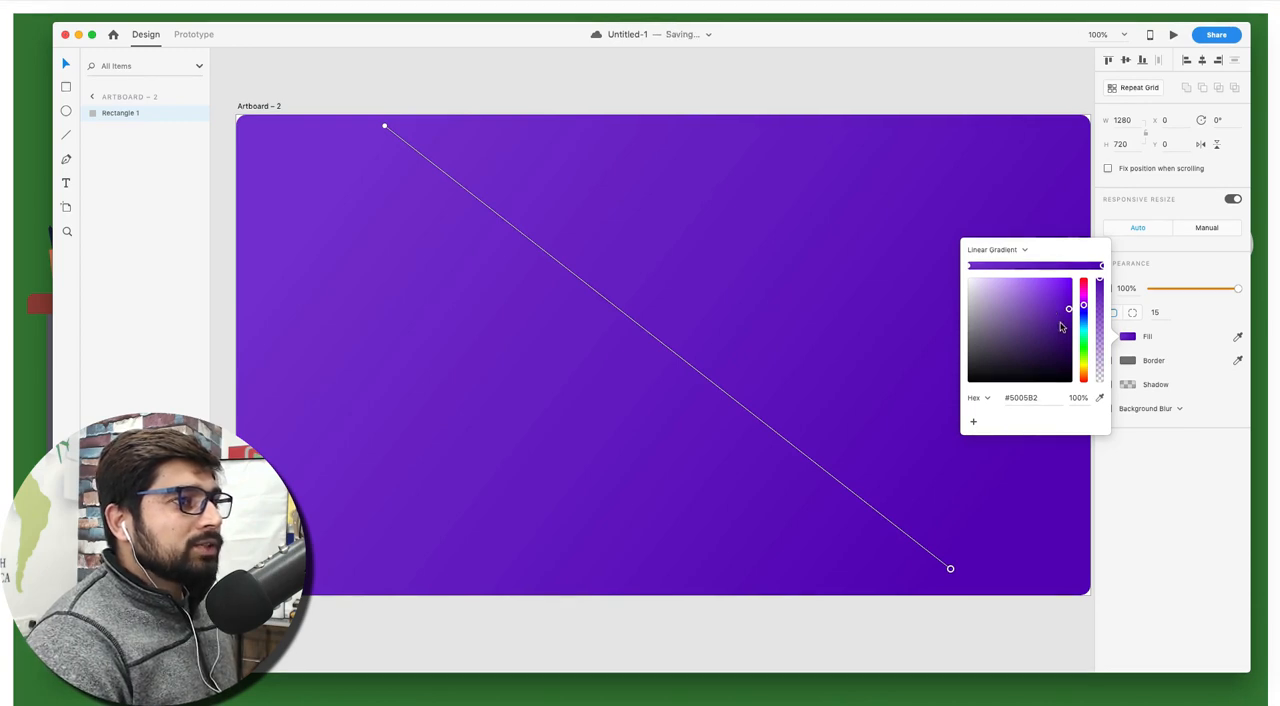
Sample blue #3C64C9 for the gradient's start stop and lighter blue #378FCC for its end stop
left_click(969, 266)
left_click(1100, 398)
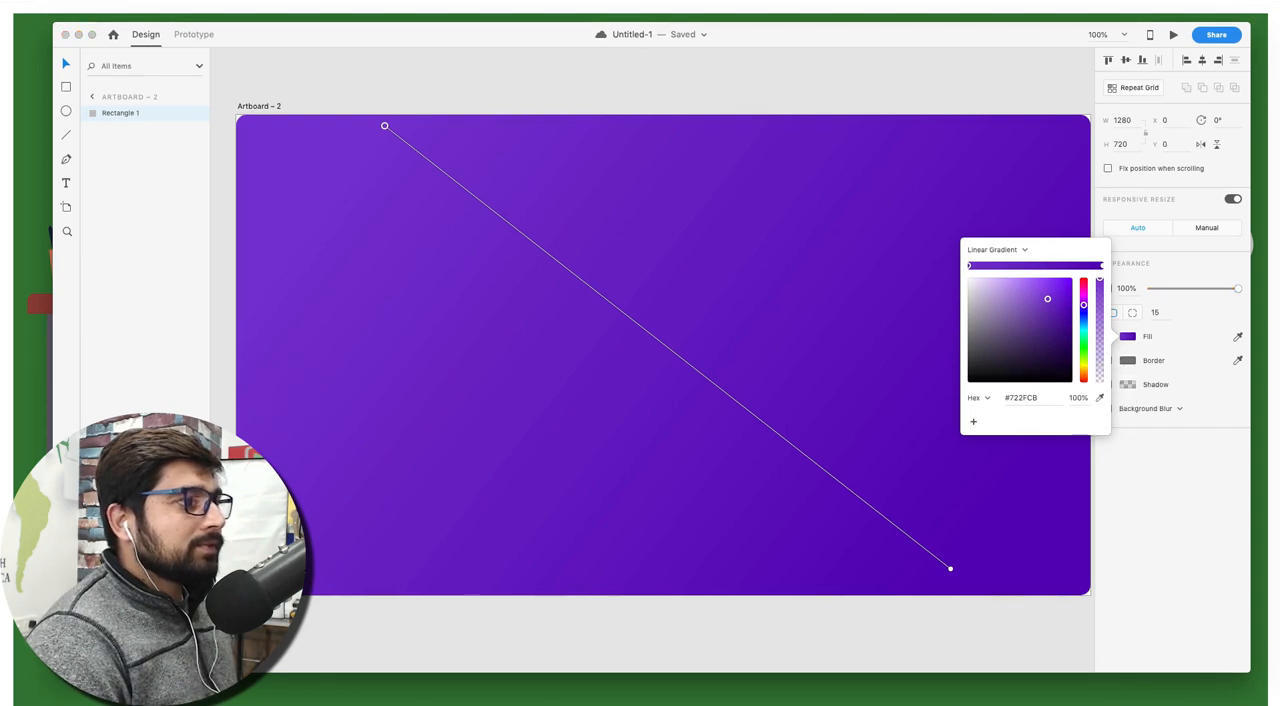
left_click(36, 540)
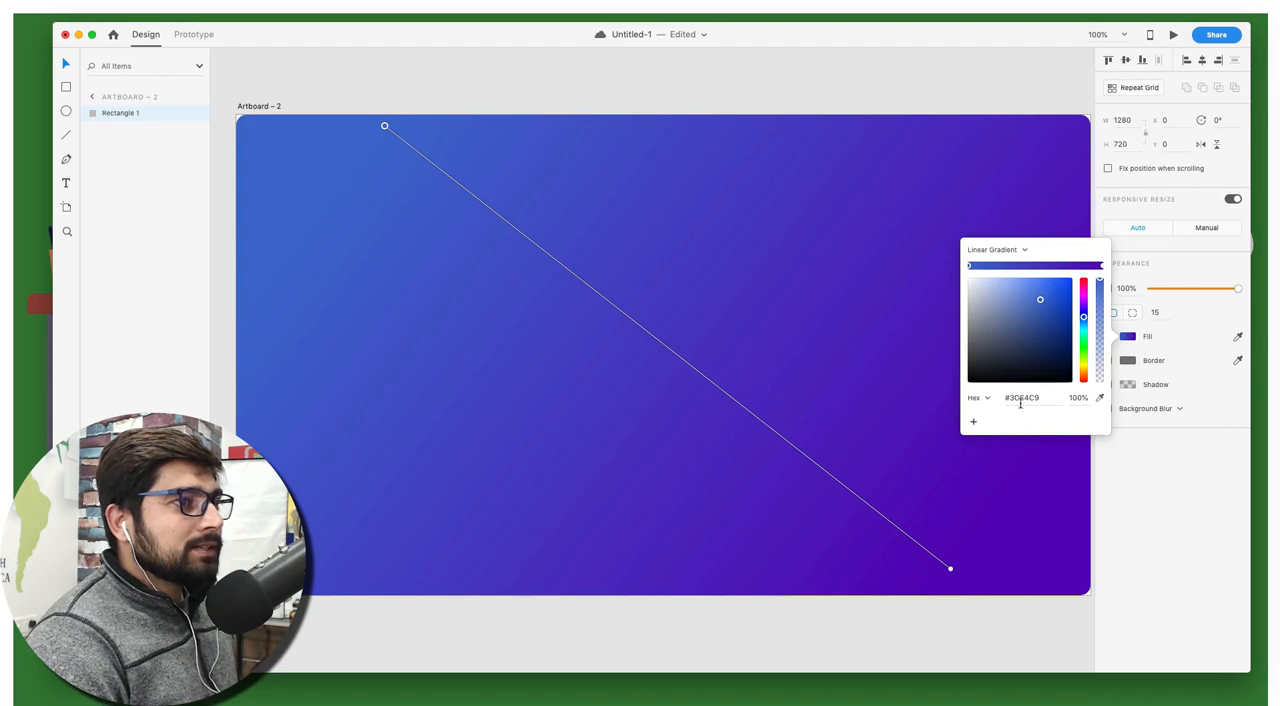
left_click(1102, 266)
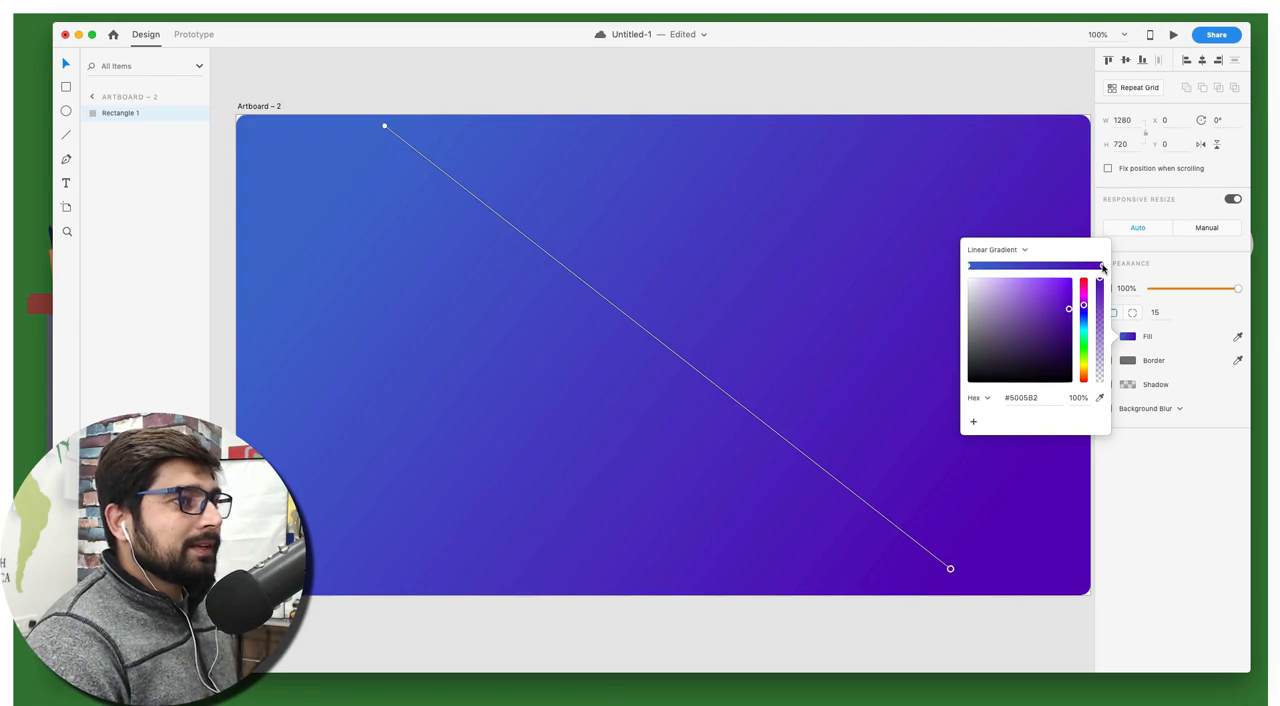
left_click(1099, 397)
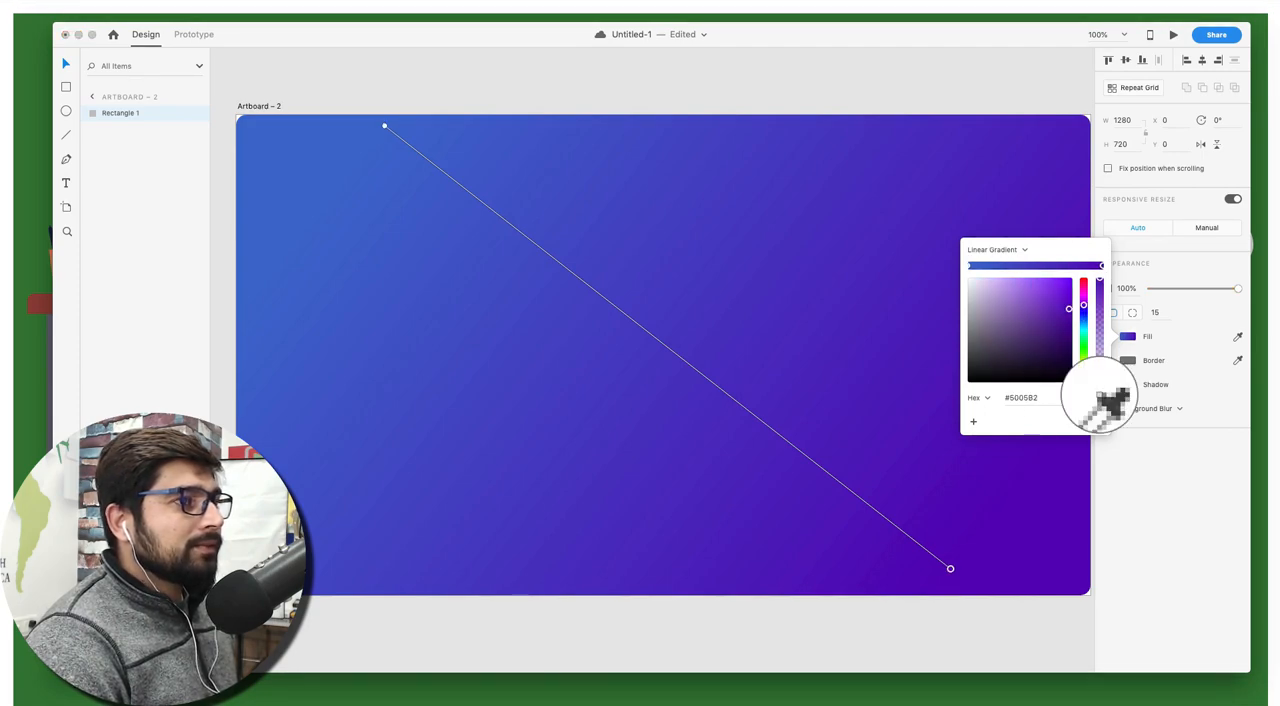
key("Escape")
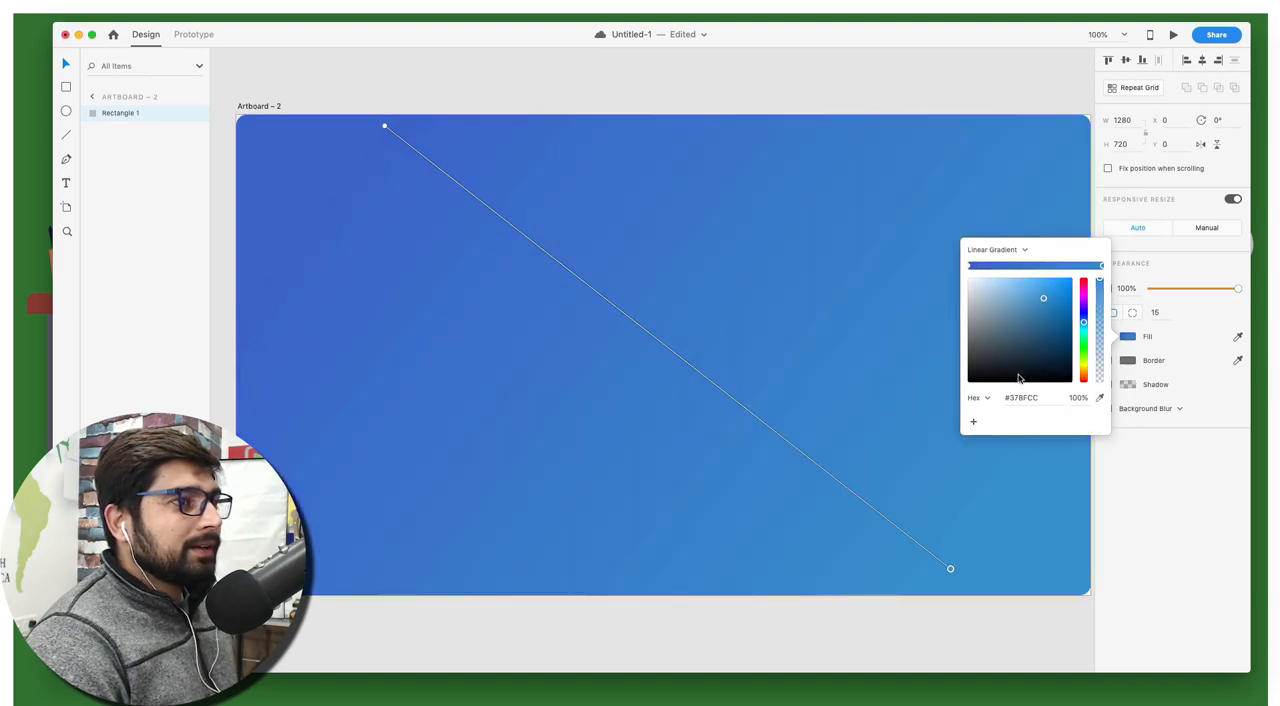
Move the gradient's start just above the artboard and its end further inward, and clear the selection
left_click_drag(383, 128, 354, 97)
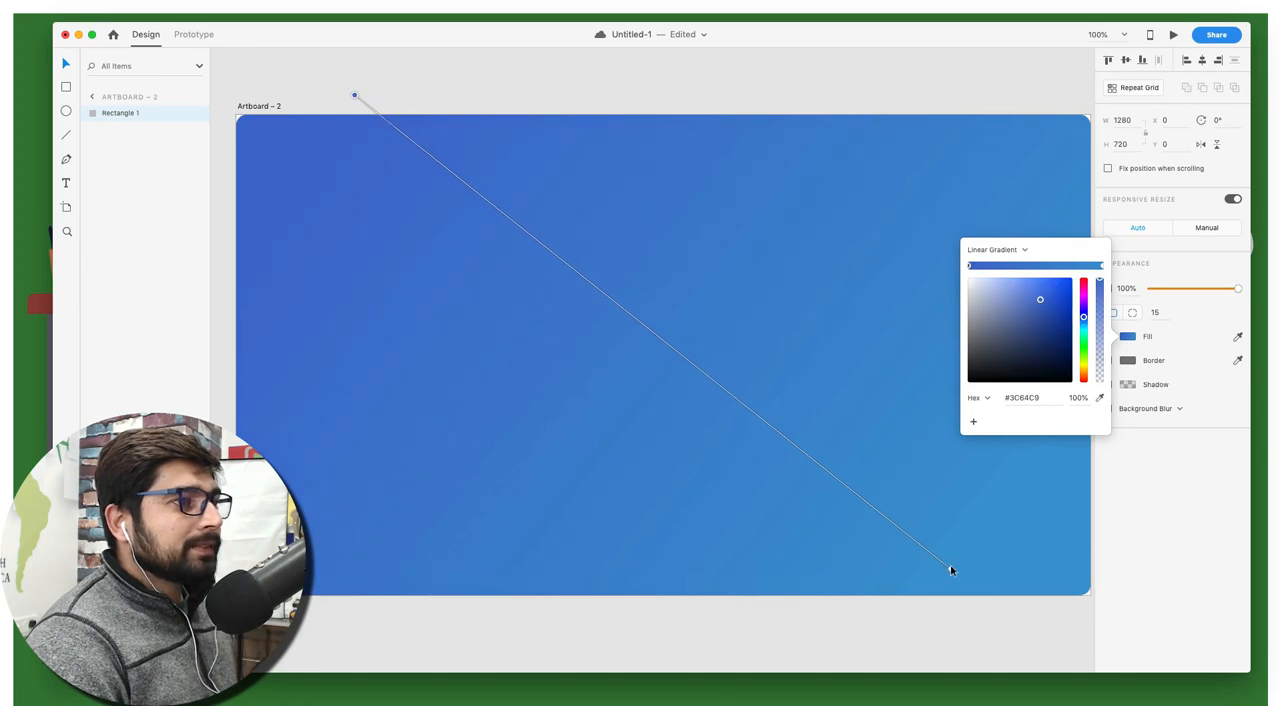
left_click_drag(951, 570, 868, 522)
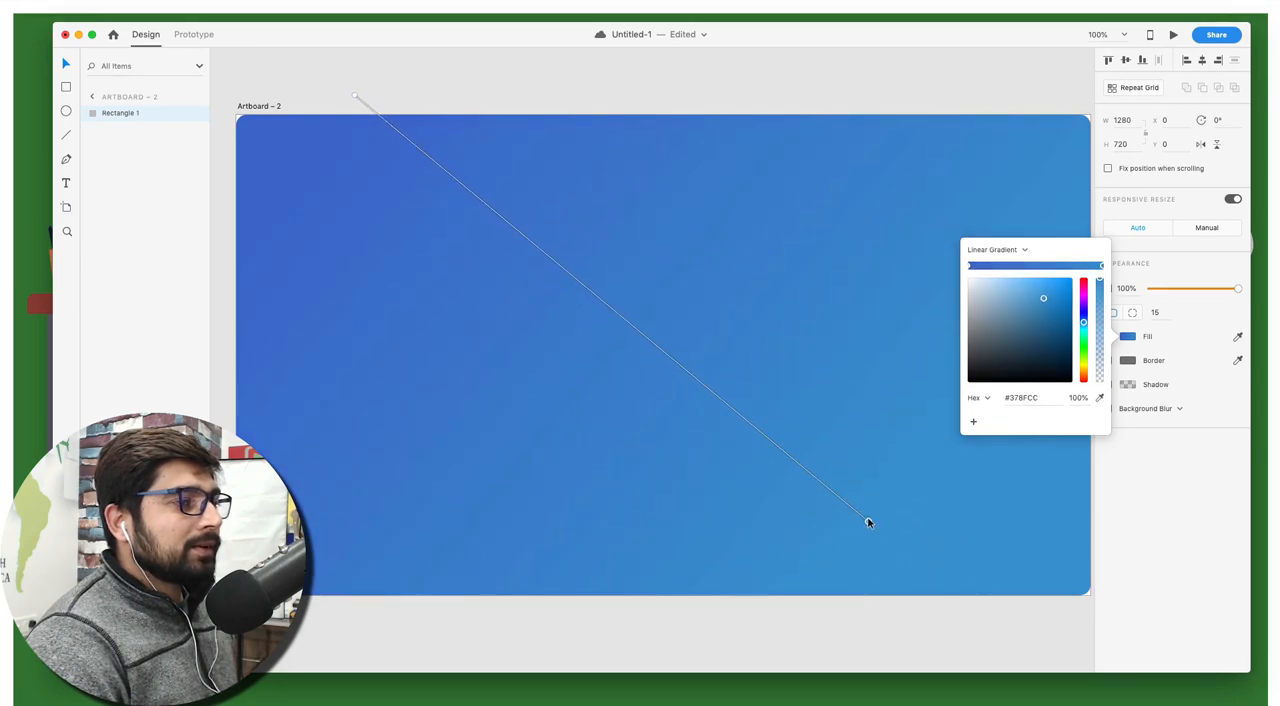
left_click(620, 86)
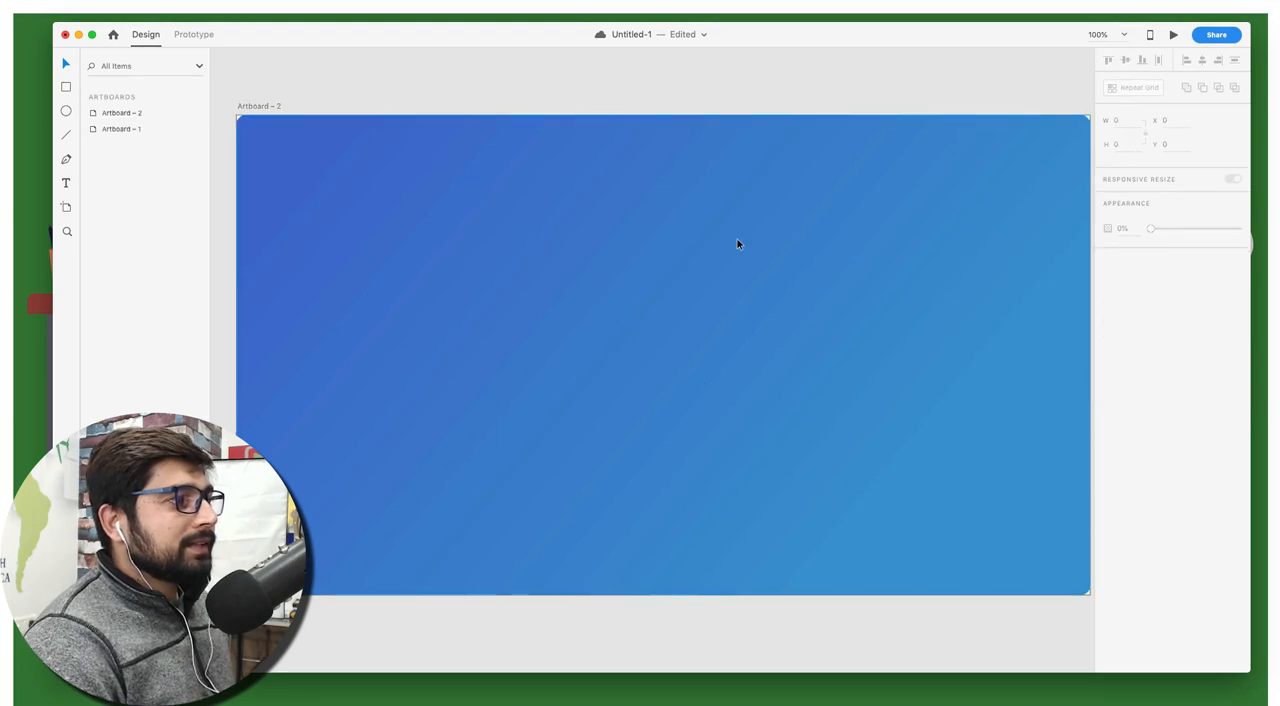
Move the second artboard further away from the first, to about X 2157, Y 182, and clear the selection
scroll(738, 244, "left", 5)
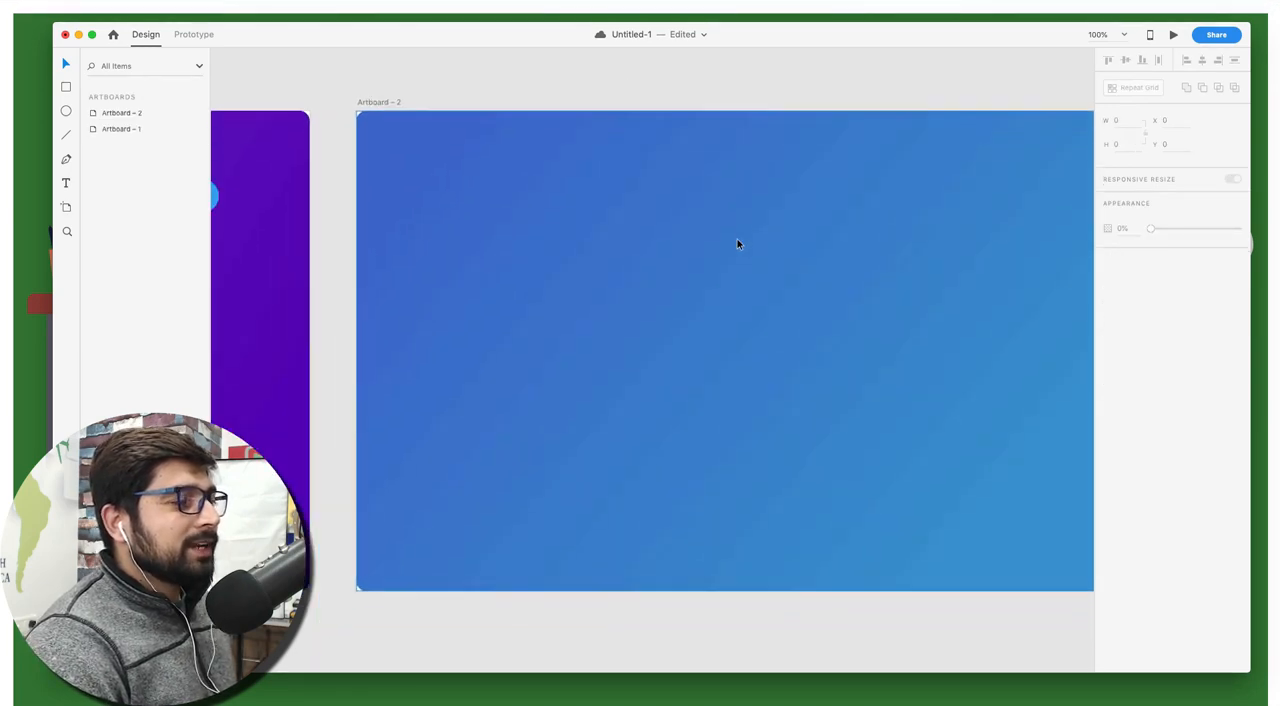
left_click(475, 99)
left_click_drag(491, 100, 737, 117)
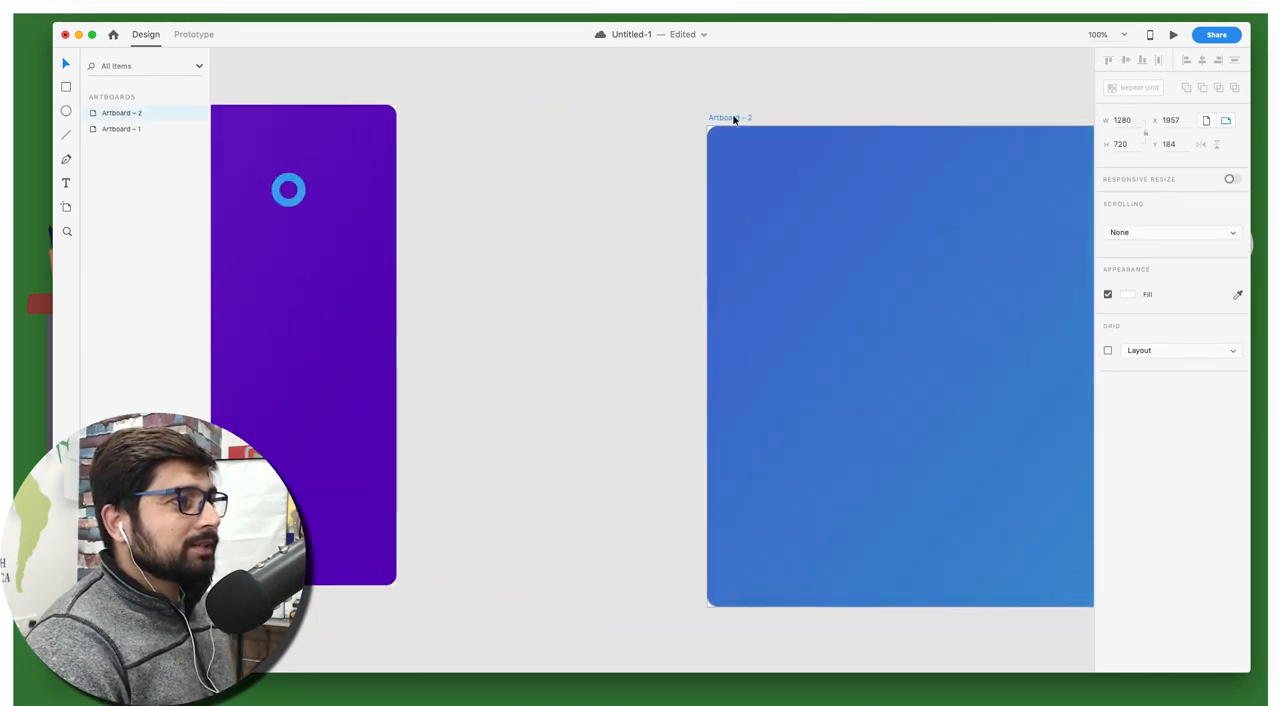
scroll(594, 143, "right", 6)
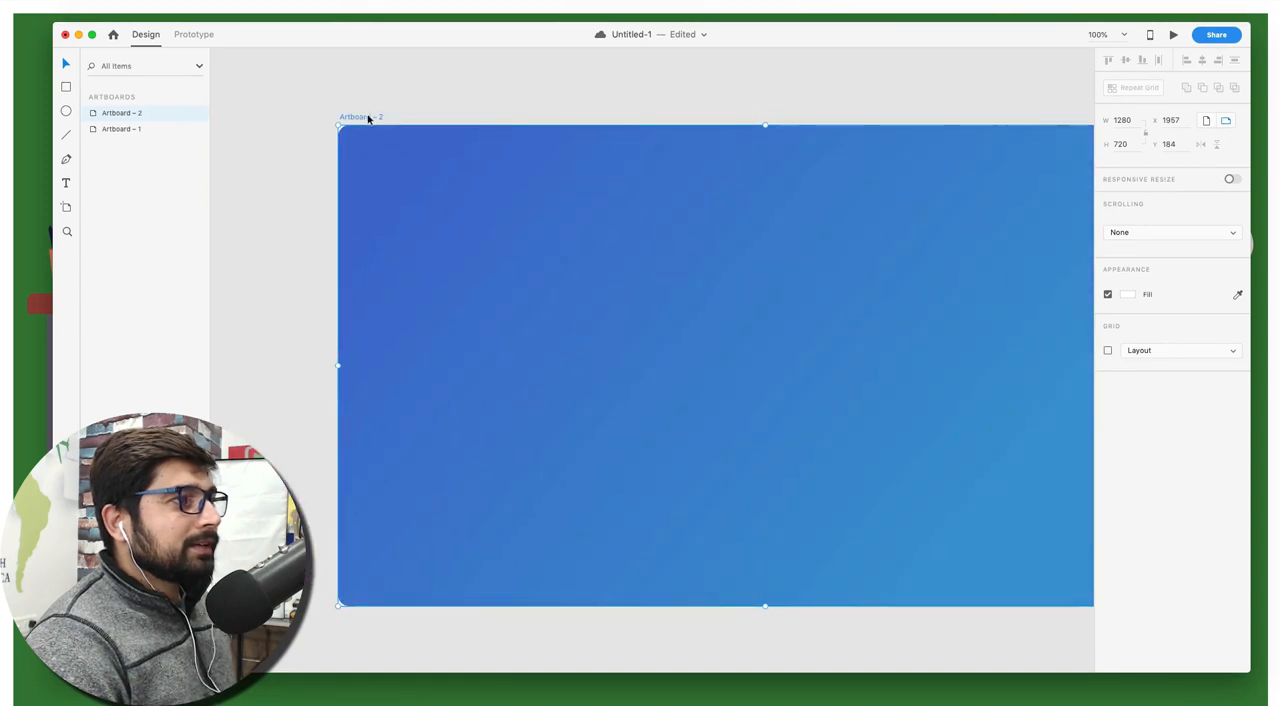
left_click_drag(371, 117, 503, 117)
scroll(502, 118, "right", 5)
scroll(502, 118, "right", 3)
scroll(503, 117, "left", 2)
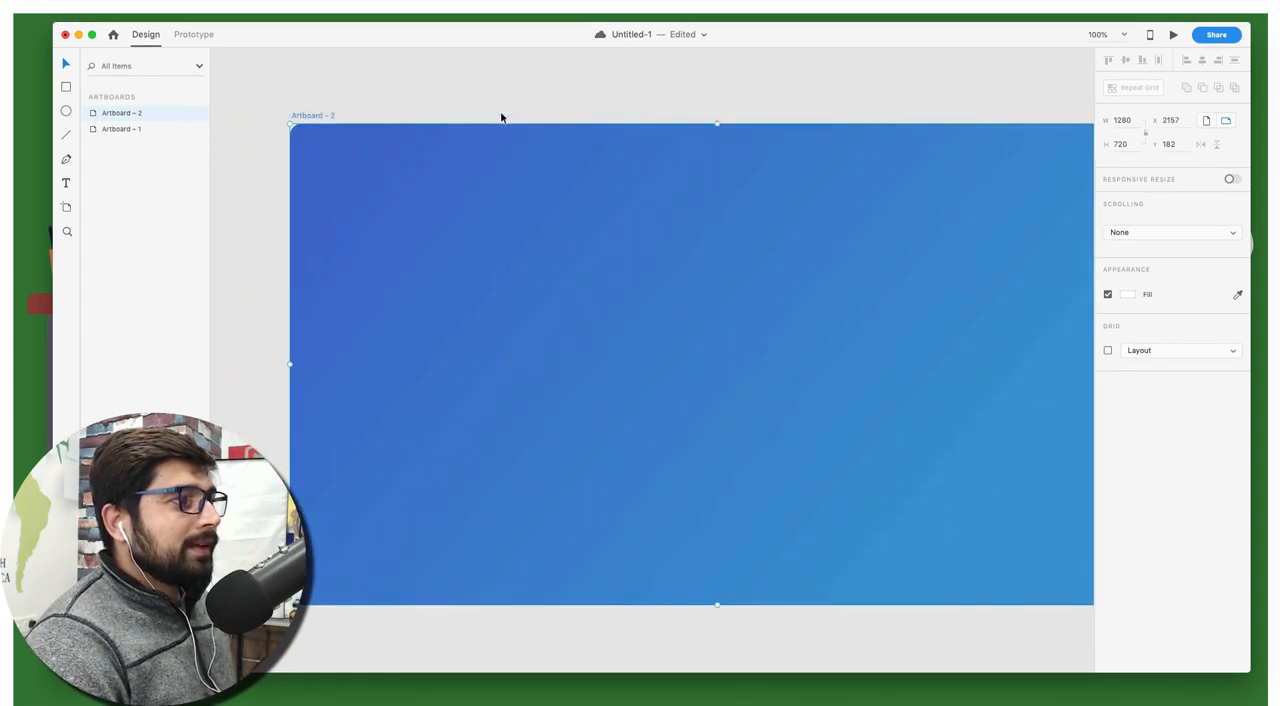
left_click(502, 93)
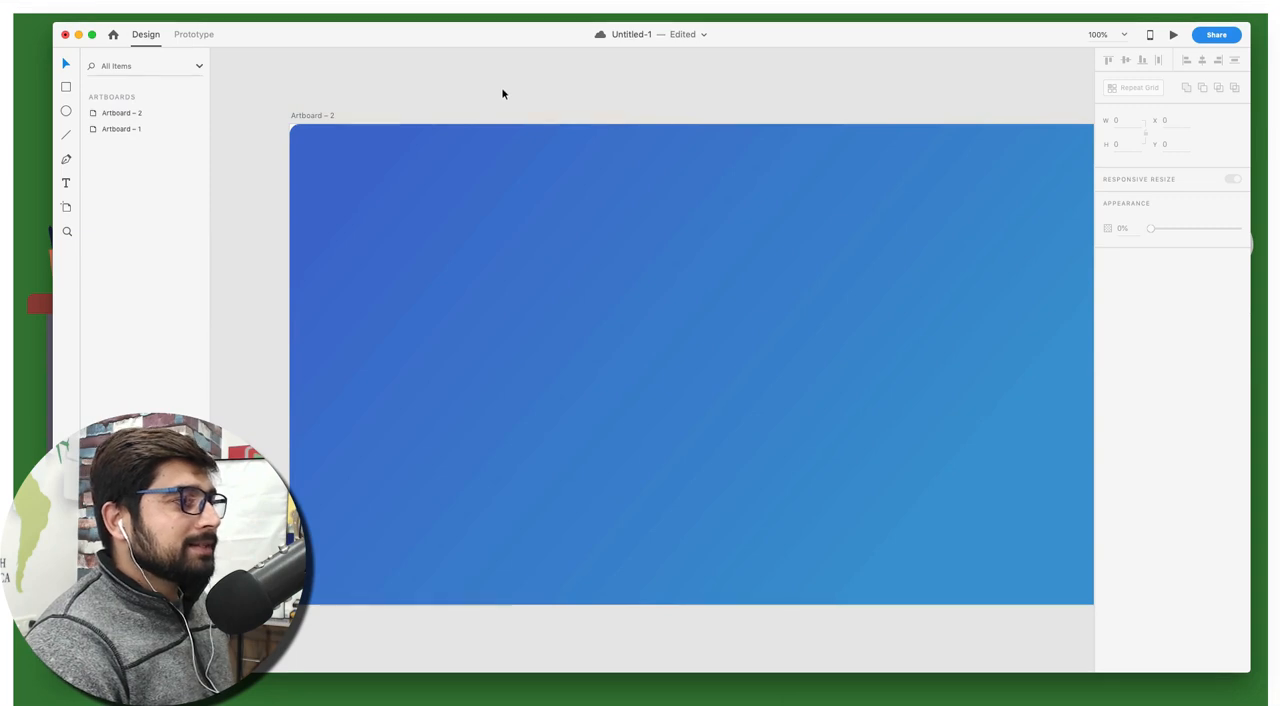
Draw an ellipse about 461 by 471 overlapping the lower-left corner of the second artboard
scroll(502, 93, "down", 3)
scroll(502, 93, "left", 1)
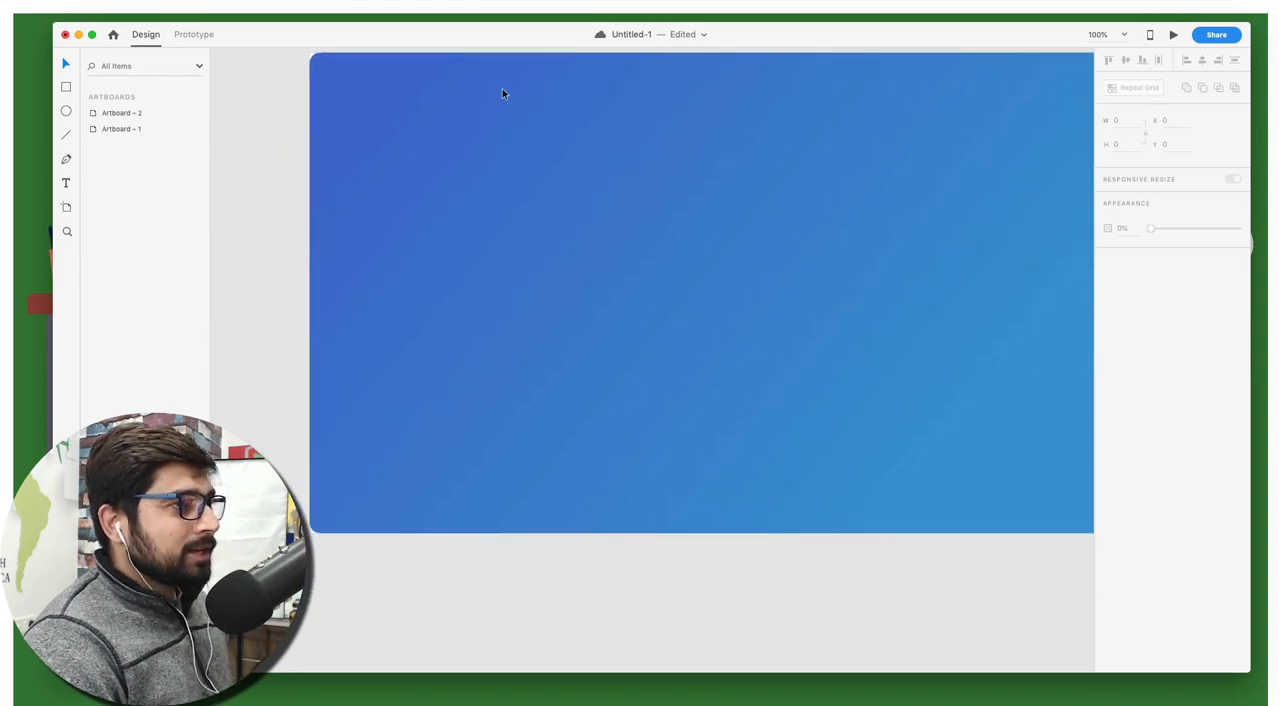
key("e")
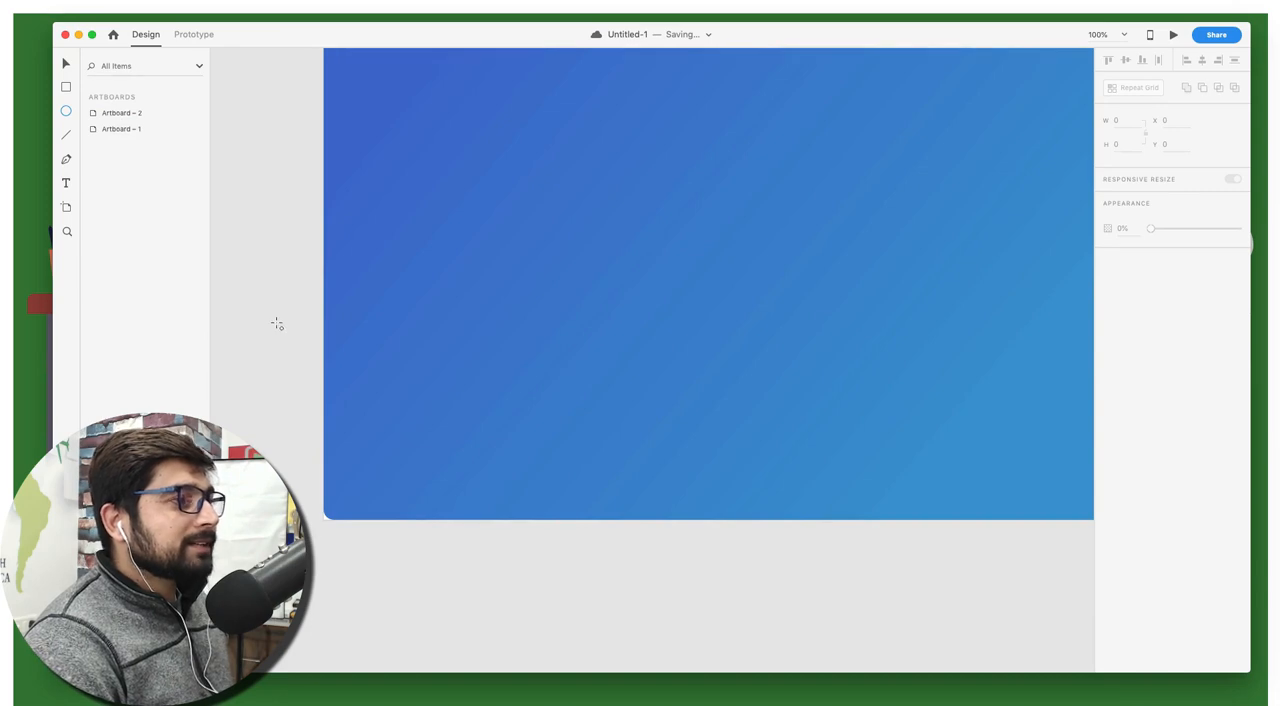
left_click_drag(277, 324, 584, 636)
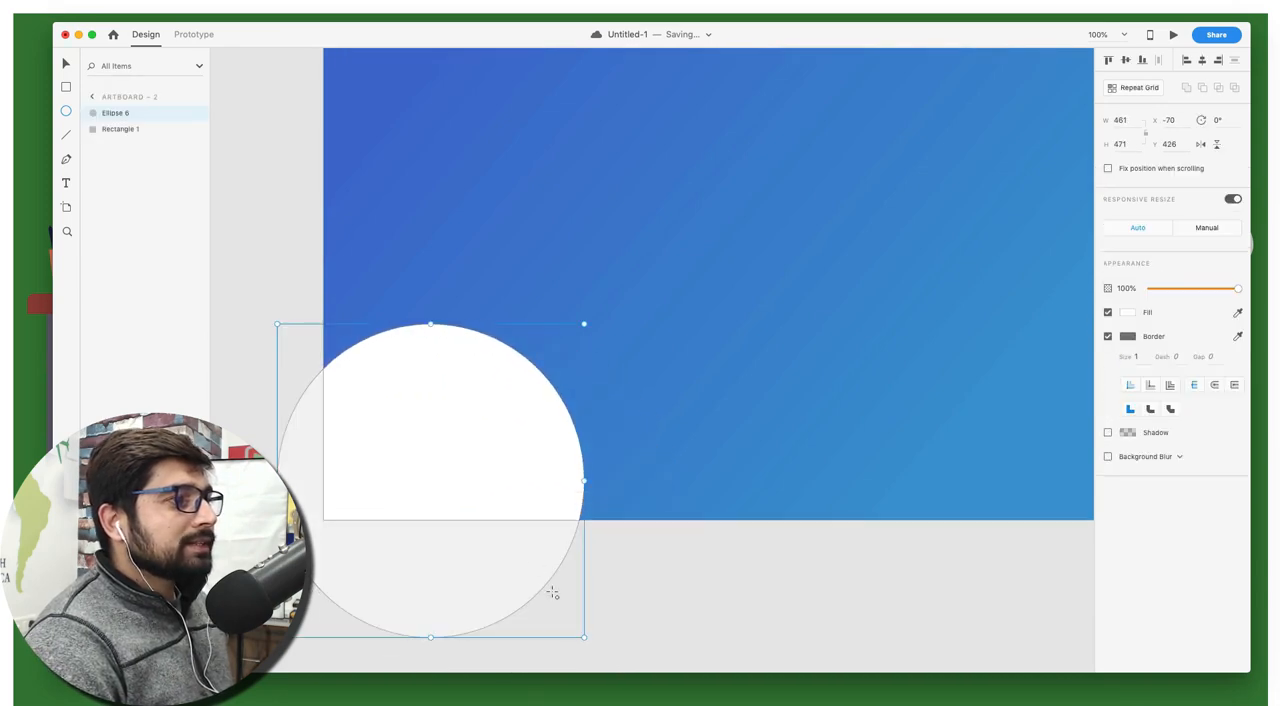
key("v")
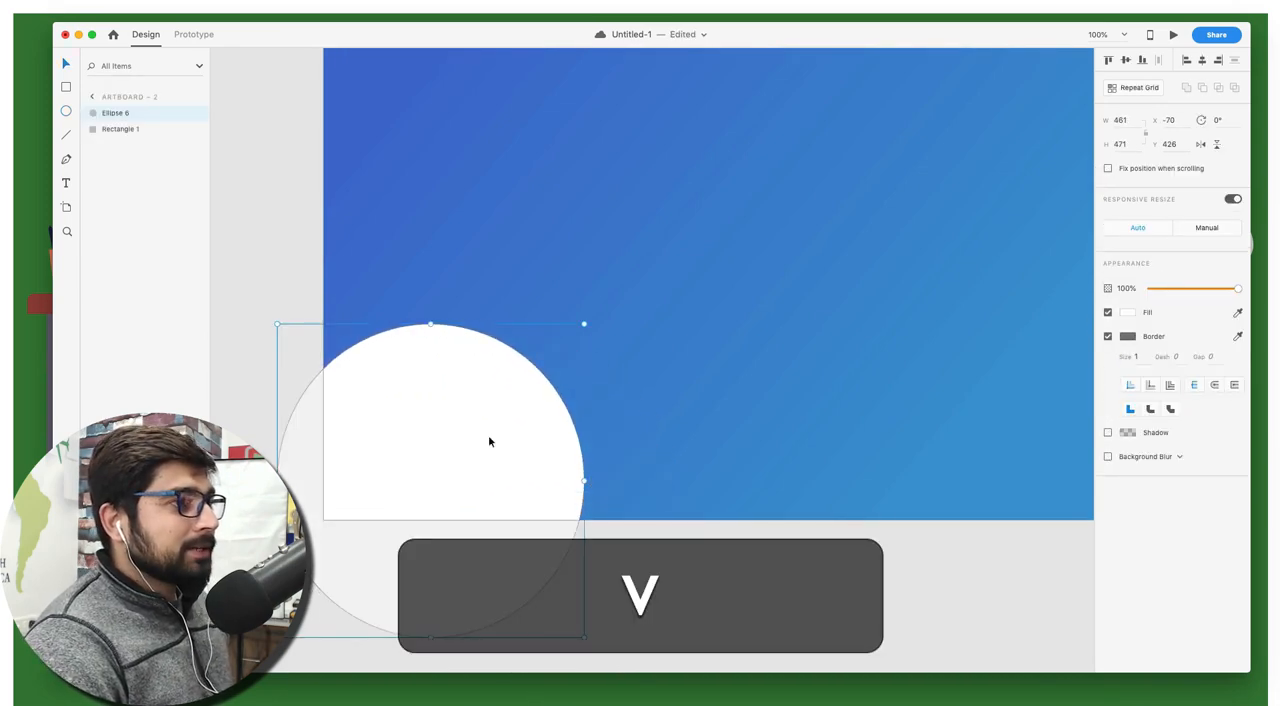
Reshape the white ellipse into an organic corner shape by moving its right, left and top anchor points outward
double_click(488, 440)
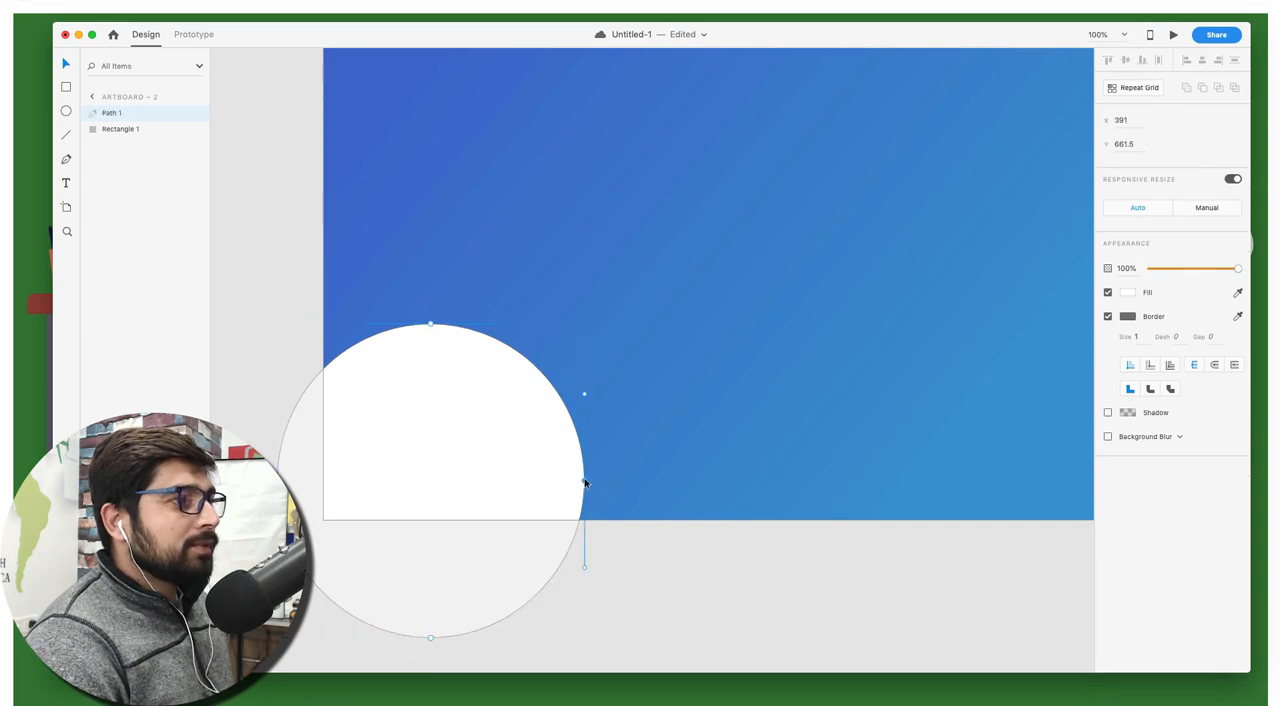
left_click_drag(585, 483, 673, 555)
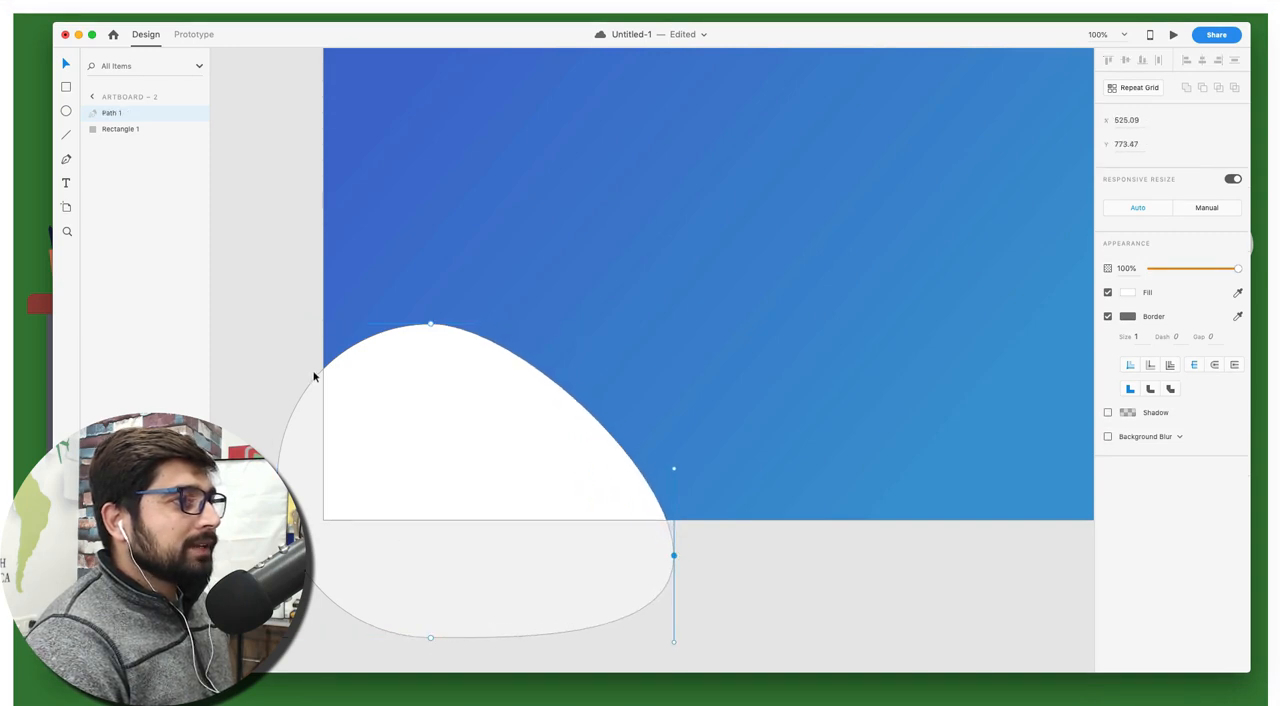
left_click_drag(317, 379, 277, 260)
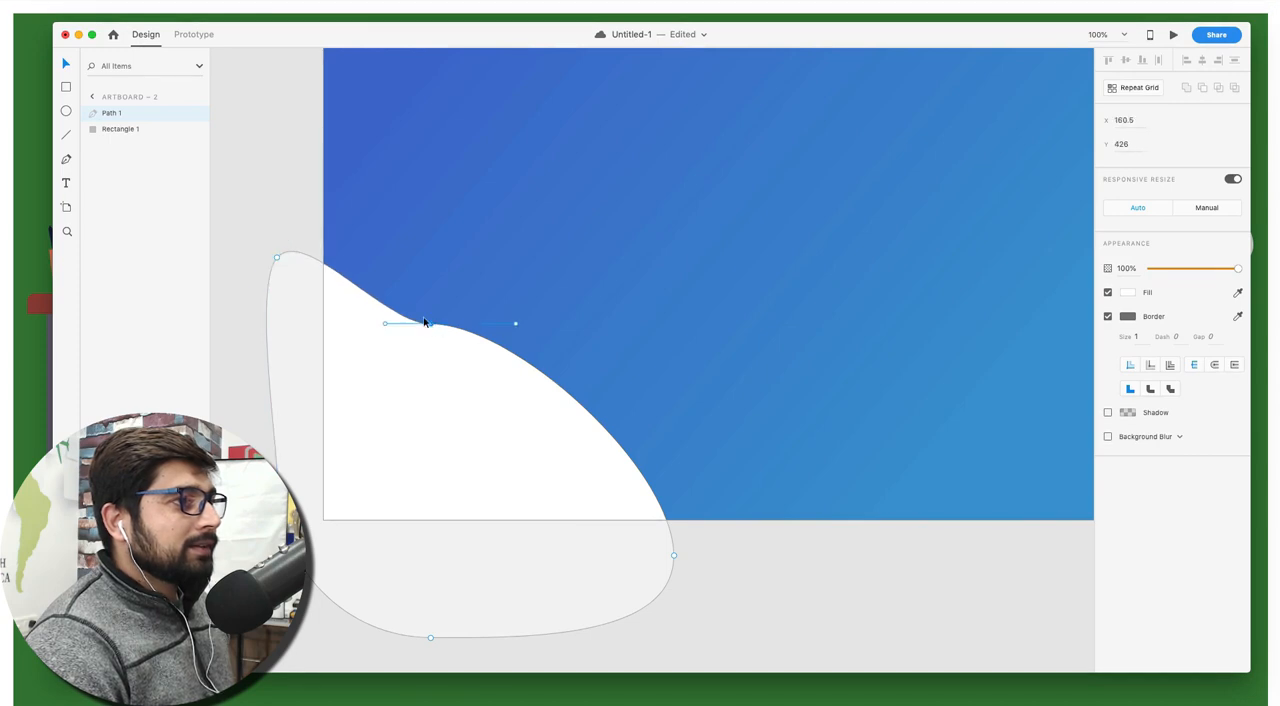
left_click_drag(424, 322, 251, 201)
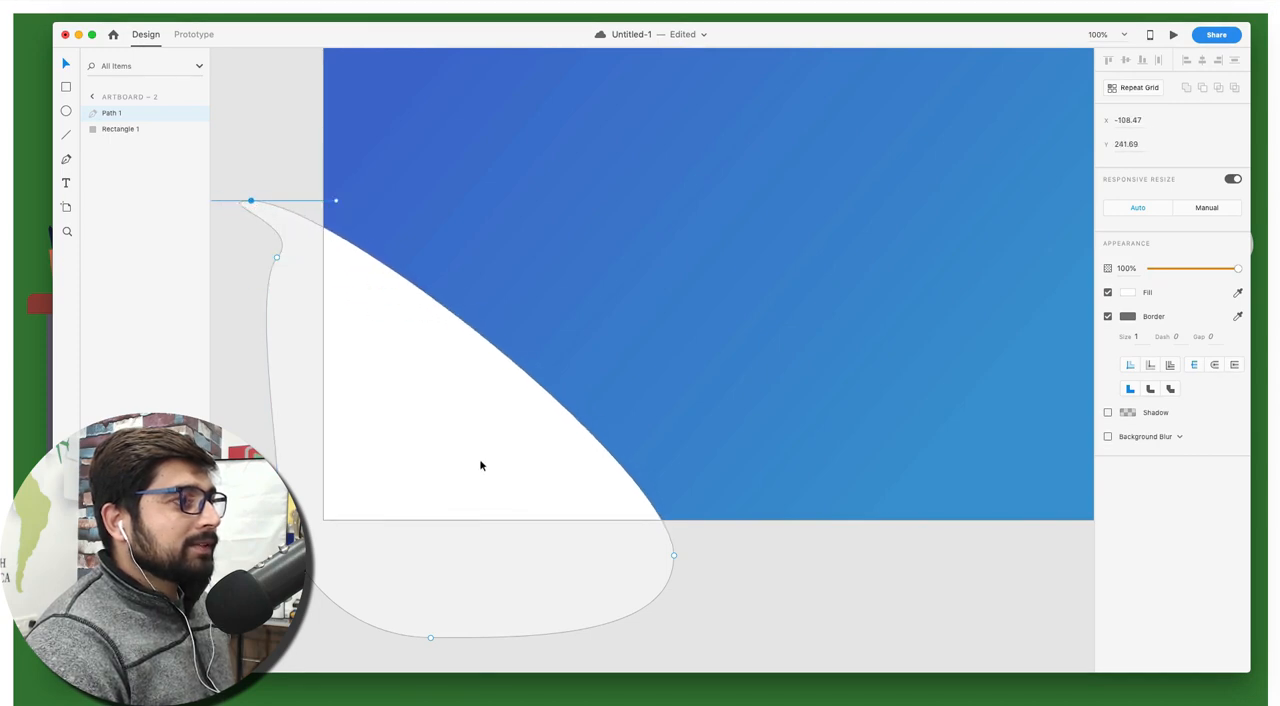
Remove the corner shape's border and give it a linear gradient fill running diagonally from its upper-left edge toward the artboard's bottom edge
left_click(1107, 317)
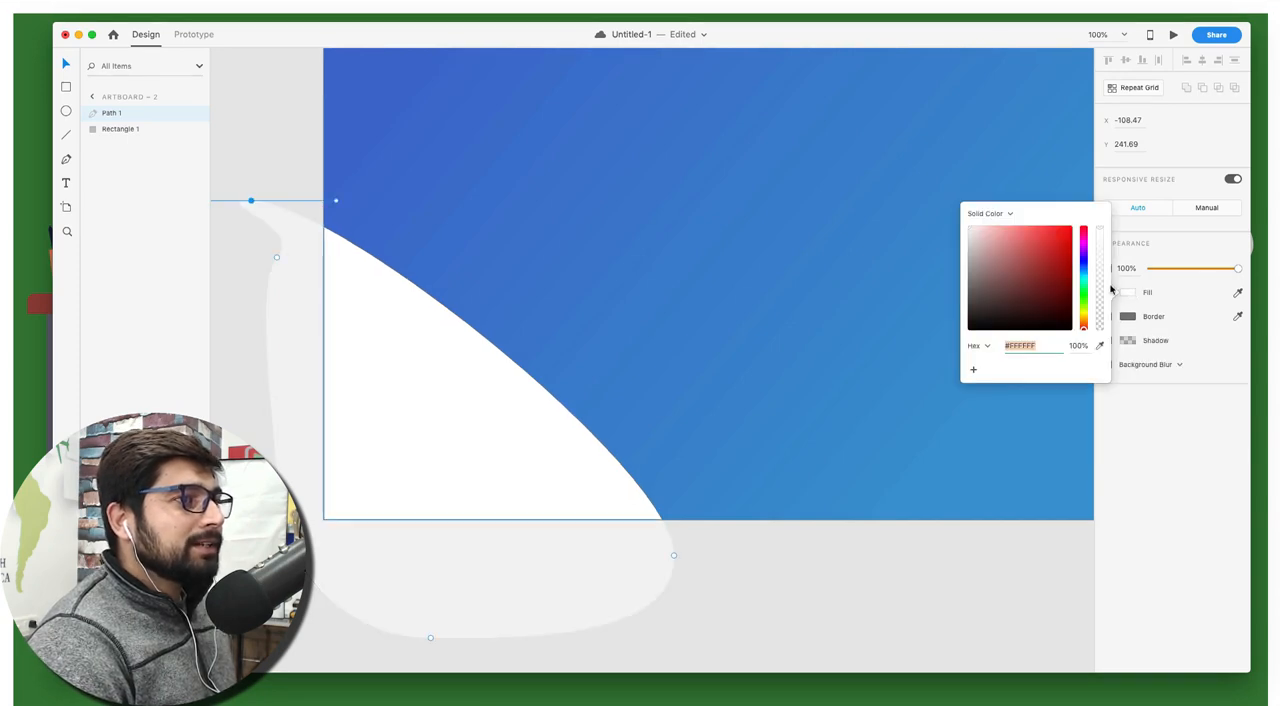
left_click(994, 215)
left_click(994, 223)
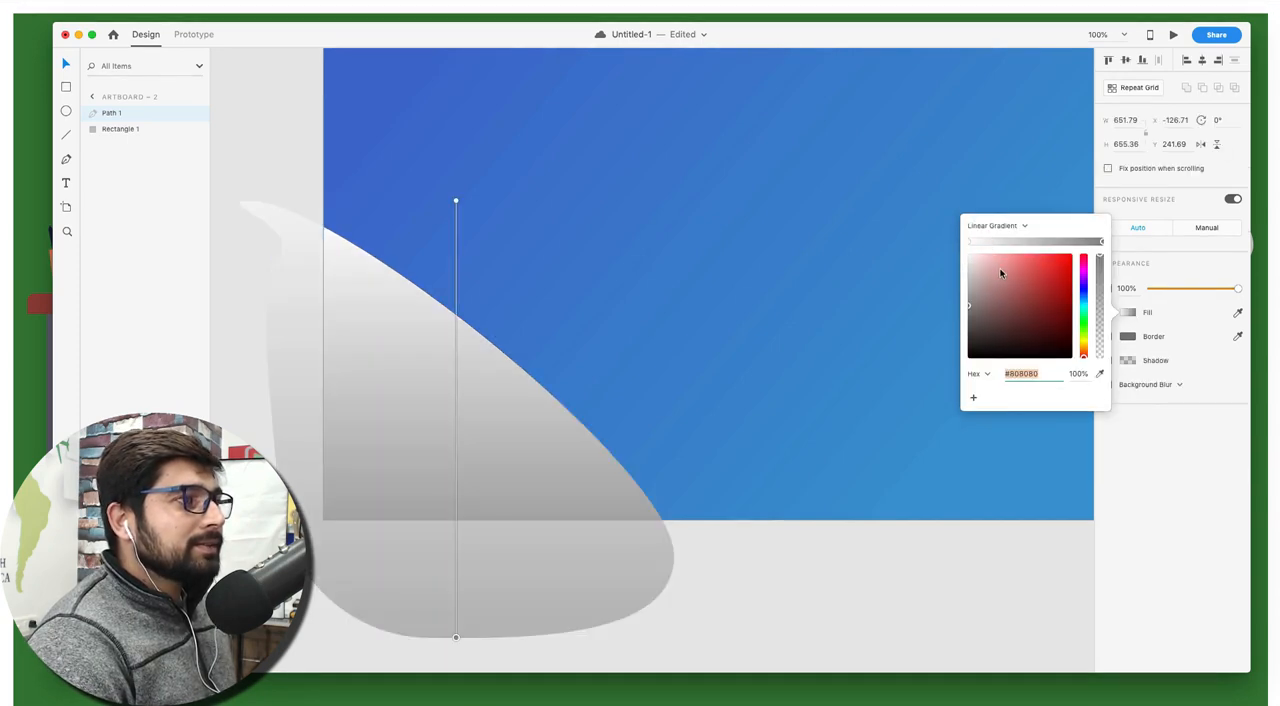
mouse_move(456, 201)
left_mouse_down()
mouse_move(331, 322)
mouse_move(331, 270)
left_mouse_up()
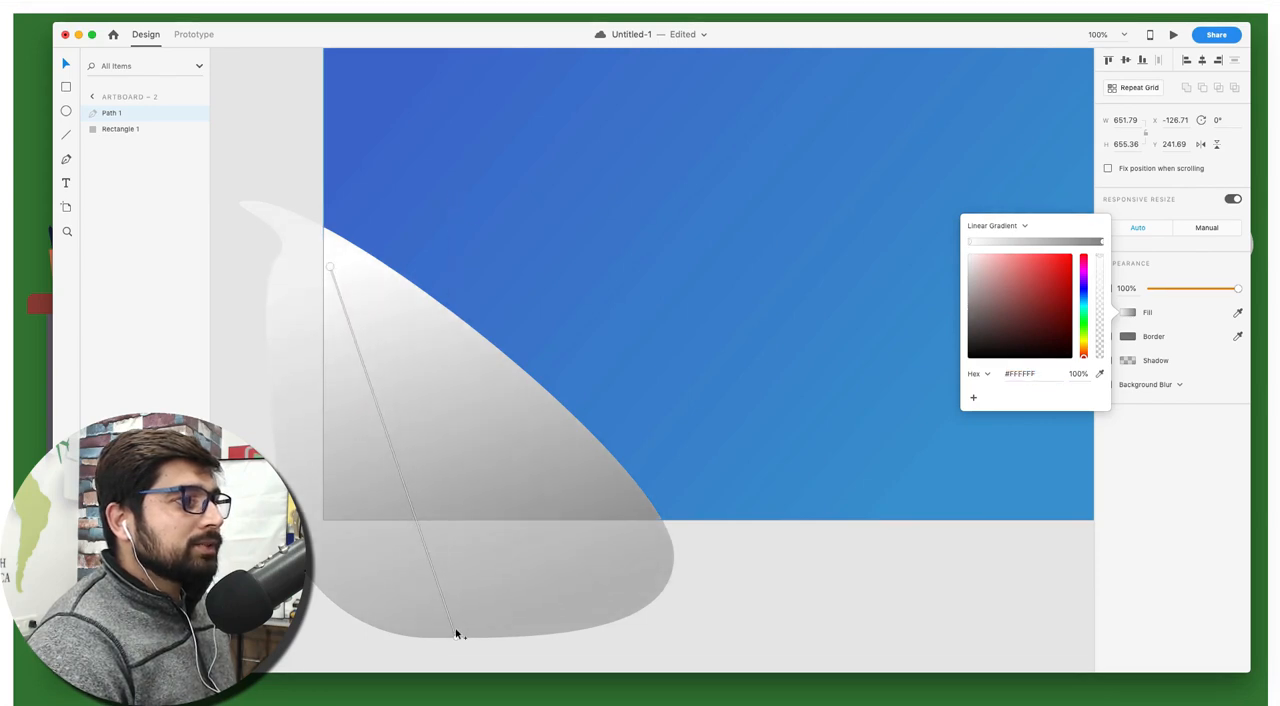
left_click(437, 581)
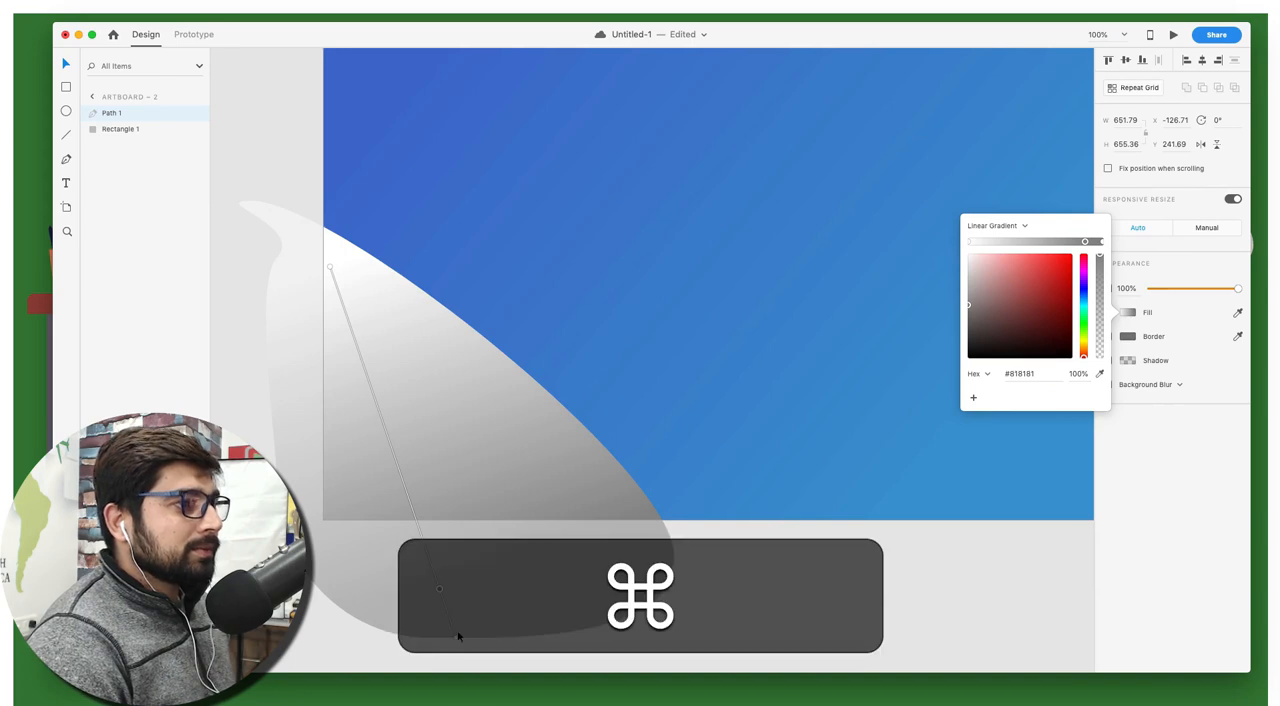
key("super+z")
left_click_drag(455, 636, 494, 540)
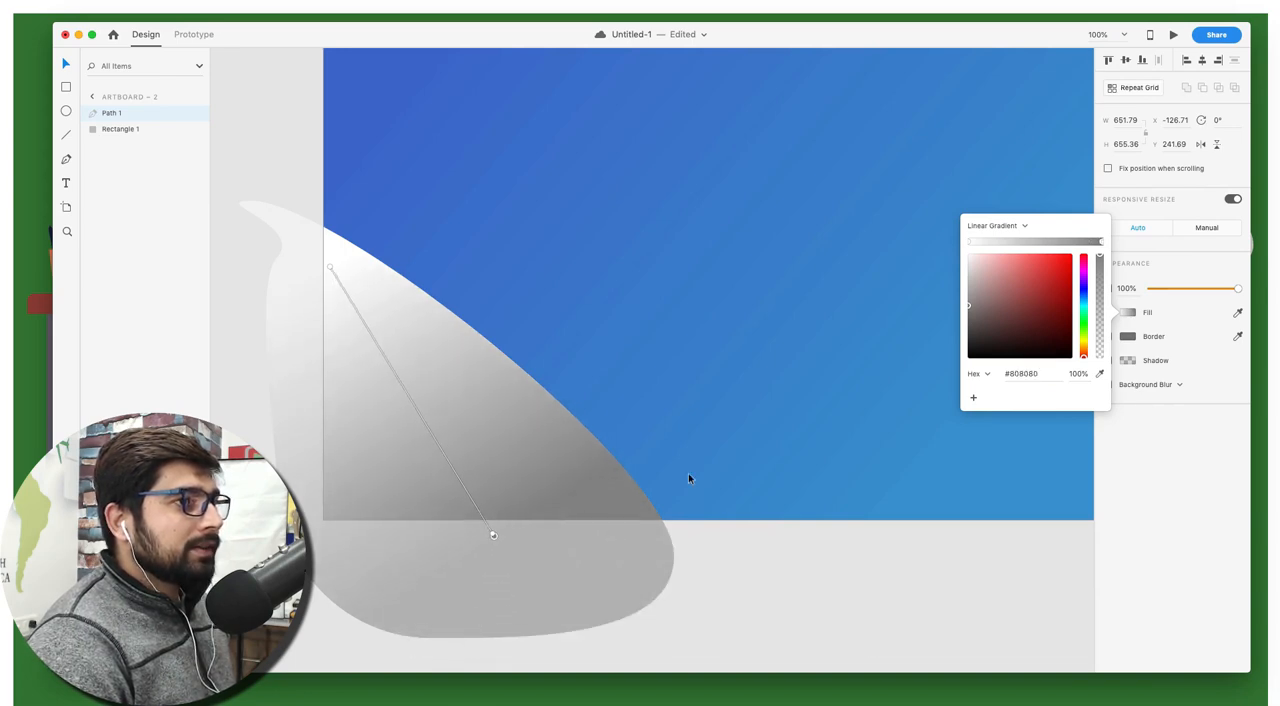
Sample teal #3CA5BA for the start stop of the corner shape's gradient
left_click(970, 244)
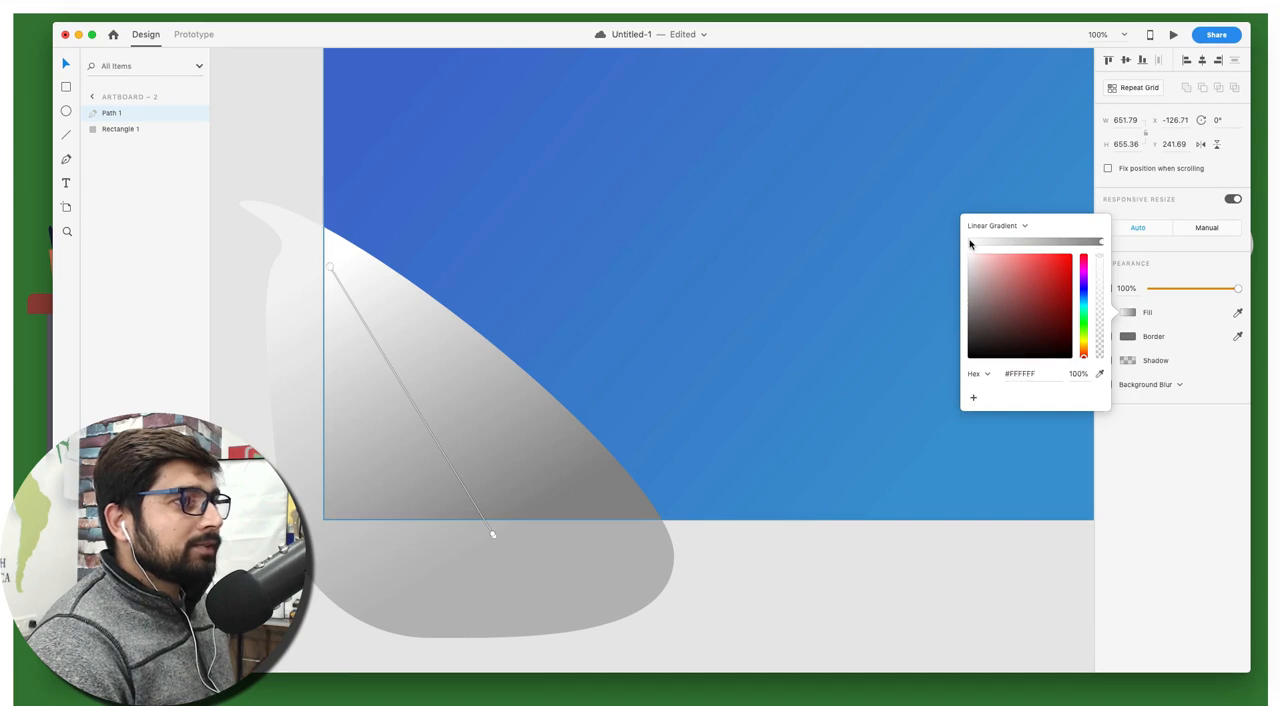
left_click(1101, 374)
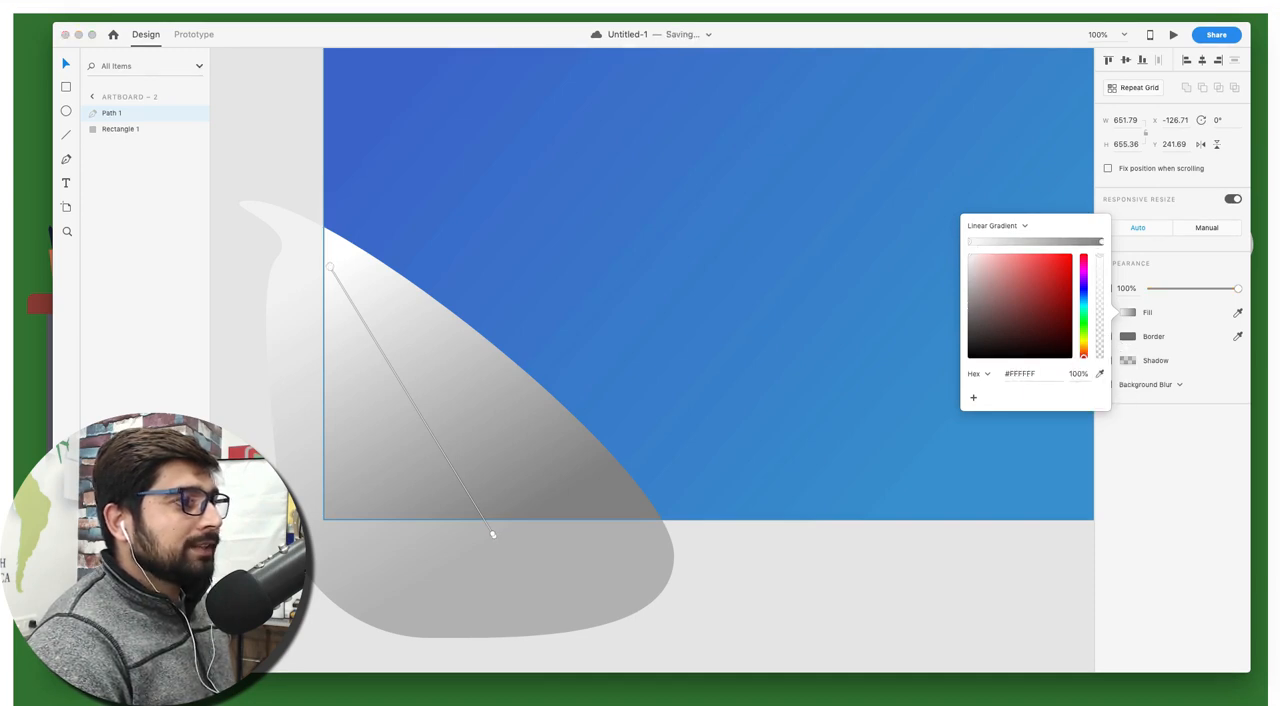
left_click(40, 500)
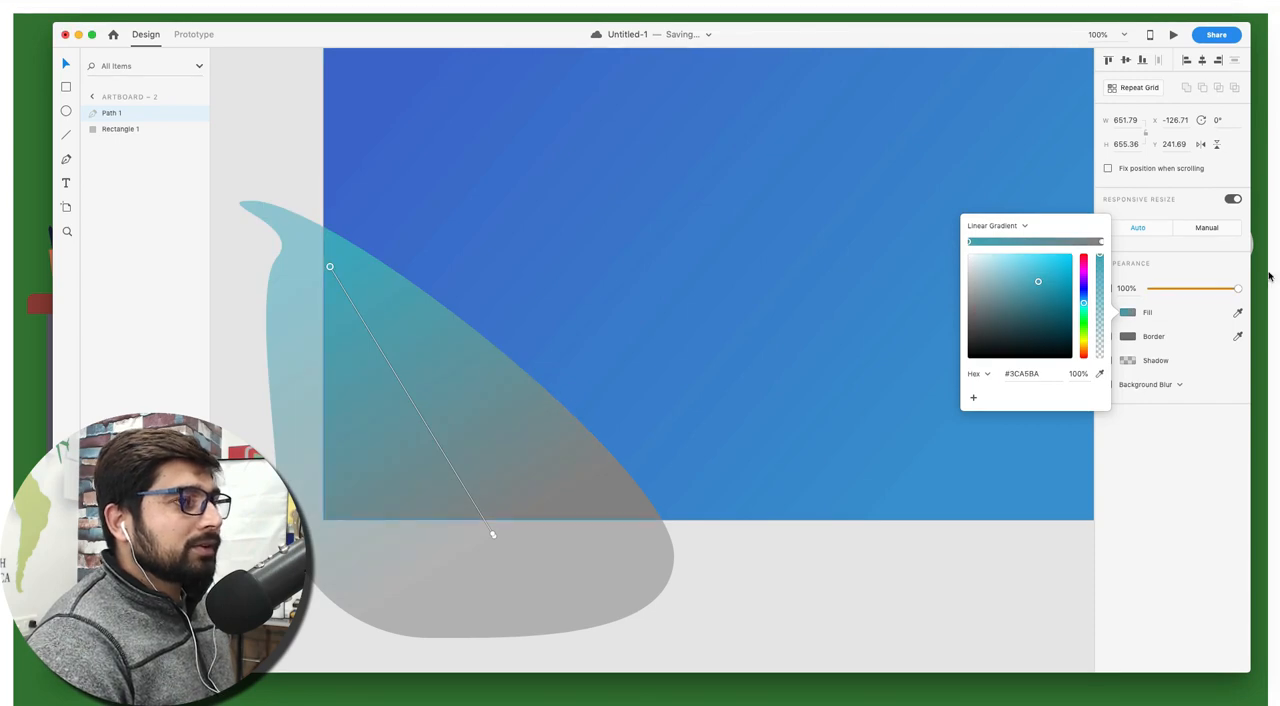
Try to sample blue #3970C5 for the end stop of the corner shape's gradient
left_click(1100, 243)
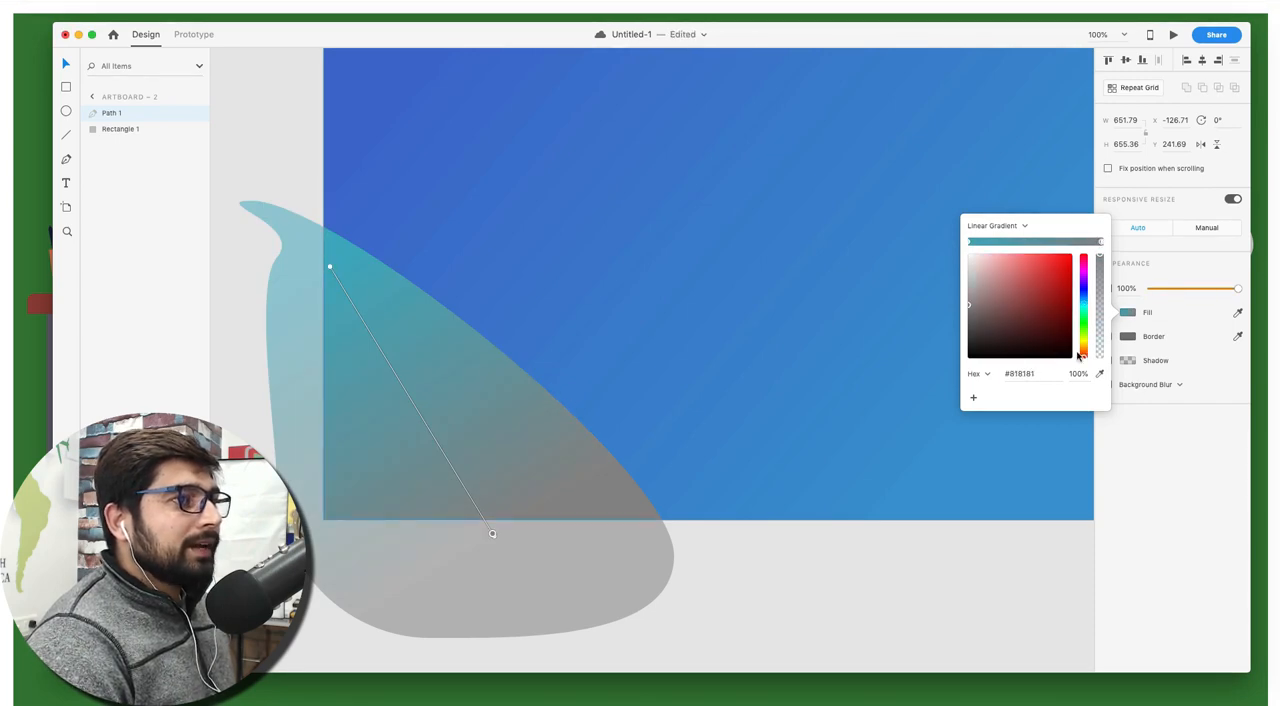
left_click(1099, 374)
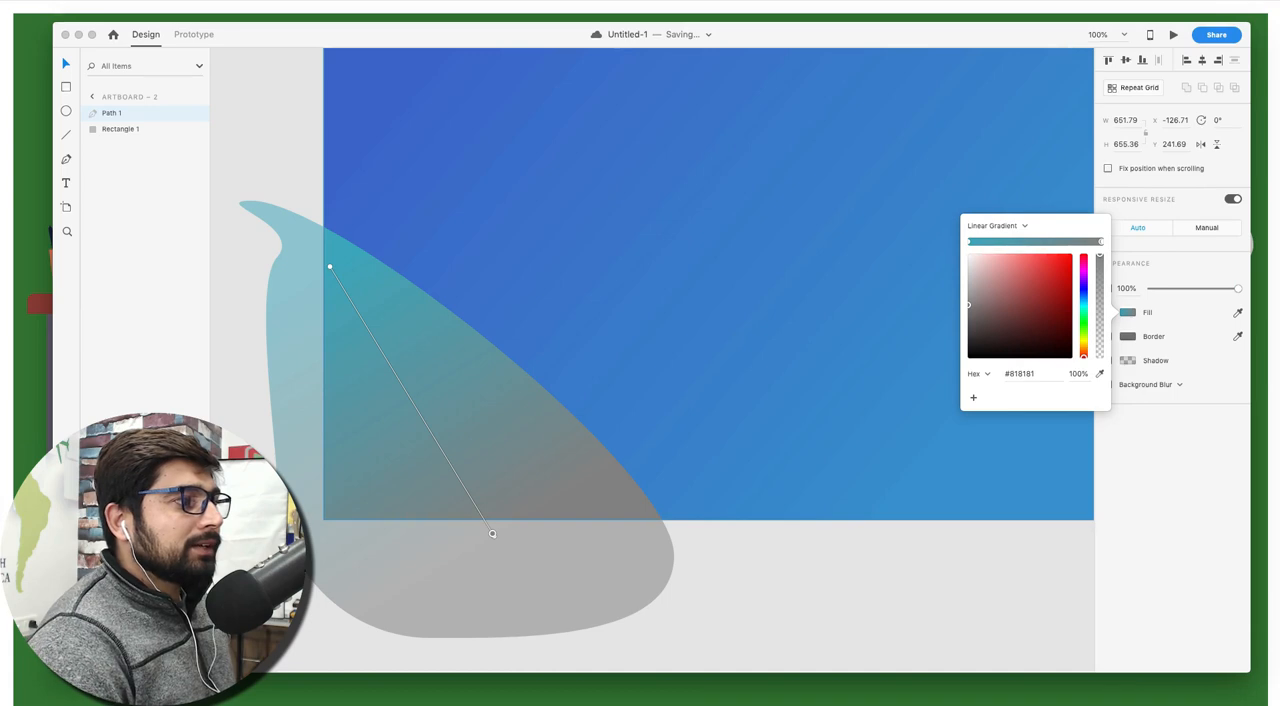
left_click(690, 290)
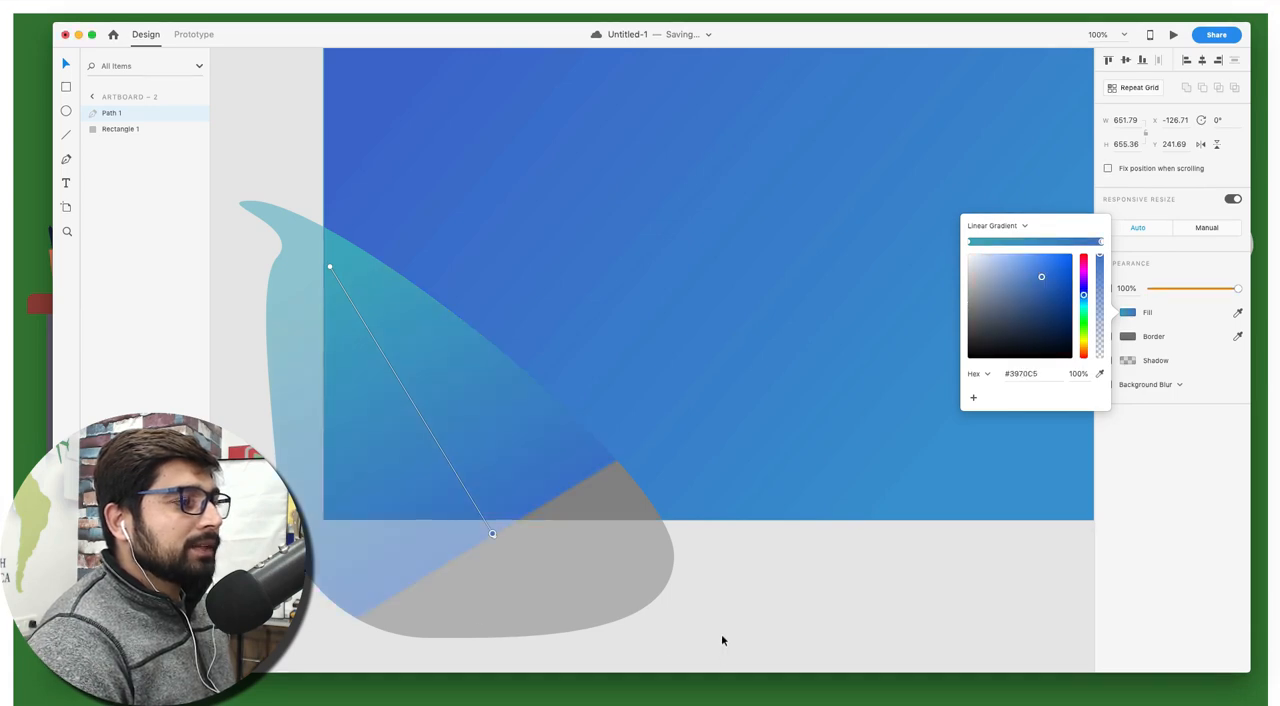
left_click(714, 604)
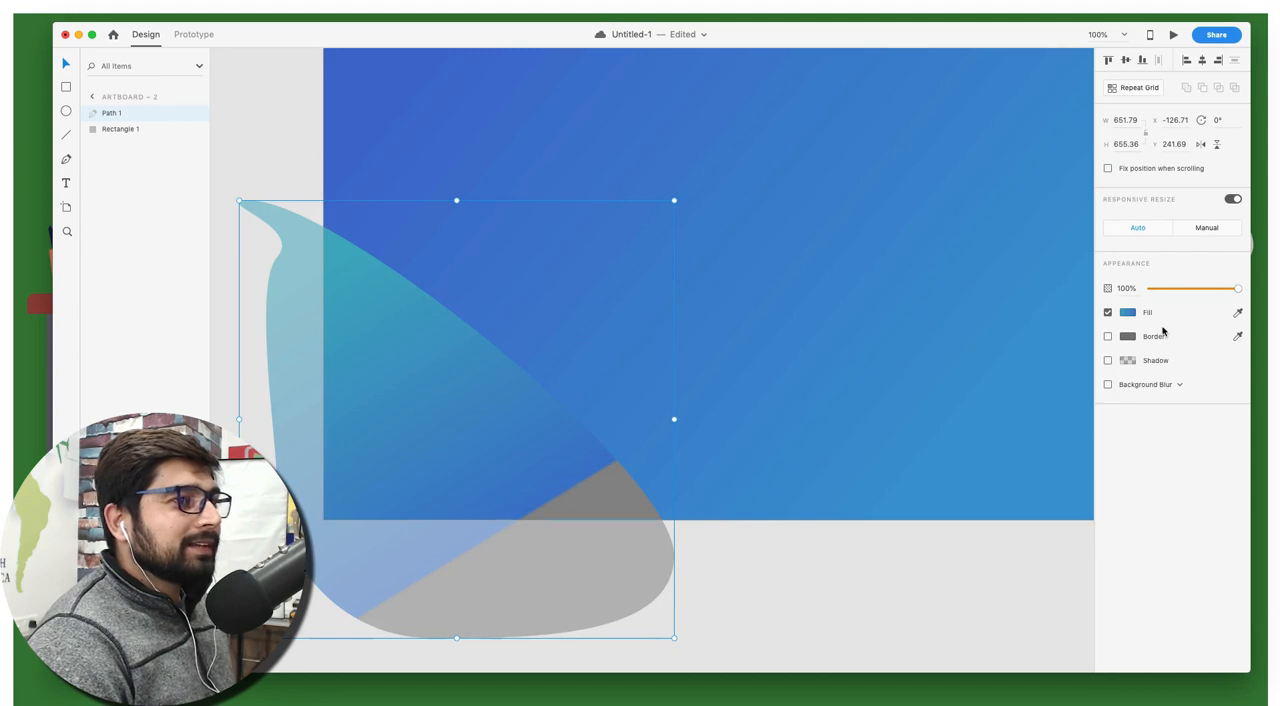
Separate the extra blue stop from the gradient's gray end stop and delete it
left_click(1128, 312)
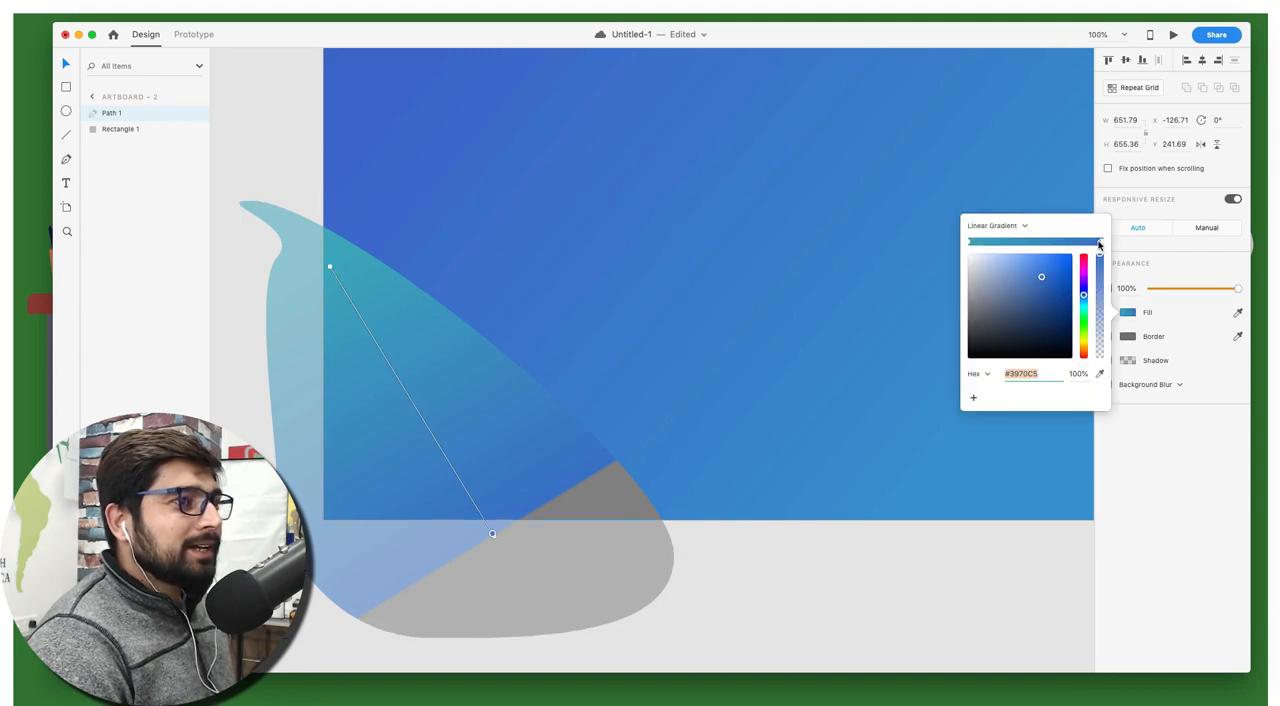
left_click_drag(1099, 244, 1057, 244)
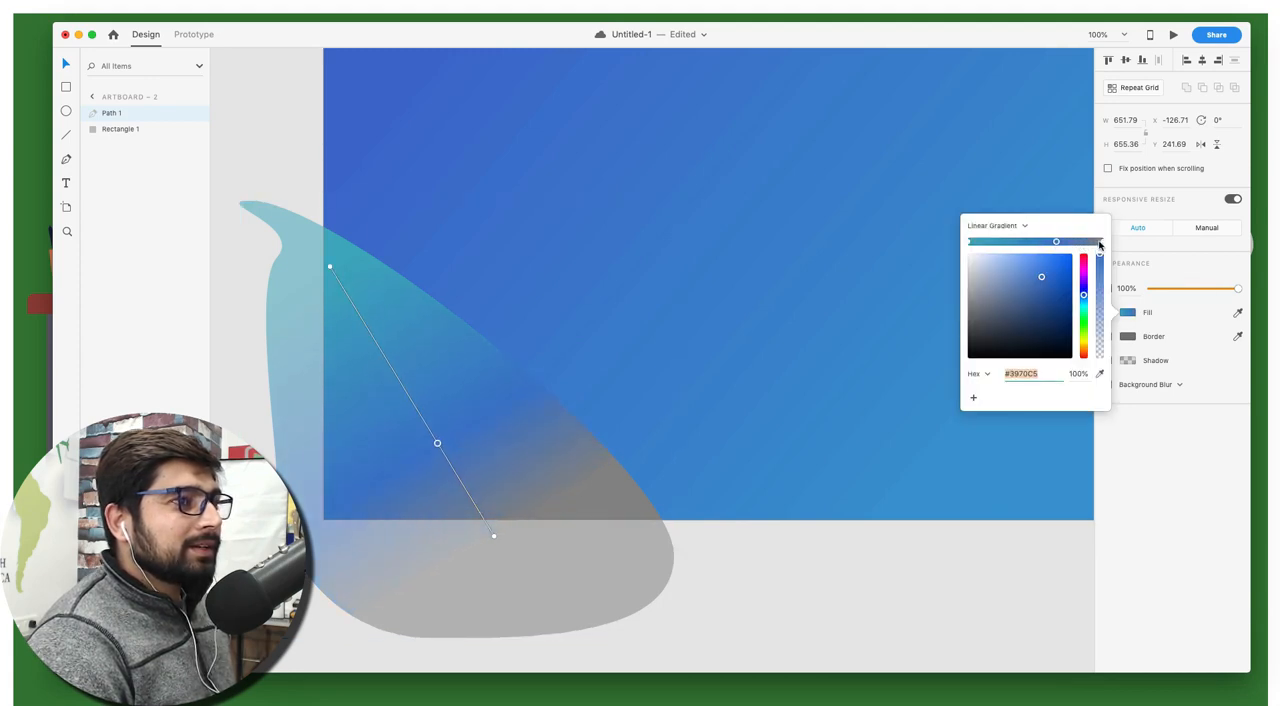
left_click(1101, 244)
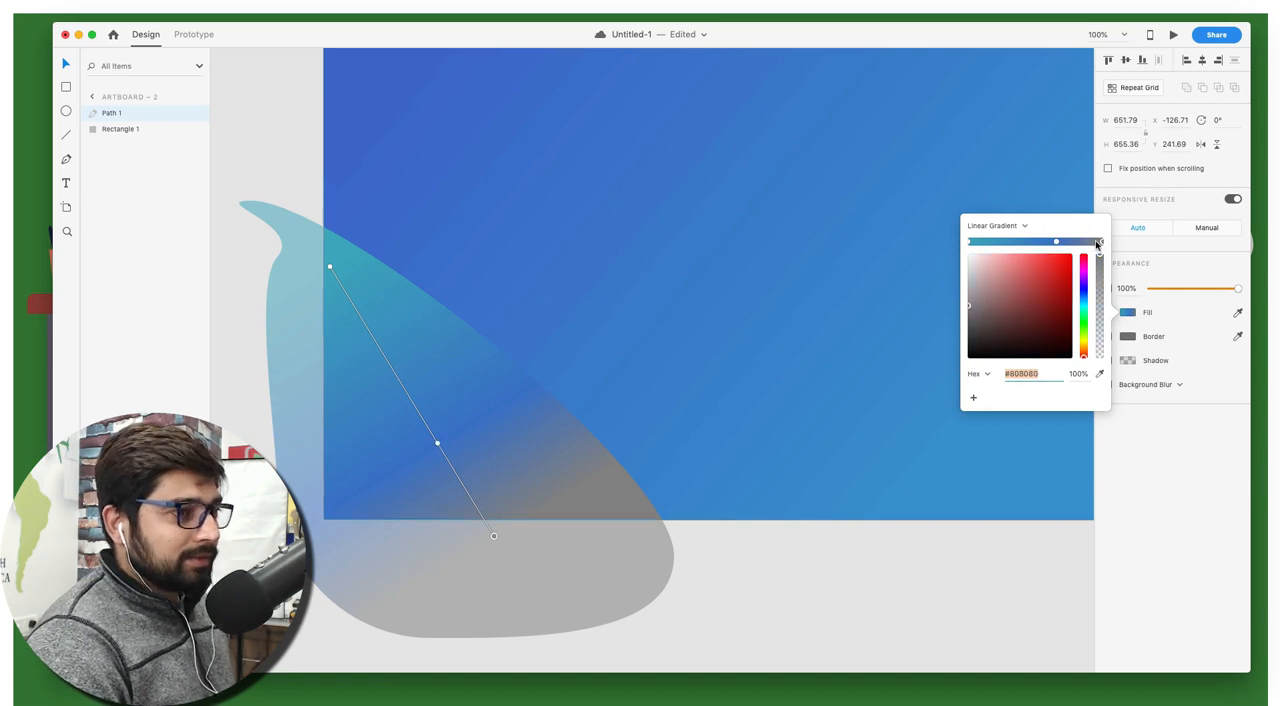
key("BackSpace")
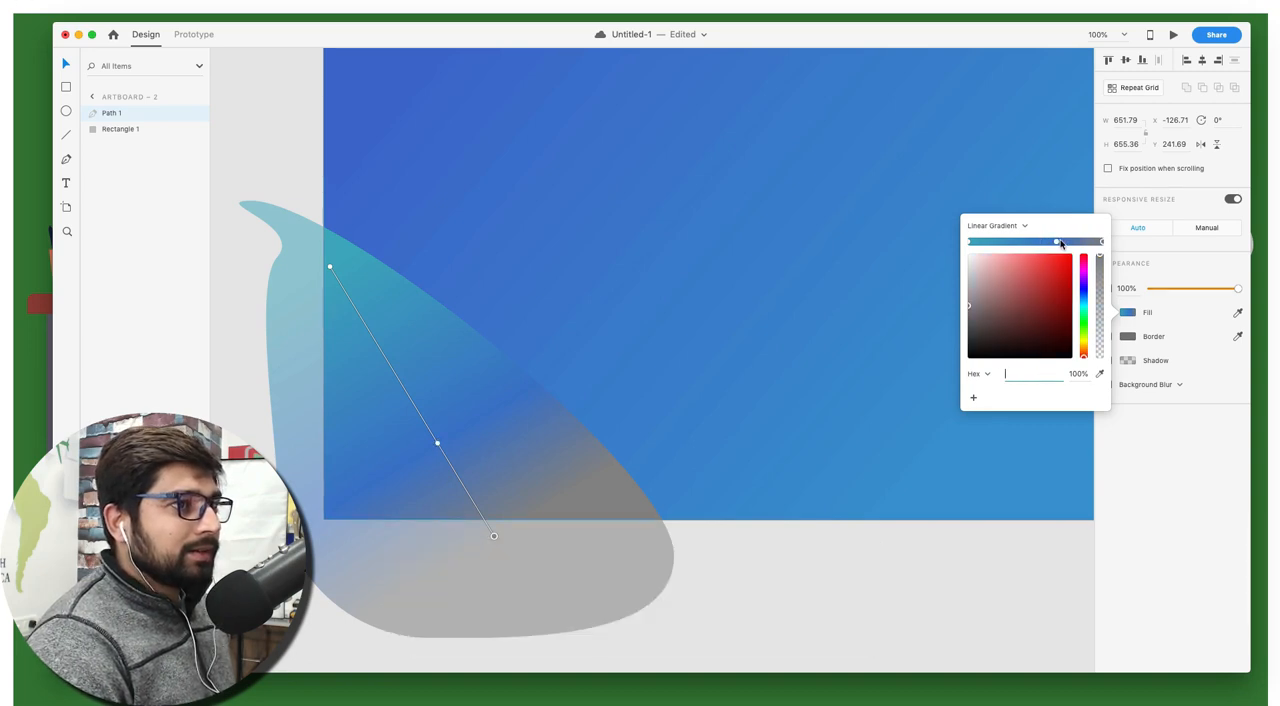
left_click(438, 445)
key("BackSpace")
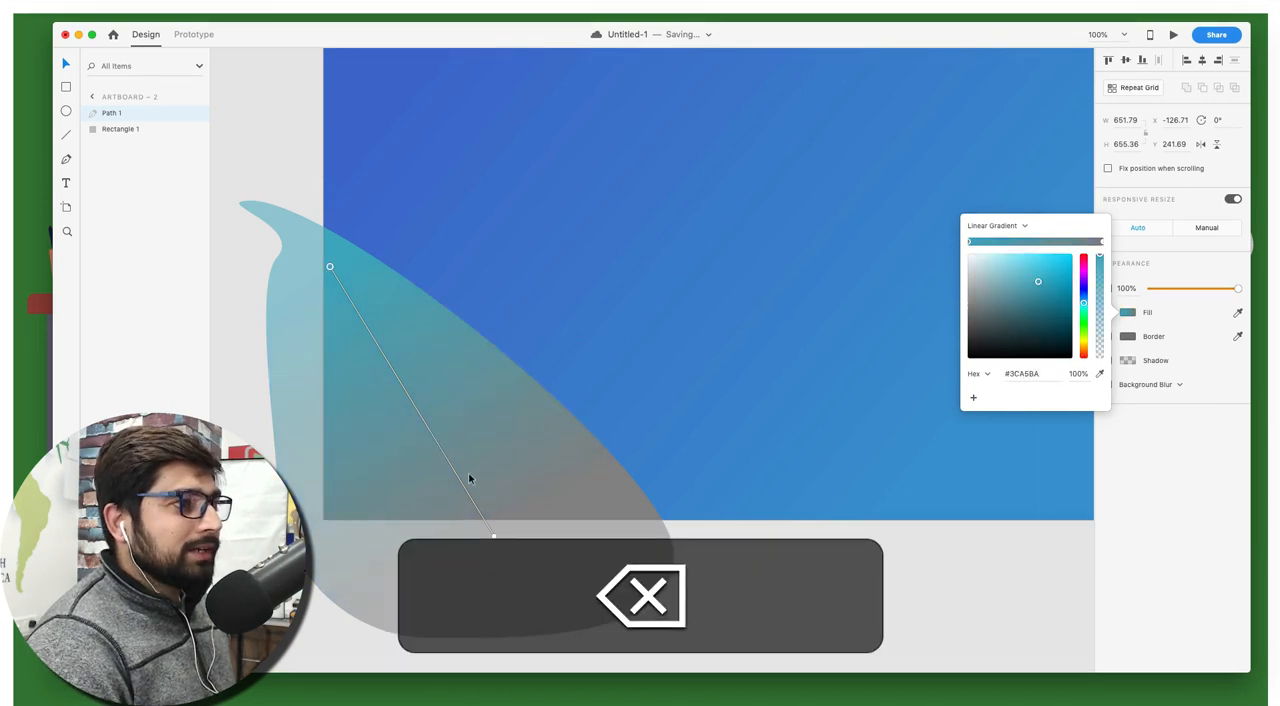
Sample blue #396CC6 for the end stop of the corner shape's gradient and clear the selection
left_click(493, 537)
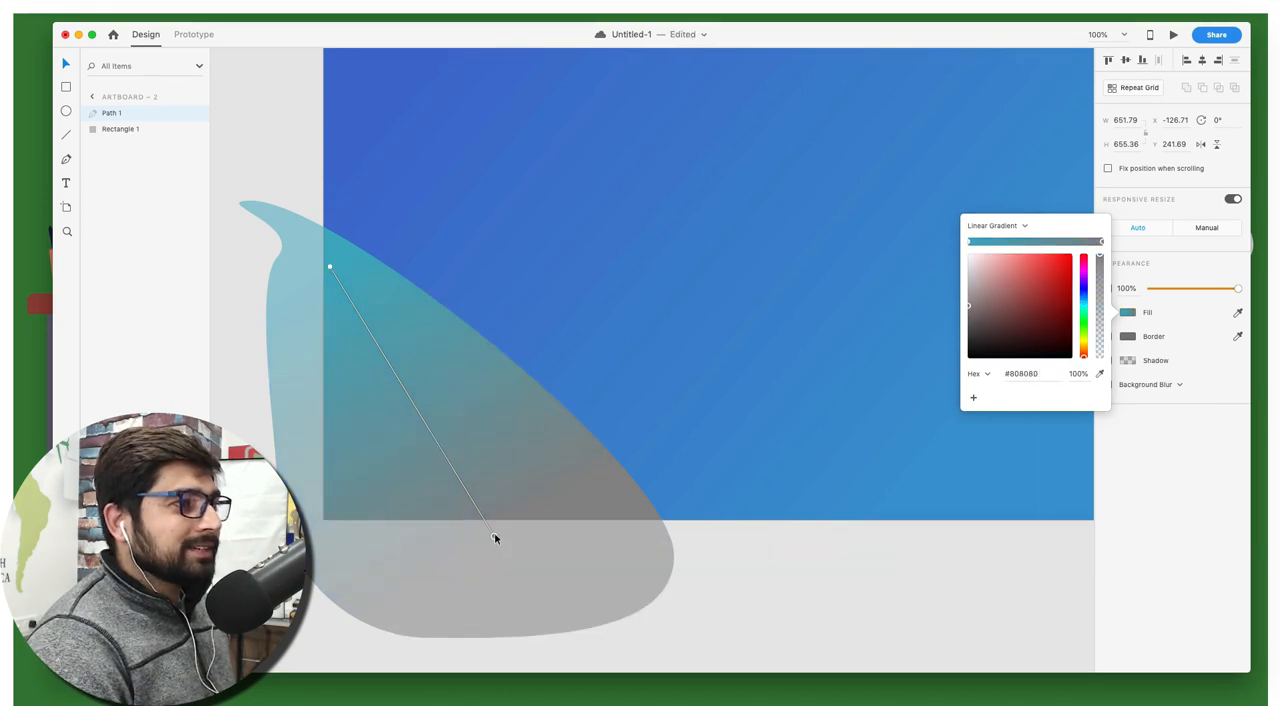
left_click(1100, 374)
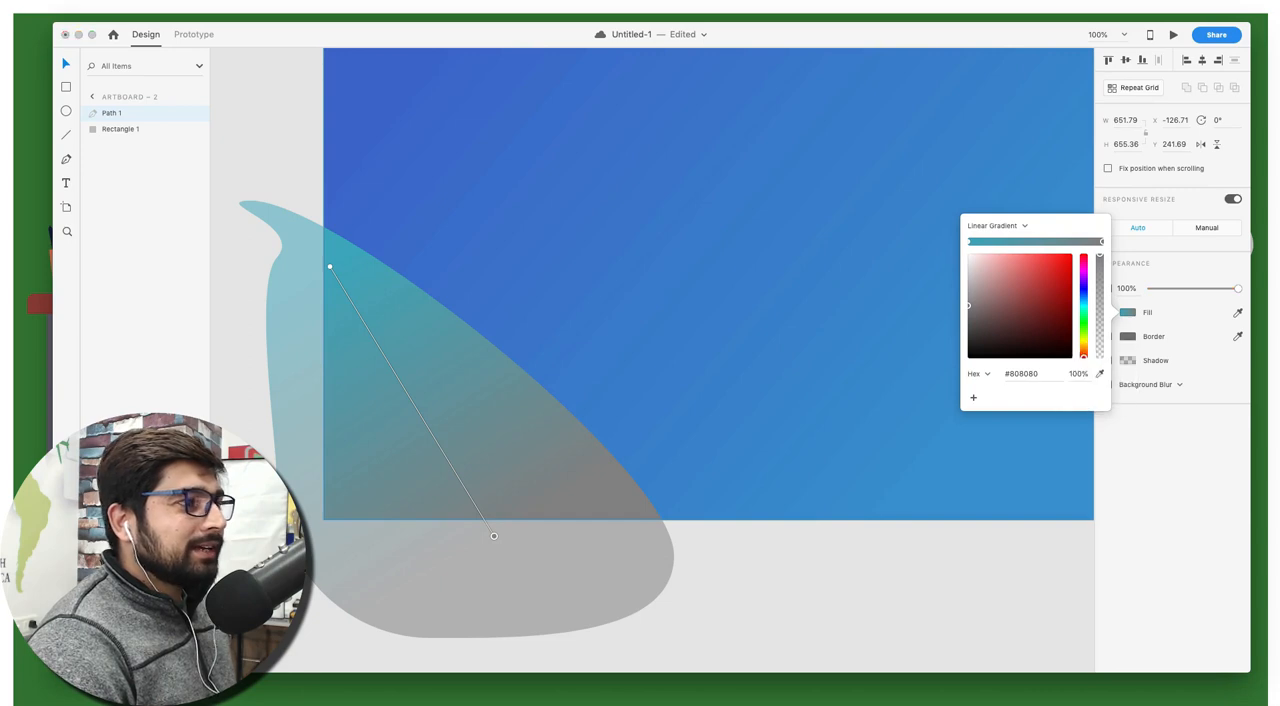
left_click(585, 275)
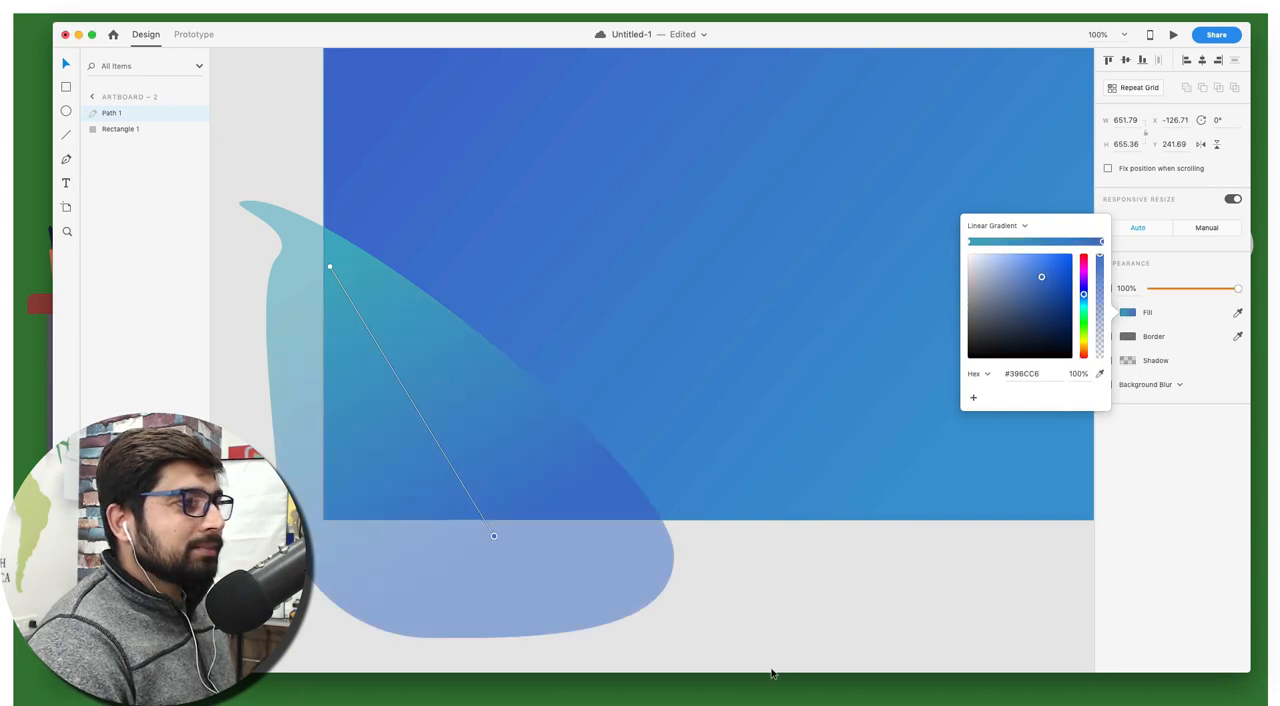
left_click(759, 559)
Draw an ellipse about 957 by 523 over the artboard's lower-right area and widen it to about 1146 past the right edge
scroll(786, 567, "up", 2)
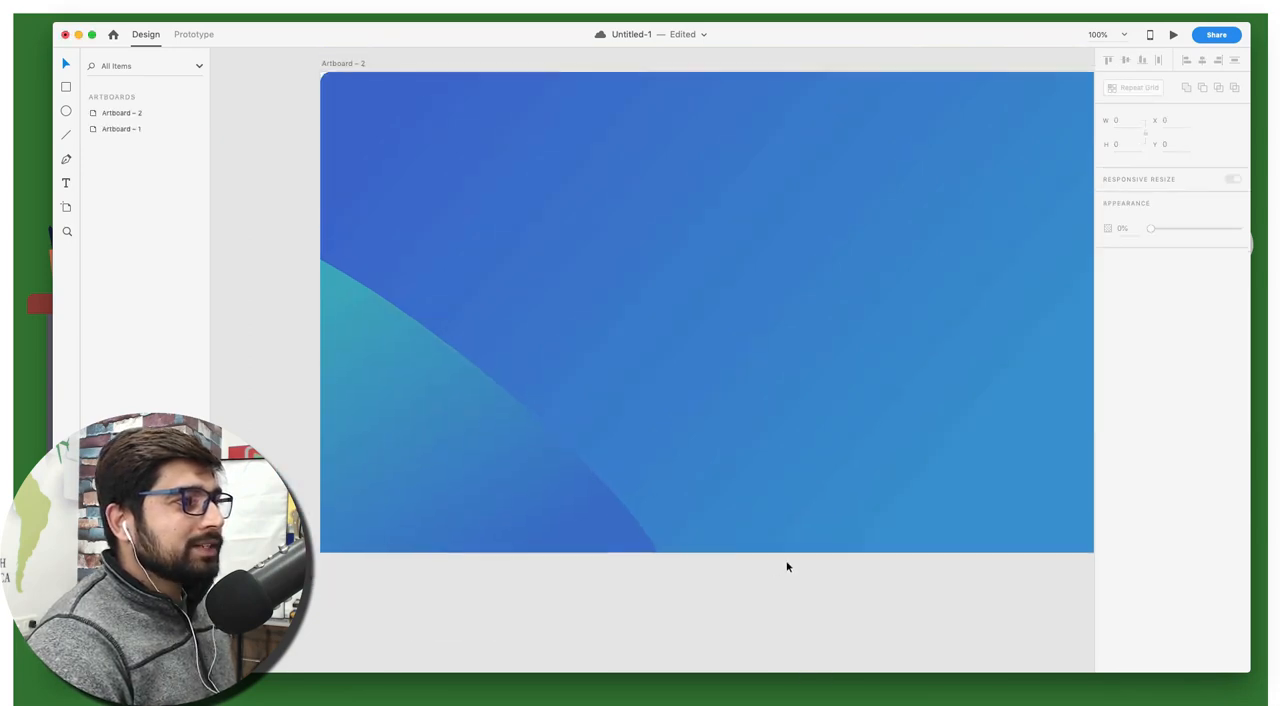
scroll(786, 567, "right", 1)
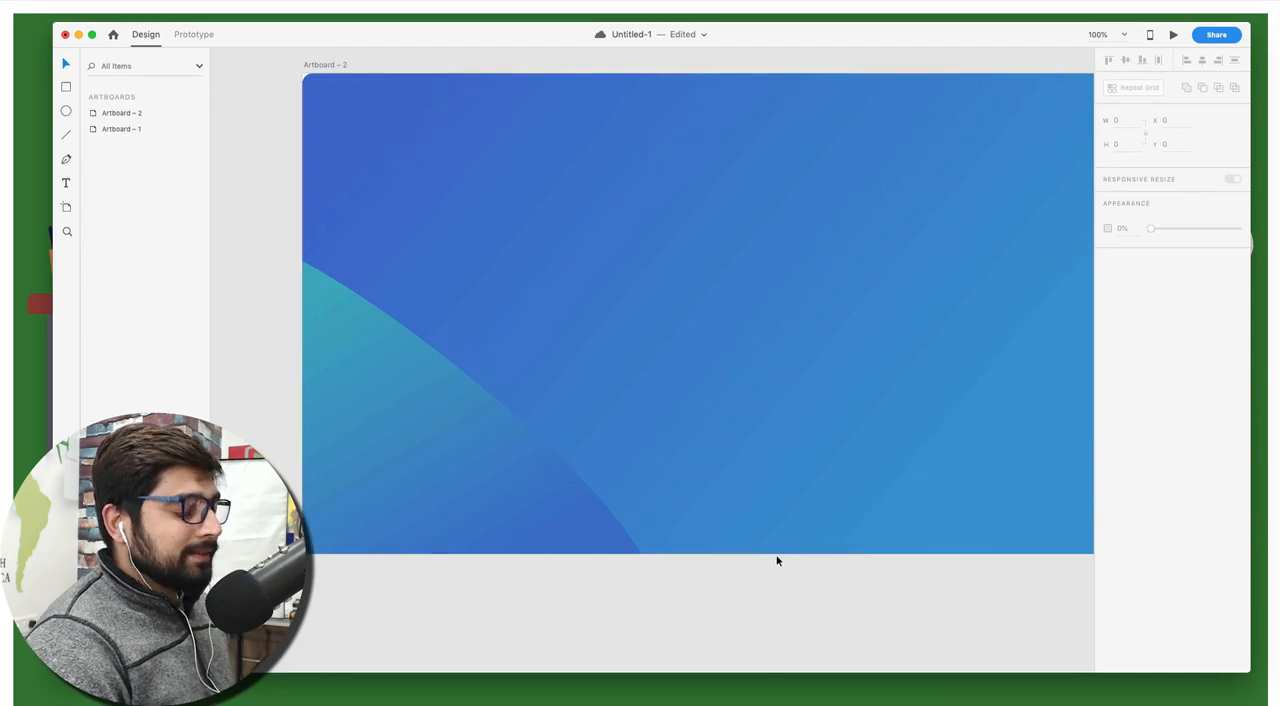
key("e")
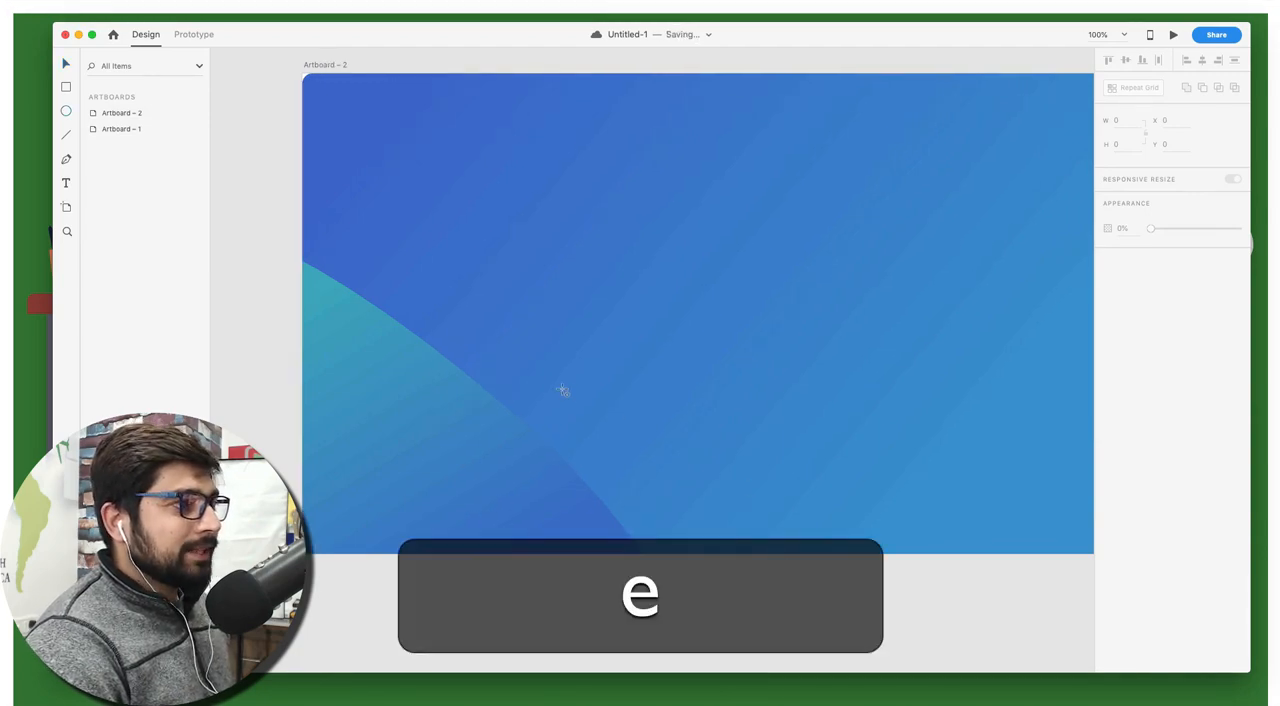
mouse_move(517, 334)
left_mouse_down()
mouse_move(1187, 673)
mouse_move(1156, 679)
left_mouse_up()
scroll(815, 570, "right", 5)
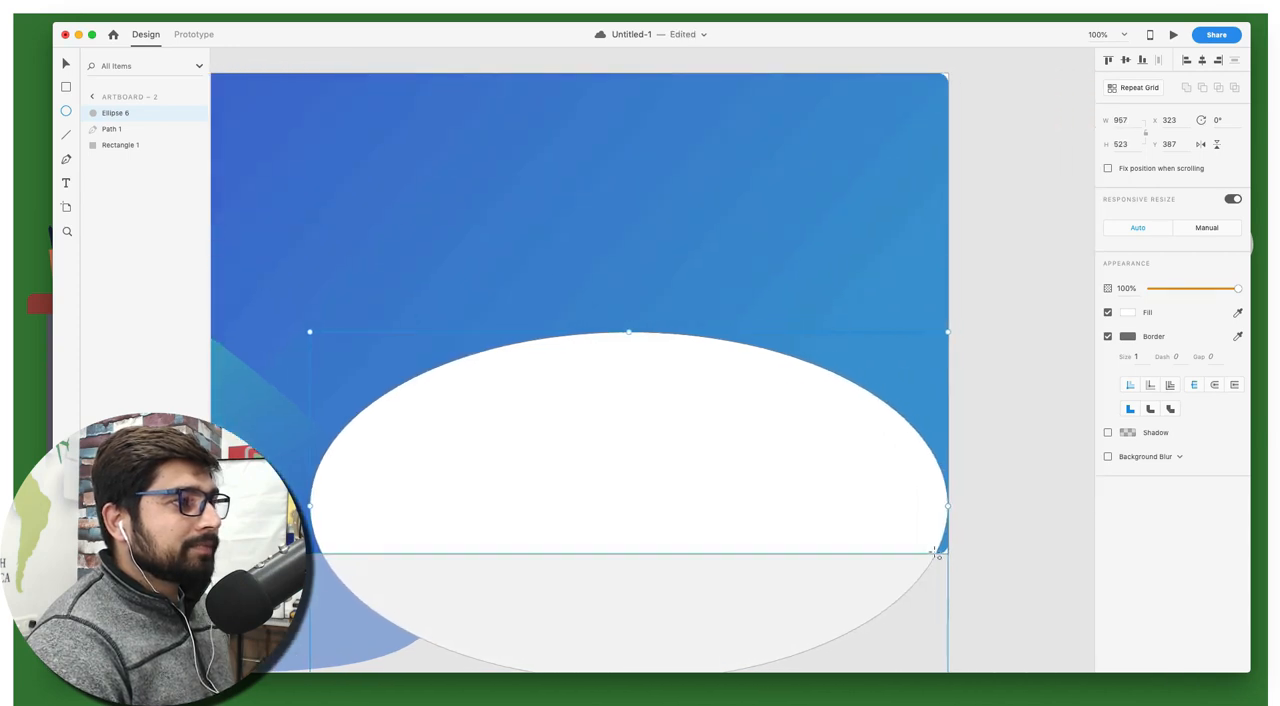
left_click_drag(947, 506, 1075, 511)
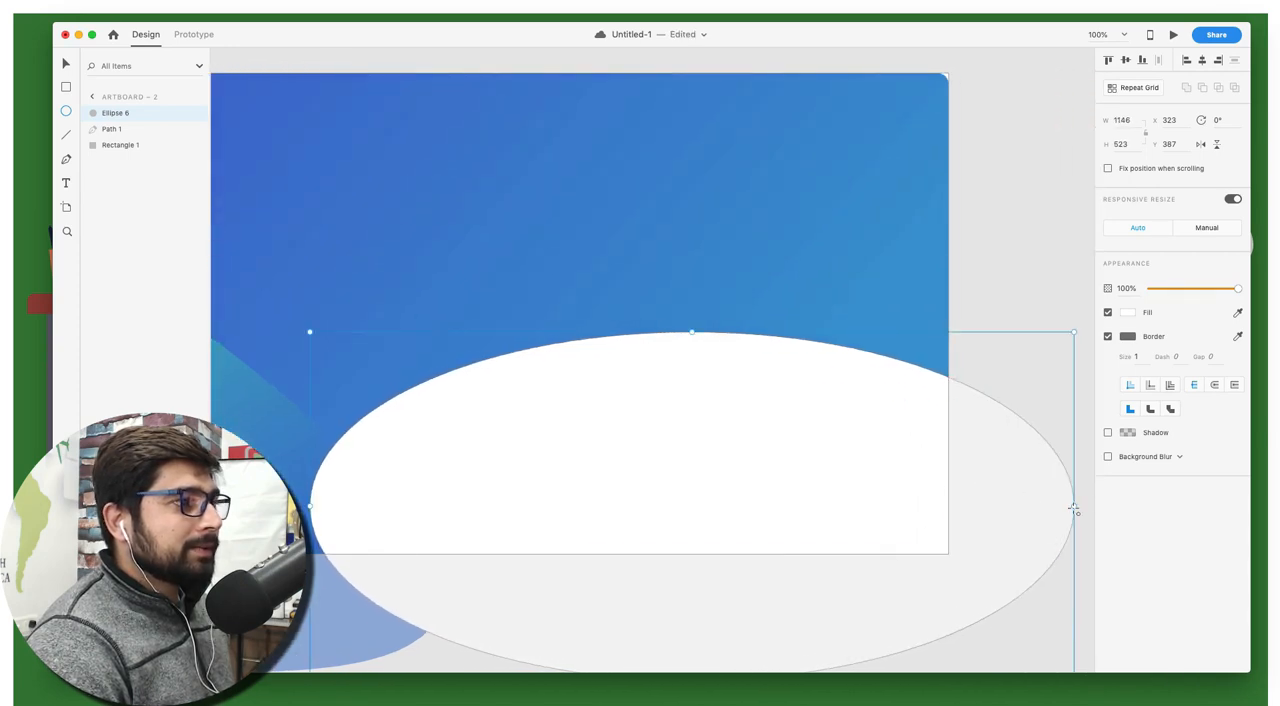
Bend the new ellipse's upper edge into a wave by tilting its top anchor's right handle down to about X 1204, Y 499
key("v")
double_click(820, 346)
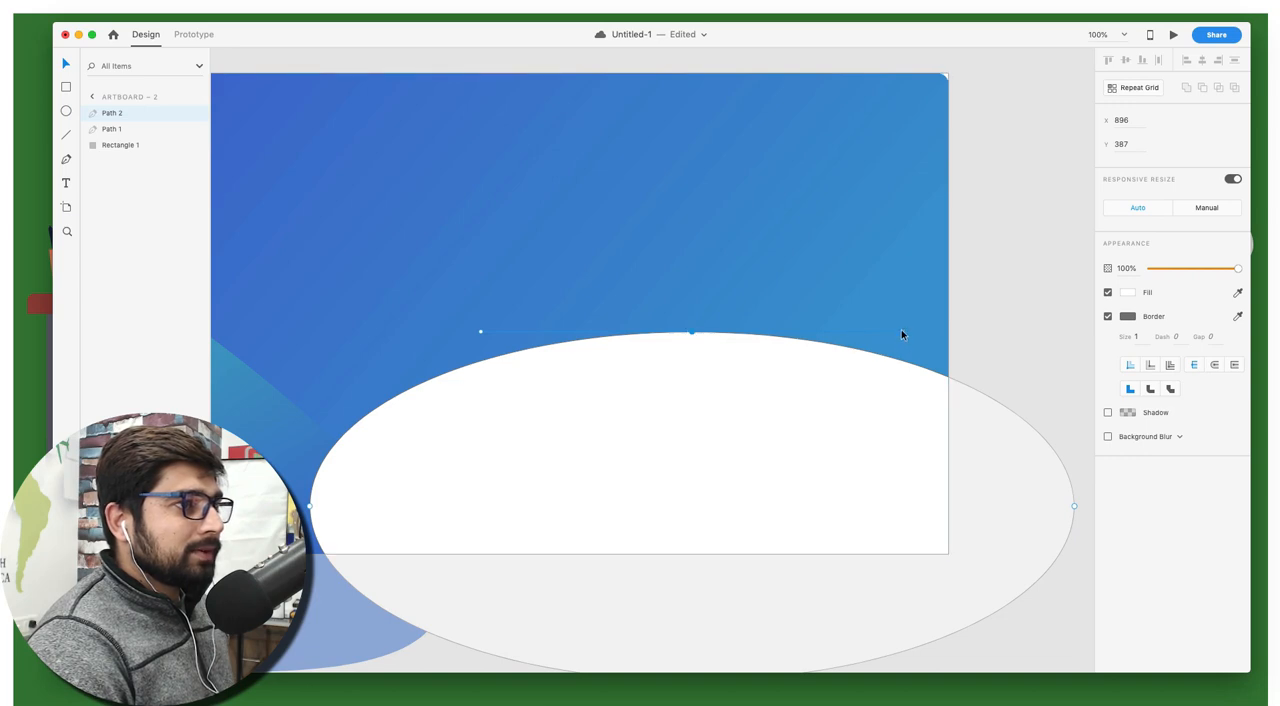
left_click_drag(902, 331, 898, 405)
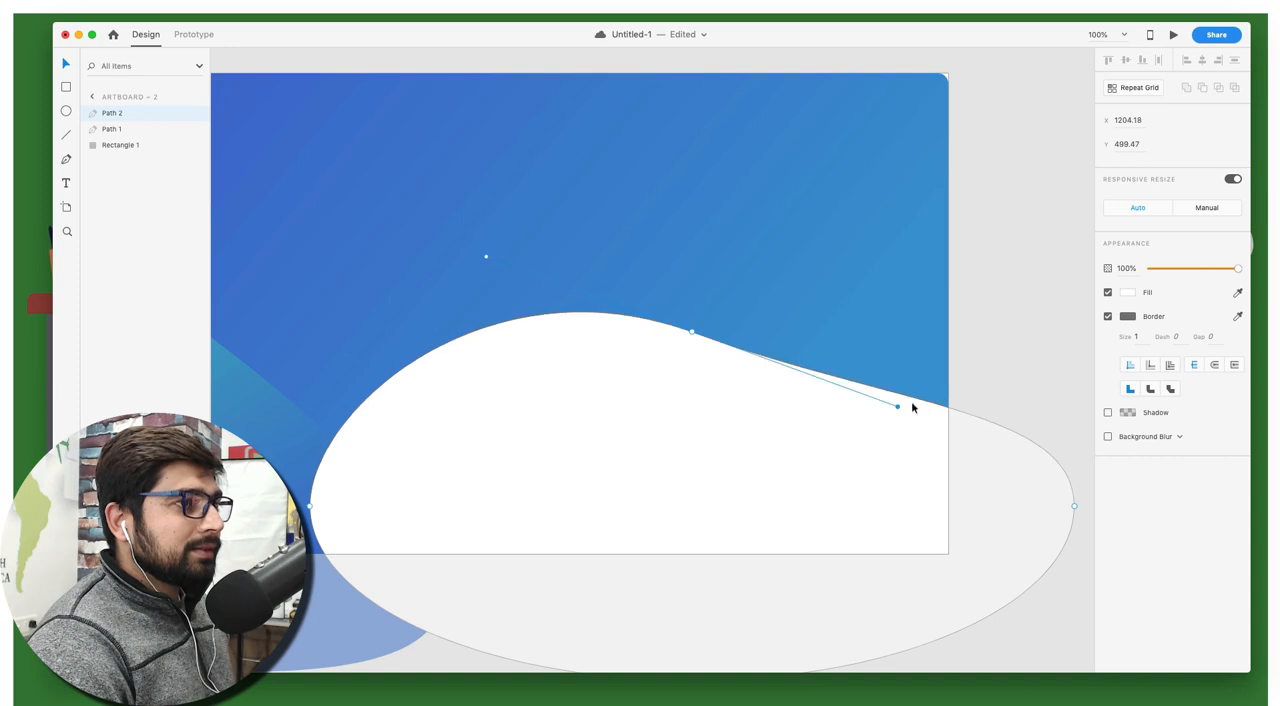
left_click(1026, 370)
Move the white wave shape behind the teal corner shape, keeping it above the background rectangle
scroll(763, 427, "left", 2)
scroll(763, 427, "left", 2)
left_click(697, 423)
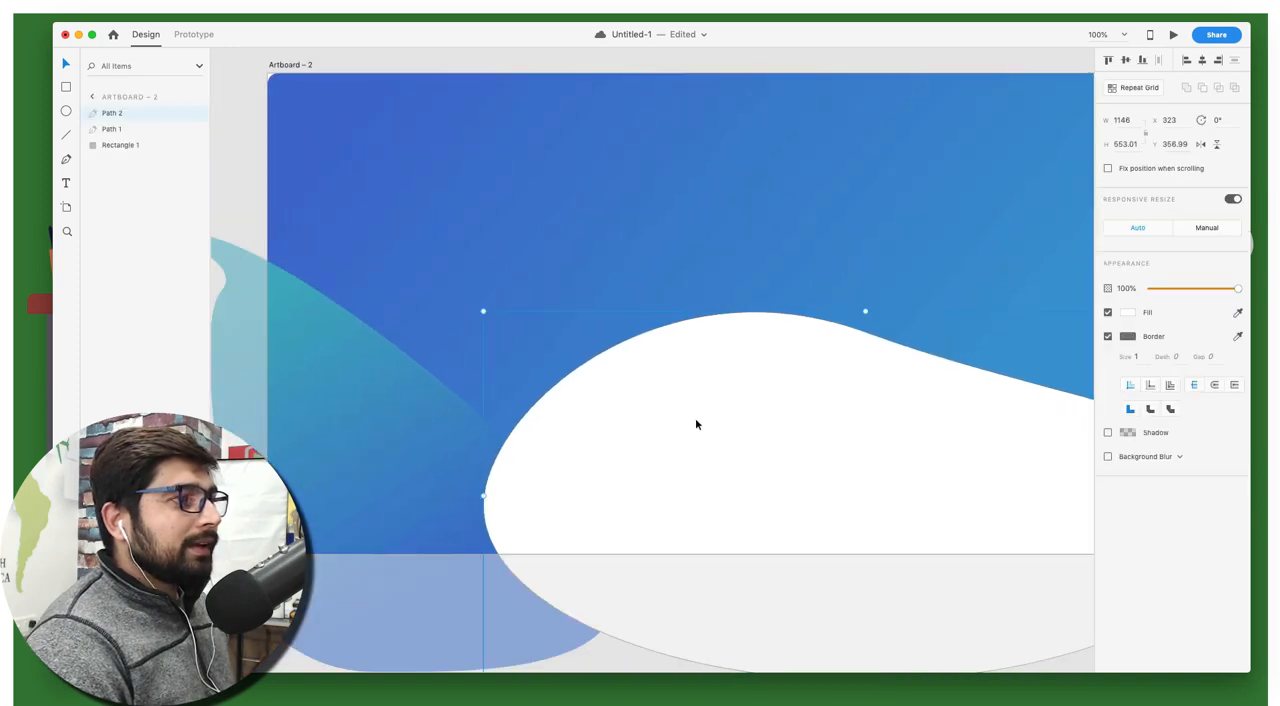
left_click_drag(114, 114, 113, 137)
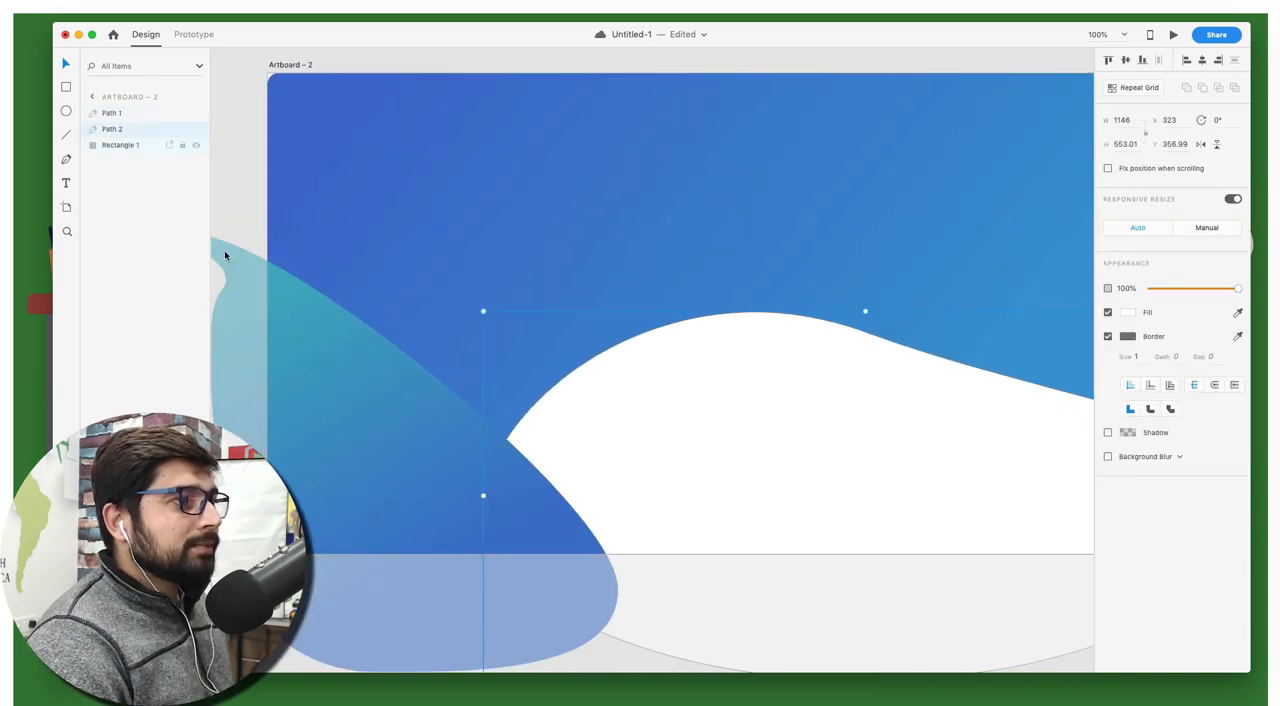
Remove the white wave shape's border and fill it with solid #4642C9 sampled from the artboard
left_click(1108, 337)
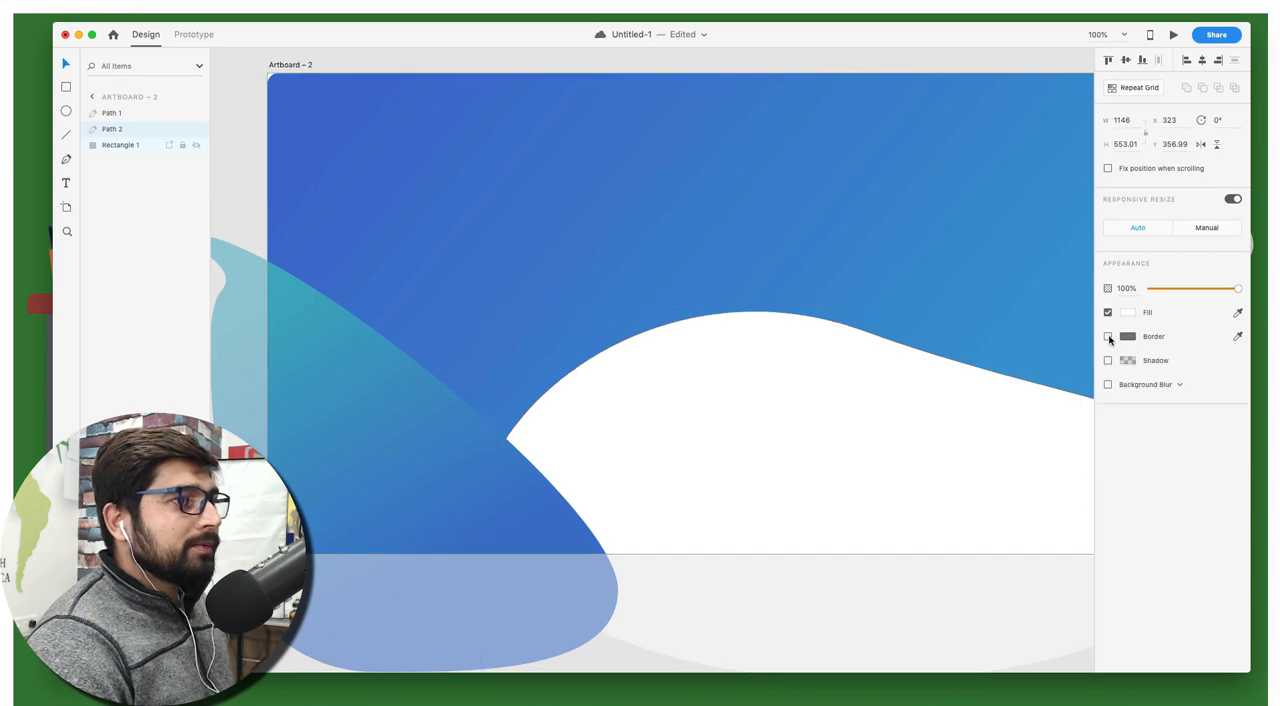
left_click(1131, 314)
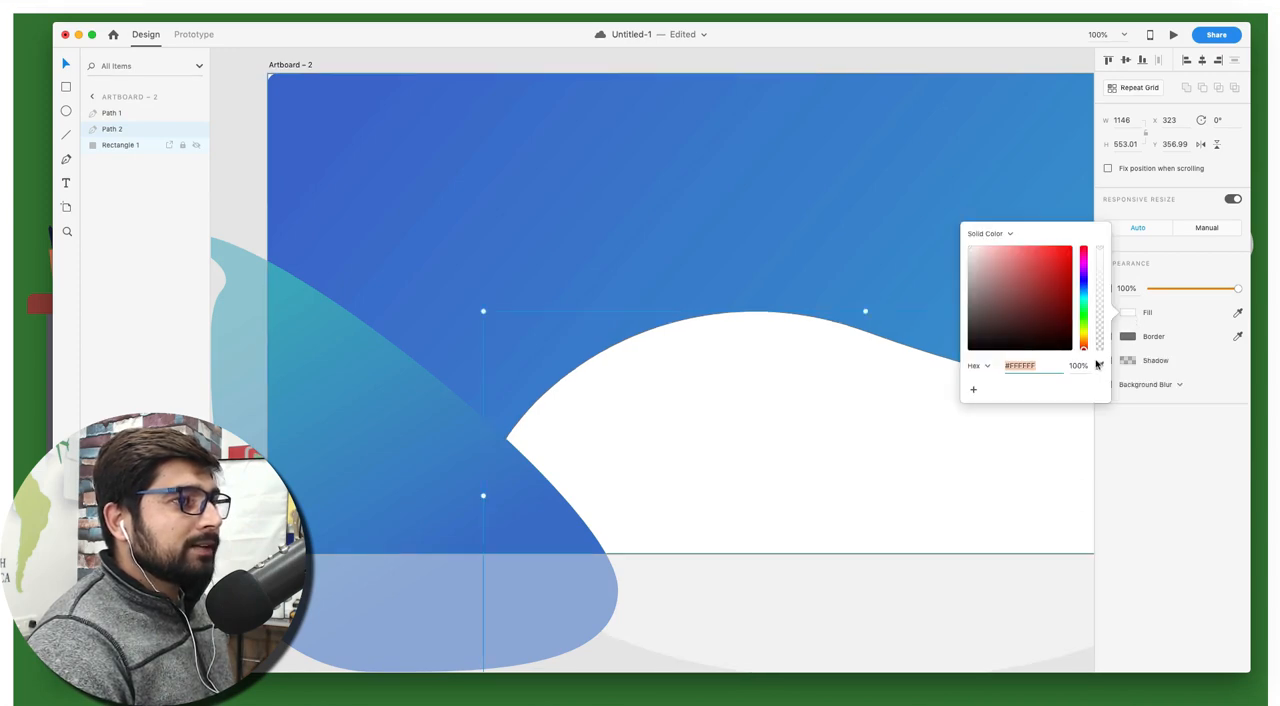
left_click(1101, 366)
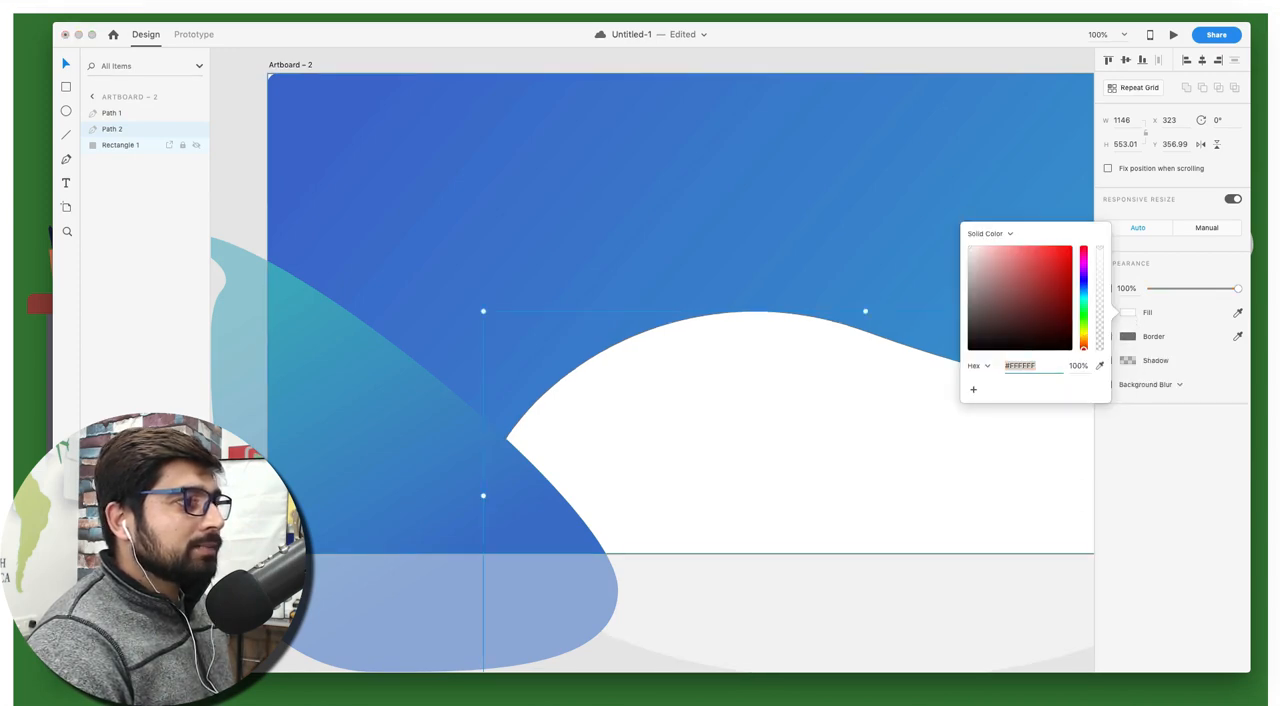
left_click(441, 515)
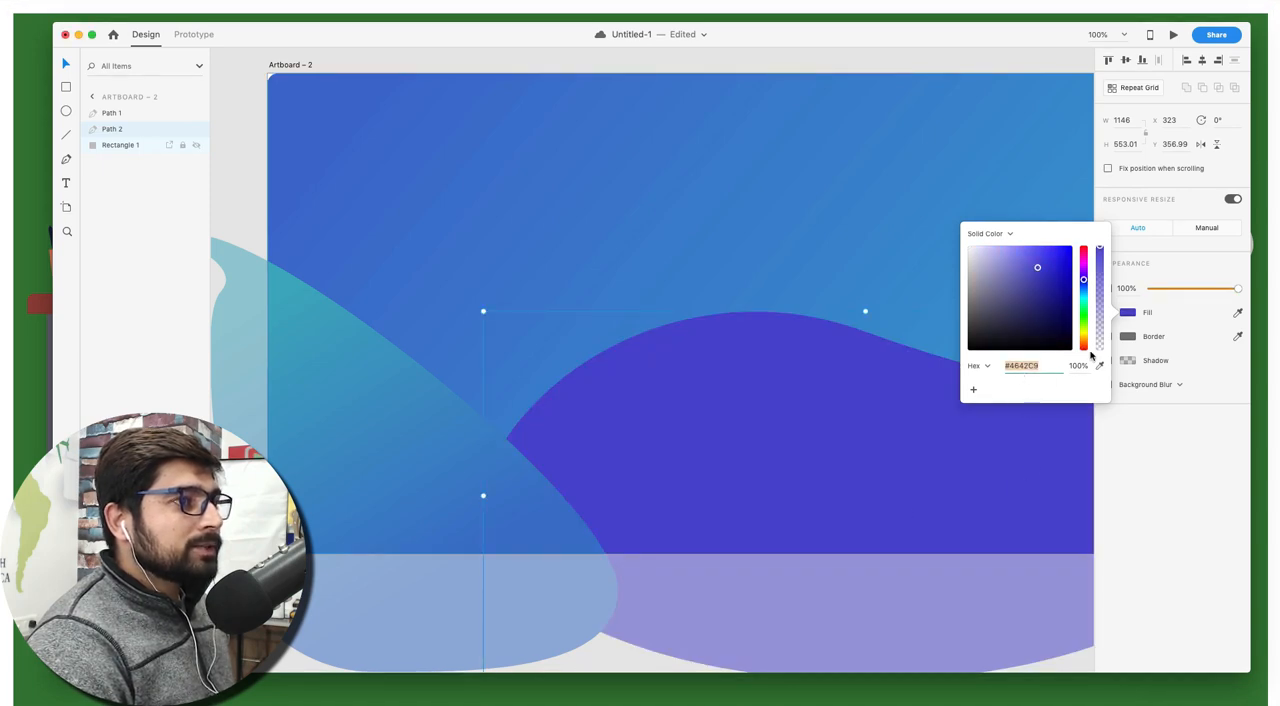
Change the wave shape's fill to a linear gradient and angle it diagonally from its upper-left crest toward its lower right
left_click(1010, 234)
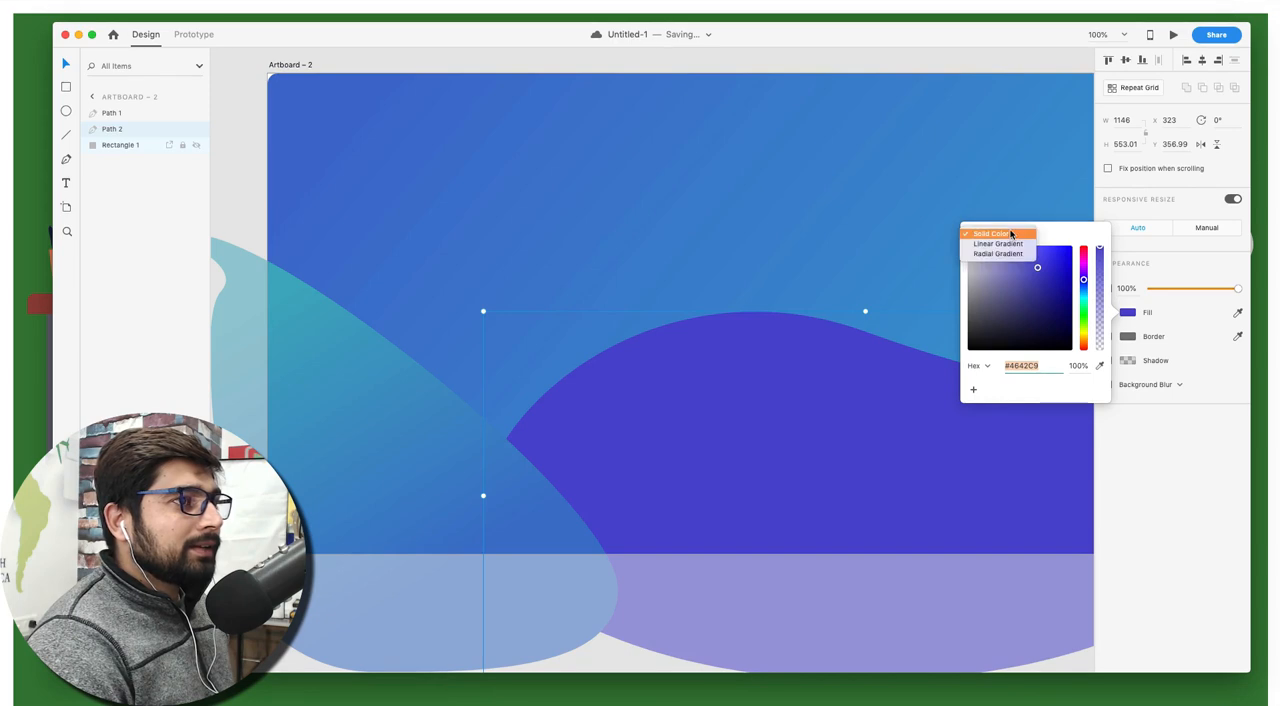
left_click(1007, 244)
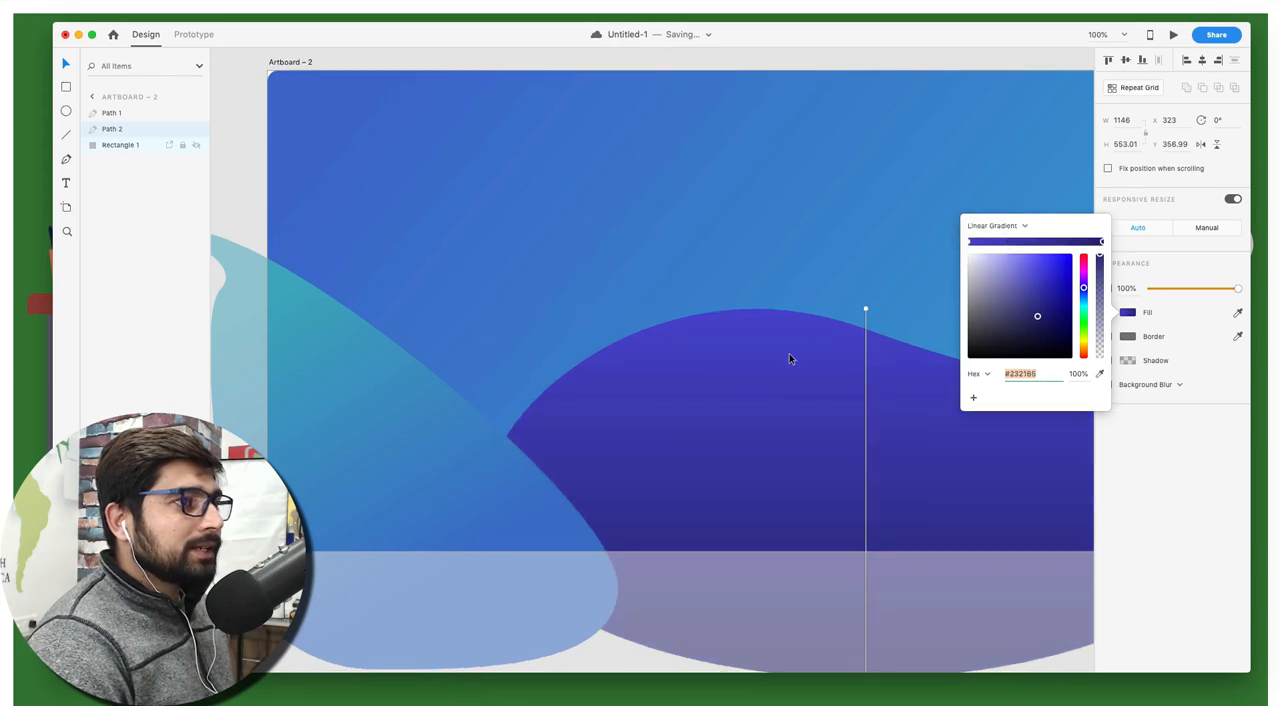
left_click_drag(866, 311, 699, 338)
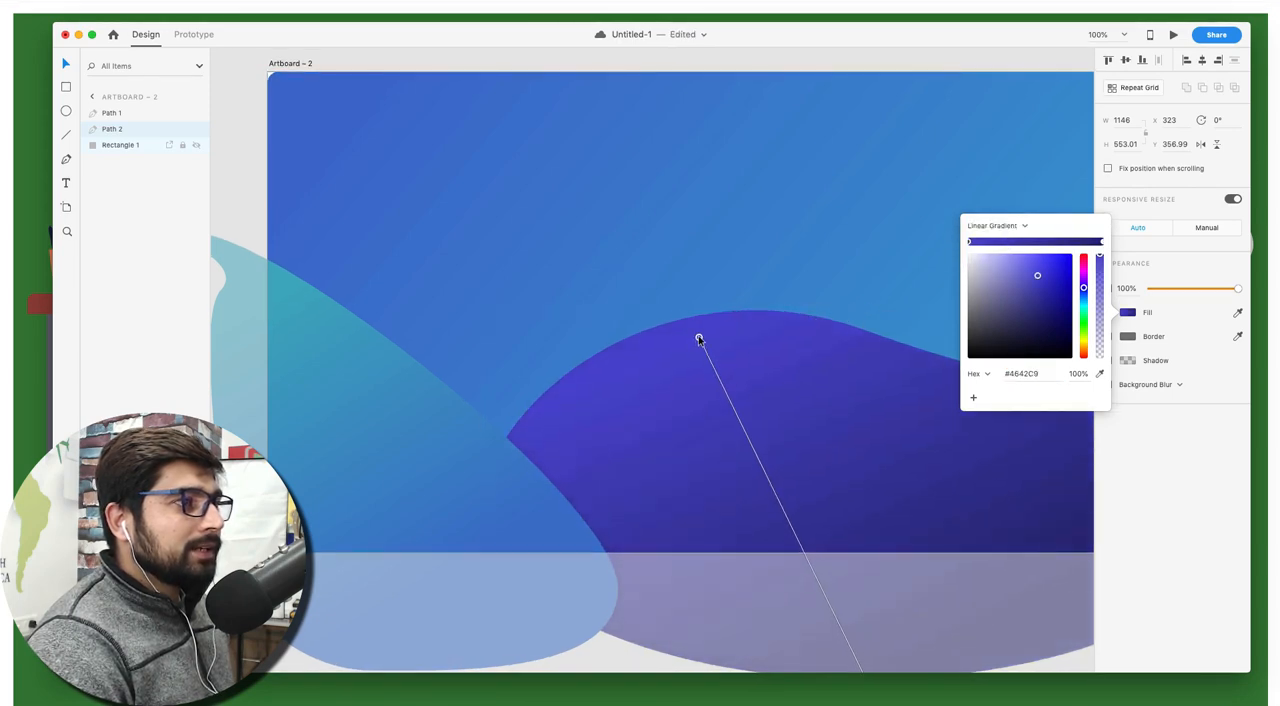
scroll(823, 544, "down", 2)
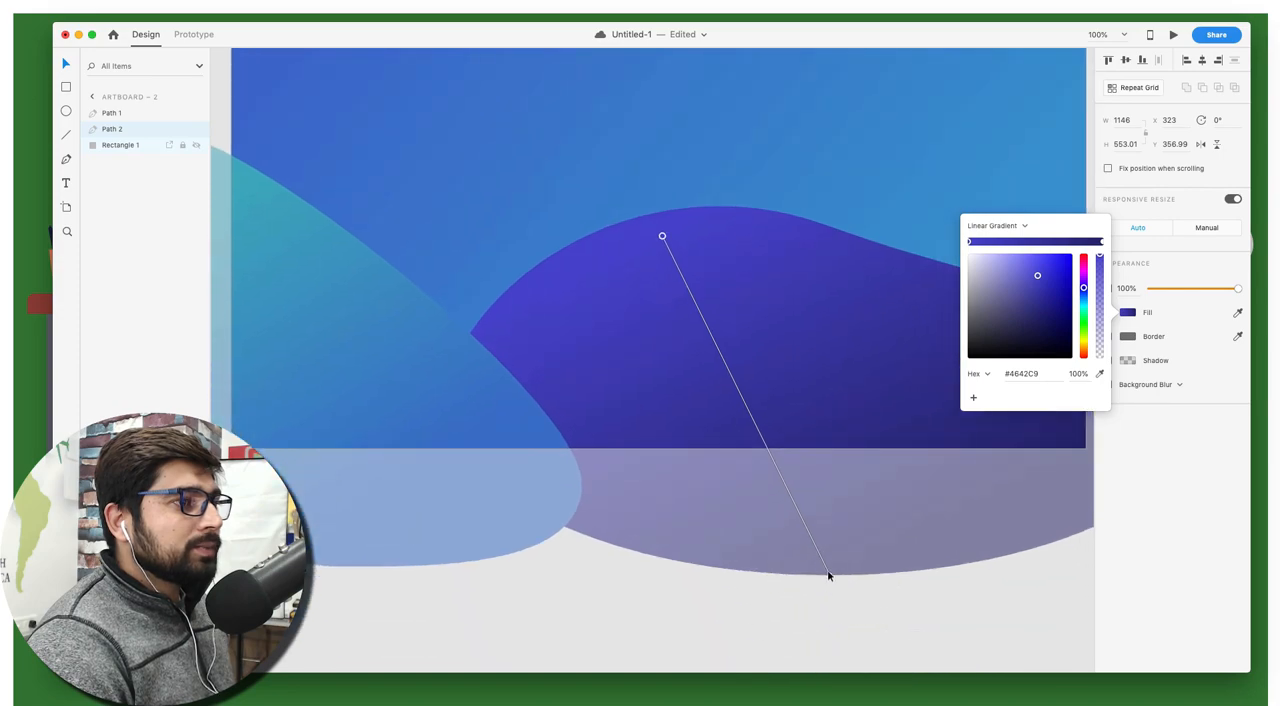
left_click_drag(831, 572, 877, 505)
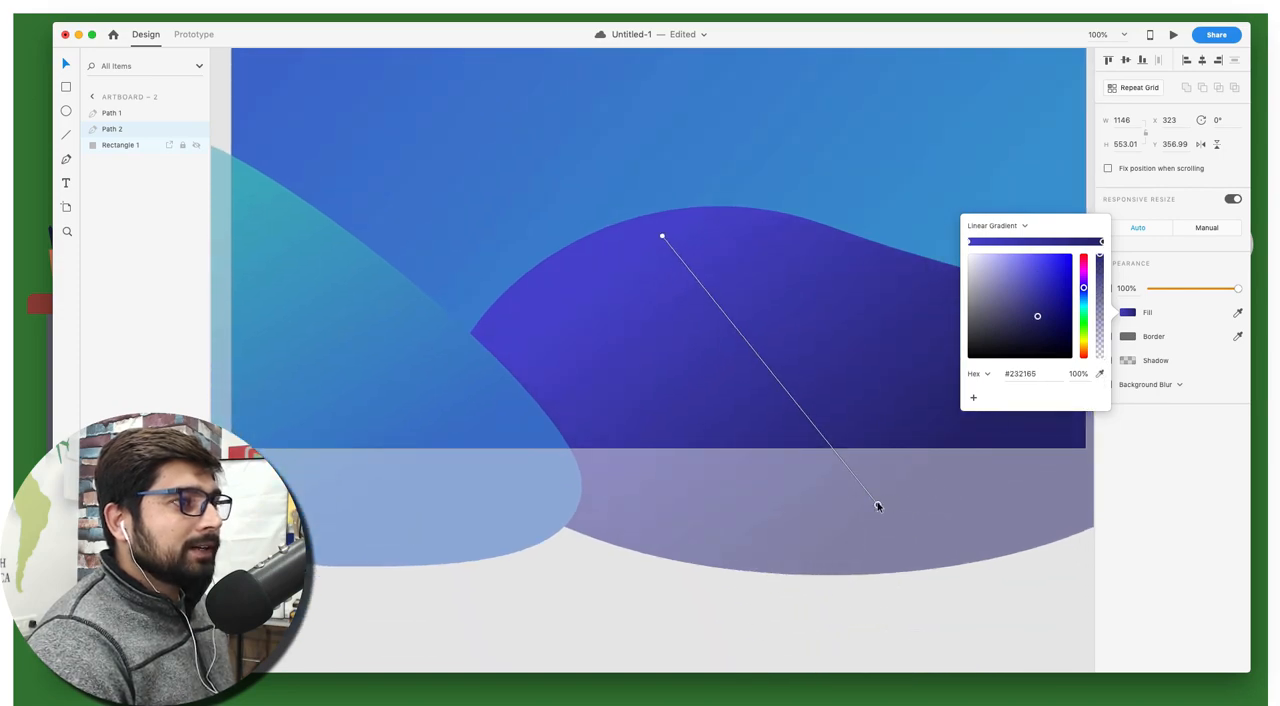
Sample blue #3E64CB for the end stop of the wave shape's gradient and clear the selection
left_click(1100, 373)
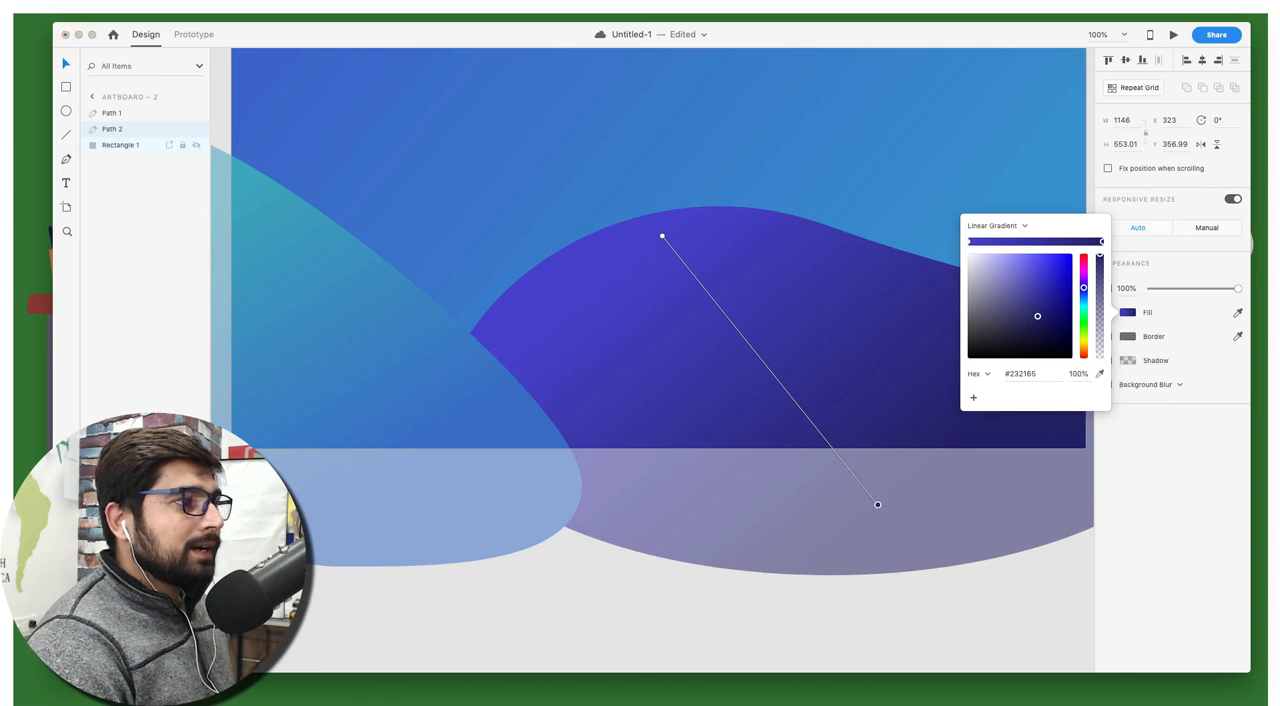
left_click(330, 180)
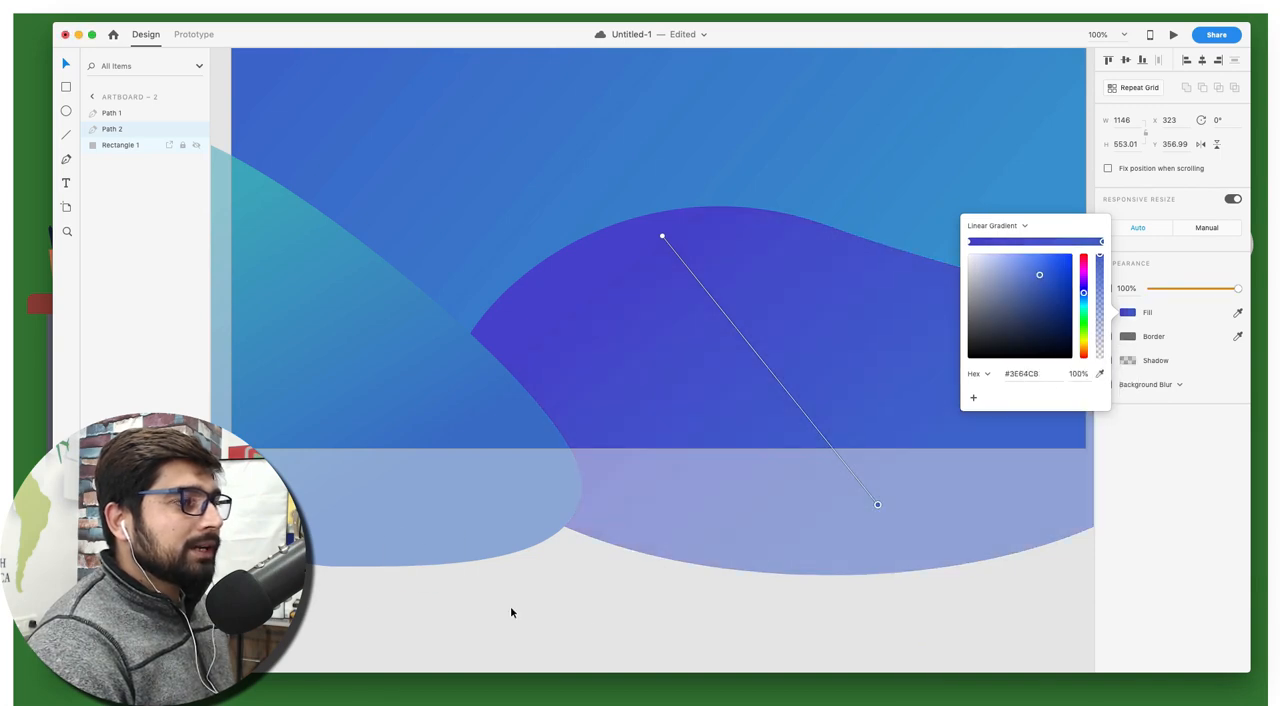
left_click(707, 627)
scroll(730, 588, "up", 1)
scroll(731, 590, "up", 3)
scroll(731, 590, "left", 4)
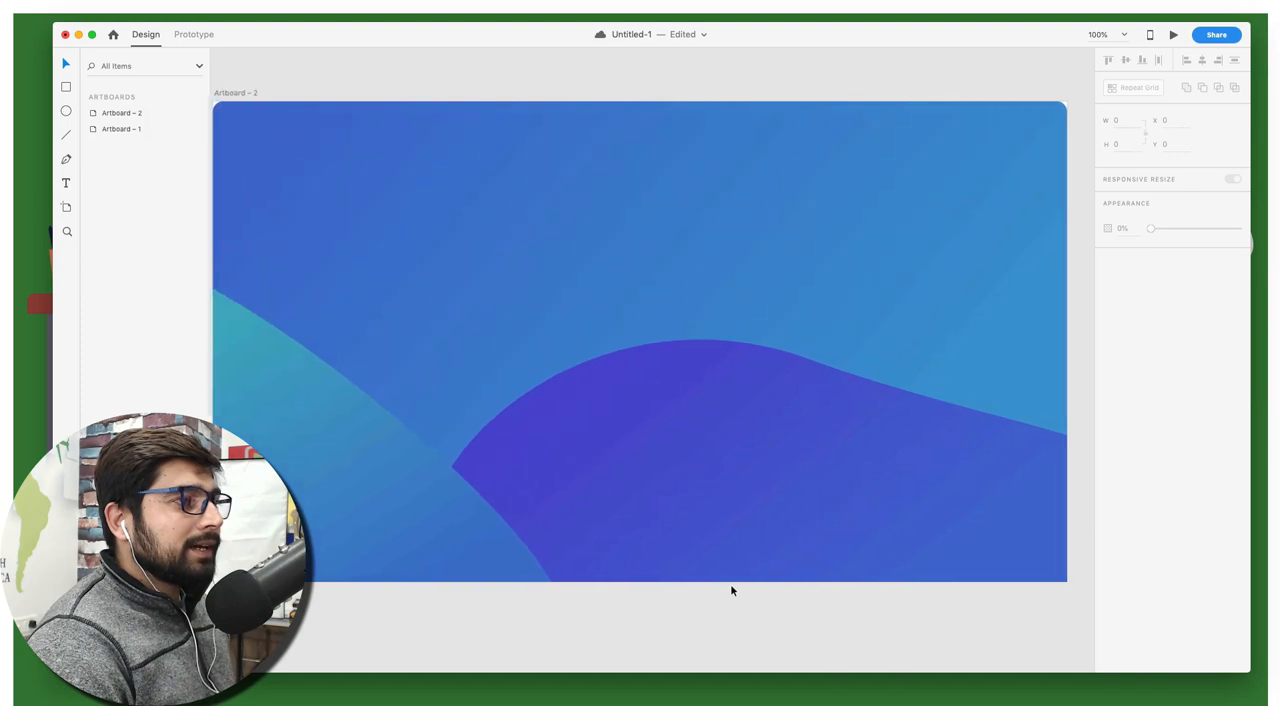
scroll(731, 590, "left", 1)
scroll(731, 590, "right", 5)
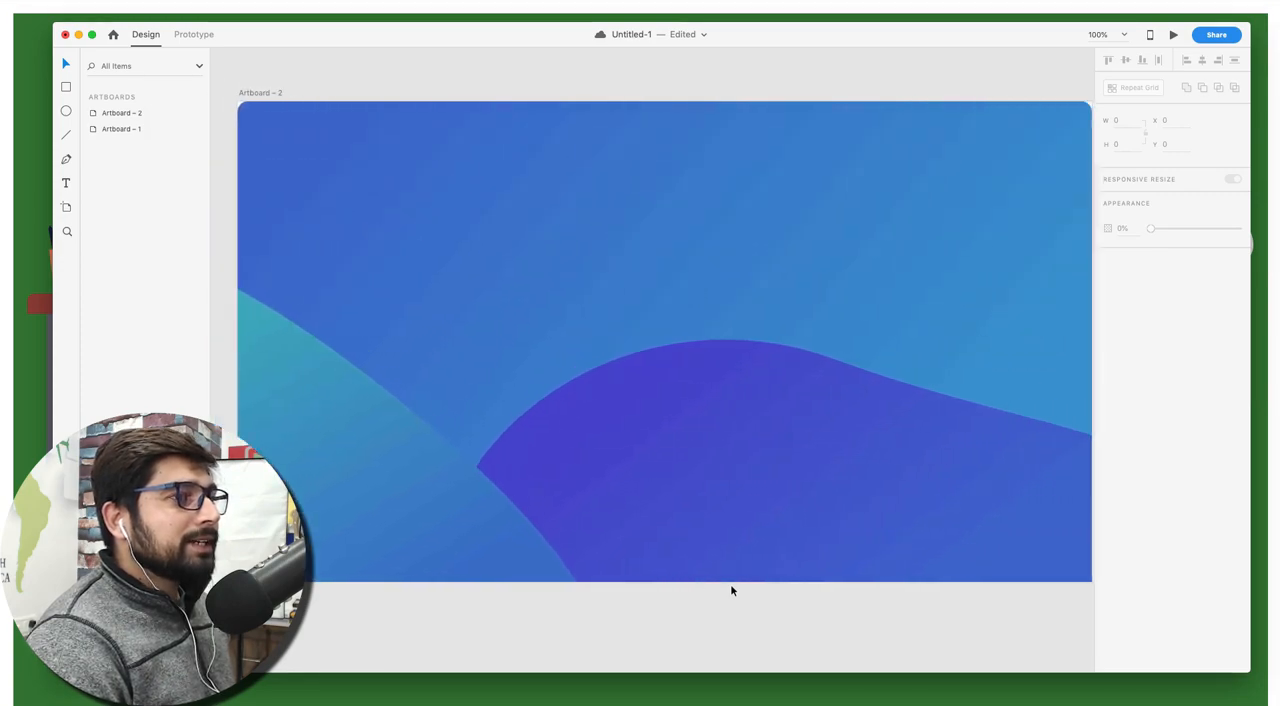
scroll(731, 590, "left", 4)
scroll(731, 590, "right", 3)
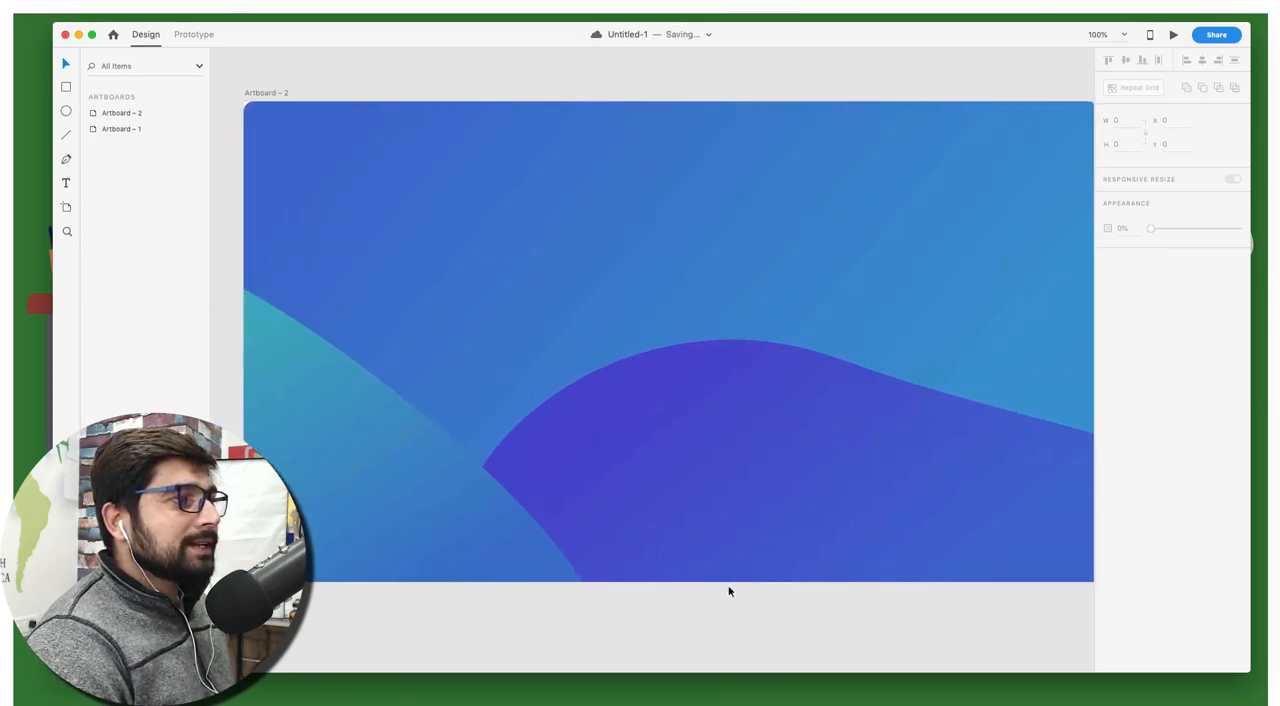
scroll(729, 591, "left", 2)
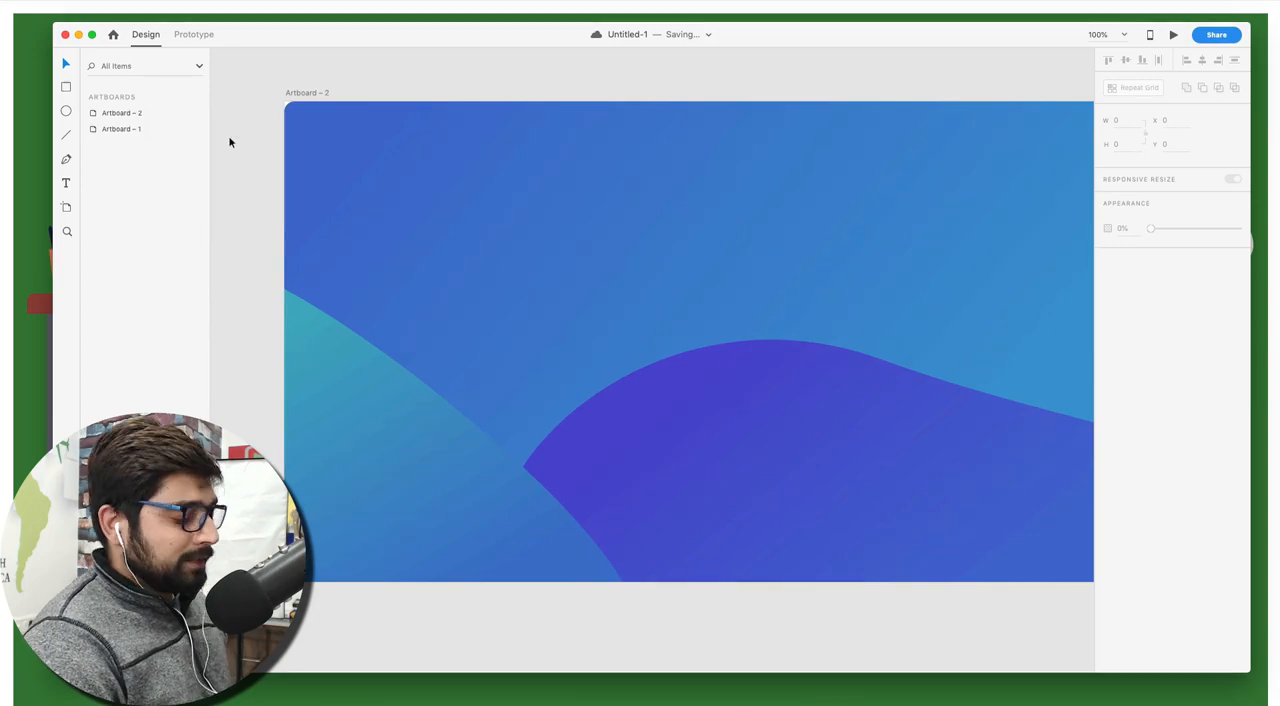
Draw an ellipse about 262 by 403 over the artboard's upper-left corner and move it to about X -57, Y -91
key("e")
left_click_drag(285, 58, 464, 332)
key("v")
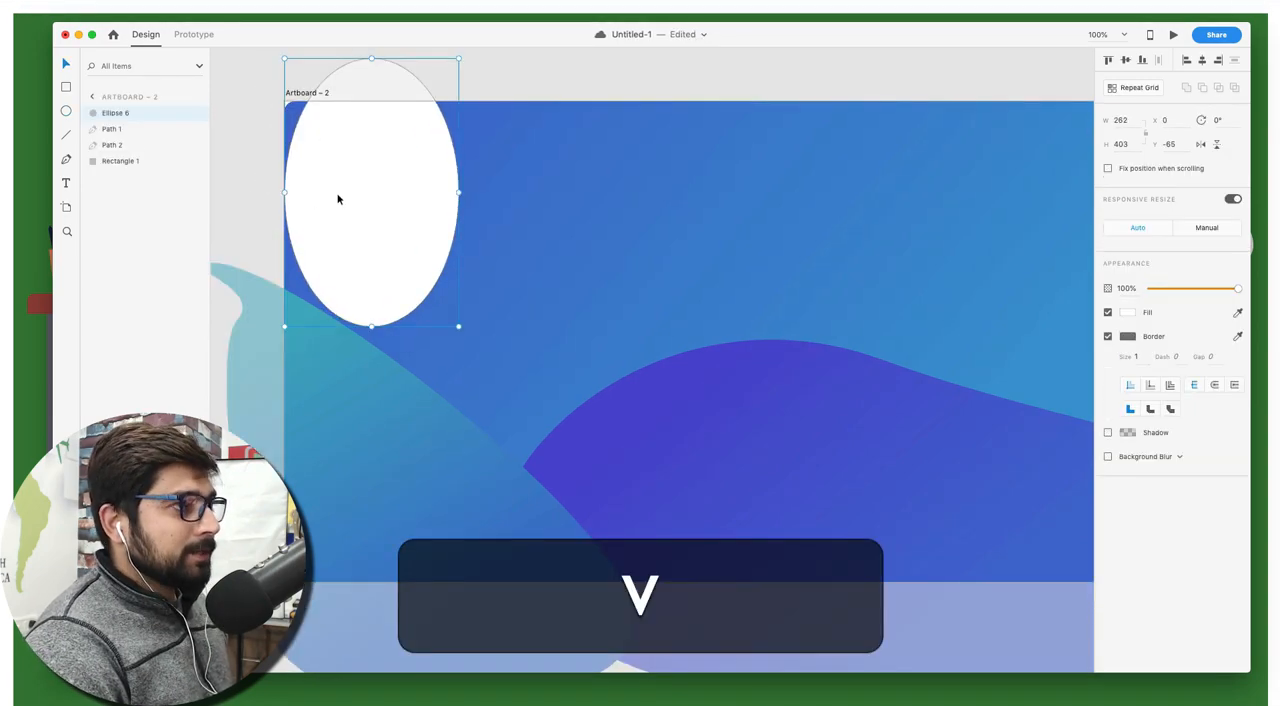
left_click_drag(337, 197, 306, 183)
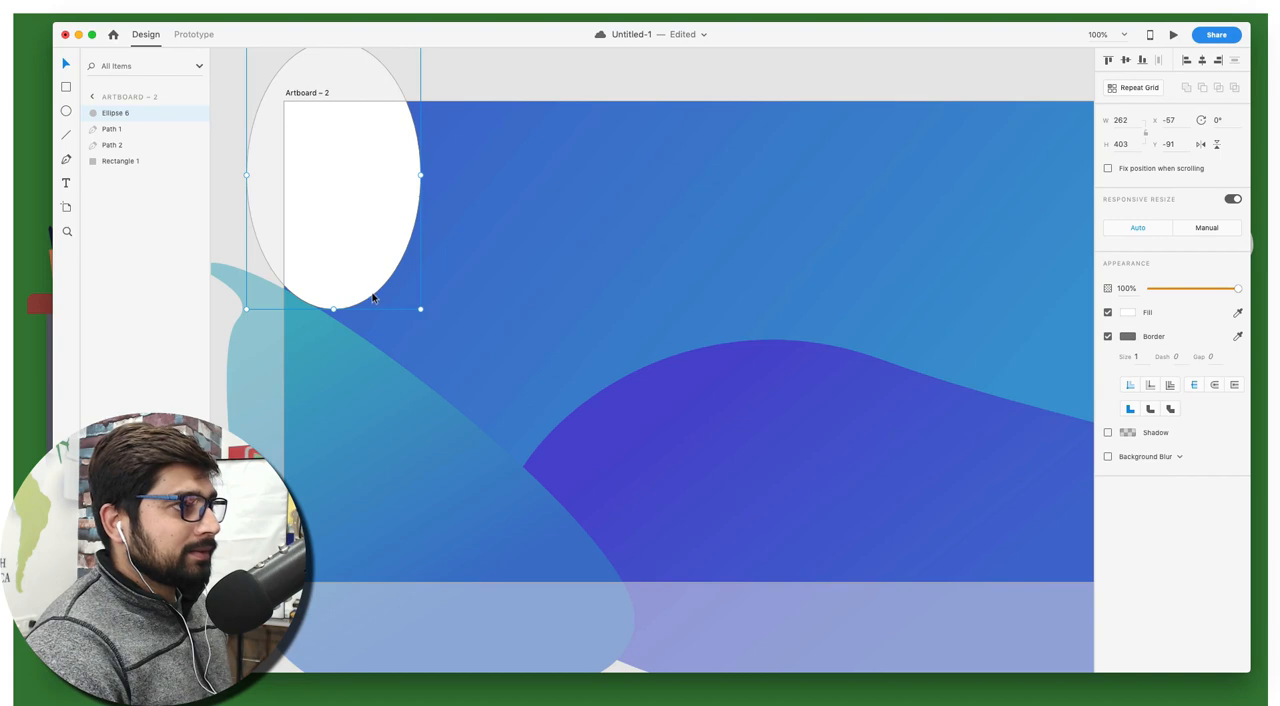
Reshape the ellipse: bottom anchor to about X 55, Y 336, left anchor's lower handle tilted inward, right anchor to about X 251, Y -2
double_click(332, 308)
mouse_move(332, 308)
left_mouse_down()
mouse_move(308, 321)
mouse_move(323, 327)
left_mouse_up()
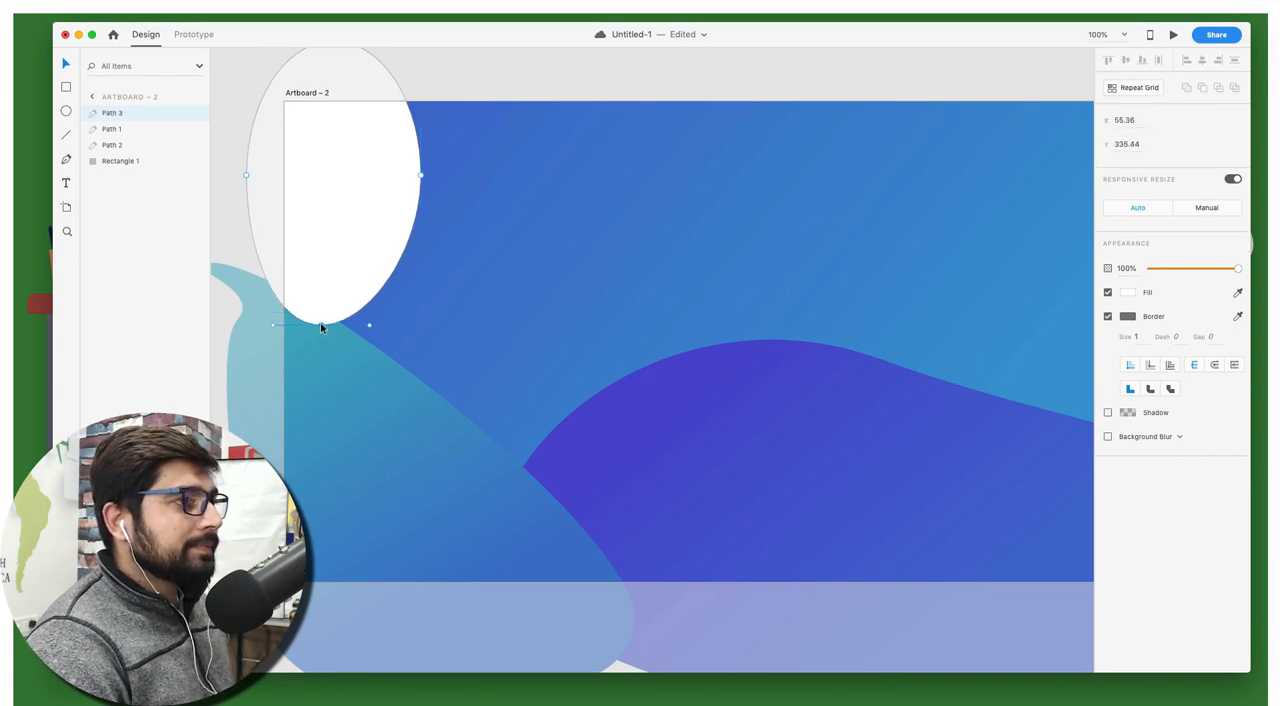
left_click(246, 176)
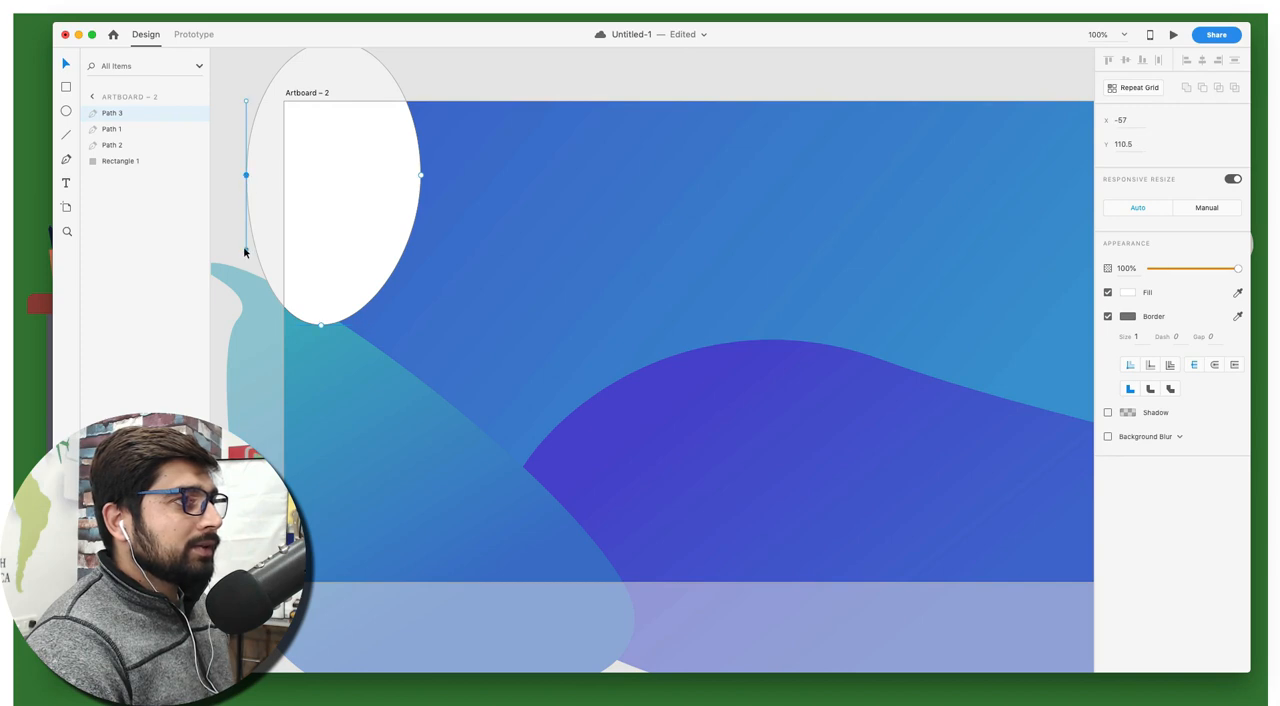
left_click_drag(244, 252, 305, 251)
left_click_drag(422, 177, 454, 103)
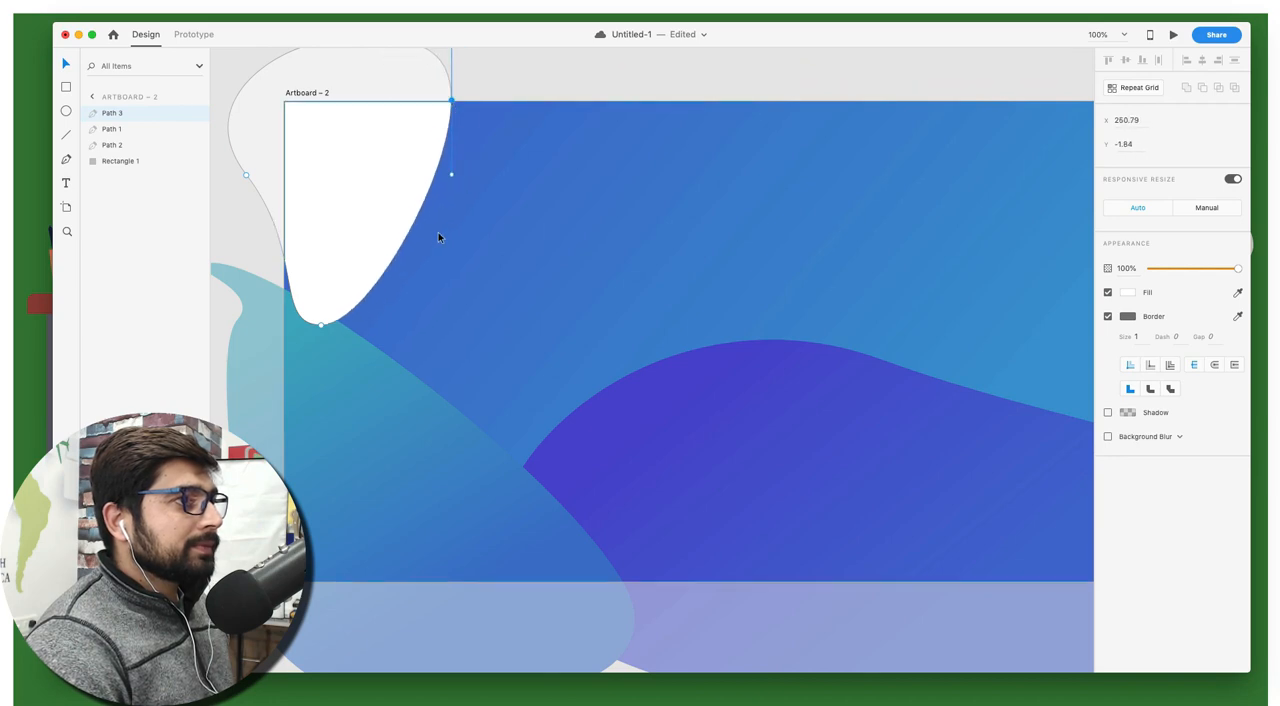
Add an anchor on the white shape's right edge, pull it out to about X 244, Y 179, and smooth the curve there
left_click(401, 211)
left_click_drag(421, 224, 447, 223)
double_click(447, 223)
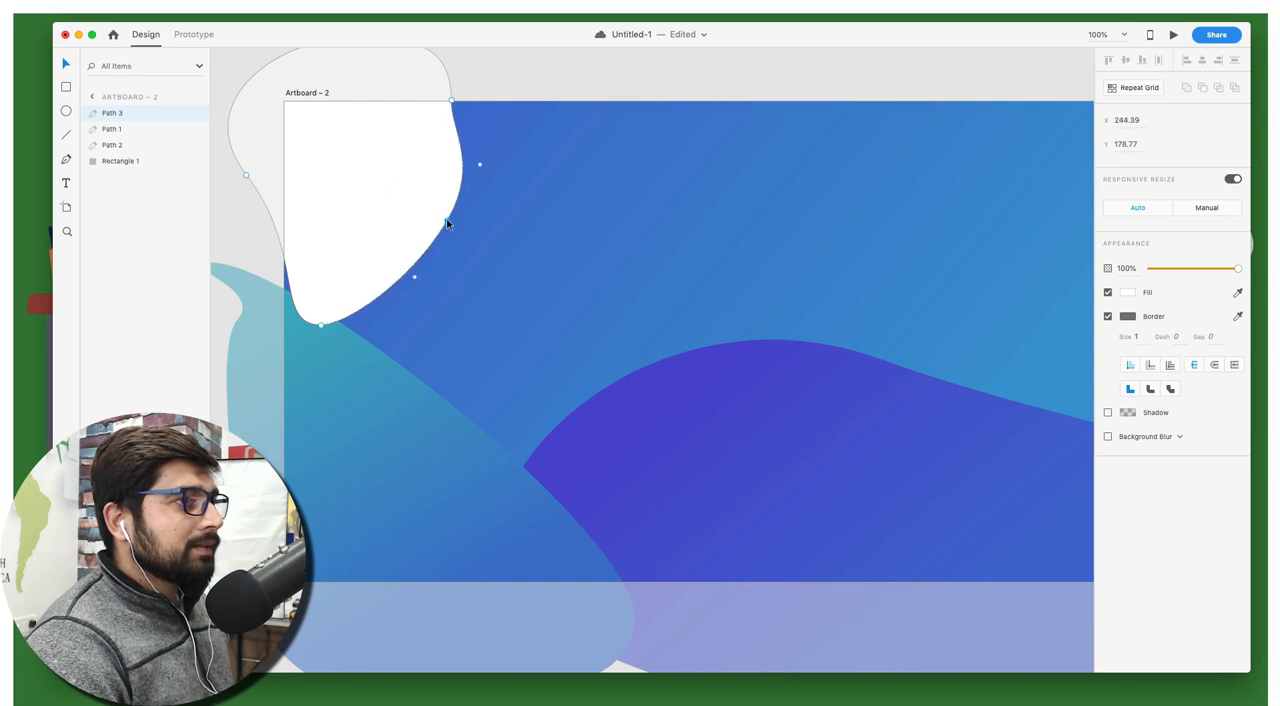
left_click_drag(478, 167, 463, 160)
left_click(543, 89)
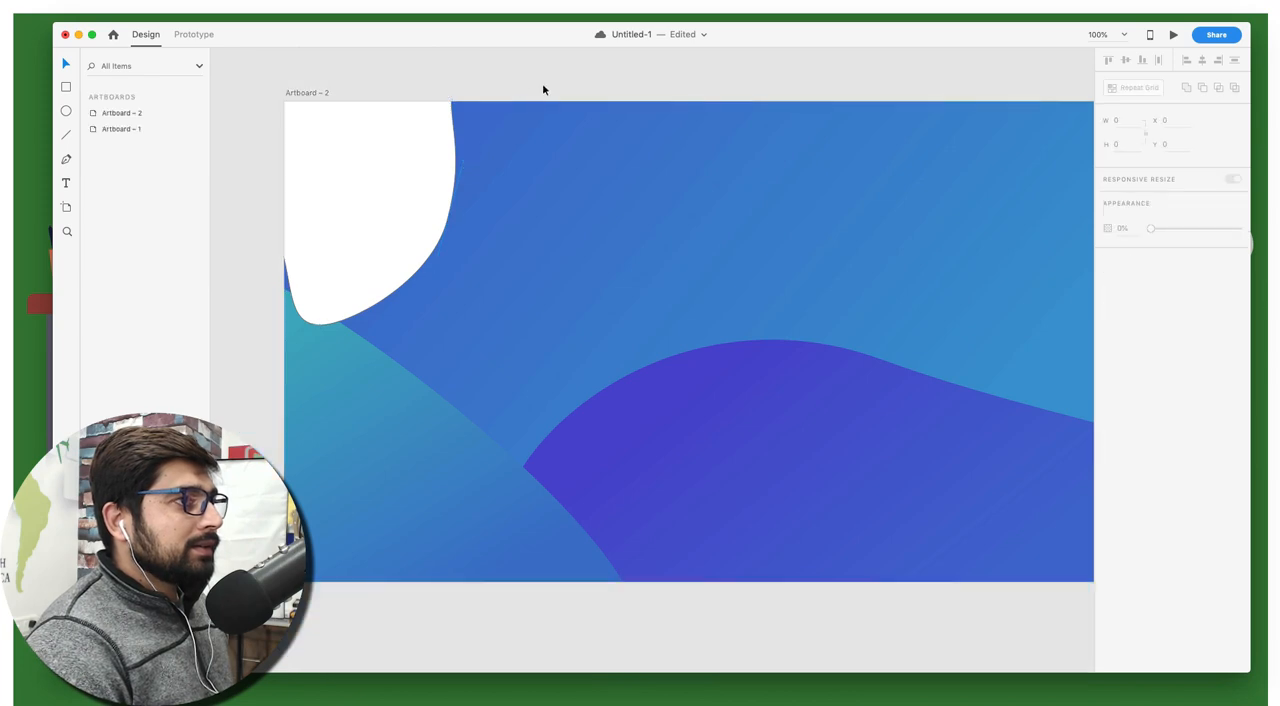
Stretch the white corner shape downward to a height of about 459 and remove its border
left_click(418, 178)
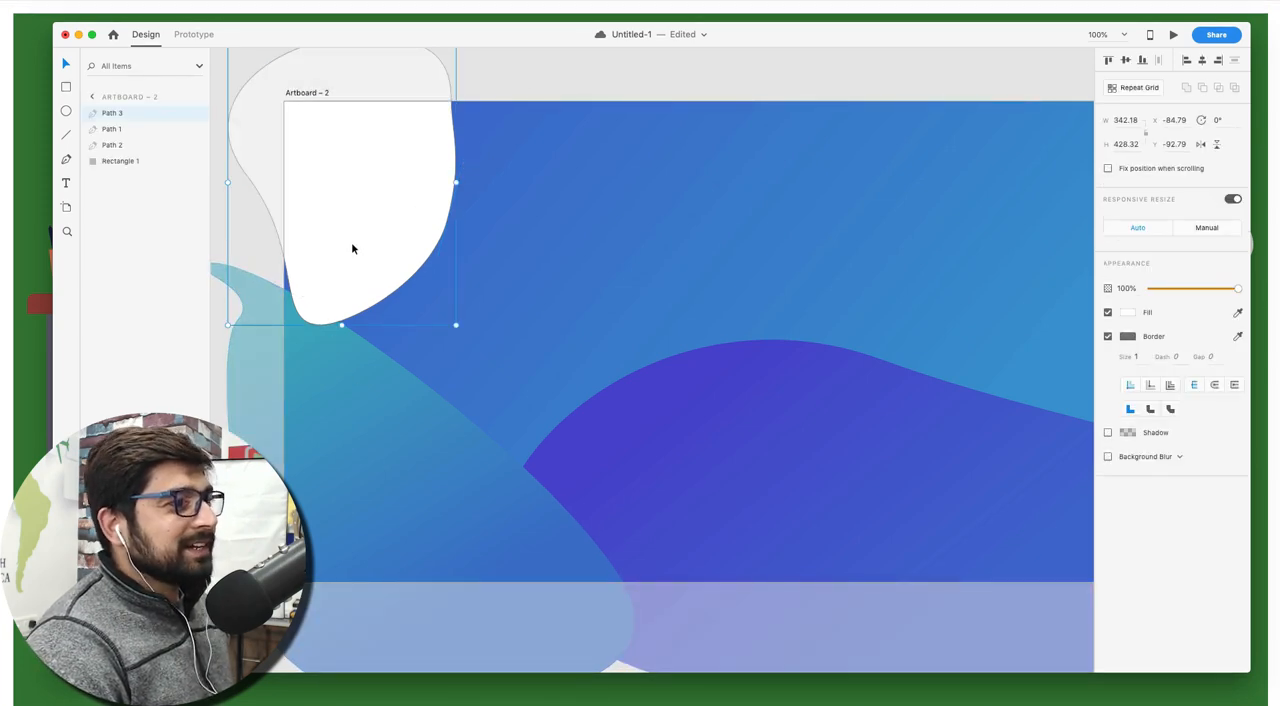
left_click_drag(341, 325, 341, 346)
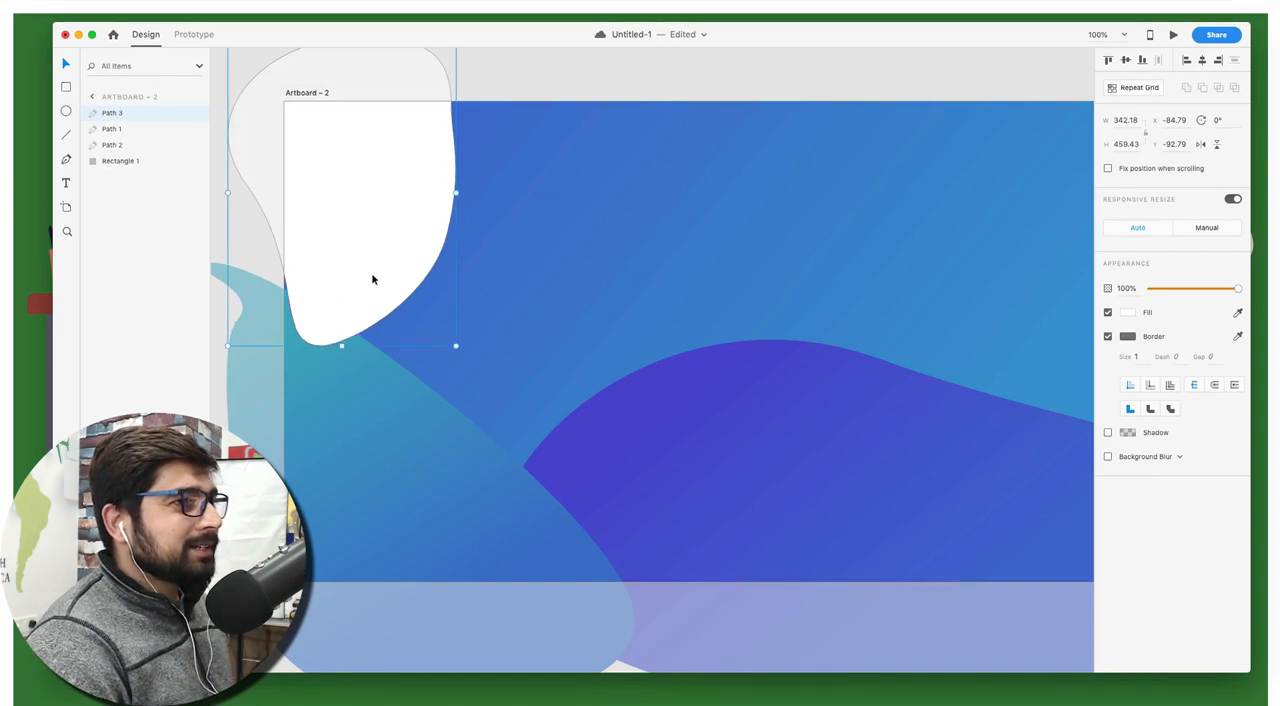
left_click(1108, 337)
Give the white corner shape a linear gradient fill and sample purple #7A3AC1 for its end stop
left_click(1128, 312)
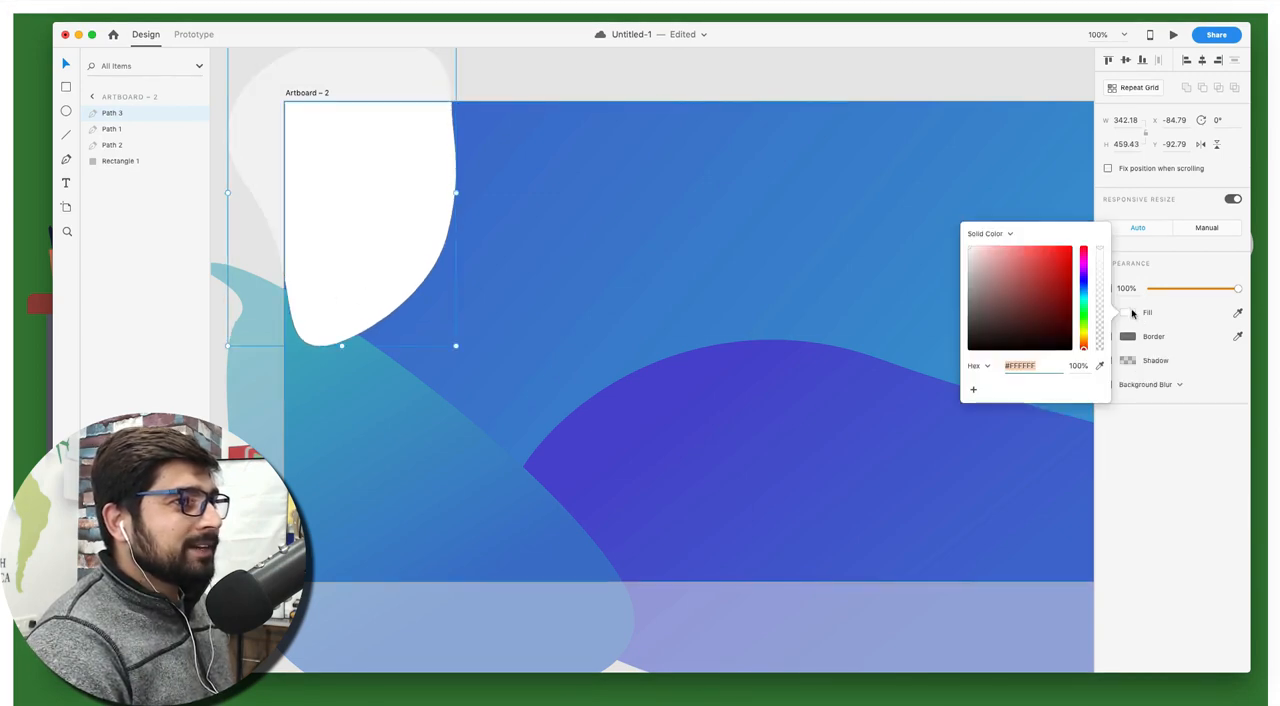
left_click(998, 234)
left_click(995, 246)
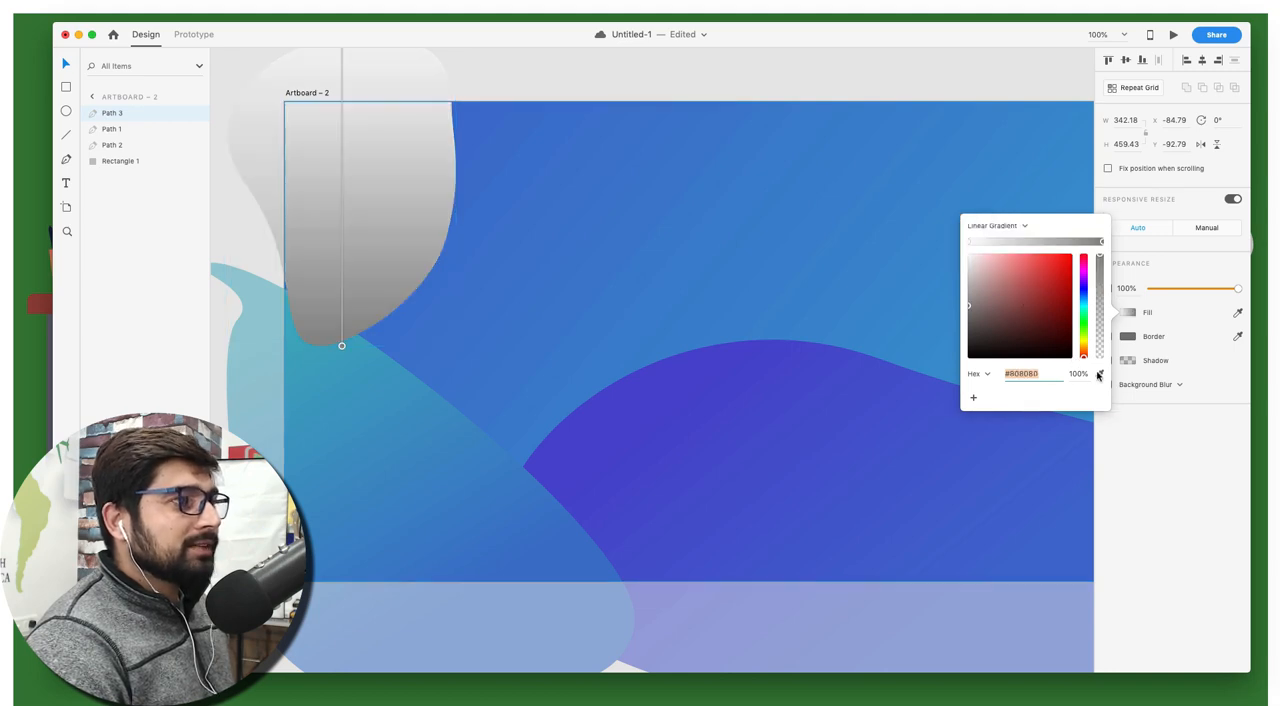
left_click(1101, 374)
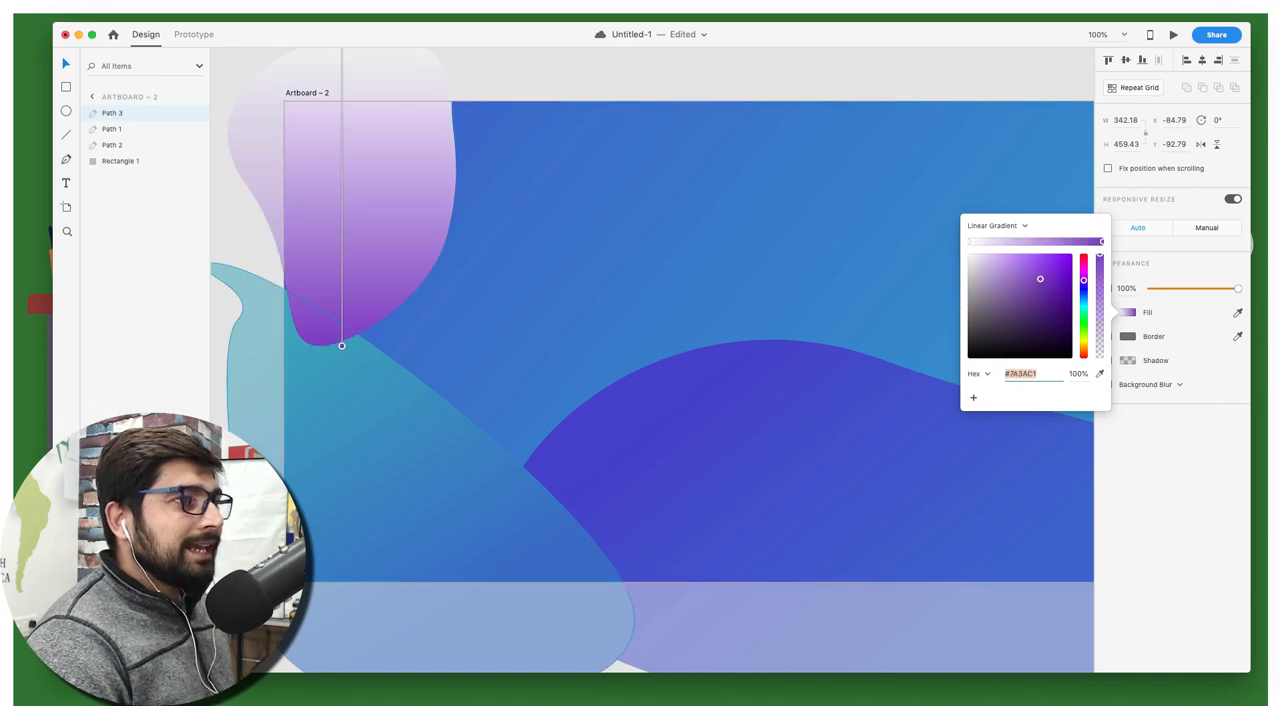
Sample magenta #B93DAD for the start stop of the upper-left shape's gradient and clear the selection
left_click(968, 243)
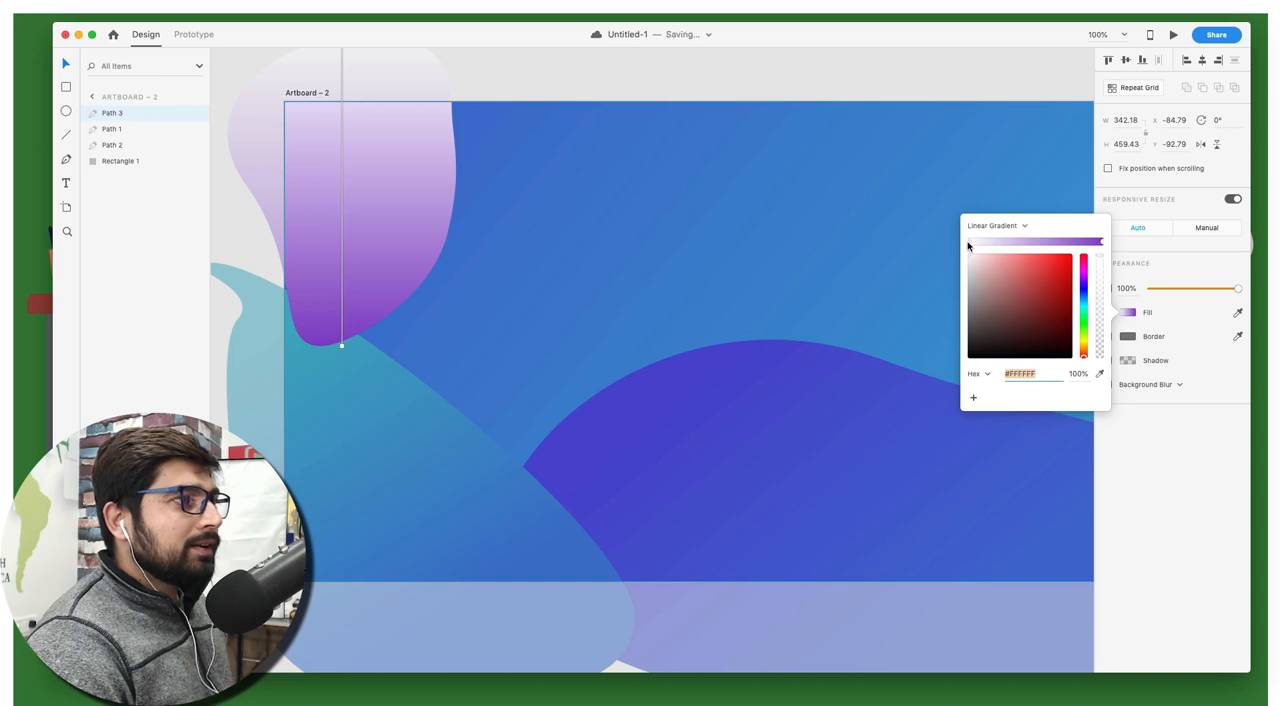
left_click(1099, 374)
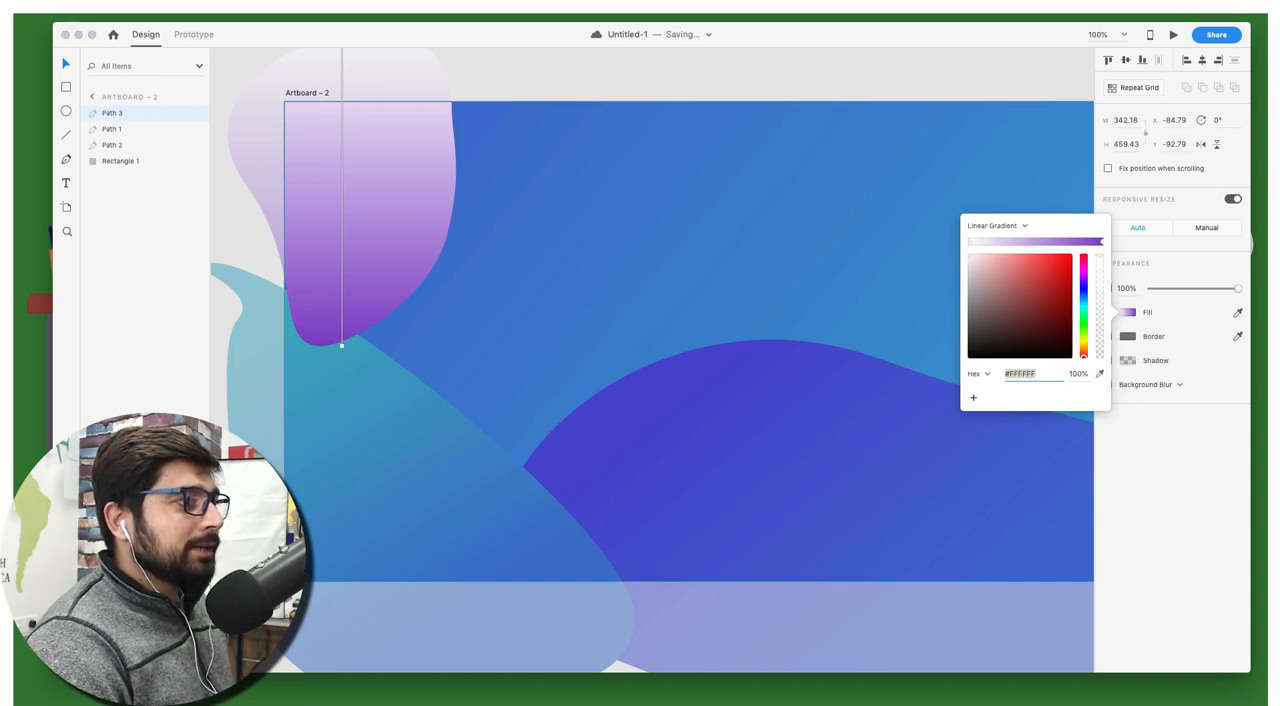
left_click(1275, 340)
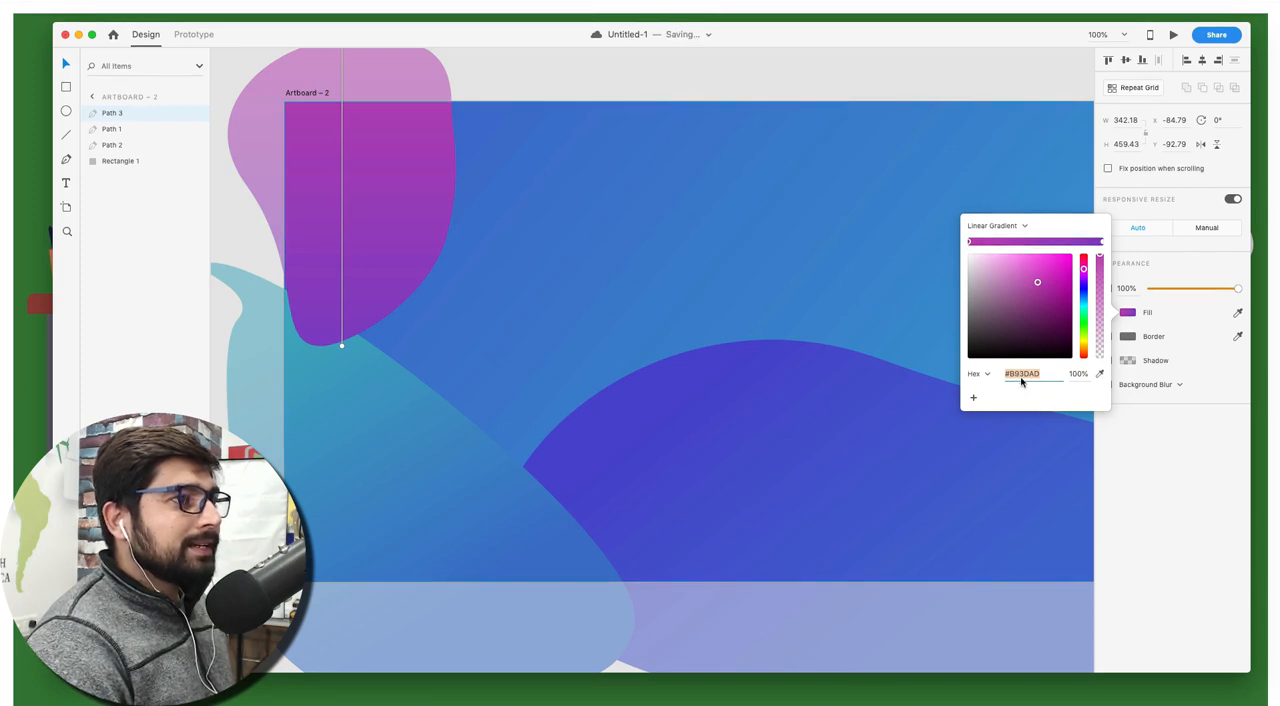
left_click(527, 87)
scroll(527, 87, "up", 3)
scroll(527, 87, "right", 3)
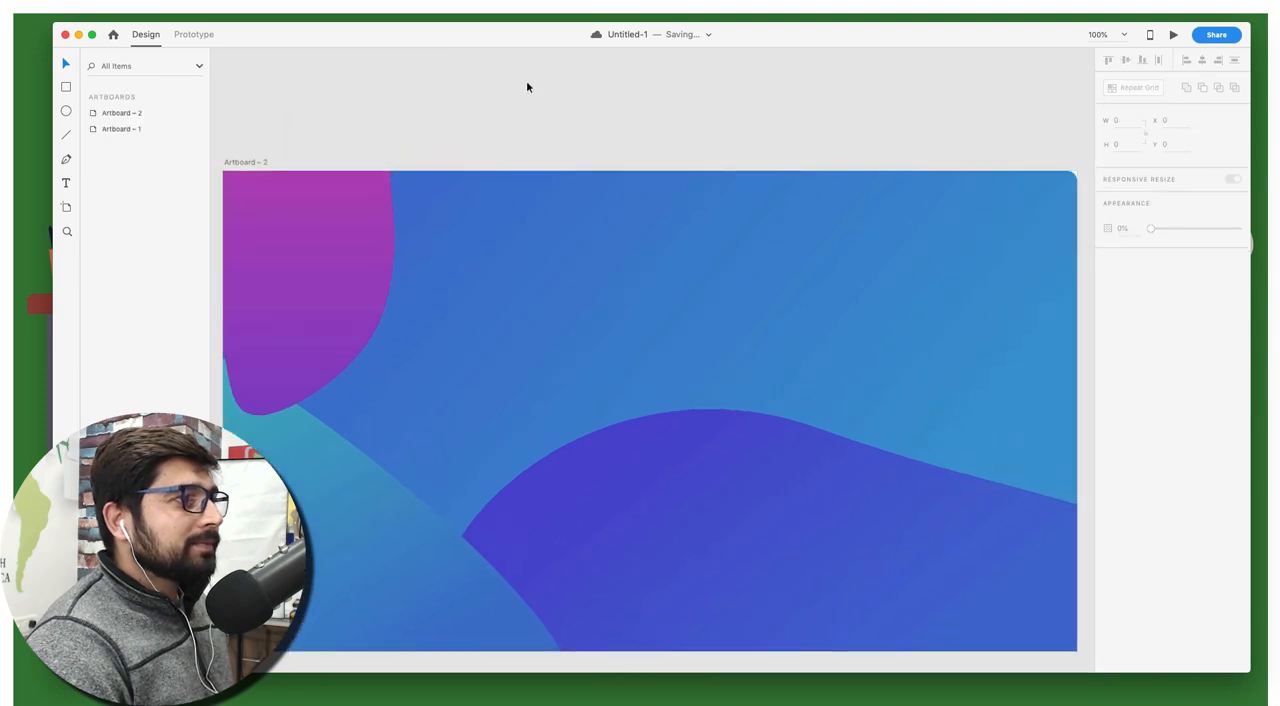
Move the magenta shape's bottom anchor to about X 93, Y 364 and left anchor to about X -16, Y 49, with that left anchor's handles vertical
left_click(328, 266)
scroll(328, 266, "left", 4)
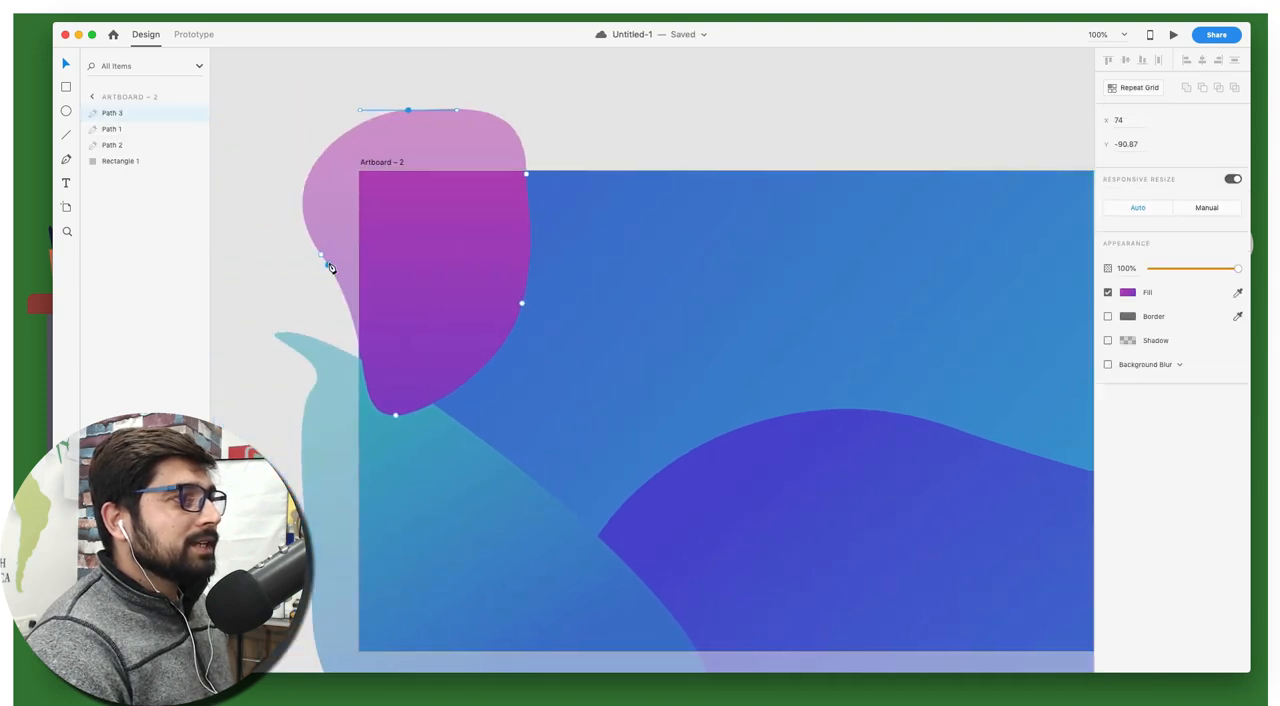
mouse_move(395, 414)
left_mouse_down()
mouse_move(433, 410)
mouse_move(420, 410)
left_mouse_up()
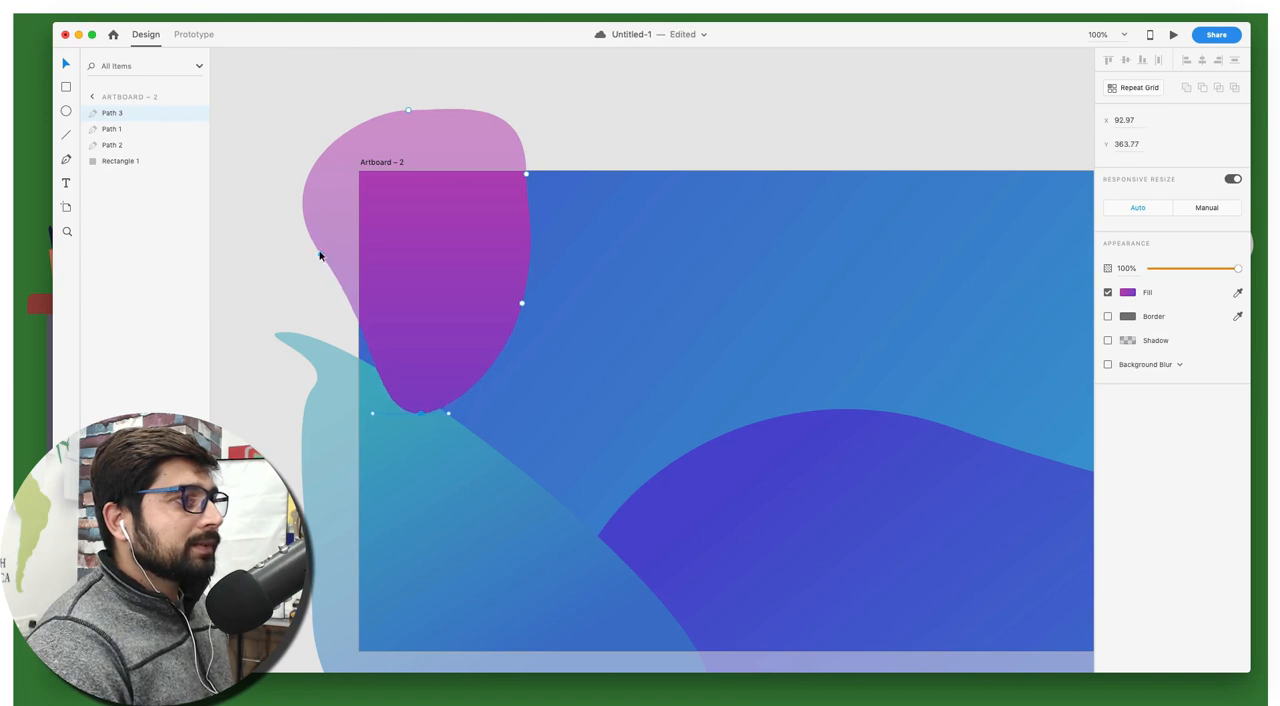
left_click_drag(321, 254, 348, 204)
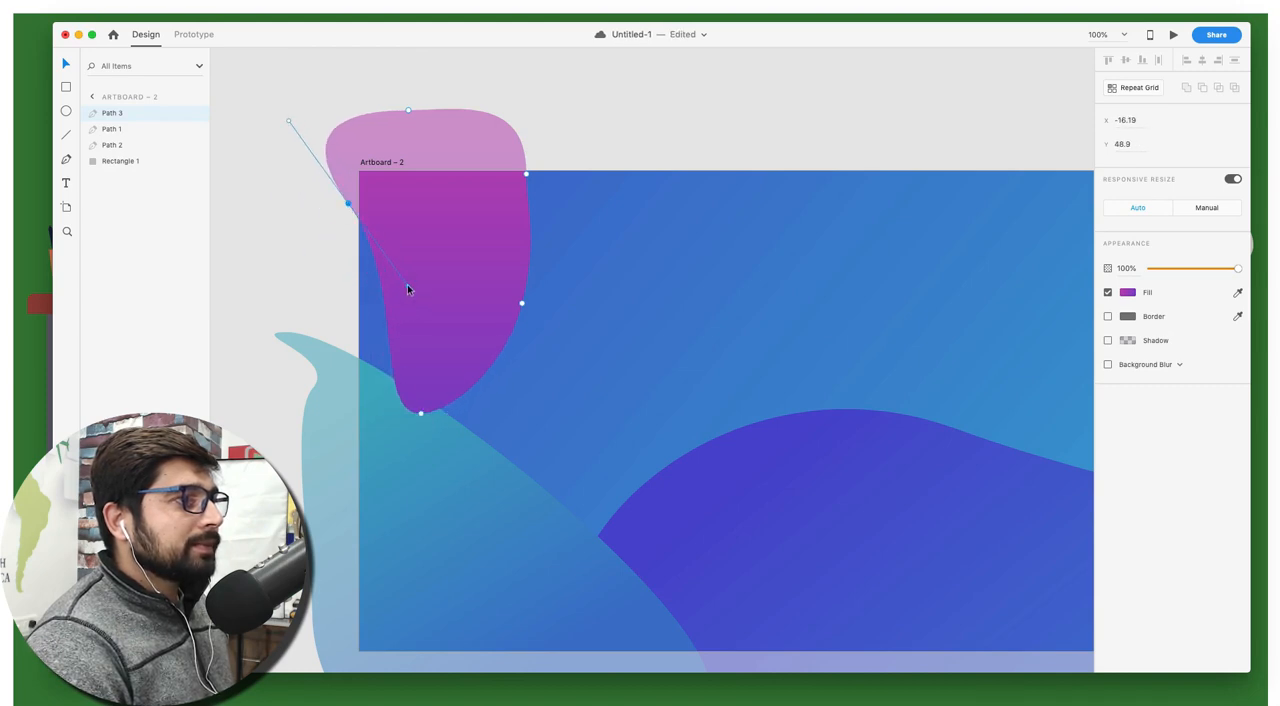
left_click_drag(407, 289, 347, 292)
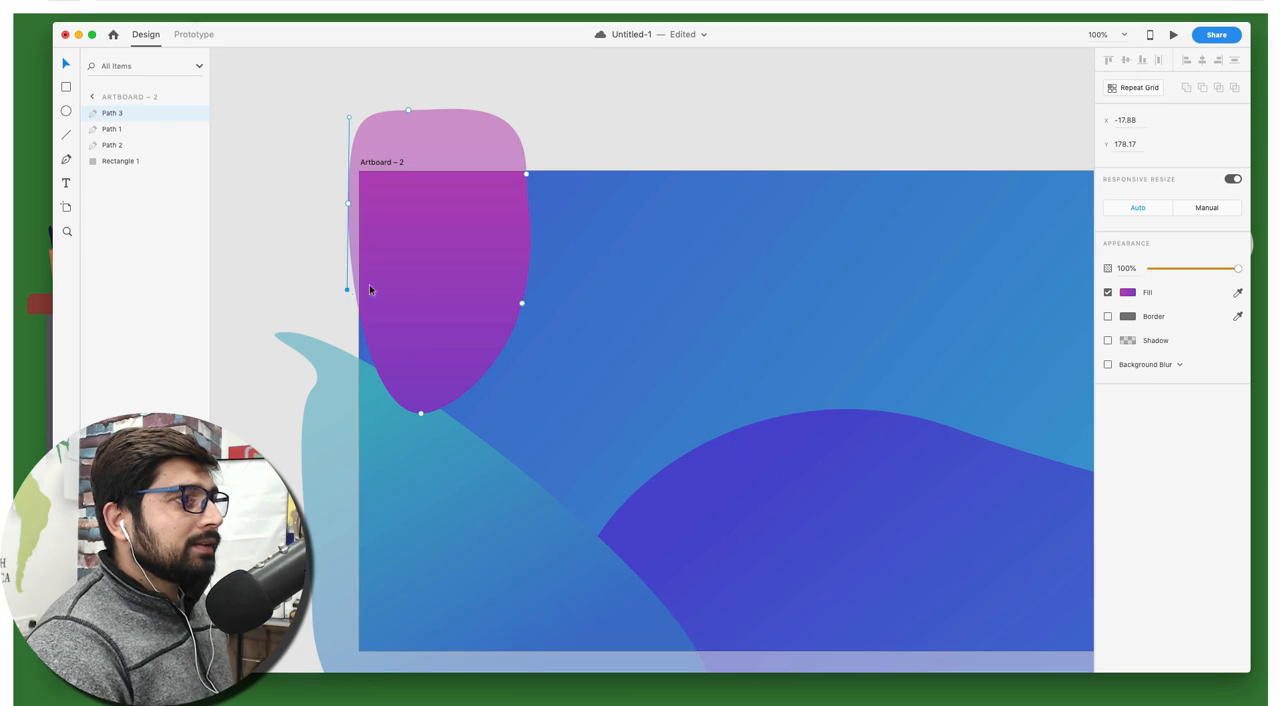
Move the magenta shape's lower-right anchor inward to narrow its lower half, and clear the selection
left_click_drag(521, 301, 471, 287)
left_click(277, 184)
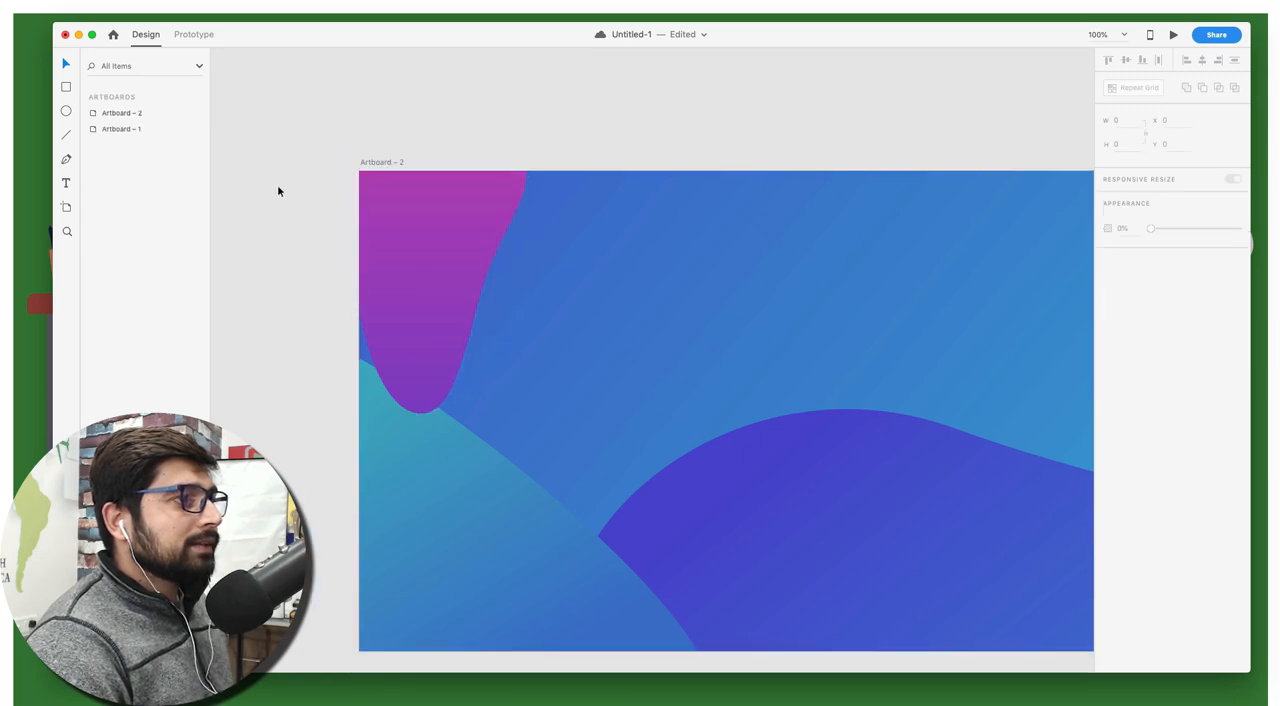
scroll(285, 190, "right", 5)
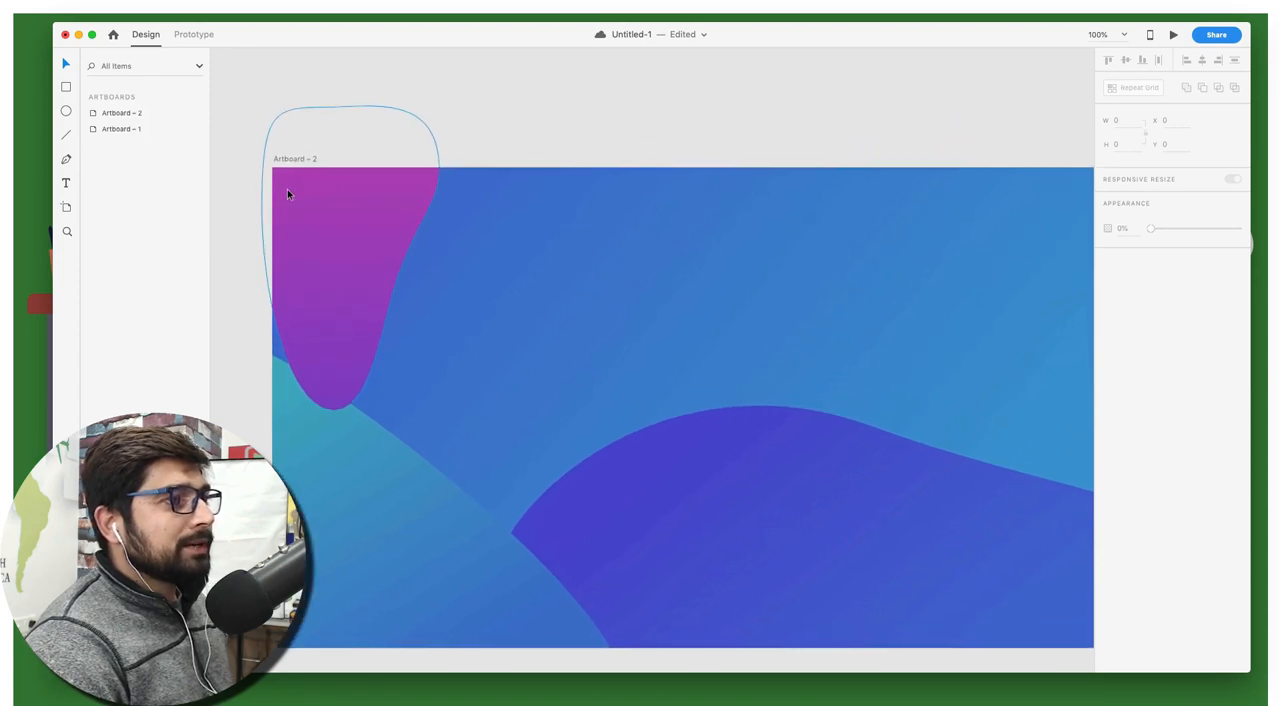
scroll(287, 192, "down", 3)
scroll(287, 192, "right", 2)
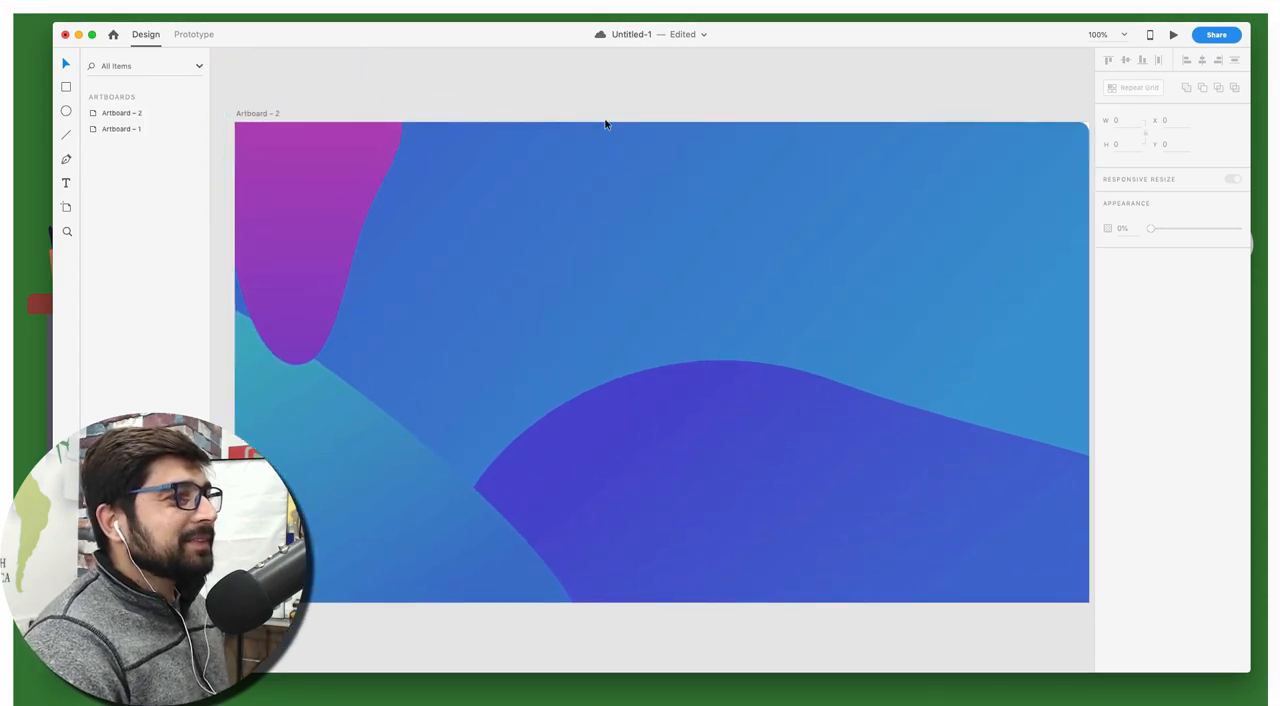
Copy the white star from the Android artboard and paste it onto the blue artboard
scroll(604, 124, "left", 15)
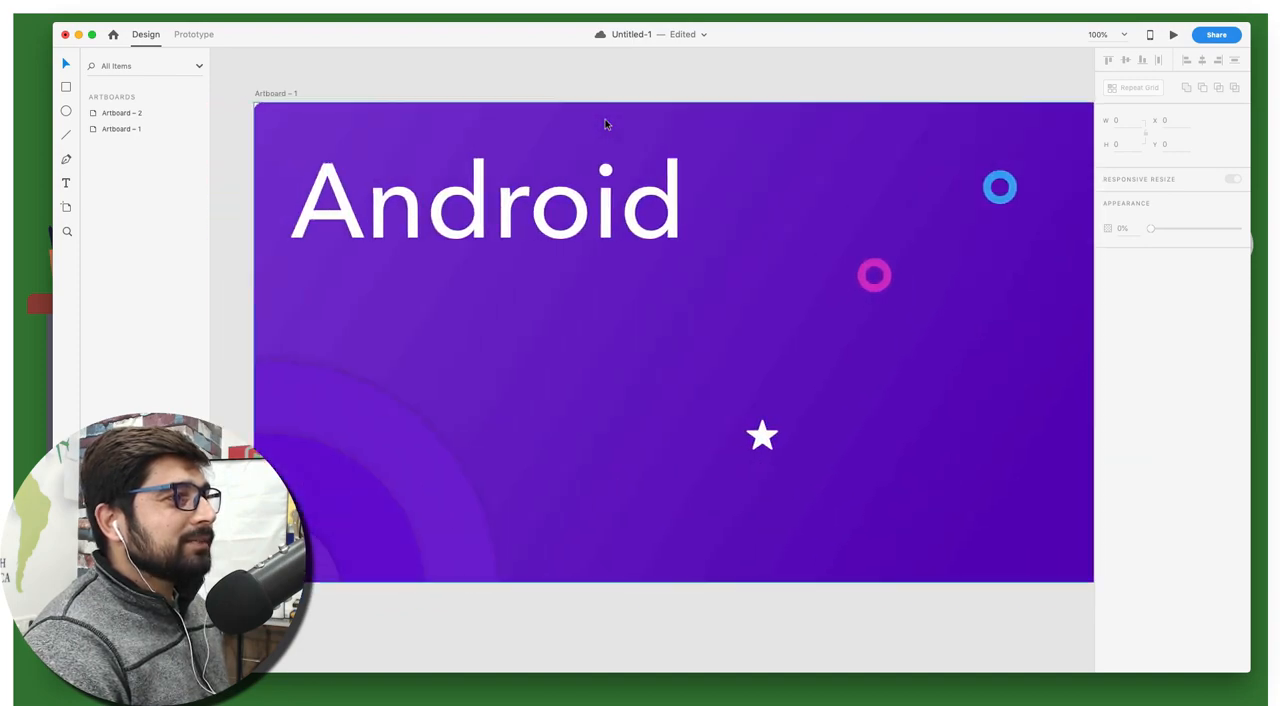
scroll(604, 124, "right", 5)
left_click(569, 436)
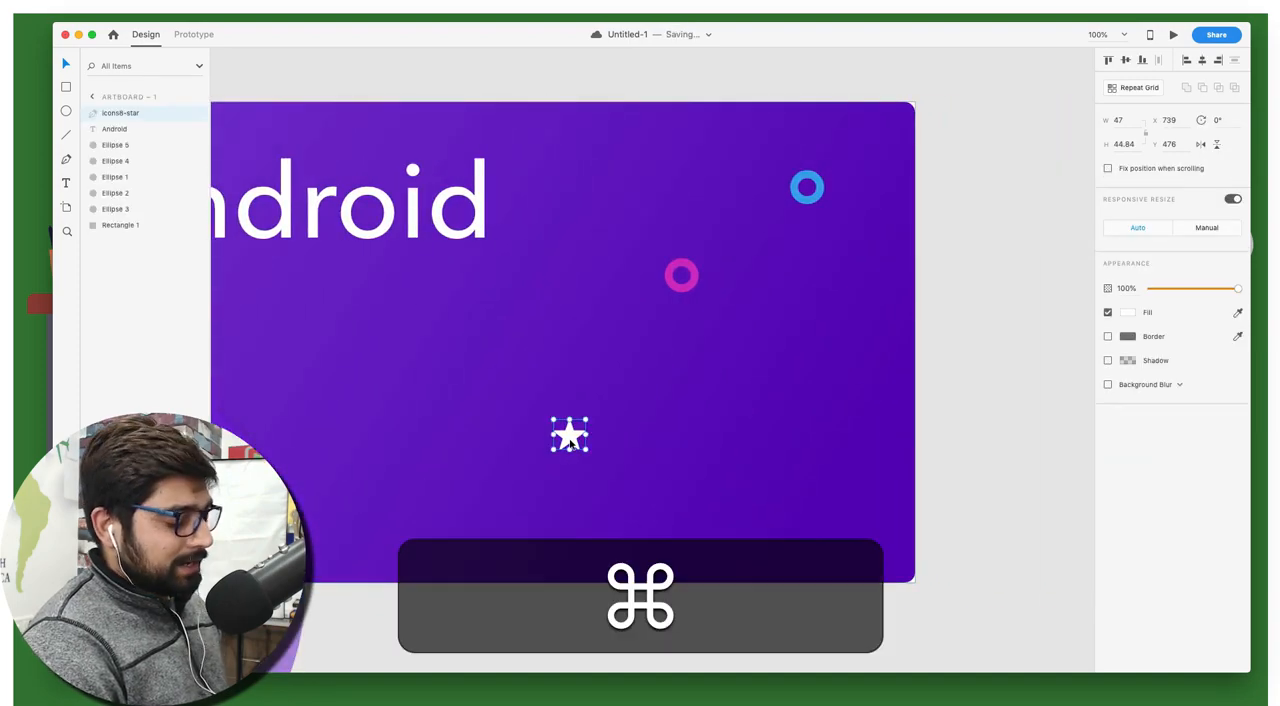
key("ctrl+c")
scroll(727, 435, "right", 8)
scroll(733, 431, "right", 1)
left_click(807, 398)
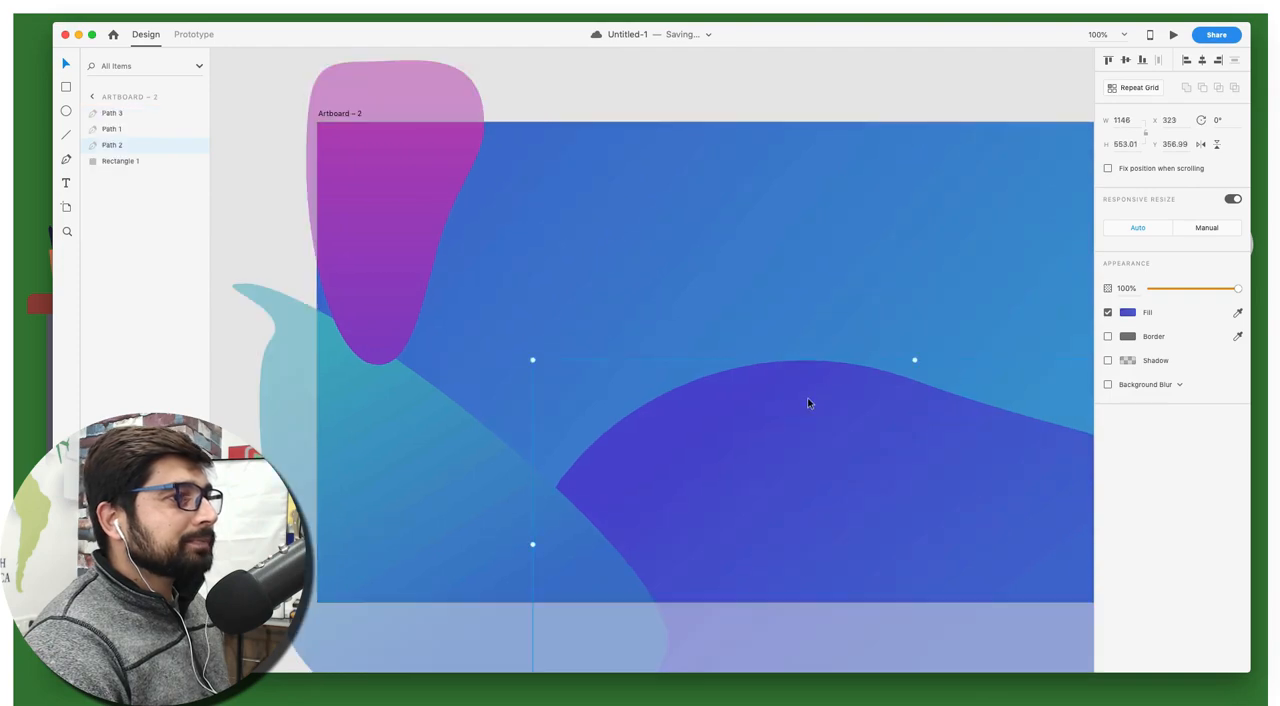
key("super+v")
Move the pasted star toward the blue artboard's right edge, to about X 1128, Y 275
scroll(803, 309, "right", 3)
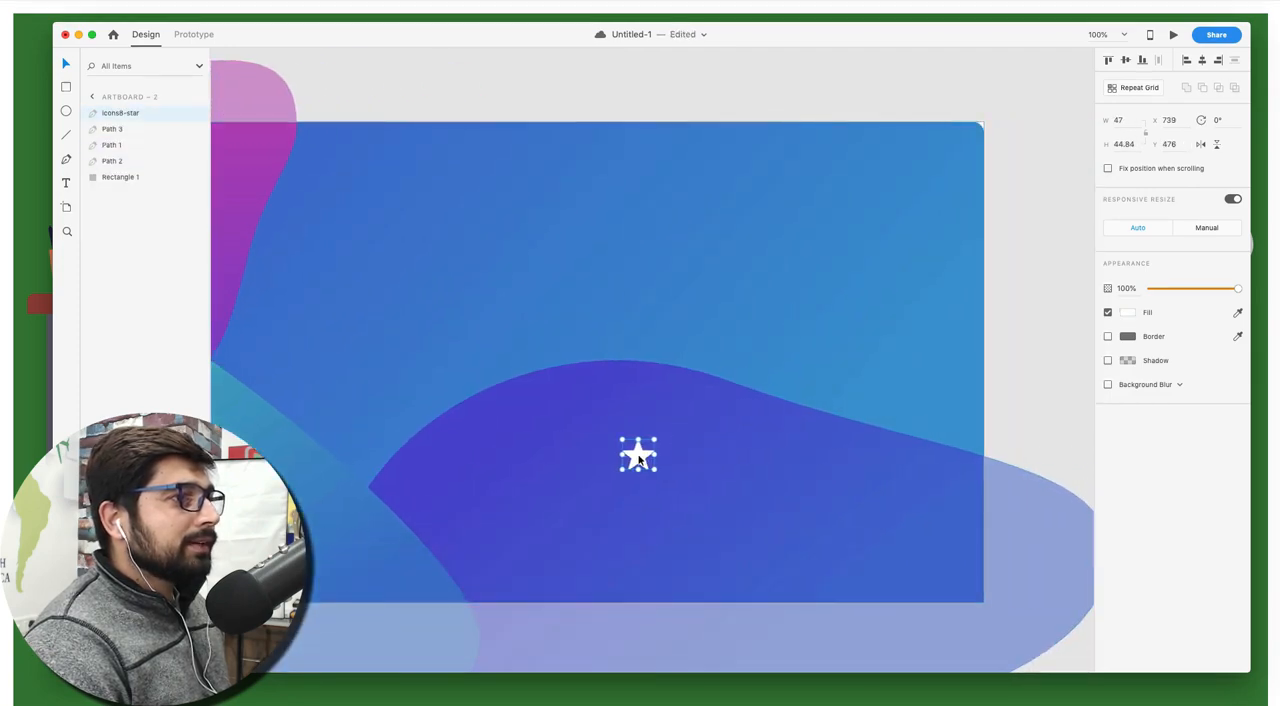
left_click_drag(638, 455, 910, 326)
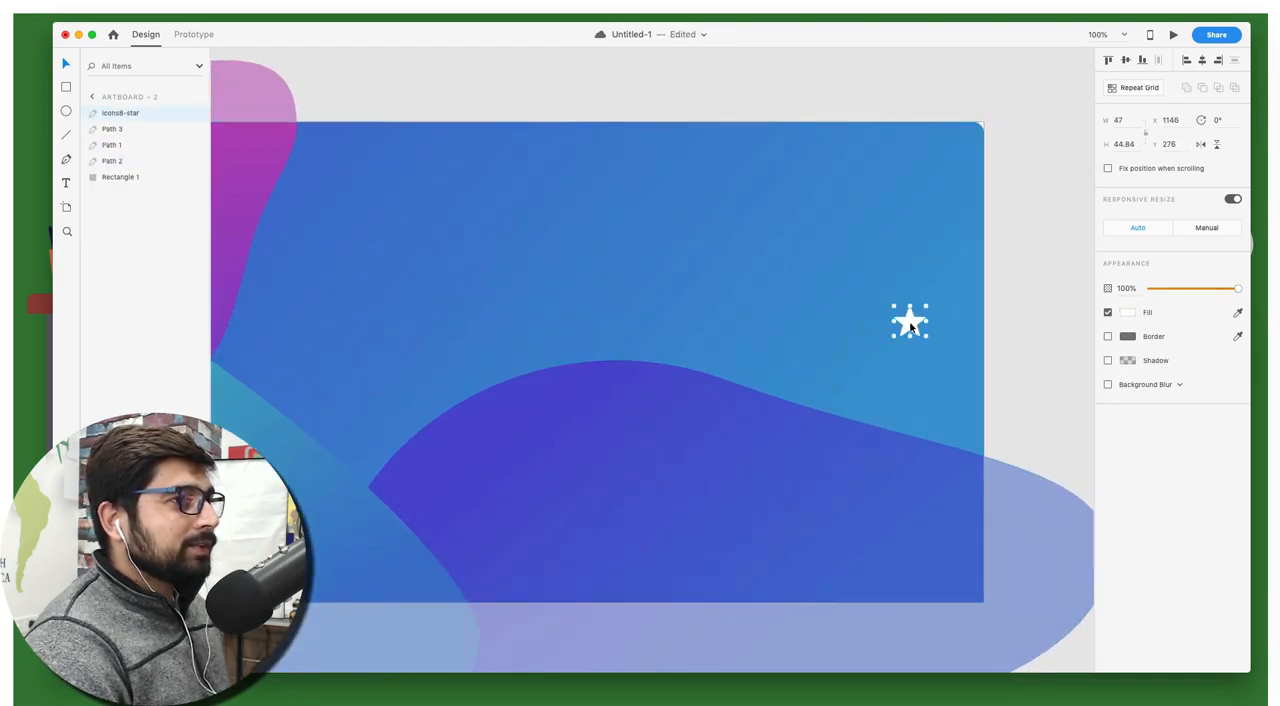
scroll(910, 326, "left", 1)
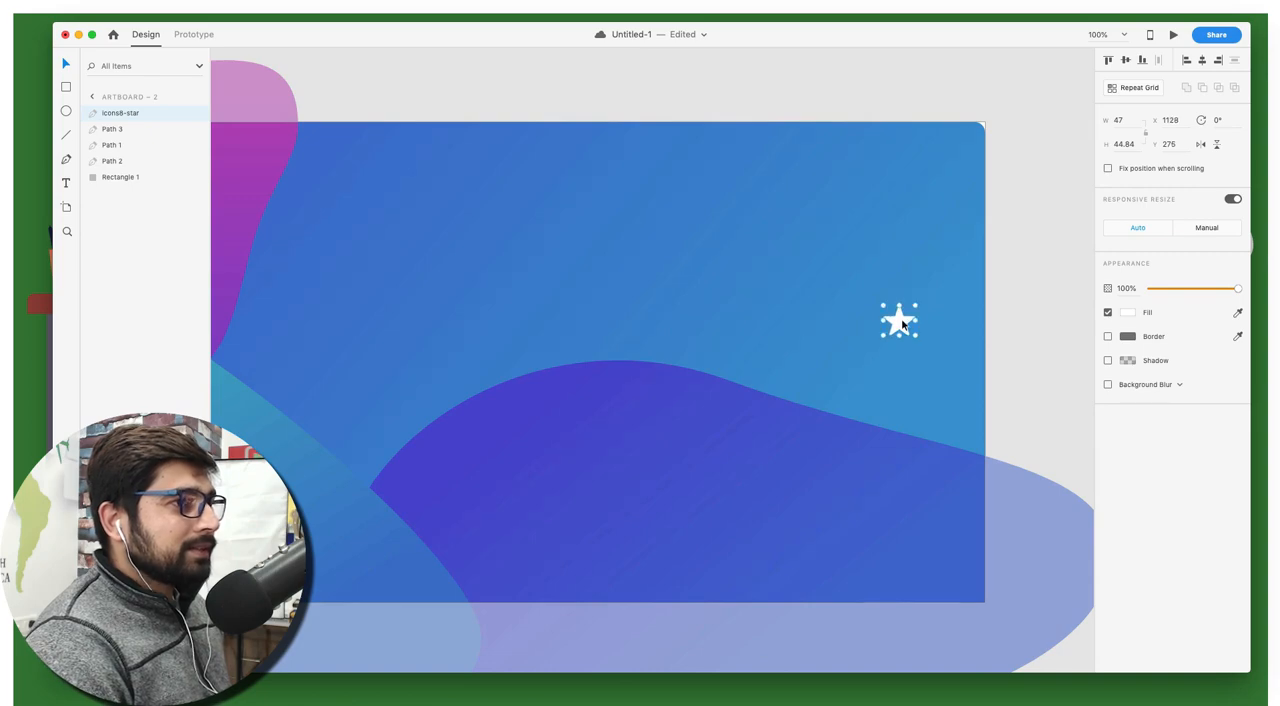
Duplicate the star to about X 930, Y 338 and again onto the teal shape near the artboard's bottom edge, and clear the selection
left_click_drag(901, 323, 887, 324)
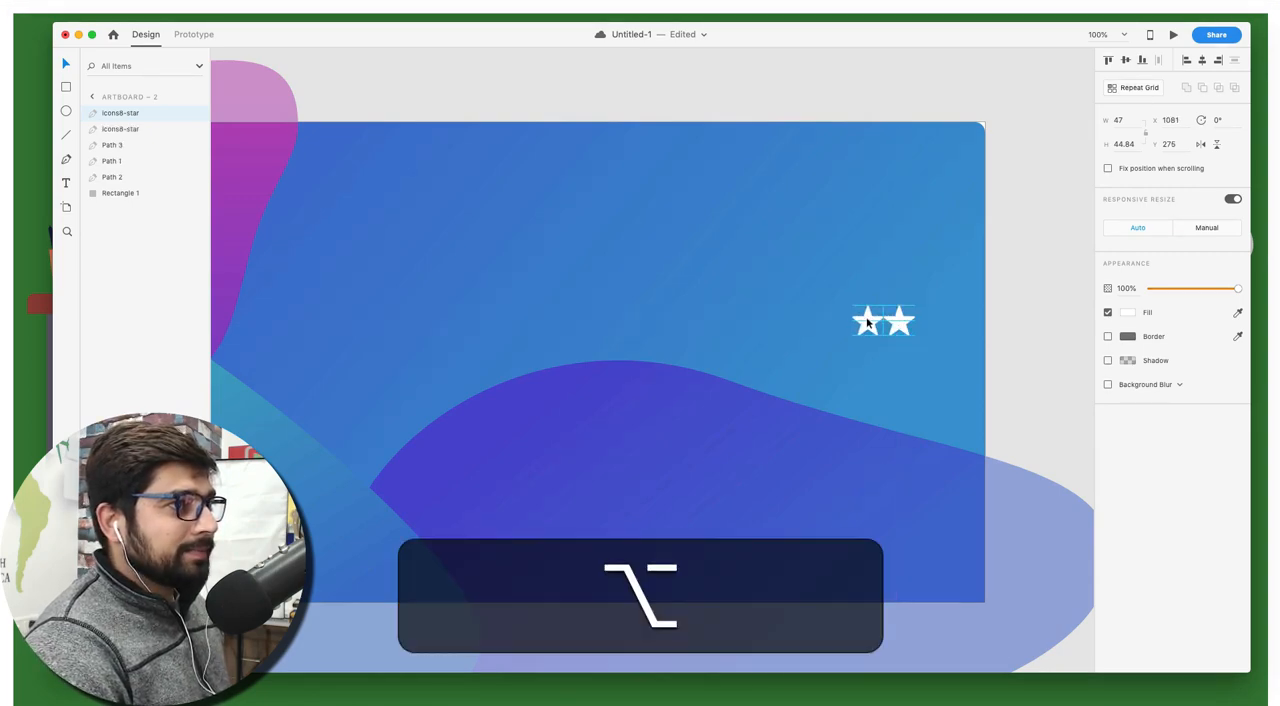
left_click_drag(776, 358, 770, 363)
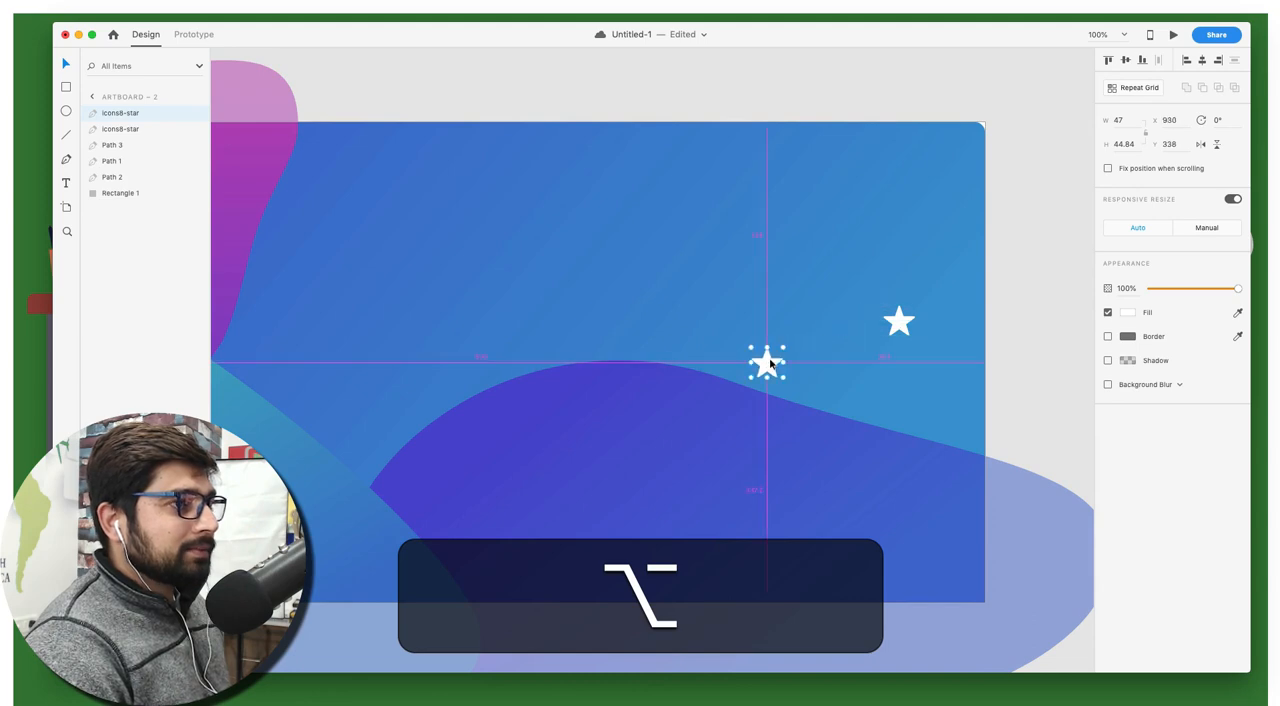
left_click_drag(485, 484, 342, 545)
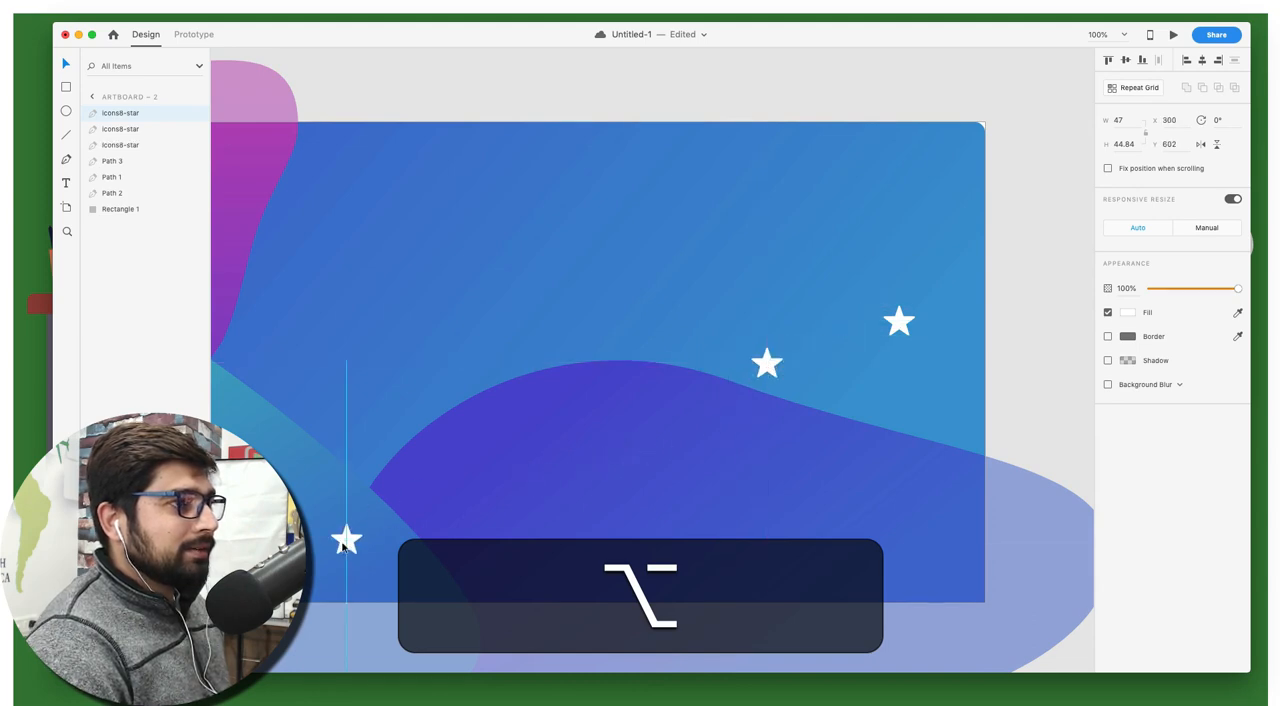
left_click(1060, 320)
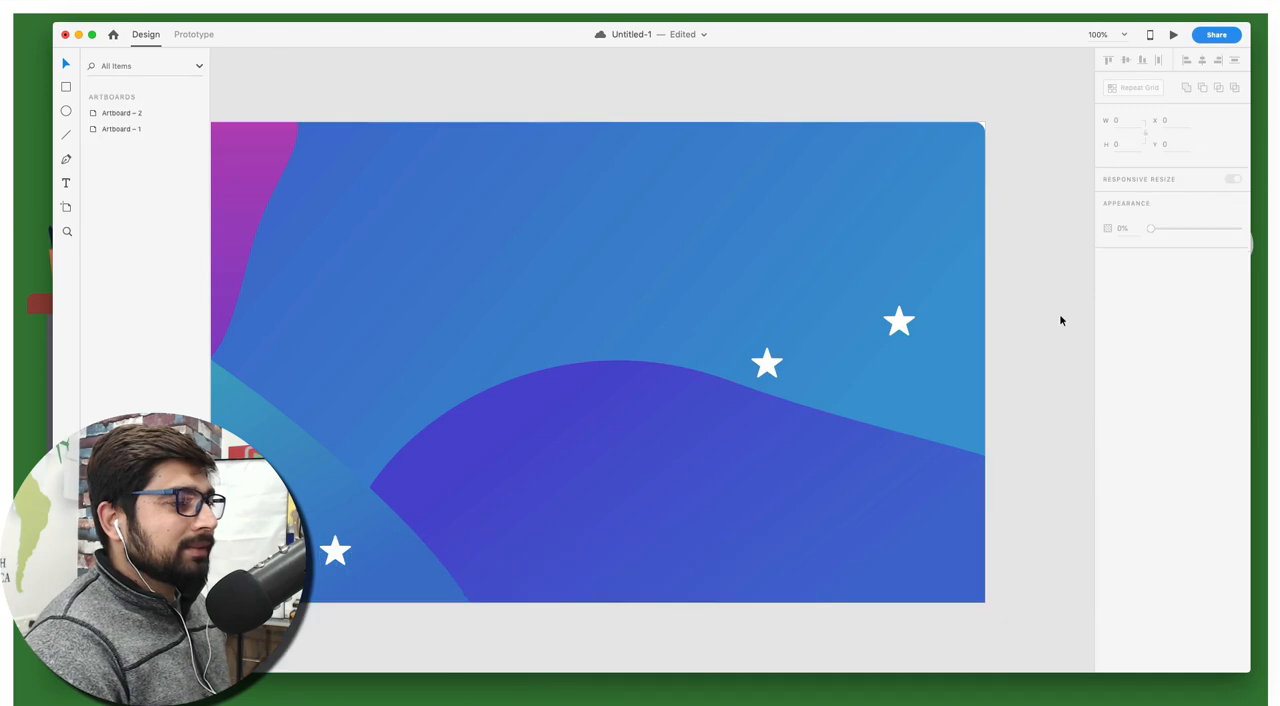
Add the text "iOS" near the top middle of the blue artboard, at about X 570, Y 90
scroll(1060, 320, "left", 5)
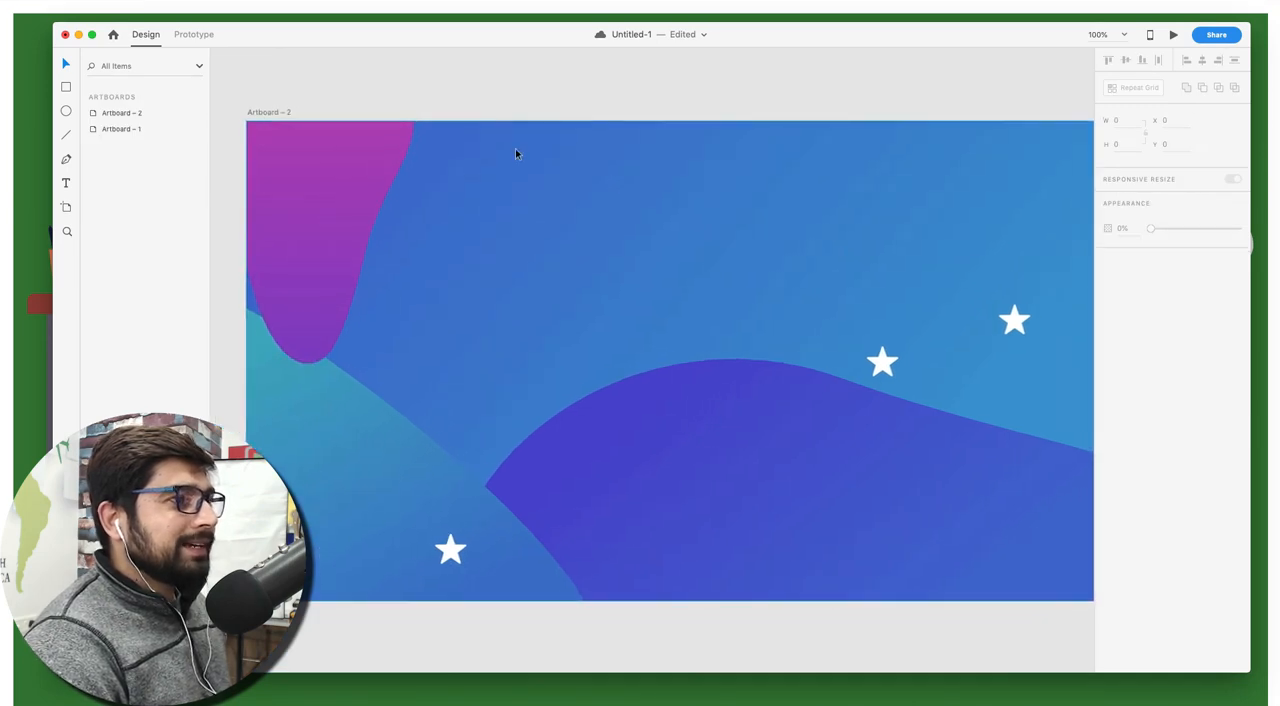
scroll(515, 92, "up", 2)
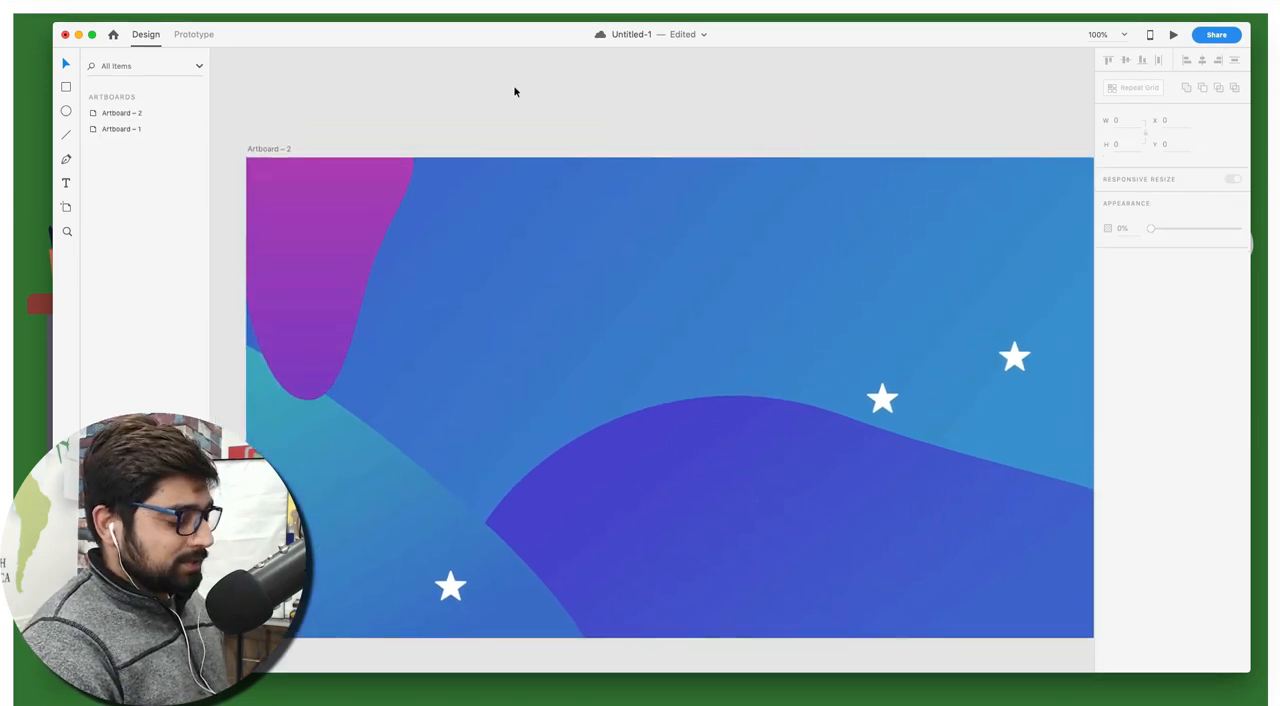
key("t")
left_click(623, 212)
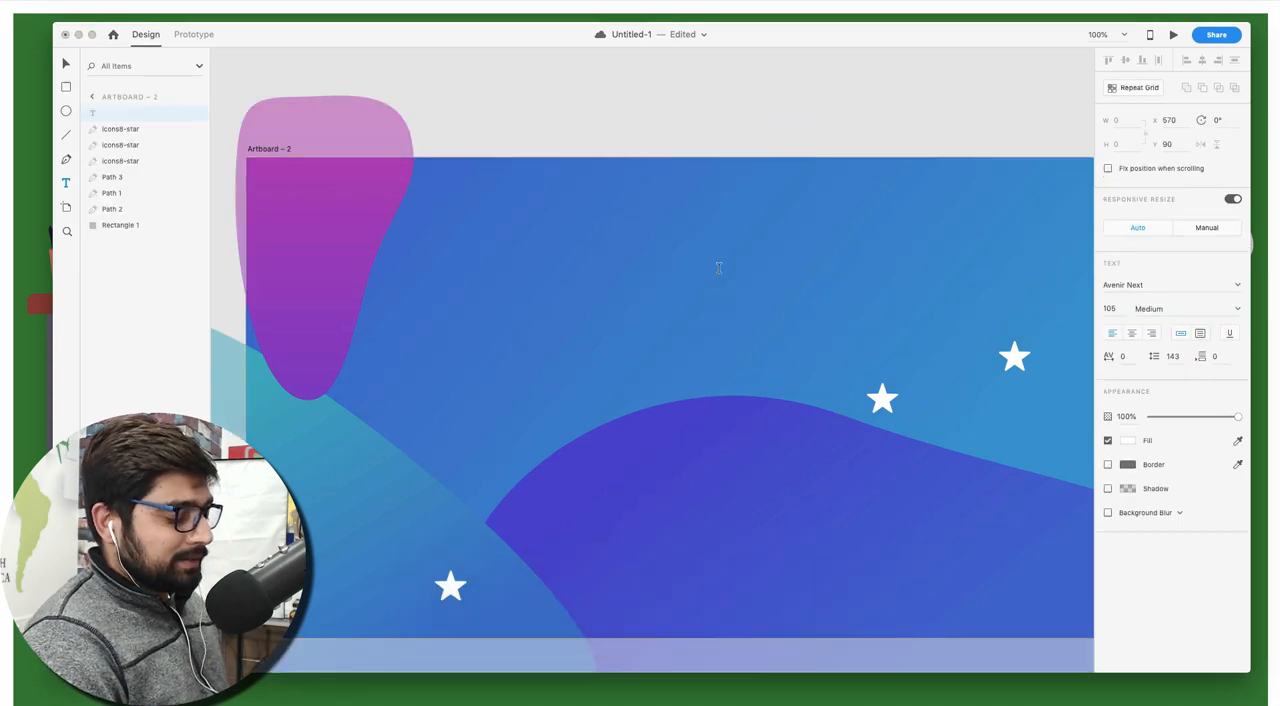
type("iOS")
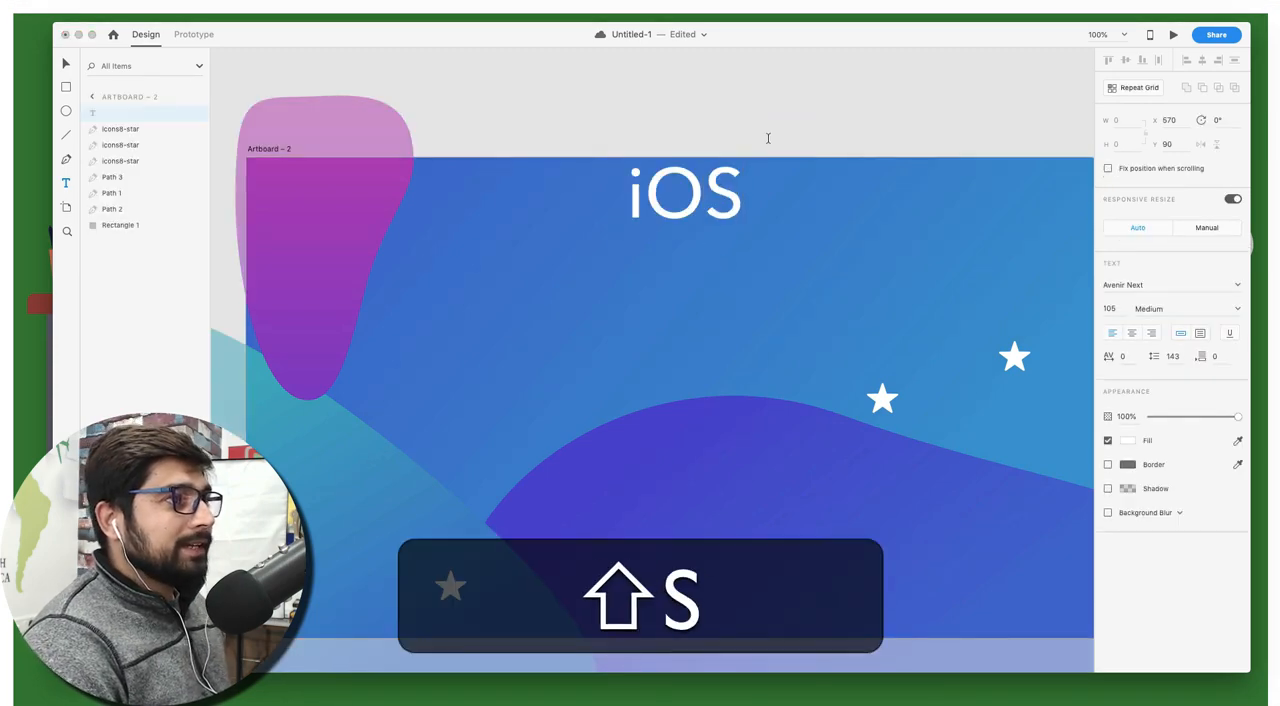
key("Escape")
Enlarge the iOS title to font size 200 and place it in the artboard's upper-right corner, at about X 840, Y 8
left_click_drag(685, 244, 685, 398)
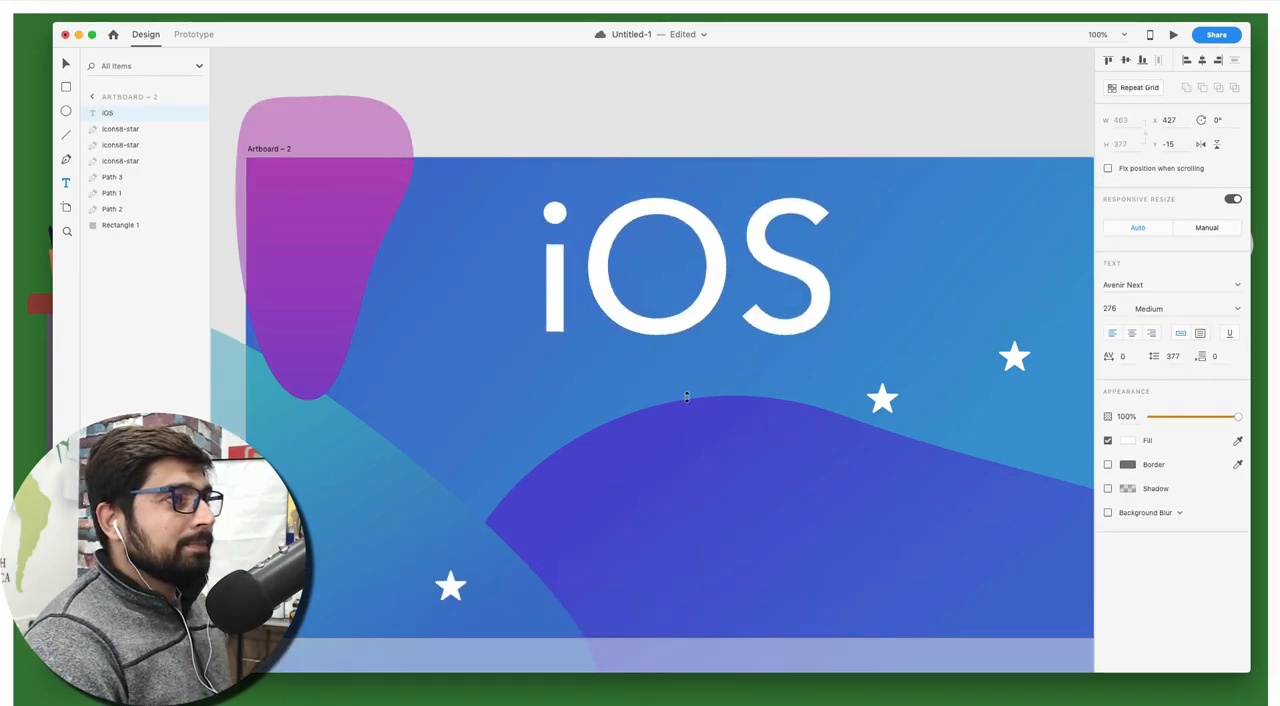
key("v")
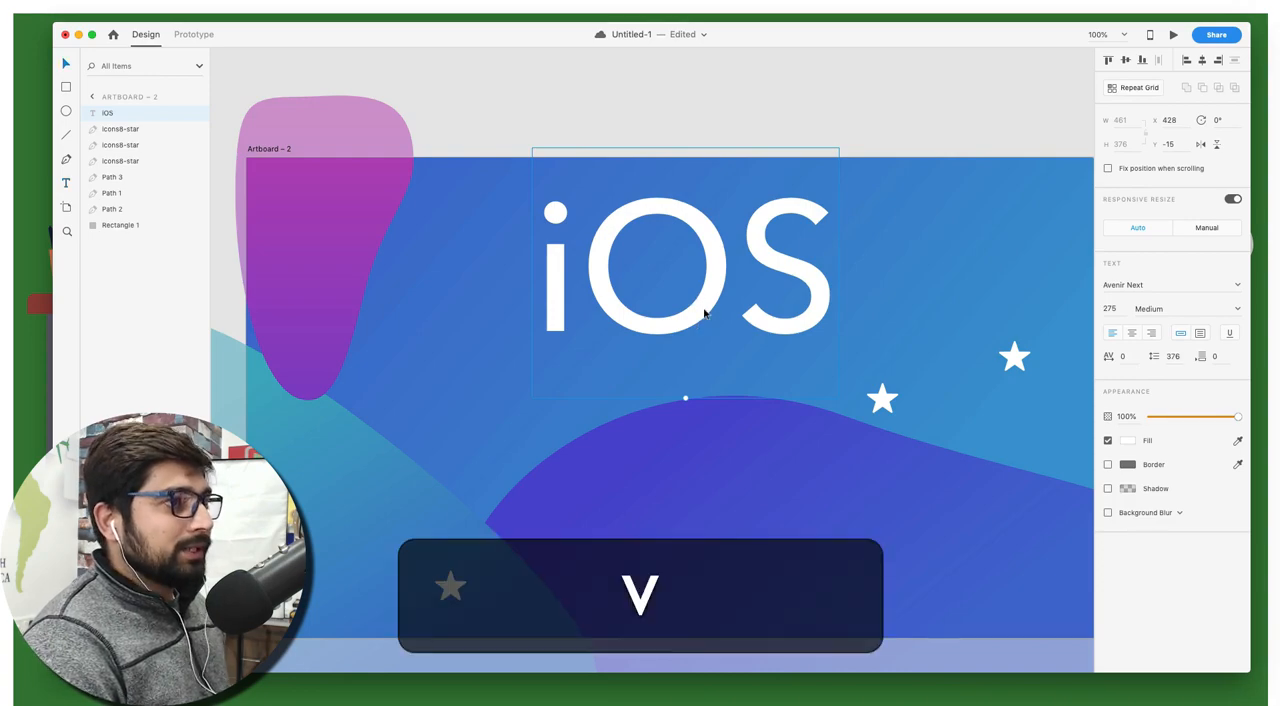
left_click_drag(704, 313, 792, 310)
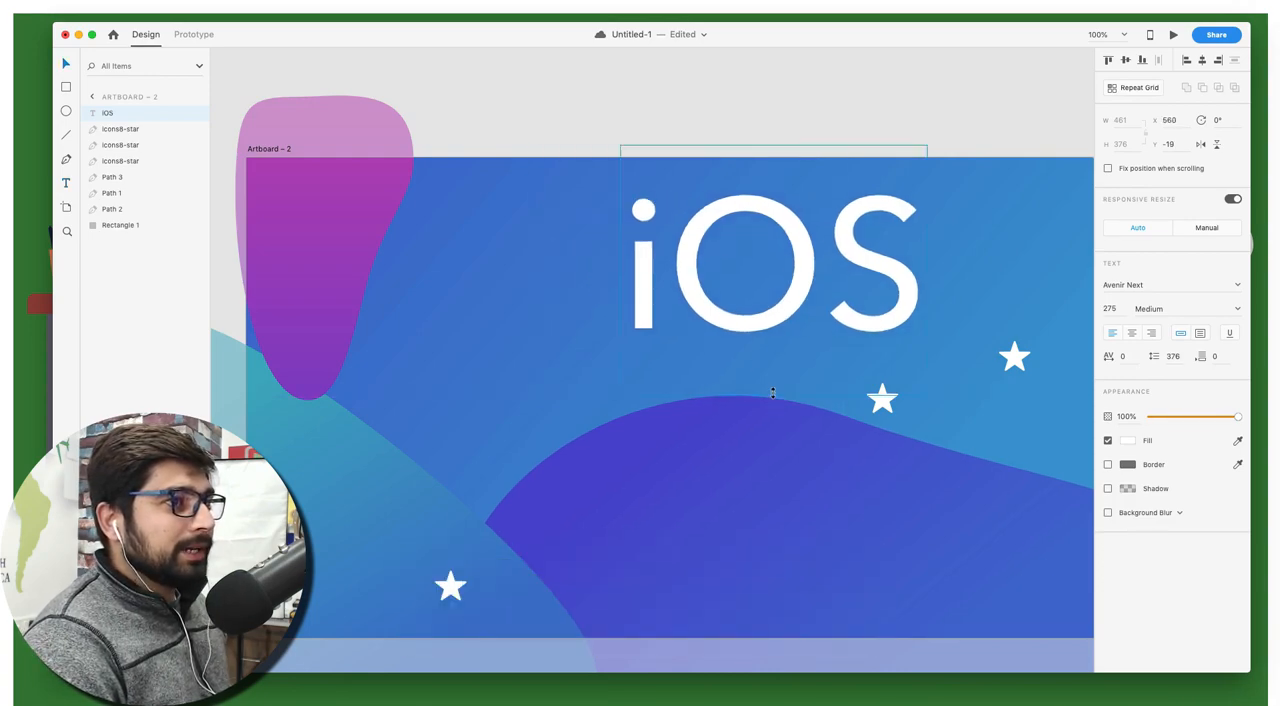
left_click_drag(772, 392, 772, 326)
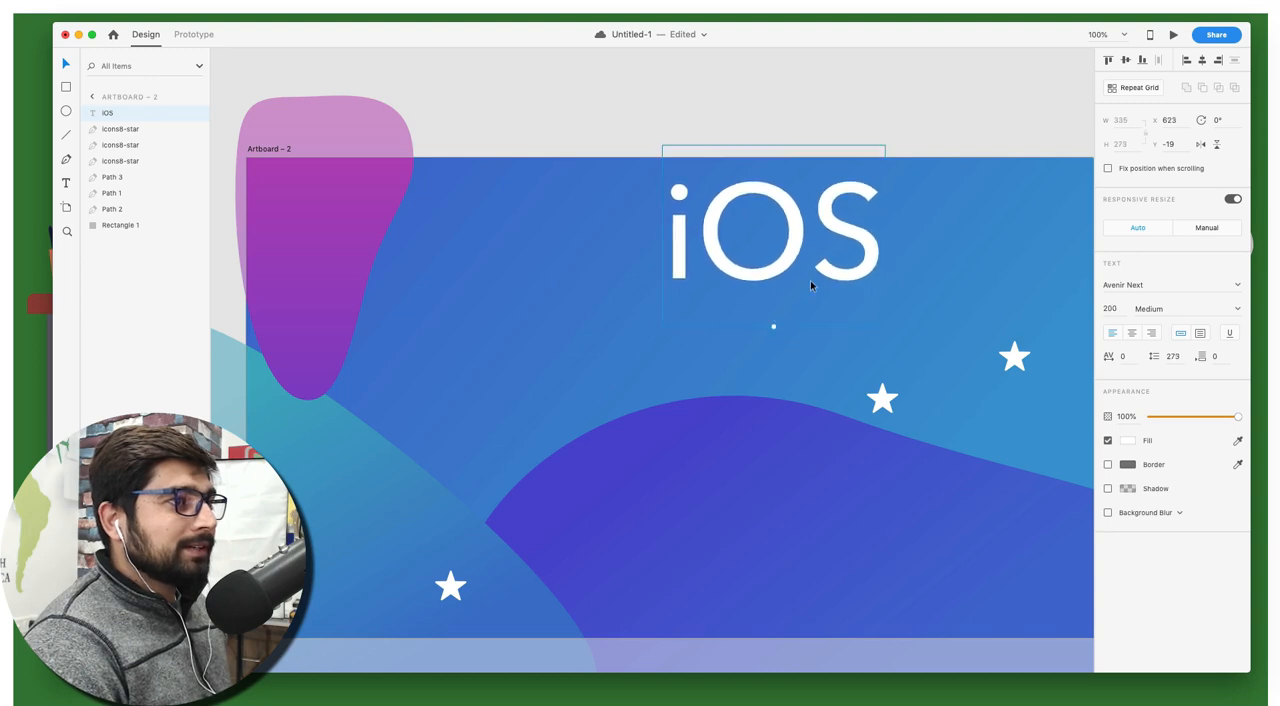
scroll(780, 275, "right", 5)
left_click_drag(606, 257, 749, 288)
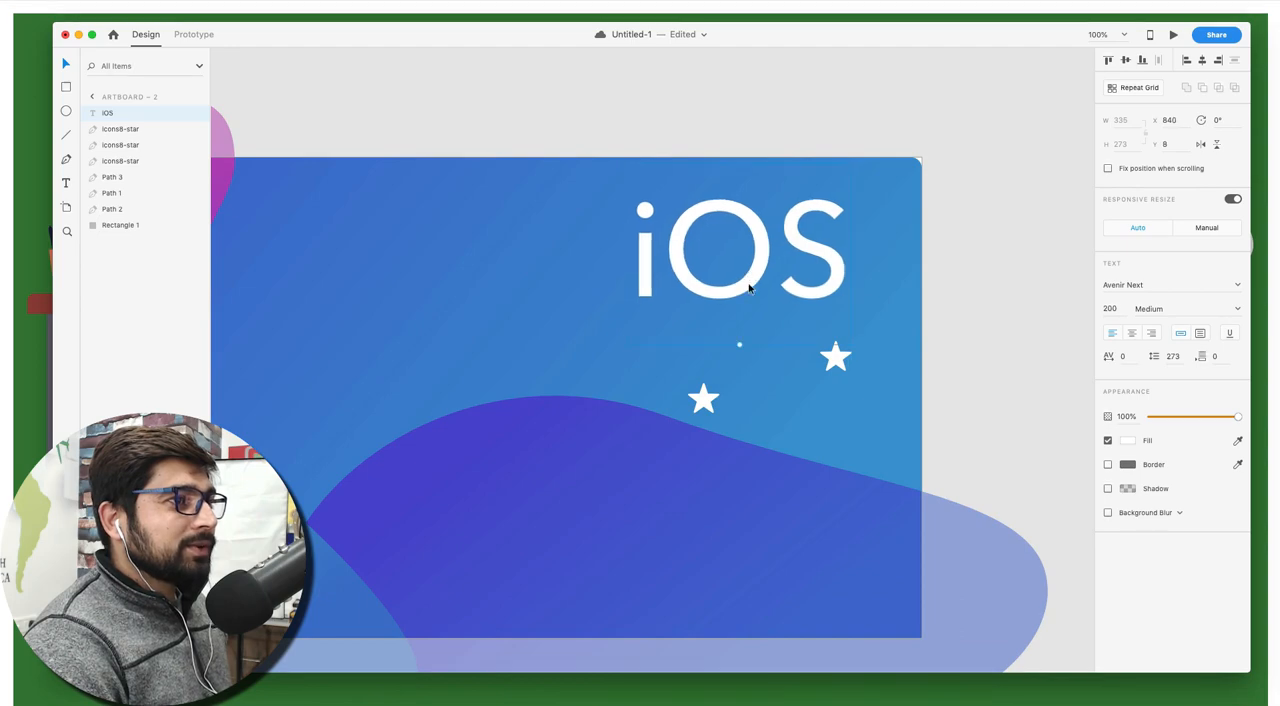
Examine the title placement, shapes and overall layout of the blue artboard against the Android artboard
scroll(749, 290, "left", 15)
left_click(749, 292)
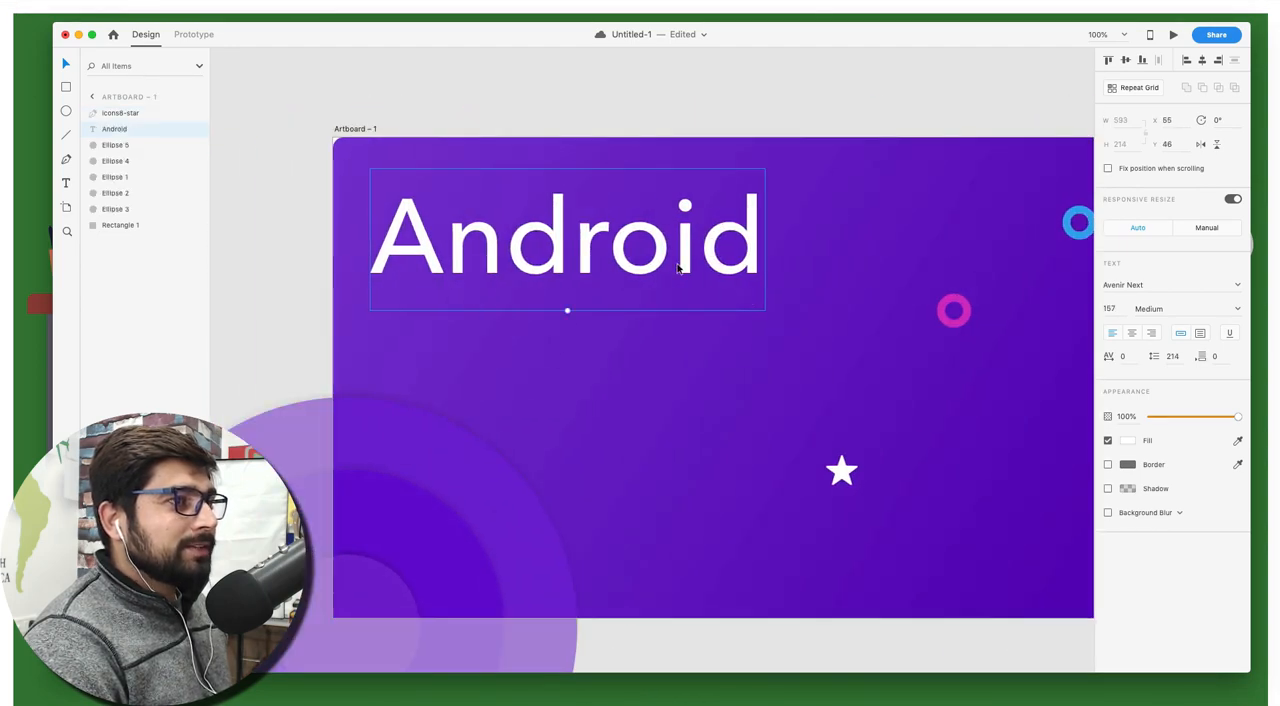
scroll(677, 263, "right", 15)
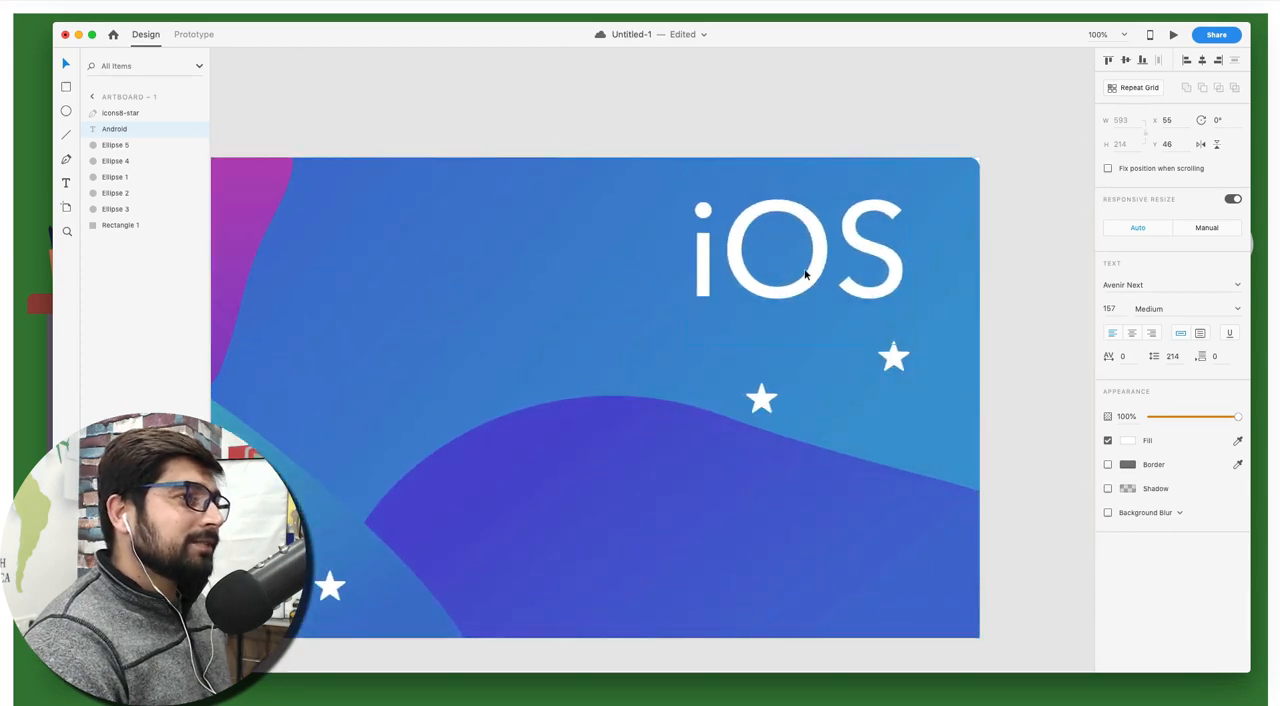
left_click(646, 134)
key("super+minus")
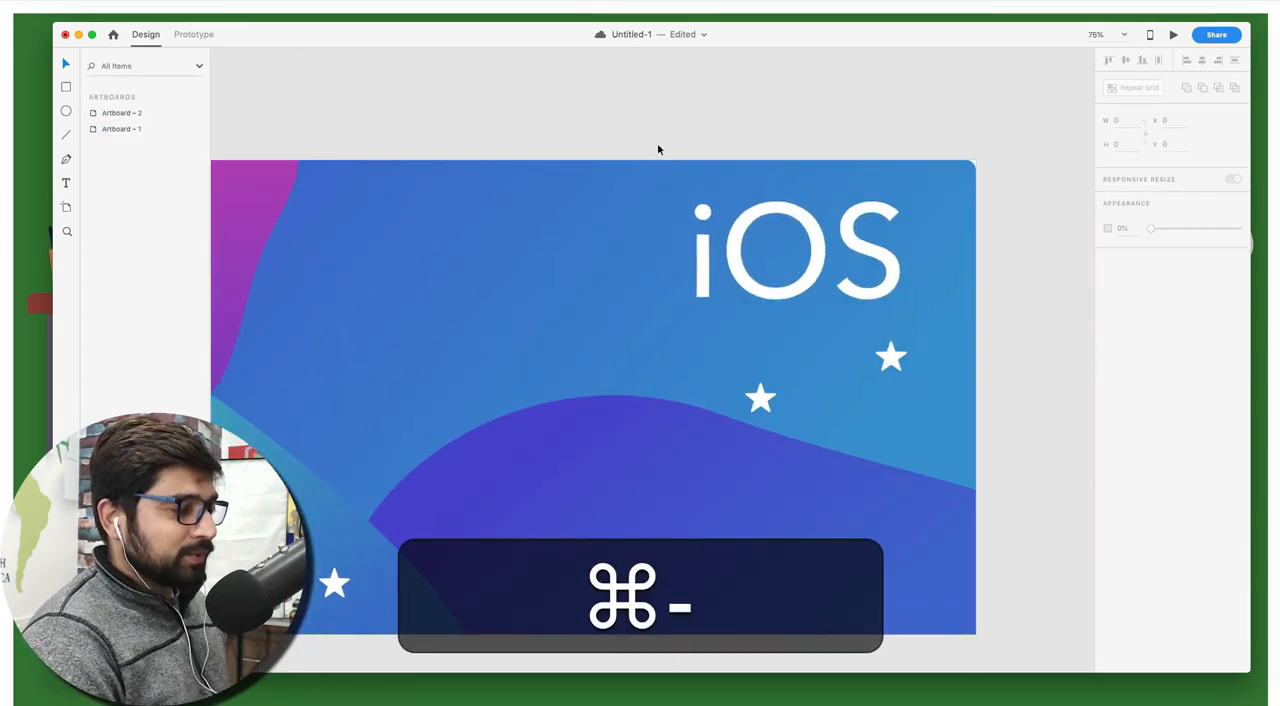
scroll(658, 149, "left", 8)
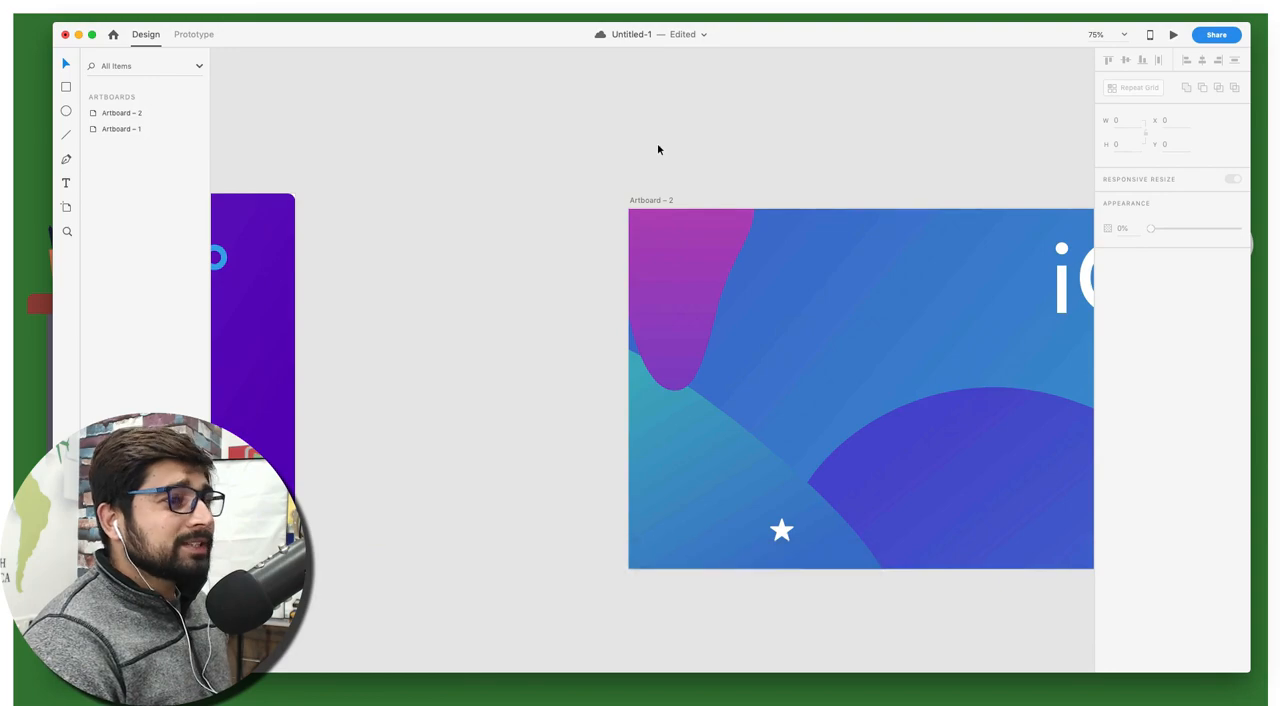
scroll(657, 149, "right", 5)
left_click(585, 244)
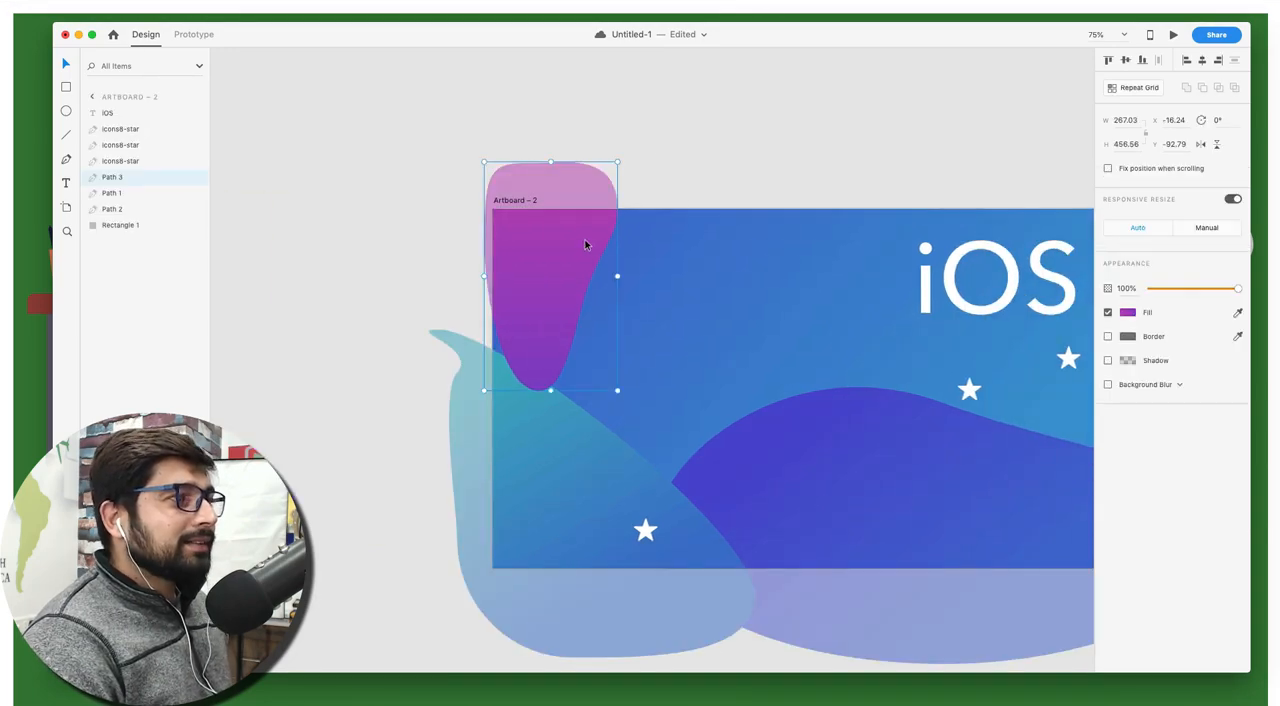
left_click(697, 182)
left_click(531, 201)
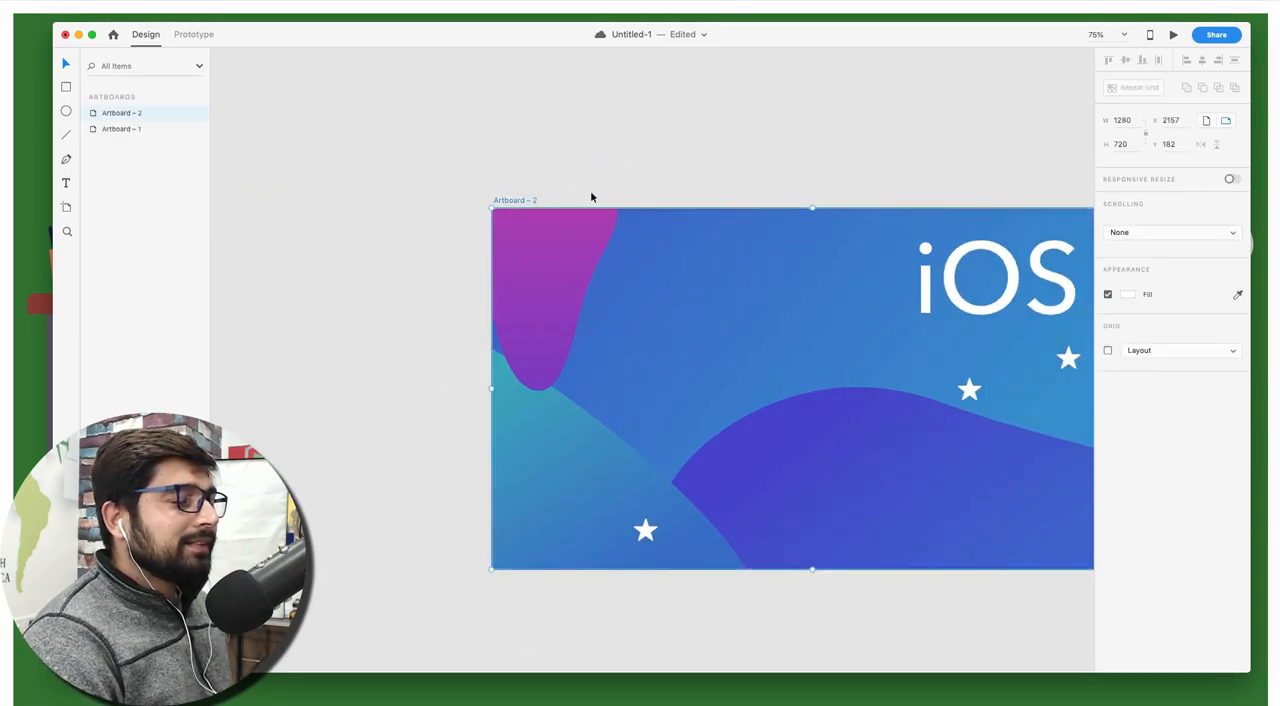
scroll(767, 197, "right", 3)
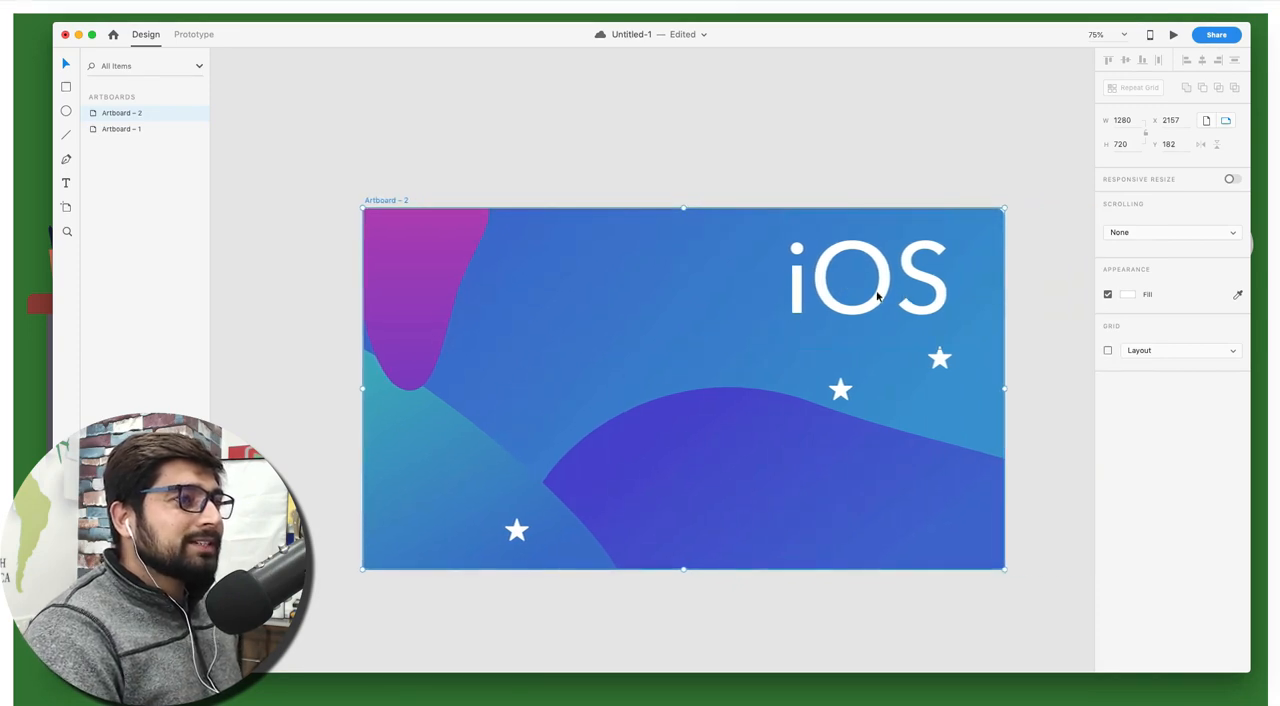
scroll(877, 294, "left", 10)
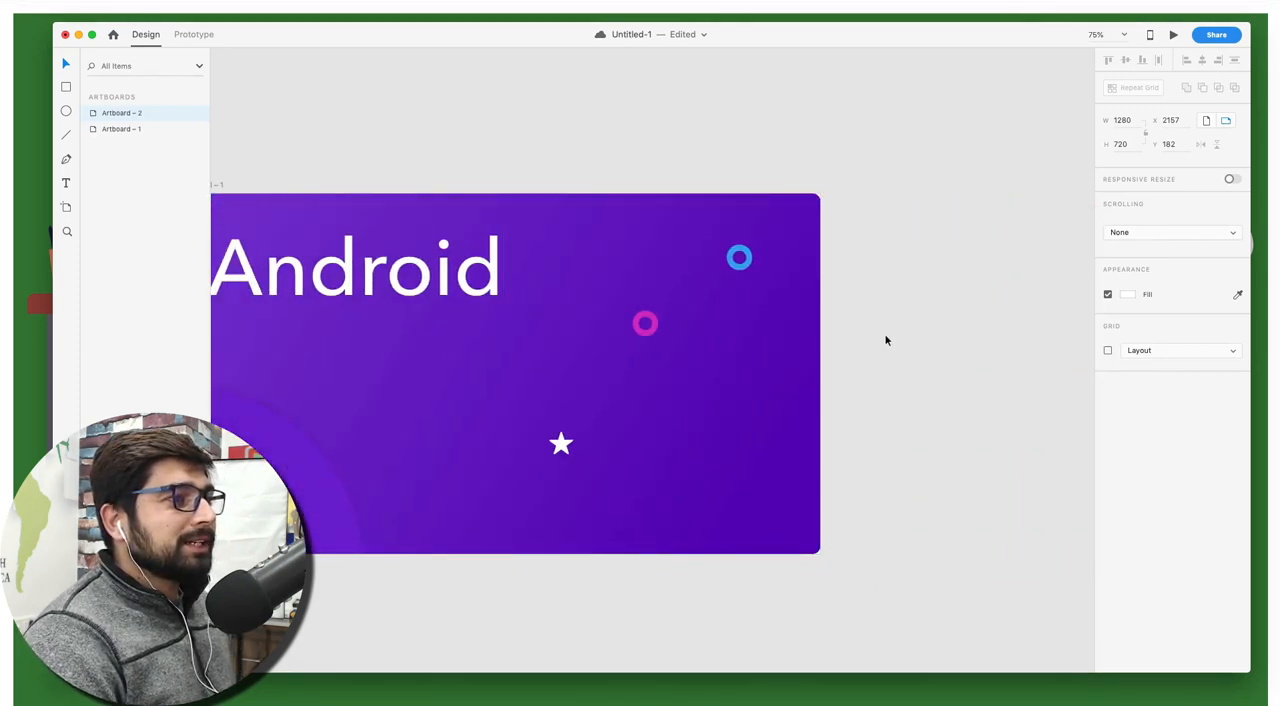
scroll(885, 340, "right", 10)
left_click(360, 256)
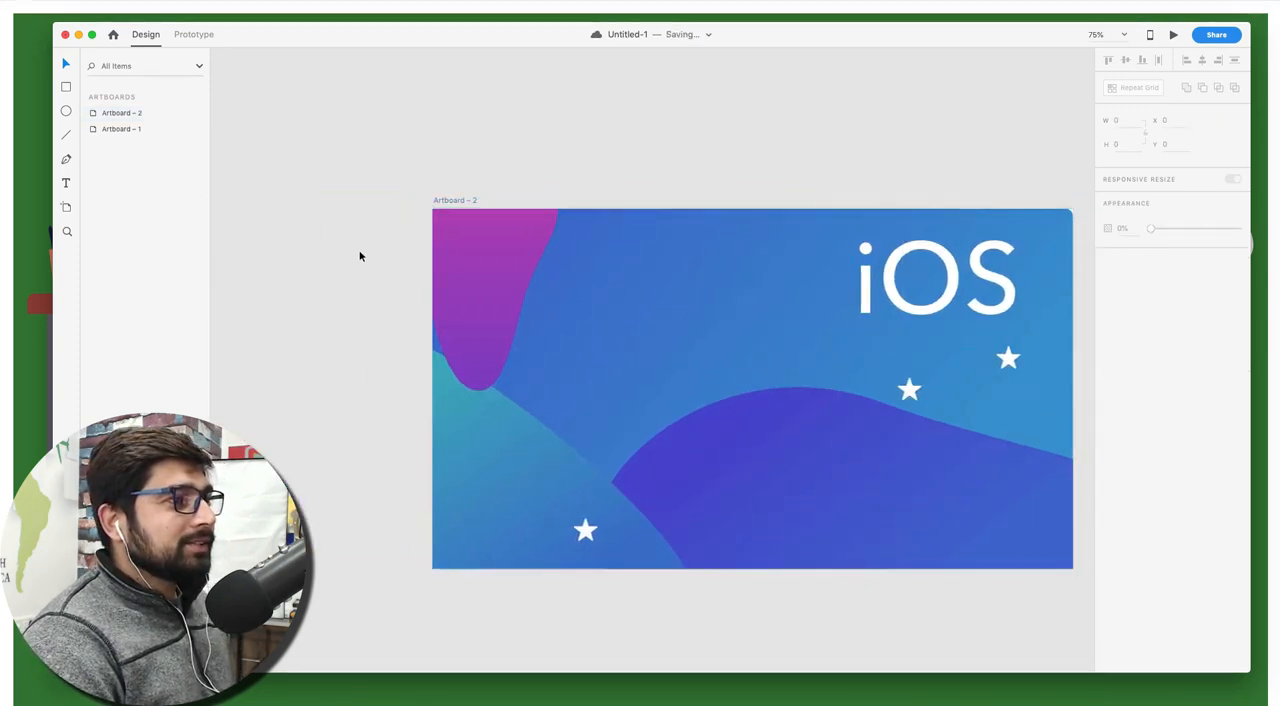
View the Android and iOS thumbnails side by side, and look closely at each design again
scroll(360, 256, "left", 10)
key("super+minus")
key("super+minus")
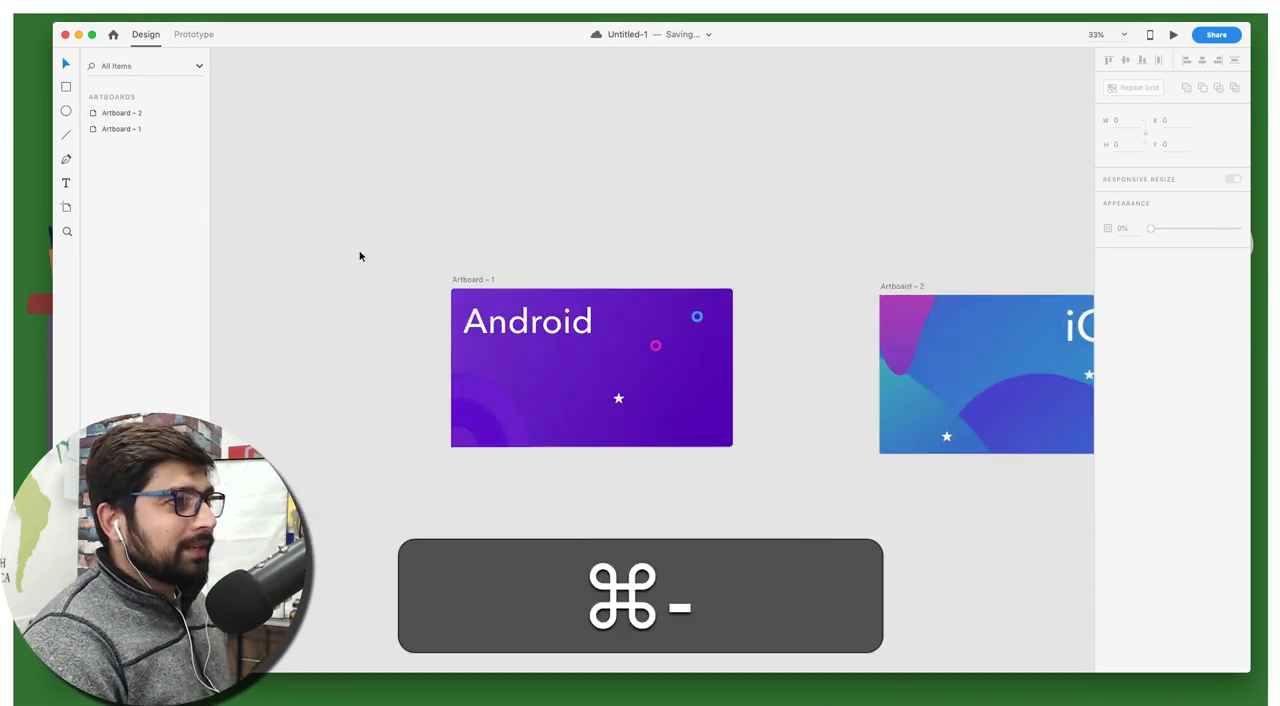
scroll(420, 260, "right", 5)
scroll(420, 260, "left", 5)
scroll(420, 262, "right", 3)
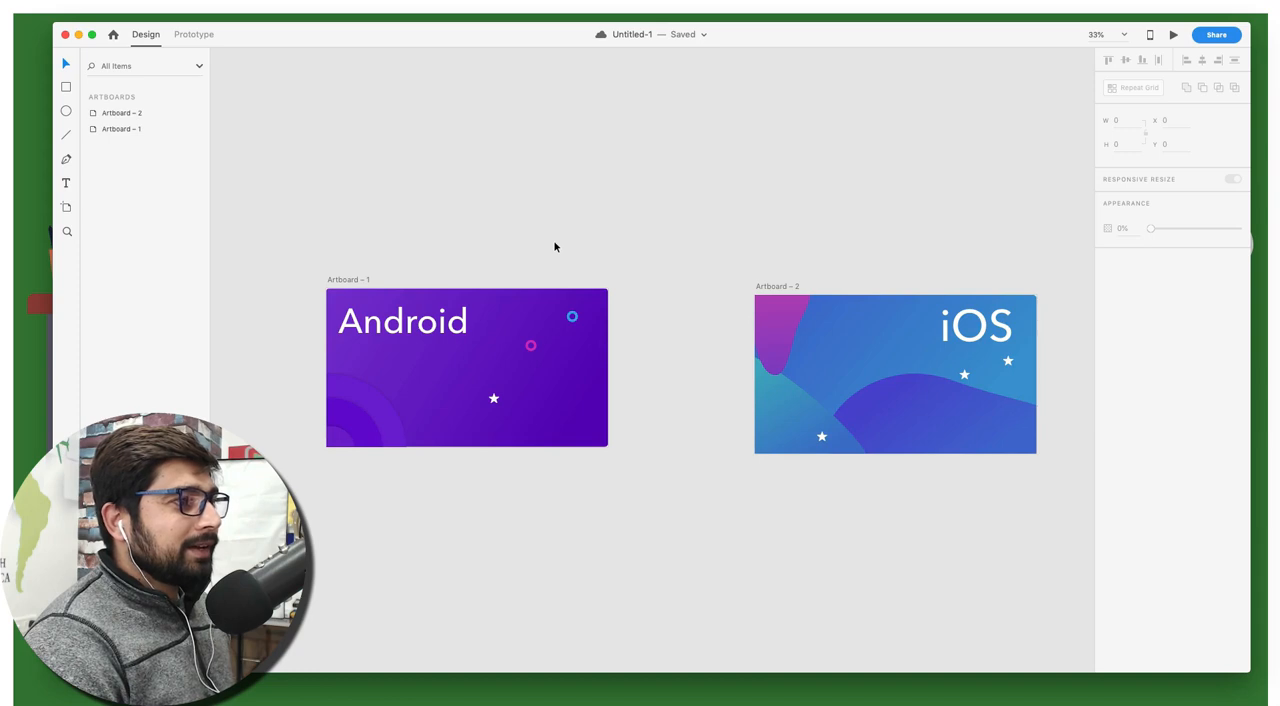
key("super+equal")
key("super+equal")
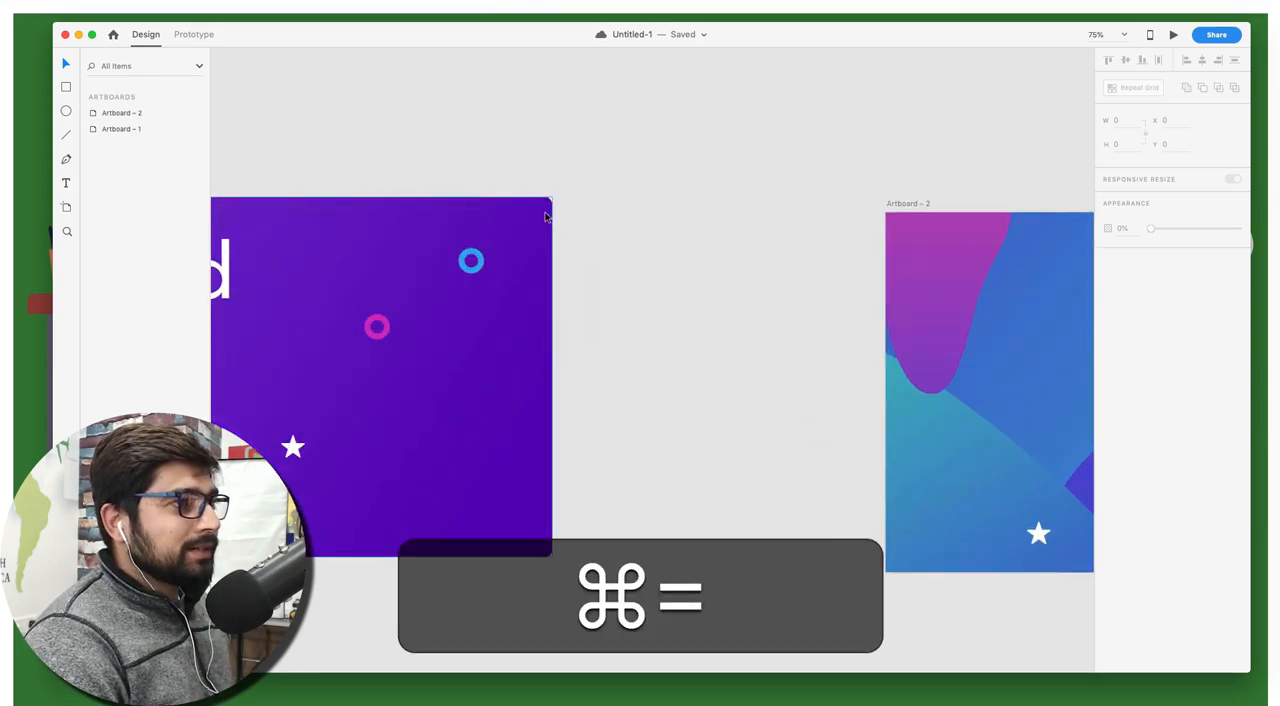
scroll(611, 252, "right", 5)
scroll(611, 252, "right", 5)
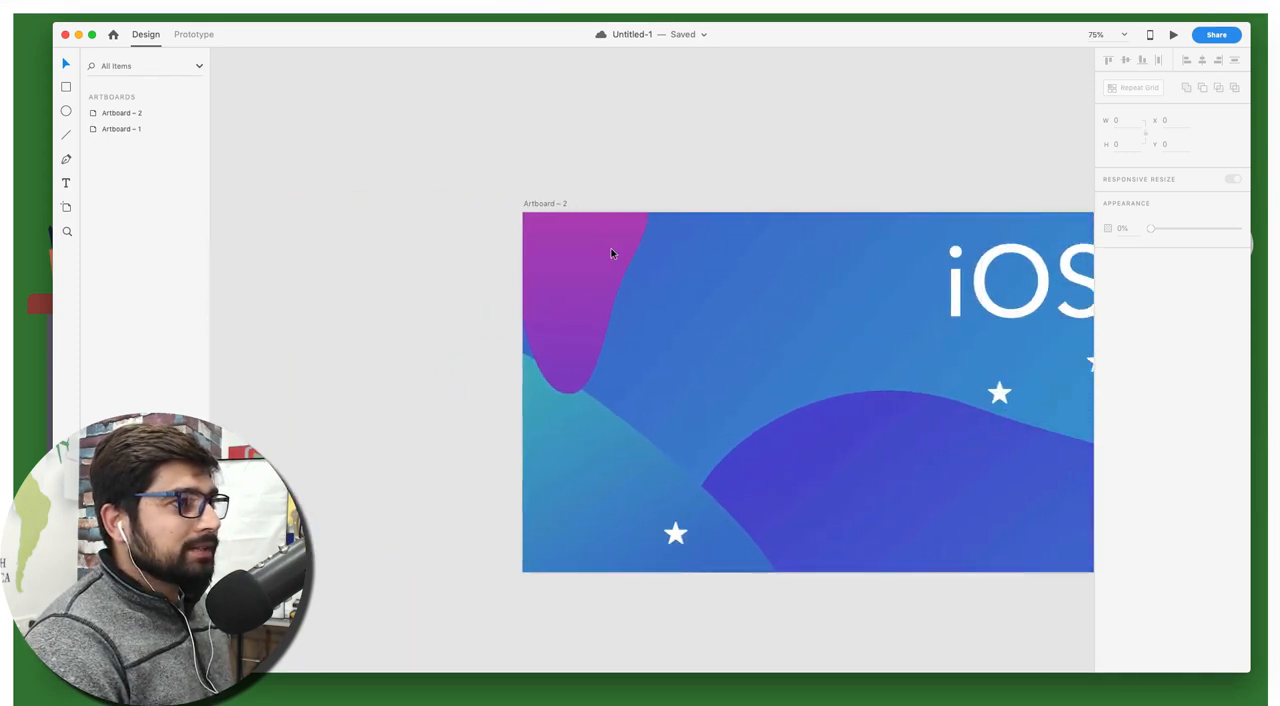
left_click(615, 276)
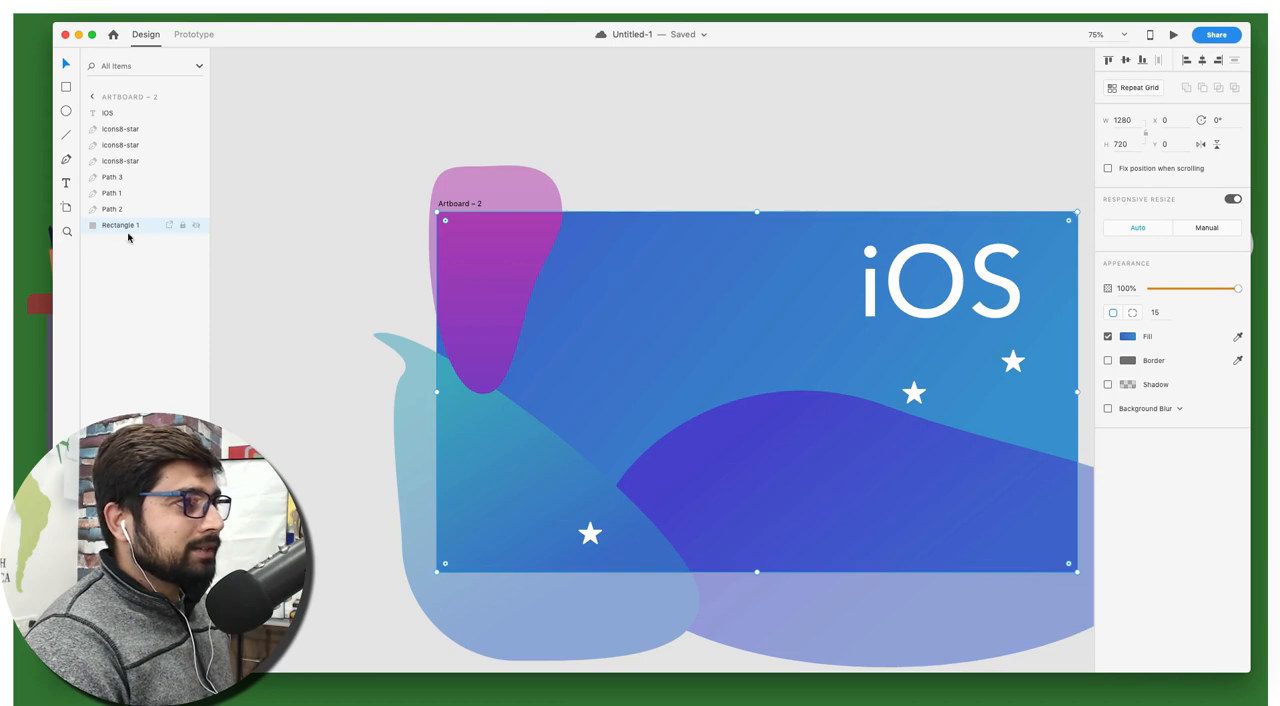
left_click(327, 236)
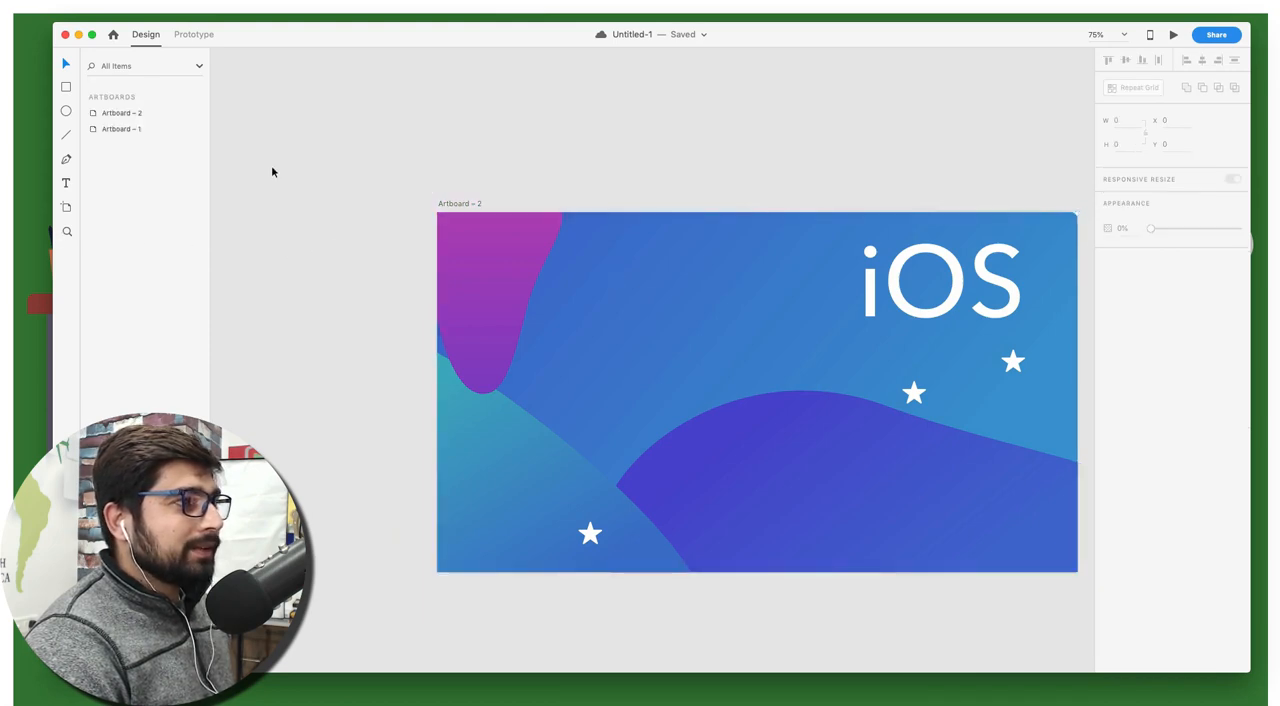
scroll(400, 211, "right", 2)
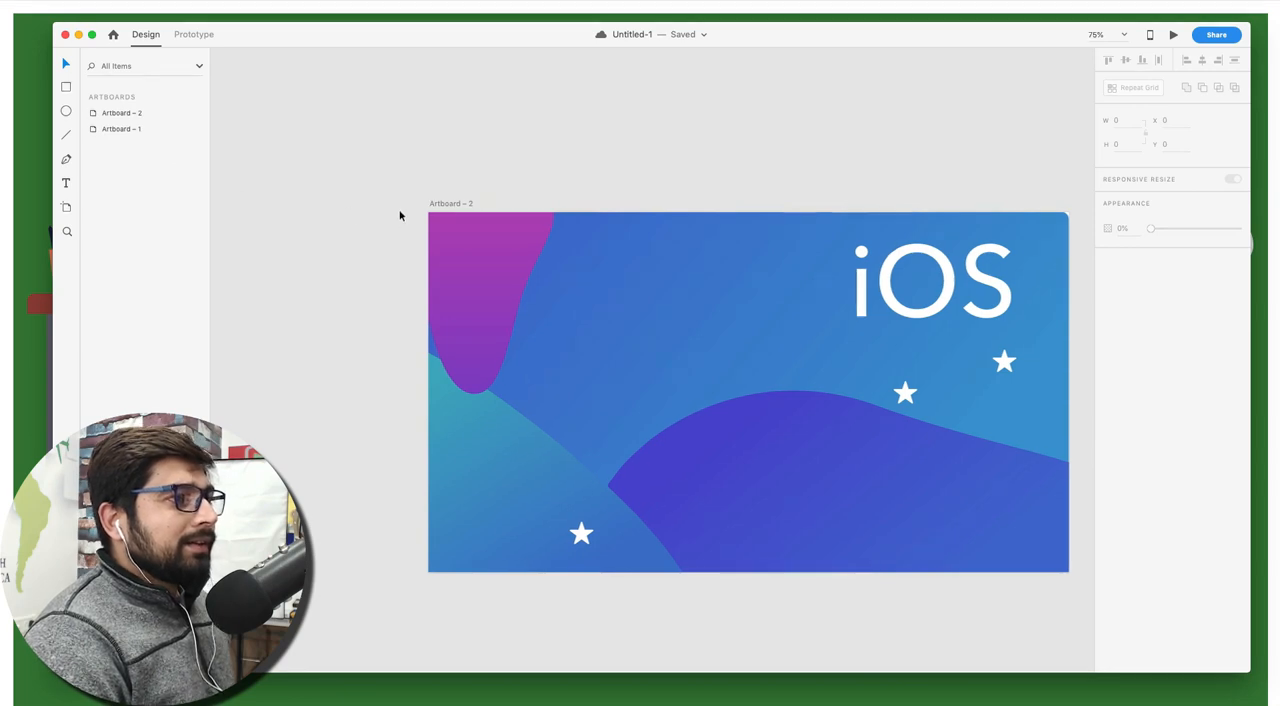
left_click(452, 203)
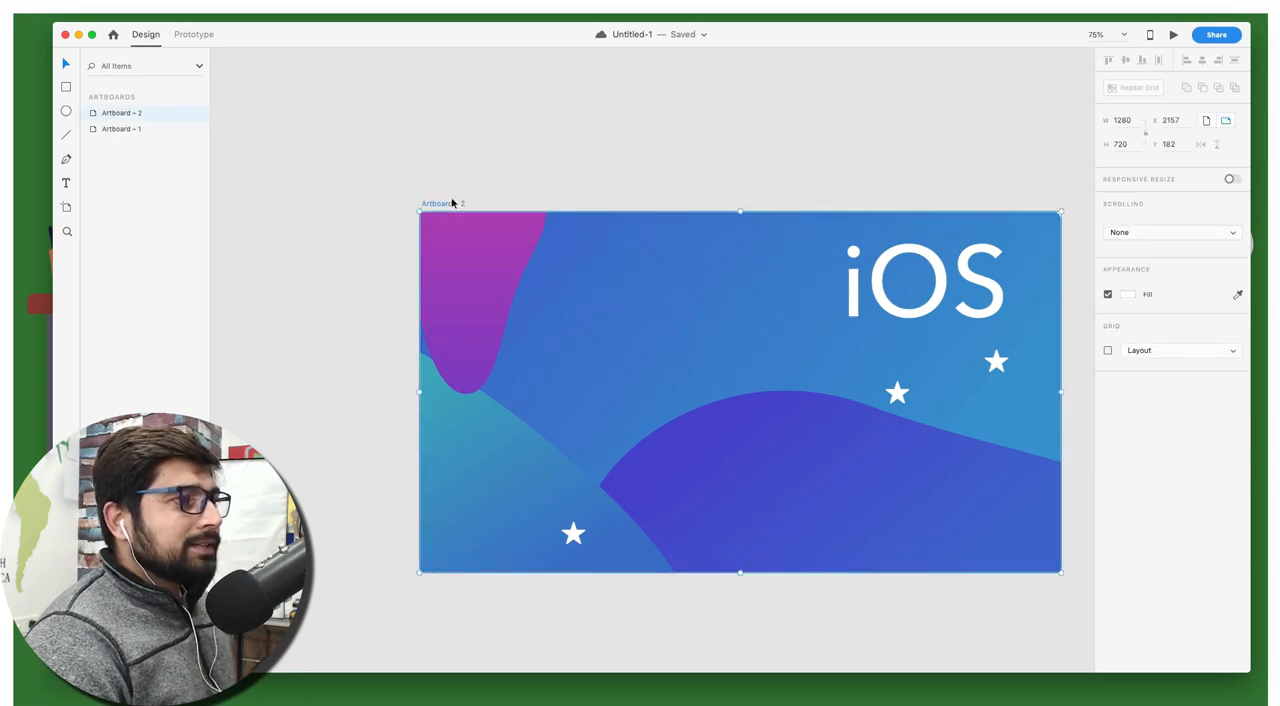
Export the purple Android artboard to the Desktop as Artboard – 1.png, in PNG format for Design
scroll(452, 203, "left", 15)
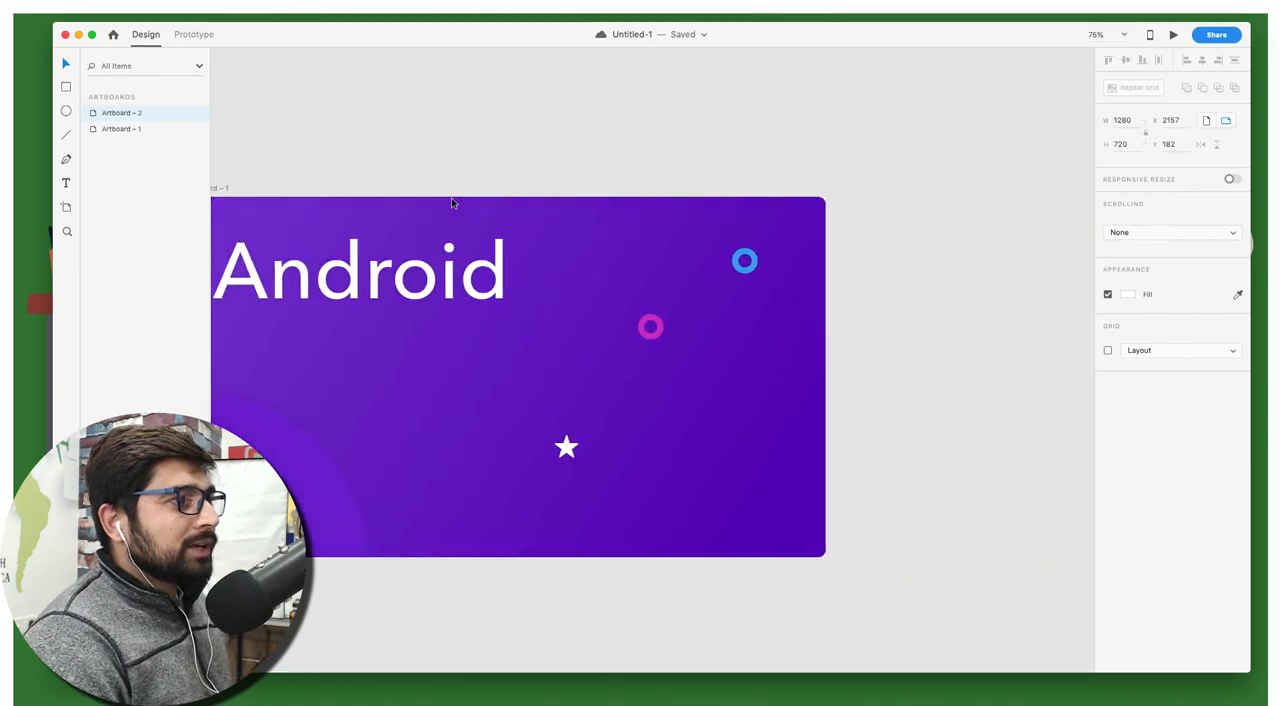
left_click(310, 188)
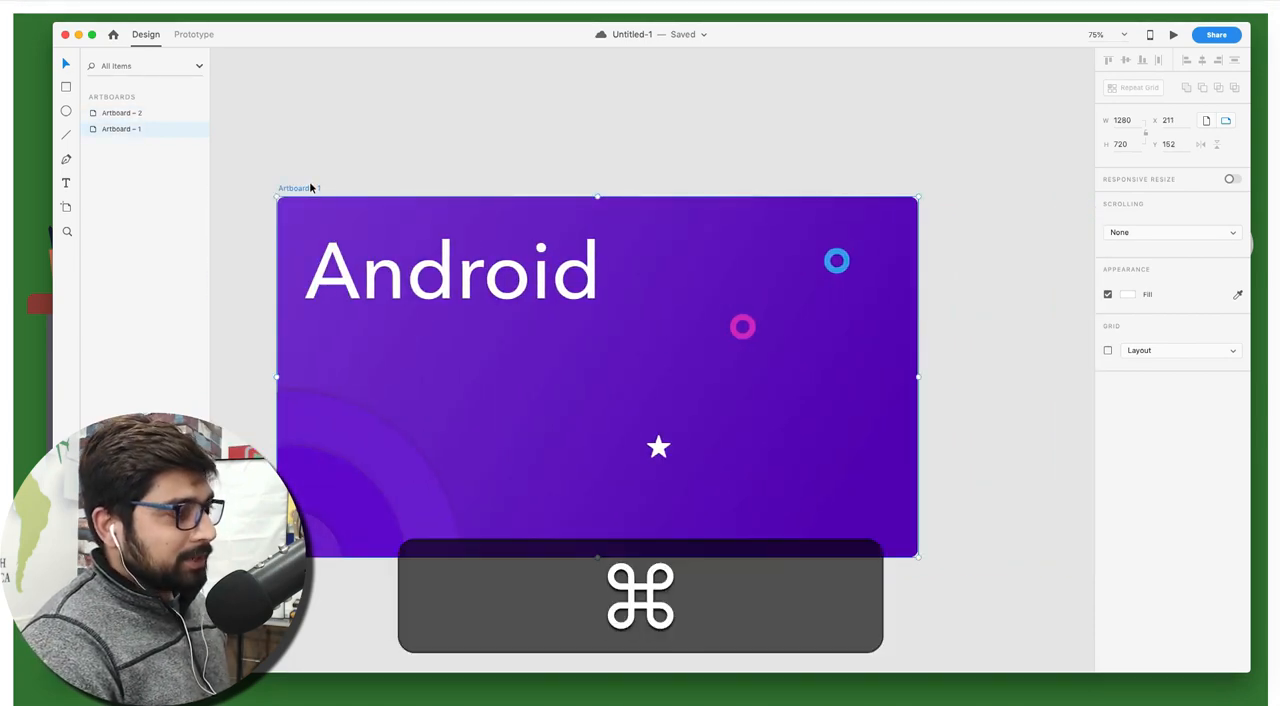
key("super+e")
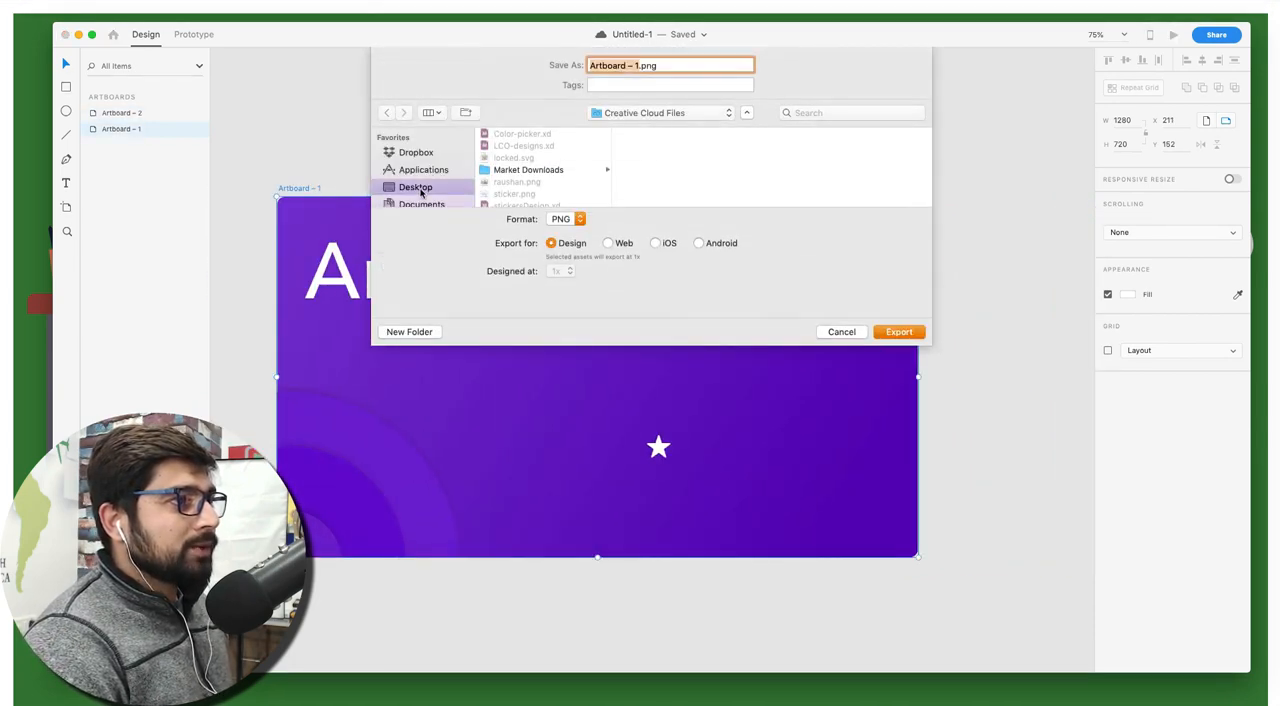
left_click(417, 188)
left_click(901, 334)
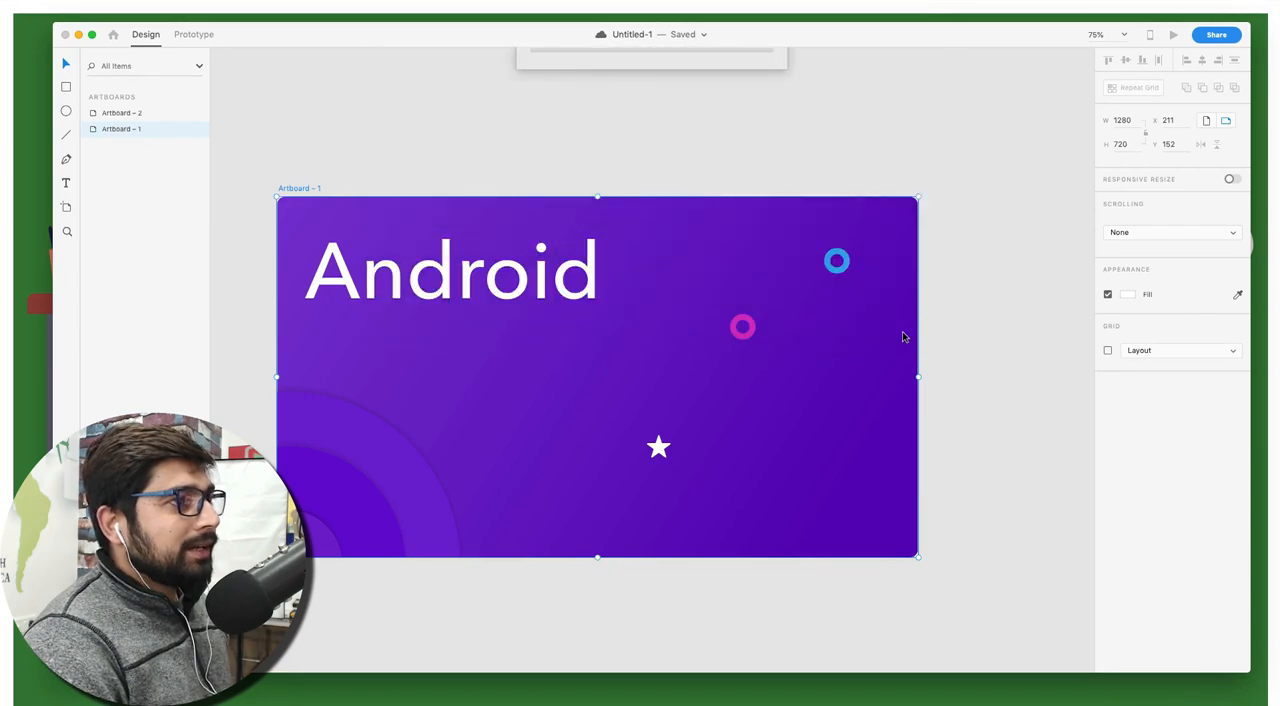
Open the exported Artboard – 1.png from the Desktop in the image viewer to check the Android thumbnail
key("super+Tab")
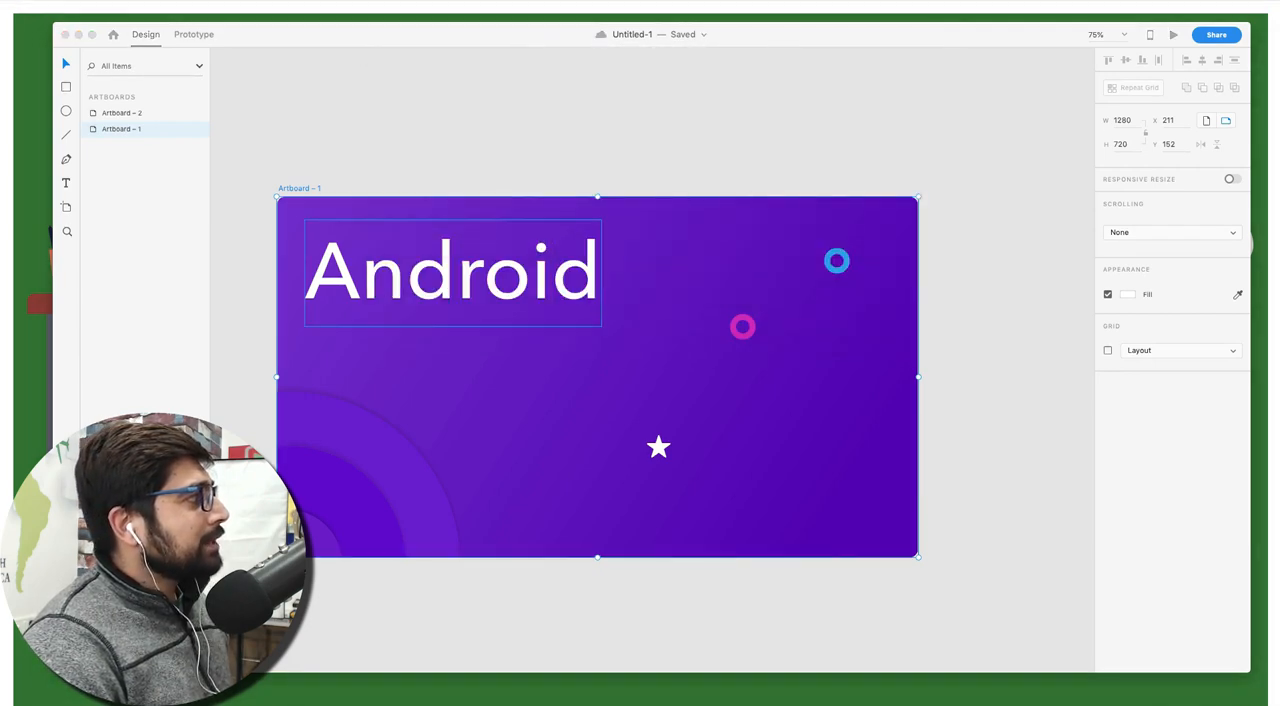
left_click_drag(0, 27, 823, 75)
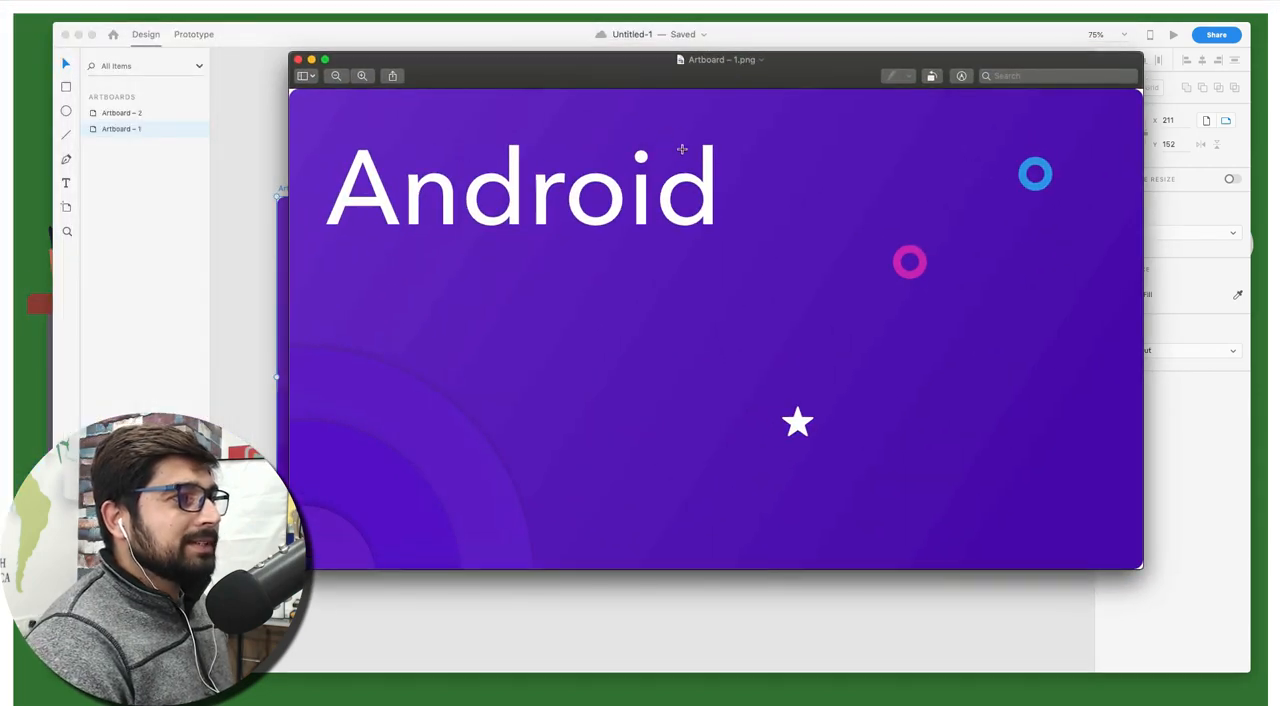